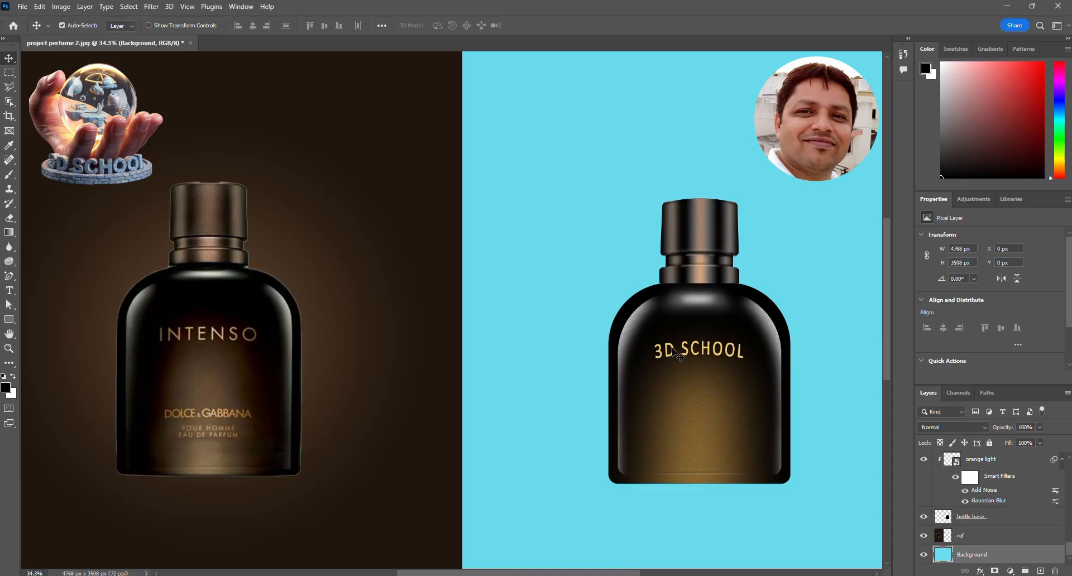
{"action": "left_click_drag", "start_coordinate": [673, 350], "coordinate": [697, 334]}
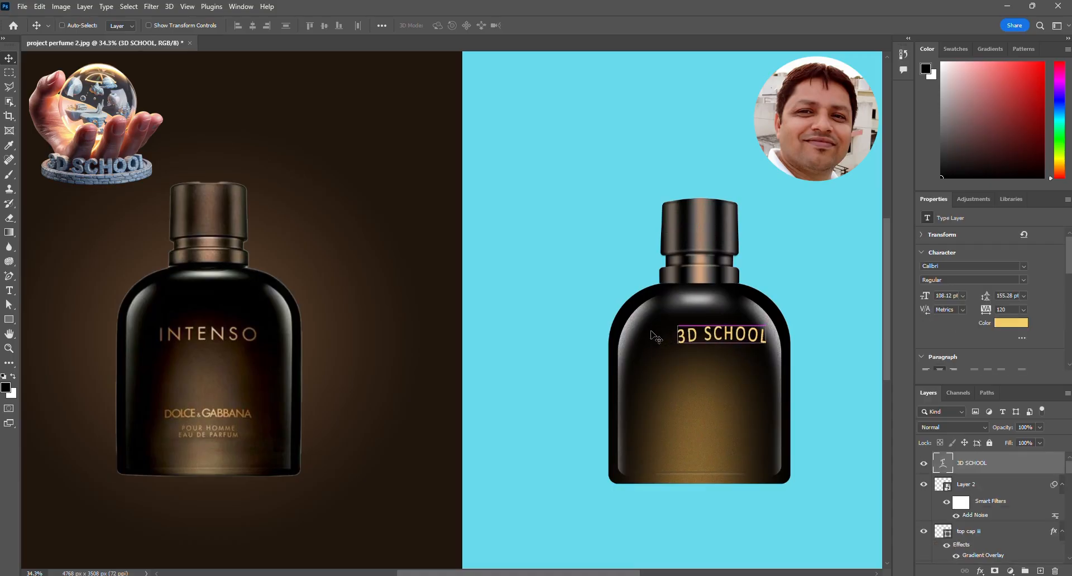
{"action": "key", "text": "ctrl+z"}
{"action": "left_click", "coordinate": [637, 324]}
{"action": "mouse_move", "coordinate": [636, 328]}
{"action": "left_mouse_down"}
{"action": "mouse_move", "coordinate": [551, 299]}
{"action": "mouse_move", "coordinate": [565, 316]}
{"action": "left_mouse_up"}
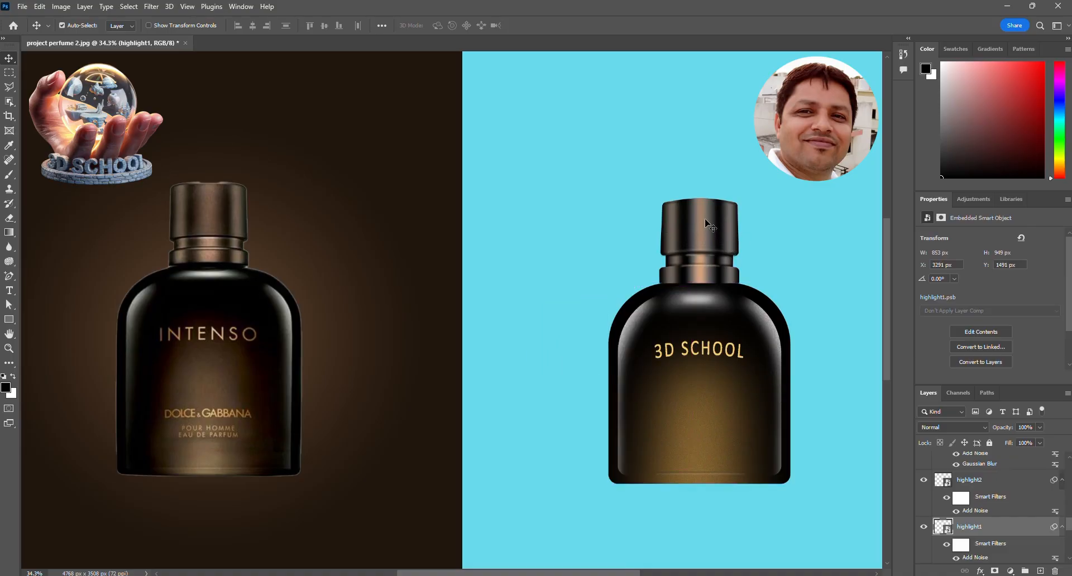
{"action": "left_click_drag", "start_coordinate": [709, 223], "coordinate": [594, 205]}
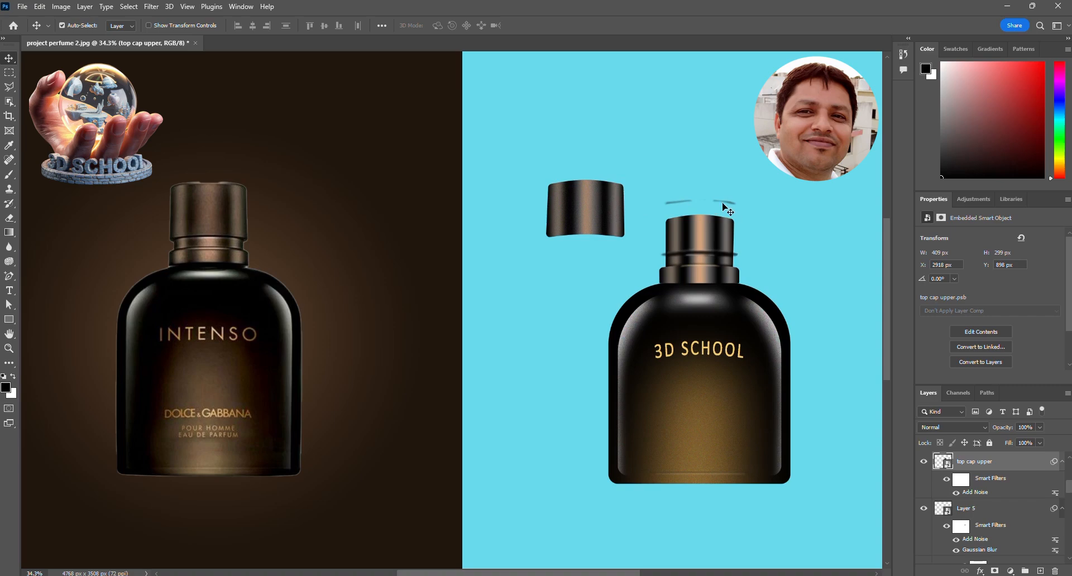
{"action": "left_click", "coordinate": [749, 190]}
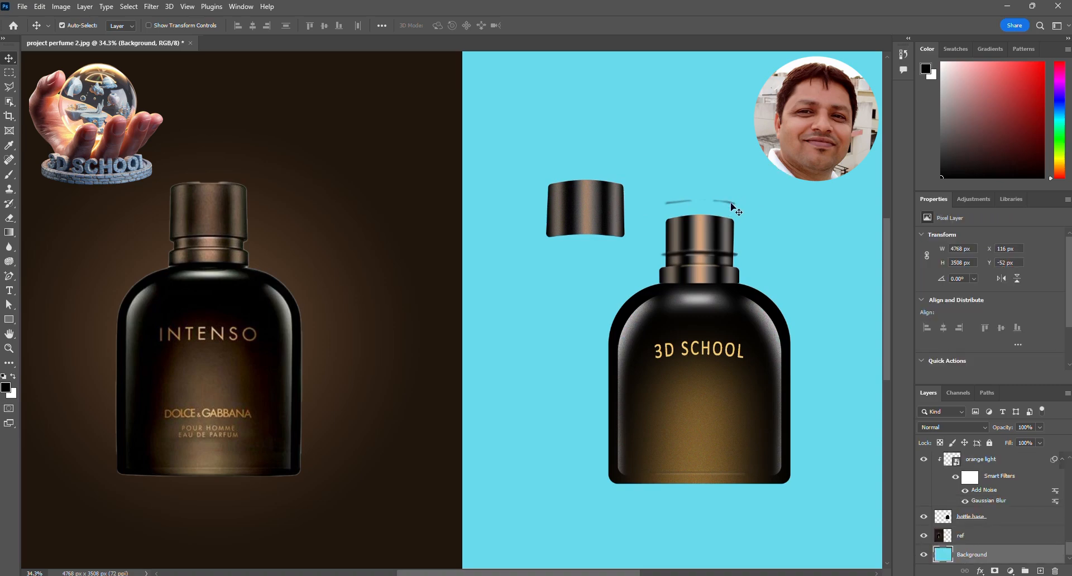
{"action": "left_click", "coordinate": [731, 202]}
{"action": "key", "text": "ctrl"}
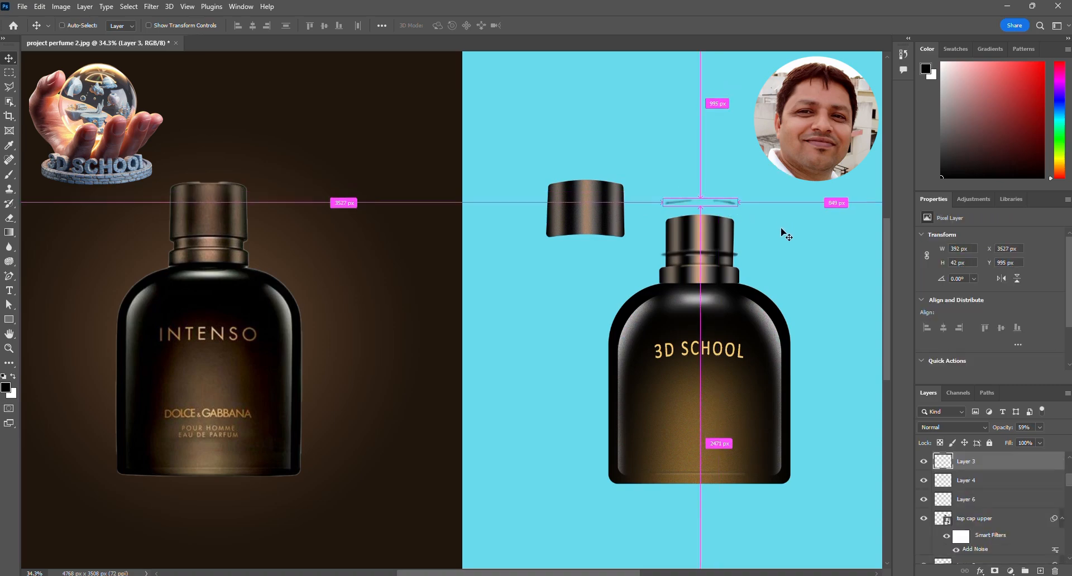
{"action": "key", "text": "ctrl+z"}
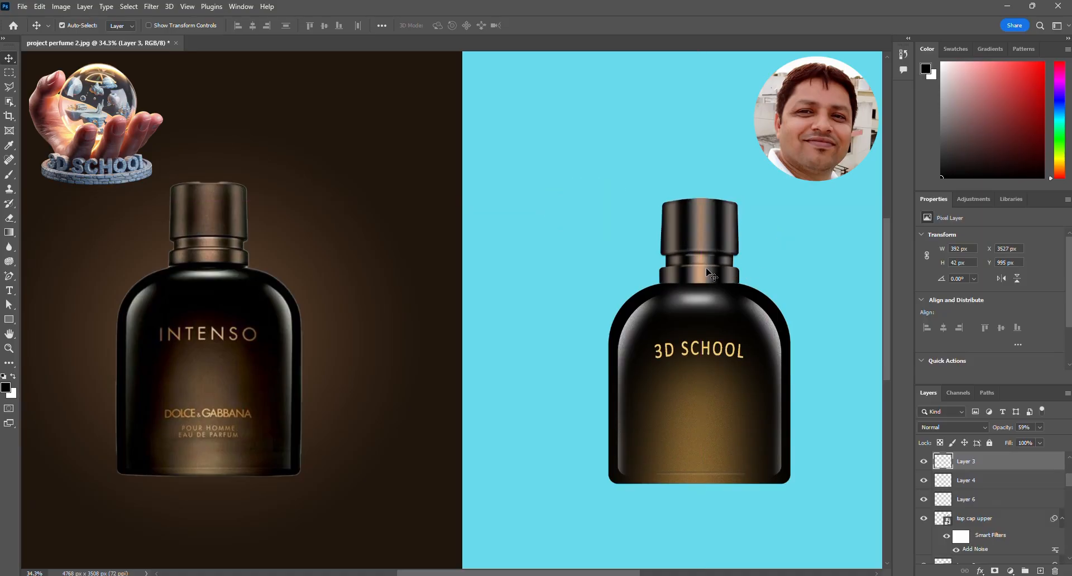
{"action": "left_click_drag", "start_coordinate": [706, 269], "coordinate": [686, 277]}
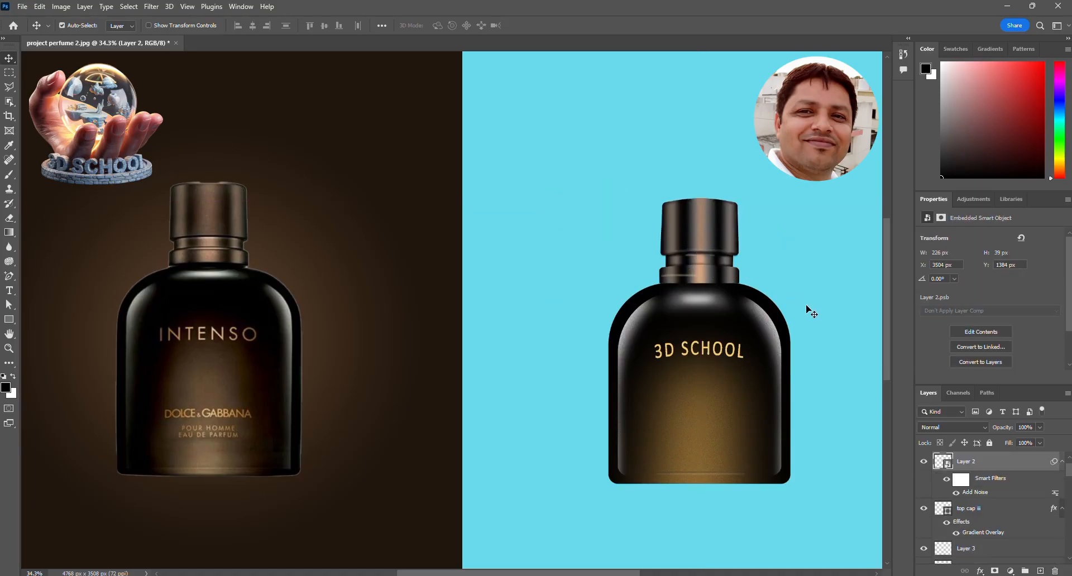
{"action": "left_click_drag", "start_coordinate": [805, 311], "coordinate": [826, 301]}
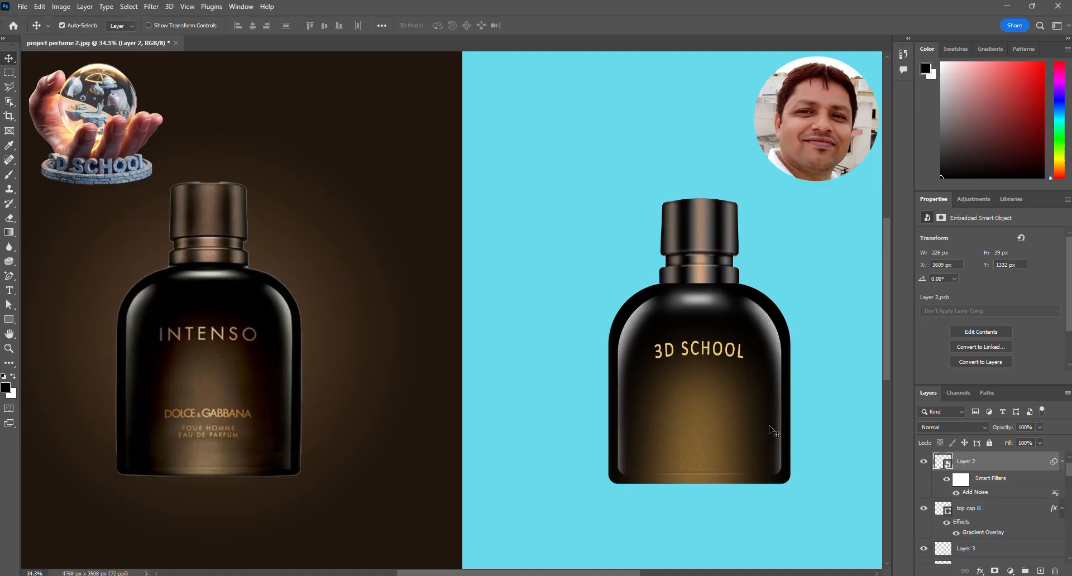
{"action": "left_click", "coordinate": [722, 474]}
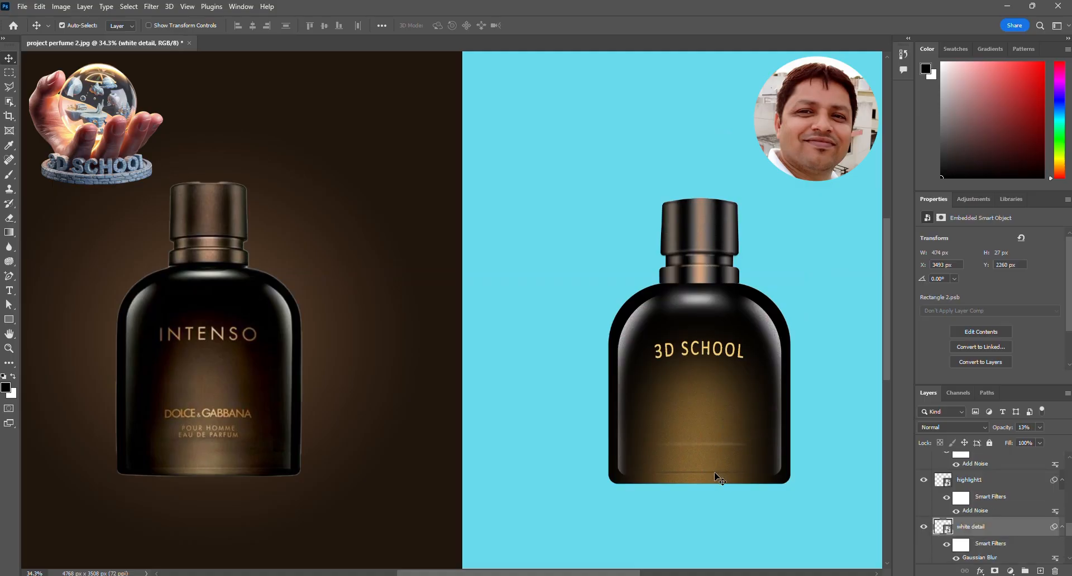
{"action": "left_click_drag", "start_coordinate": [715, 473], "coordinate": [715, 478]}
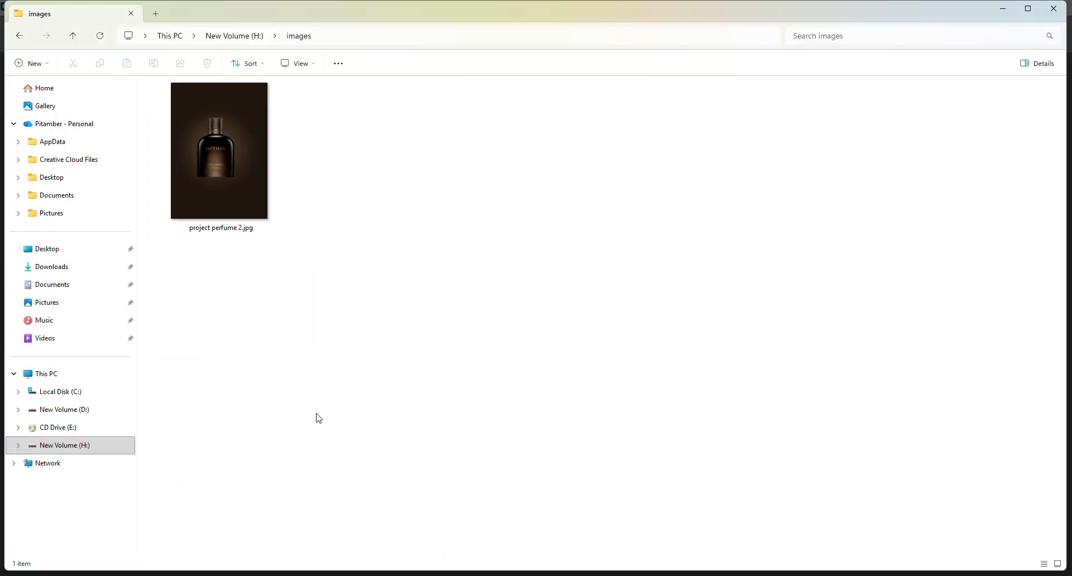
Open project perfume 2.jpg from the images folder in Photoshop and unlock its background layer.
{"action": "left_click", "coordinate": [221, 176]}
{"action": "left_click_drag", "start_coordinate": [222, 177], "coordinate": [507, 414]}
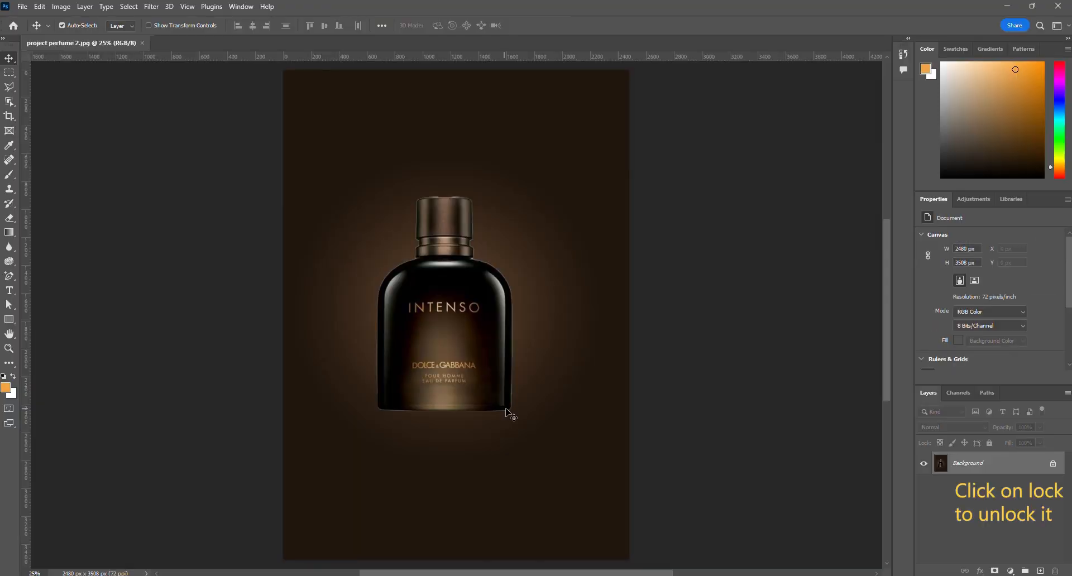
{"action": "left_click", "coordinate": [1054, 465]}
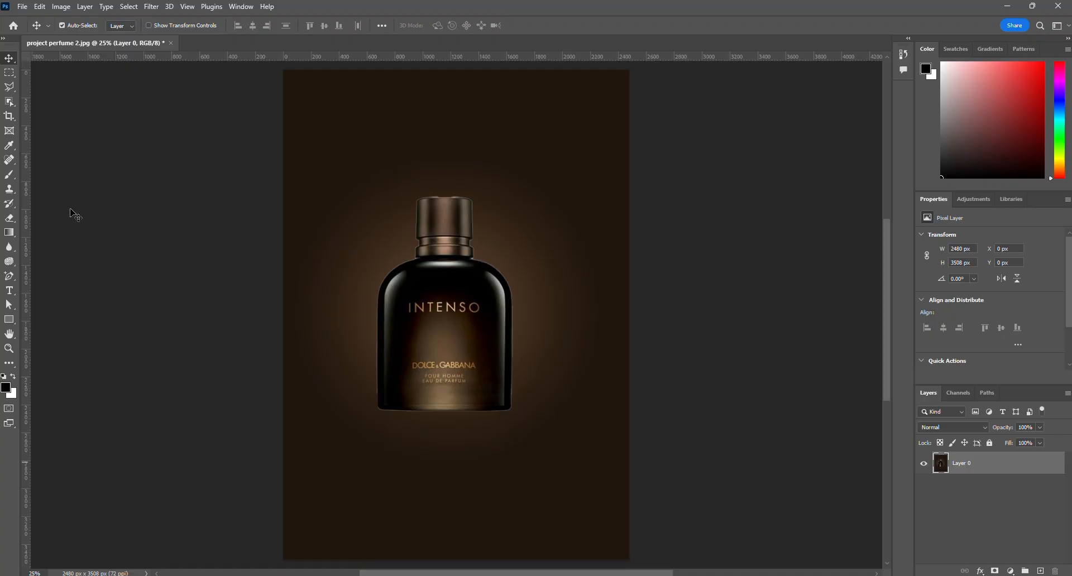
Extend the canvas to the right of the perfume photo with the Crop tool, to about 4768 px wide.
{"action": "left_click", "coordinate": [10, 116]}
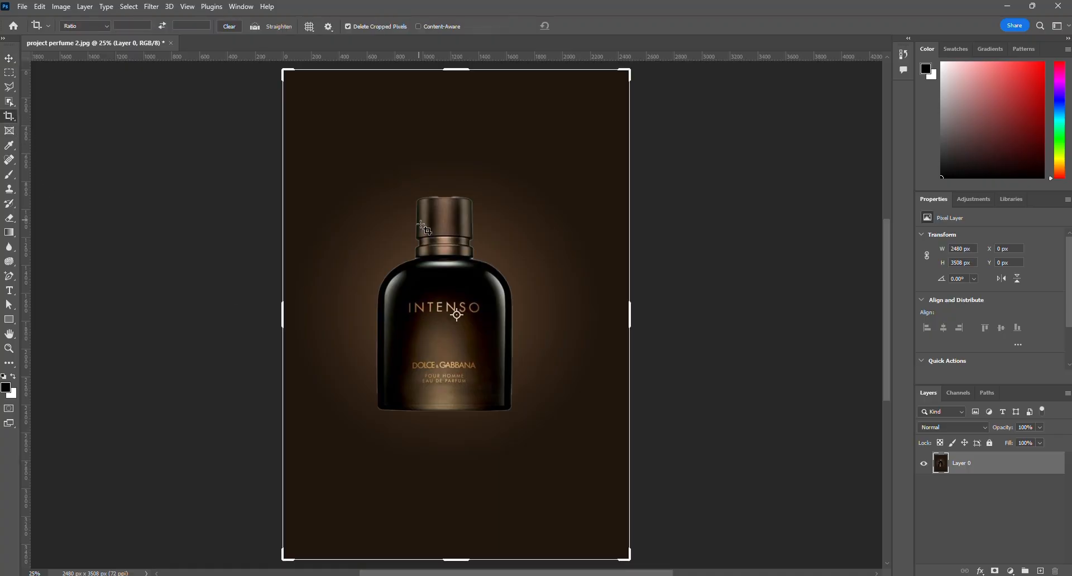
{"action": "left_click_drag", "start_coordinate": [629, 315], "coordinate": [786, 320]}
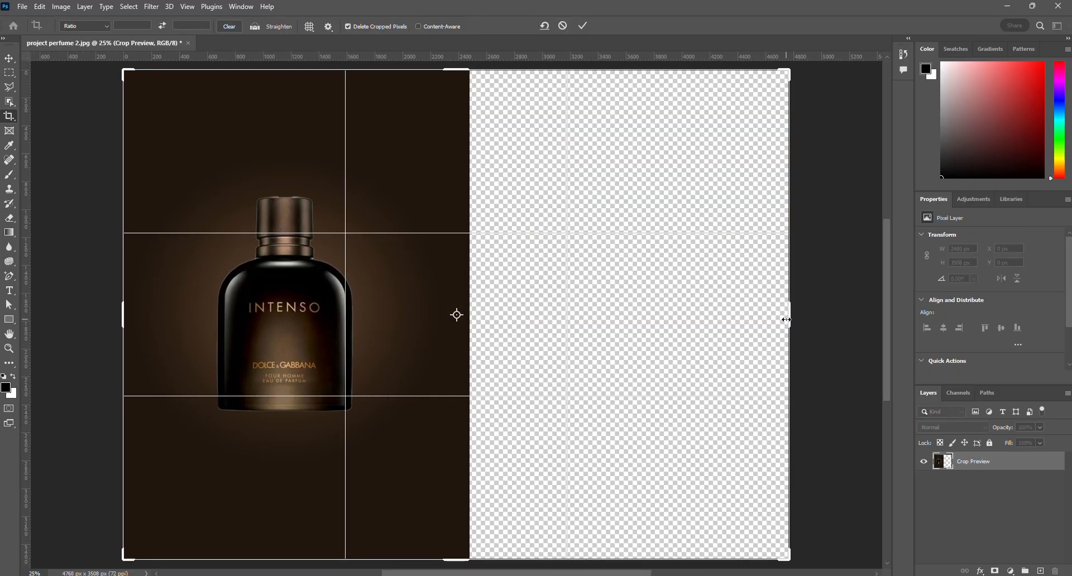
{"action": "key", "text": "Return"}
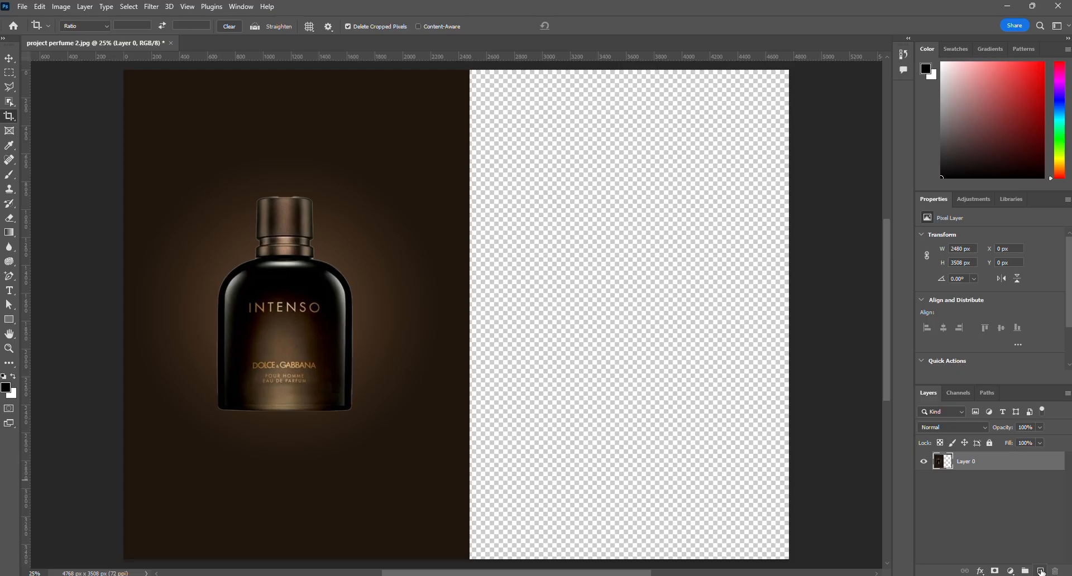
Add a new layer beneath the perfume photo layer and fill it with light cyan.
{"action": "left_click", "coordinate": [1041, 571], "text": "ctrl"}
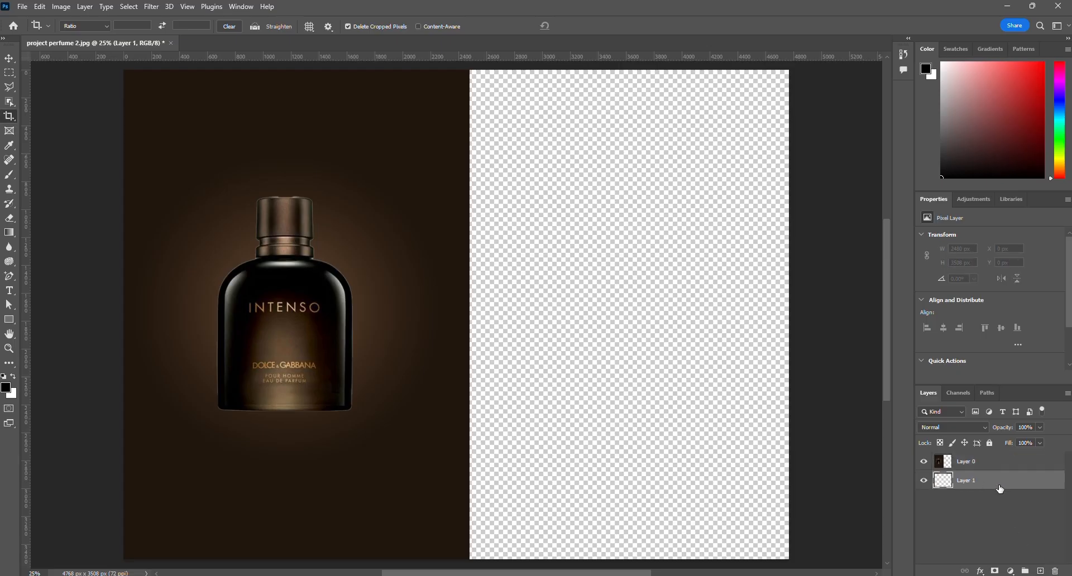
{"action": "left_click", "coordinate": [1060, 120]}
{"action": "left_click", "coordinate": [999, 70]}
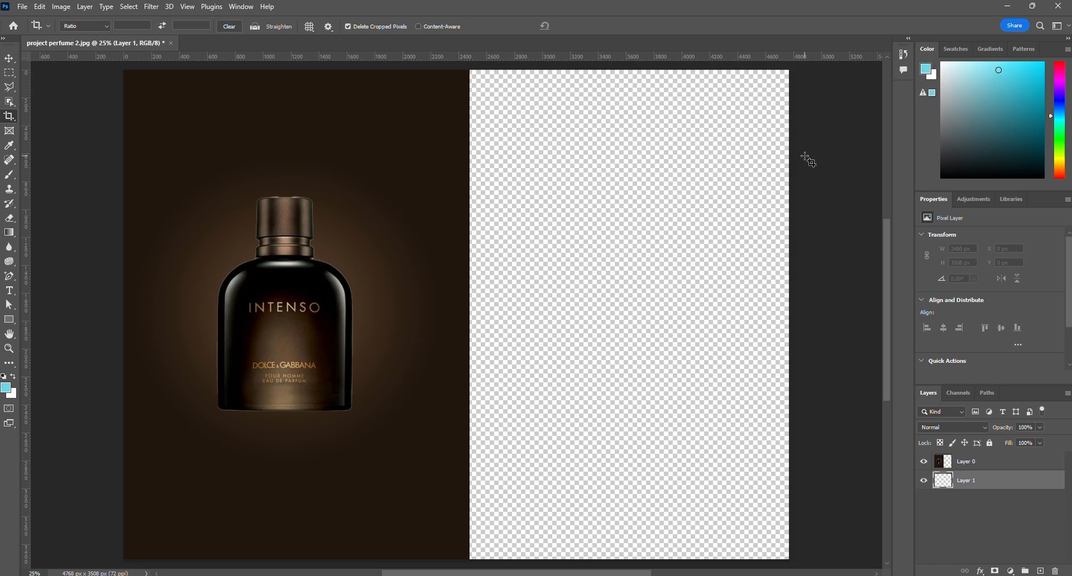
{"action": "key", "text": "alt+BackSpace"}
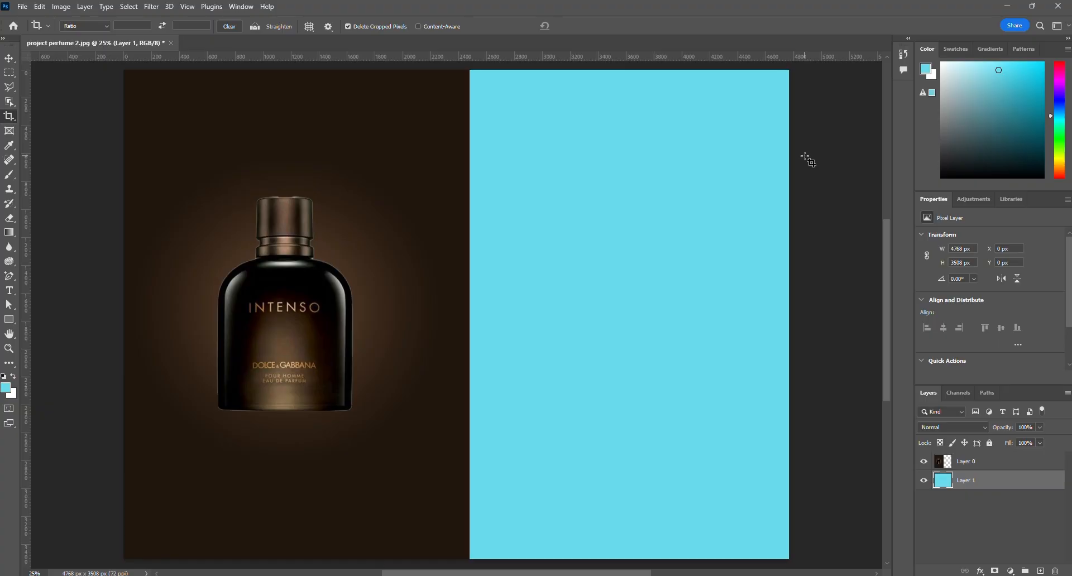
Rename the cyan layer "Background" and the perfume photo layer "ref".
{"action": "double_click", "coordinate": [966, 482]}
{"action": "type", "text": "Background"}
{"action": "key", "text": "Return"}
{"action": "double_click", "coordinate": [969, 461]}
{"action": "type", "text": "ref"}
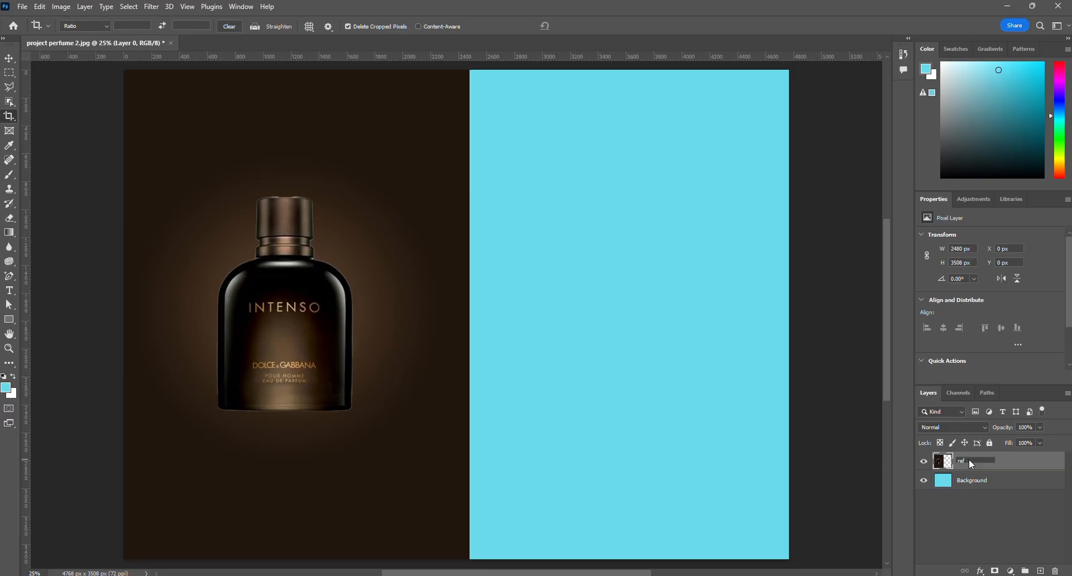
{"action": "key", "text": "Return"}
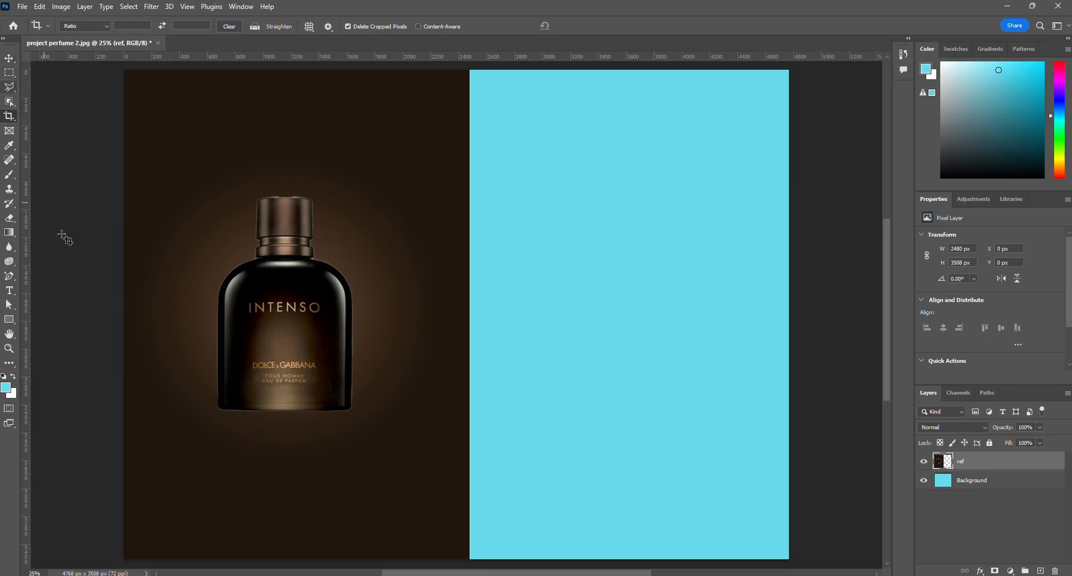
Draw a black-filled rectangle shape about 910 by 1022 px on the cyan area beside the reference bottle.
{"action": "left_click", "coordinate": [8, 323]}
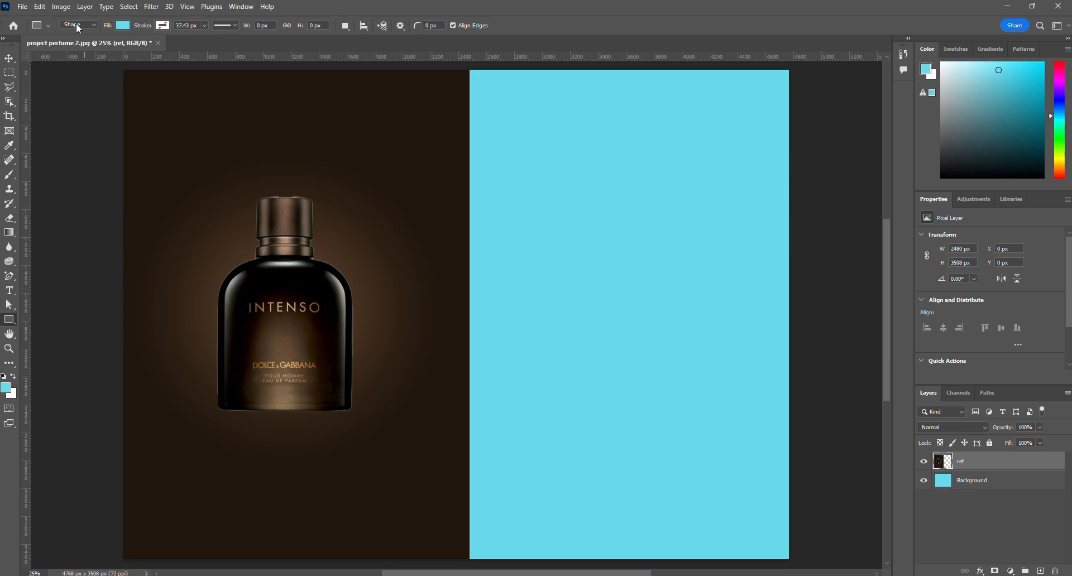
{"action": "left_click", "coordinate": [123, 26]}
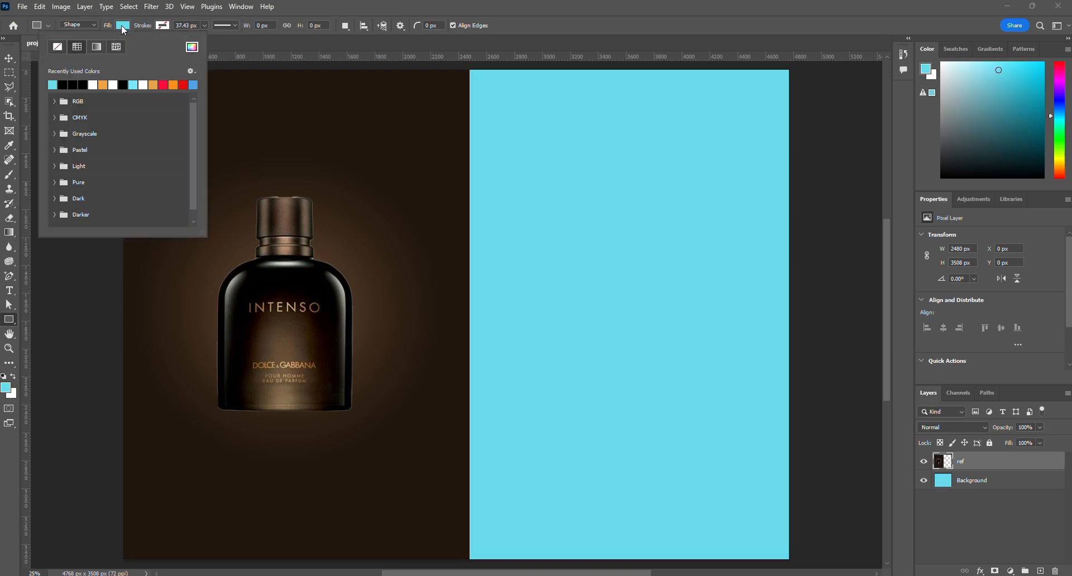
{"action": "left_click", "coordinate": [123, 85]}
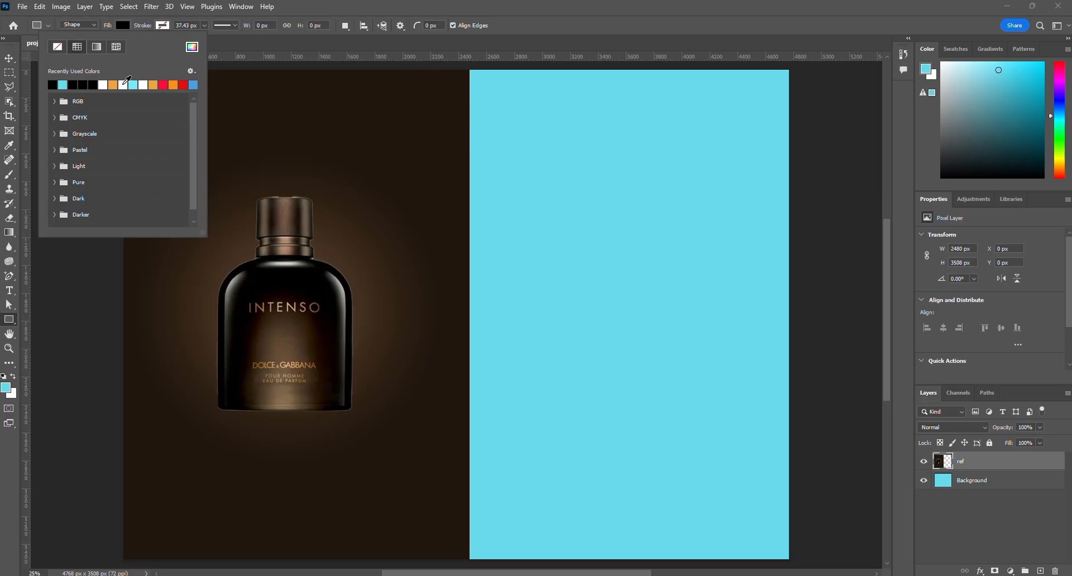
{"action": "left_click", "coordinate": [265, 43]}
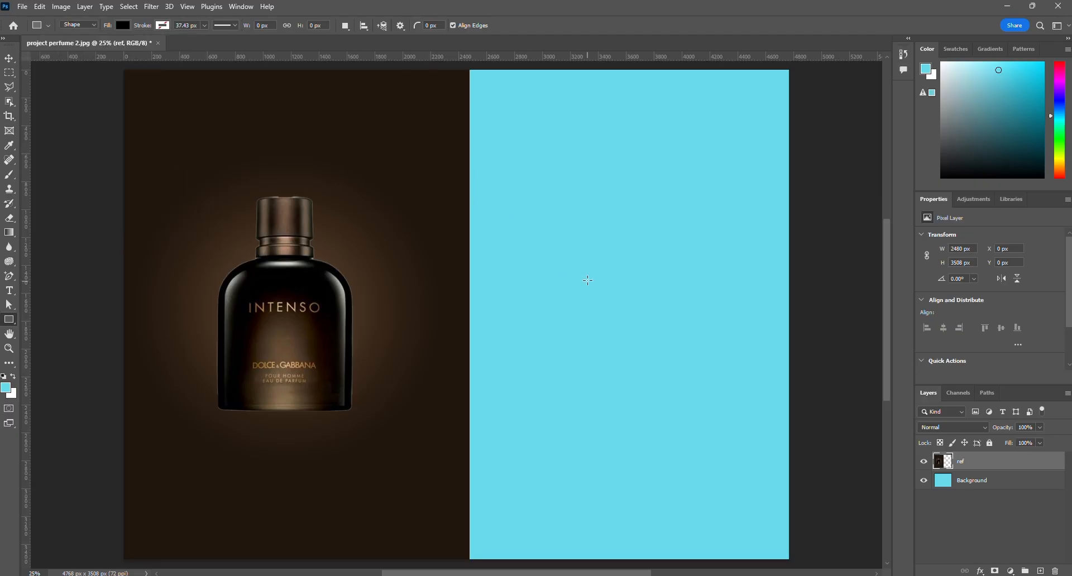
{"action": "left_click_drag", "start_coordinate": [583, 273], "coordinate": [710, 415]}
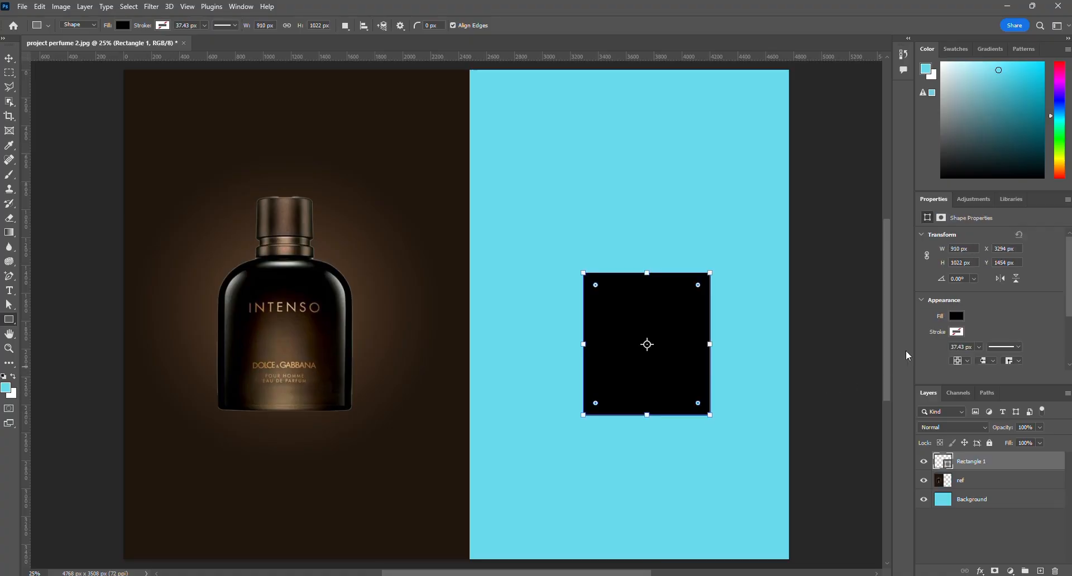
Set the black rectangle's size to 950 px wide and 1050 px high.
{"action": "left_click_drag", "start_coordinate": [975, 249], "coordinate": [937, 246]}
{"action": "type", "text": "950"}
{"action": "key", "text": "Tab"}
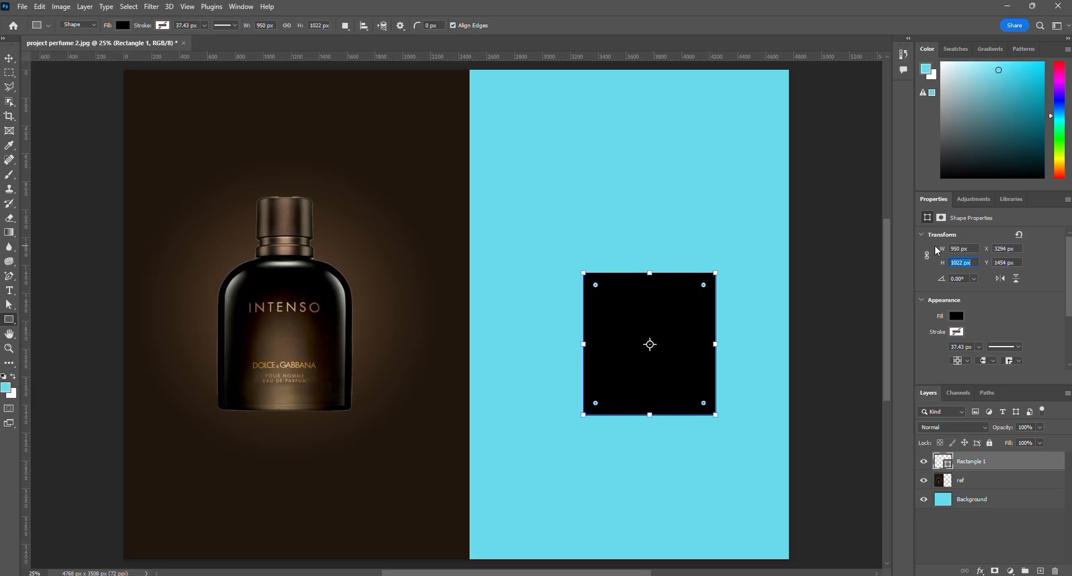
{"action": "type", "text": "1"}
{"action": "key", "text": "Return"}
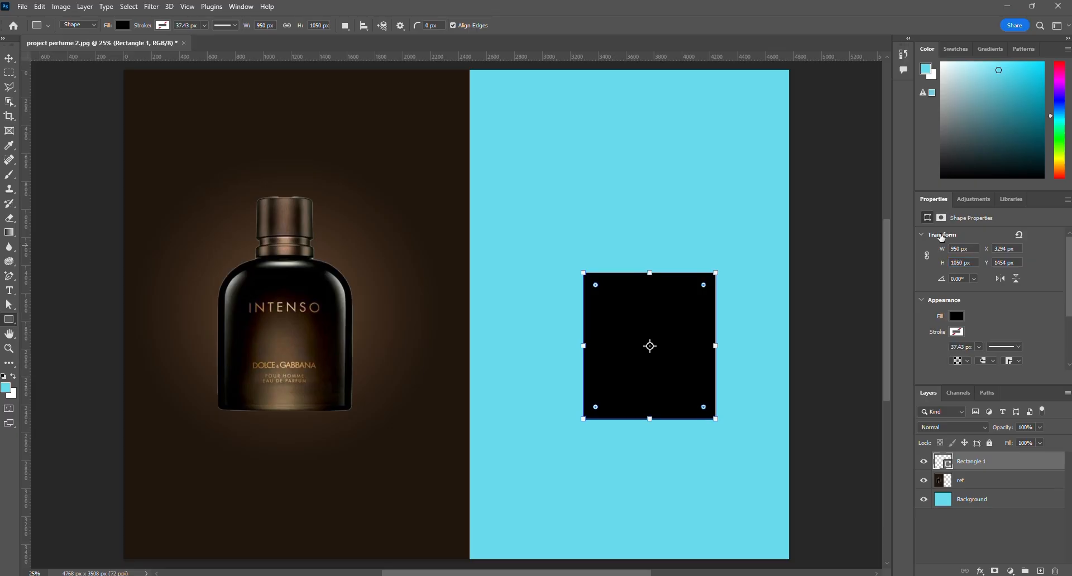
Round the rectangle's two upper corners to 325 px and its two lower corners to 50 px.
{"action": "left_click_drag", "start_coordinate": [1067, 268], "coordinate": [1066, 312]}
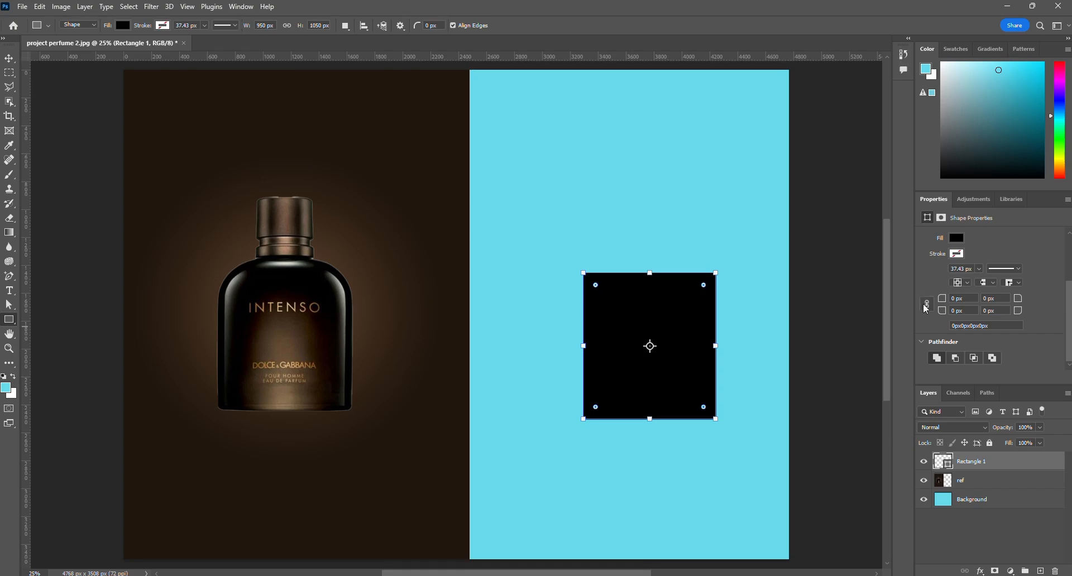
{"action": "left_click", "coordinate": [970, 298]}
{"action": "type", "text": "325"}
{"action": "key", "text": "Return"}
{"action": "key", "text": "Tab"}
{"action": "type", "text": "325"}
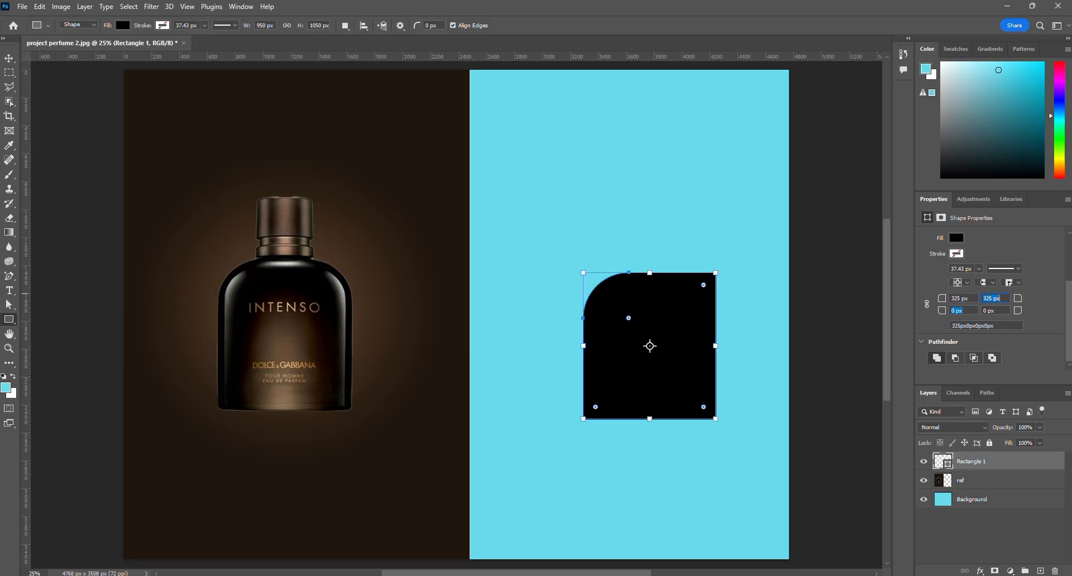
{"action": "key", "text": "Tab"}
{"action": "type", "text": "50"}
{"action": "key", "text": "Tab"}
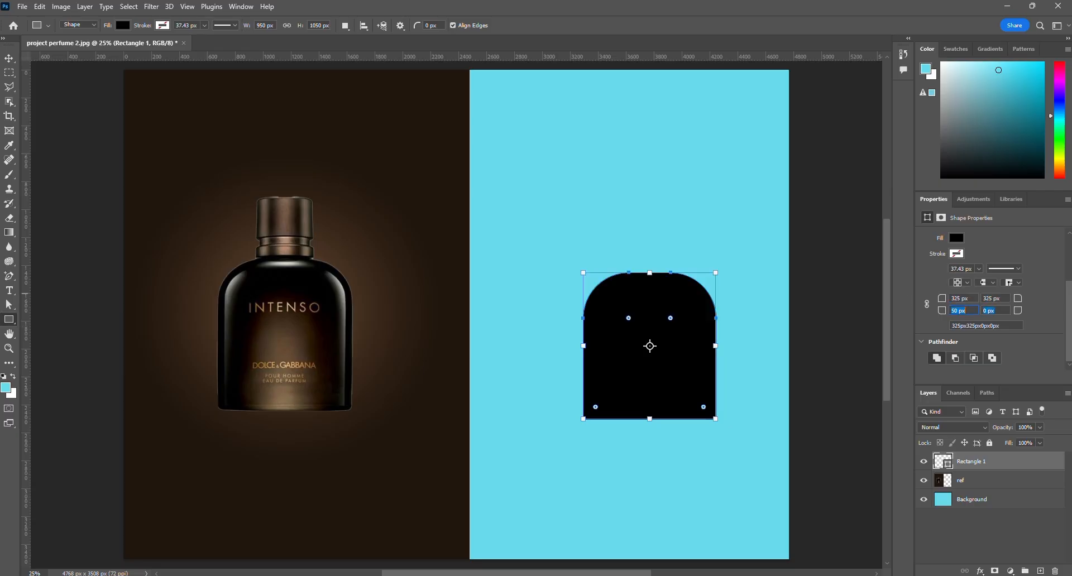
{"action": "type", "text": "50"}
{"action": "left_click", "coordinate": [909, 298]}
Shift the rounded black shape slightly up and to the left, and rename its layer "bottle base".
{"action": "left_click", "coordinate": [9, 58]}
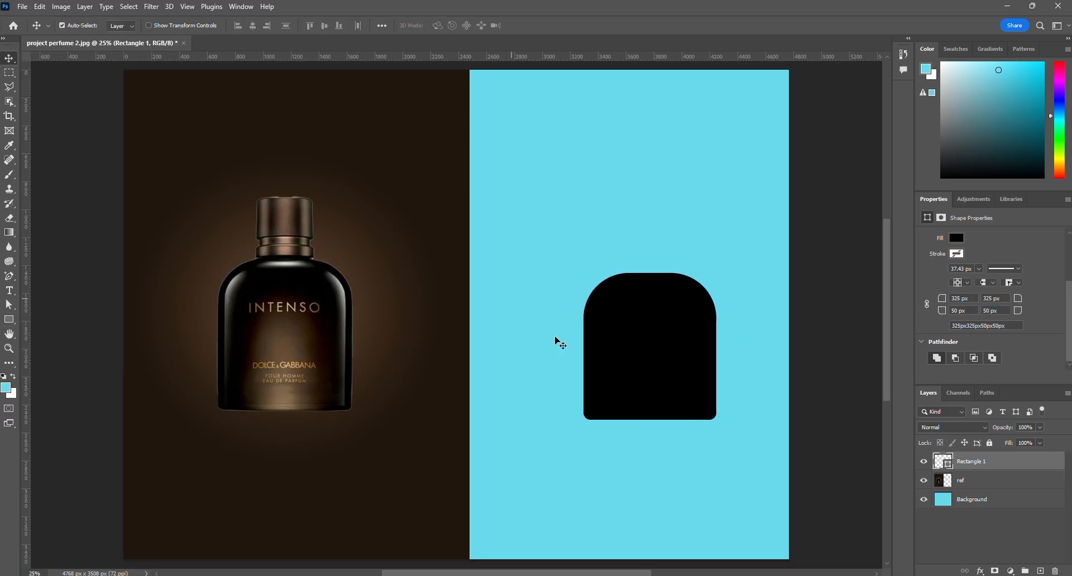
{"action": "left_click_drag", "start_coordinate": [668, 342], "coordinate": [661, 339]}
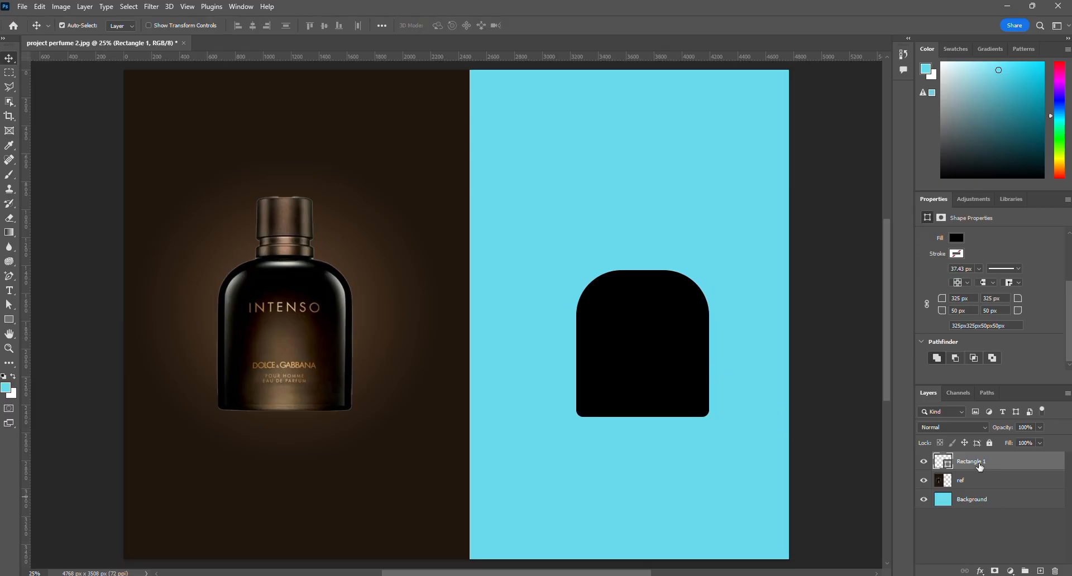
{"action": "double_click", "coordinate": [972, 461]}
{"action": "type", "text": "bottle base"}
{"action": "key", "text": "Return"}
Duplicate the bottle base layer and change the copy's fill to white.
{"action": "key", "text": "ctrl+j"}
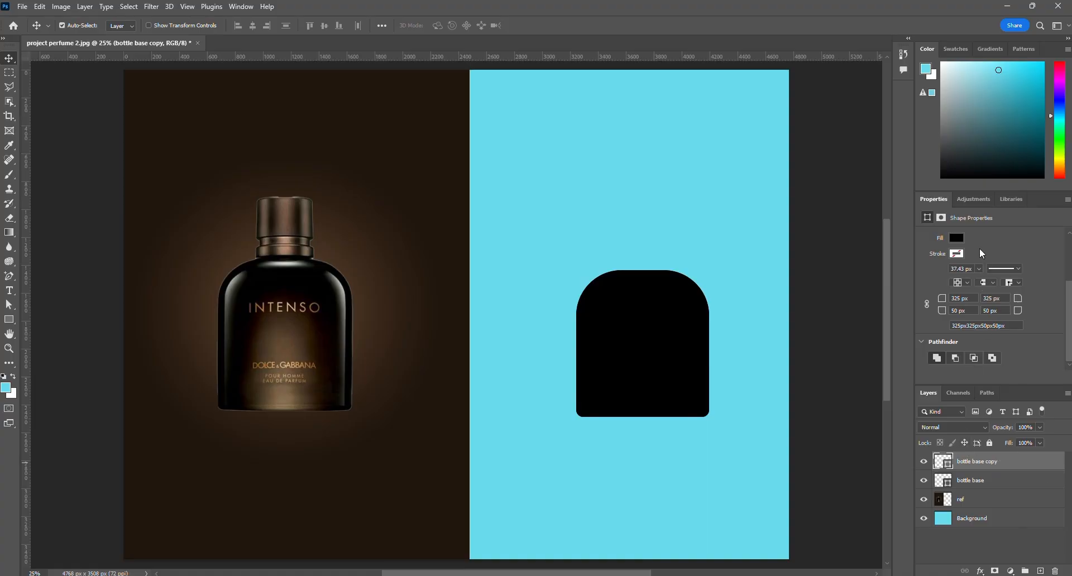
{"action": "left_click", "coordinate": [957, 238]}
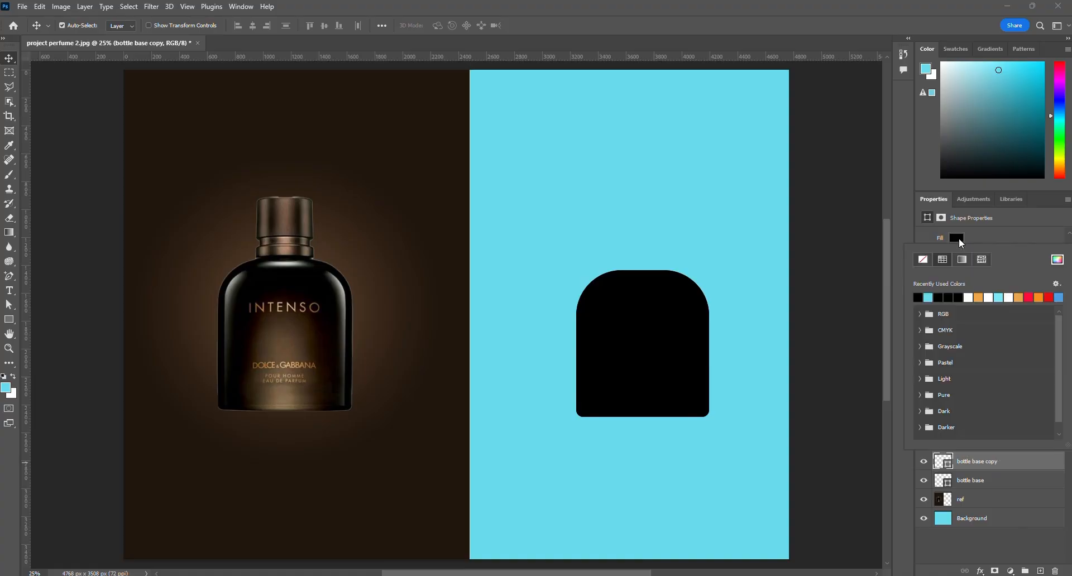
{"action": "left_click", "coordinate": [970, 297]}
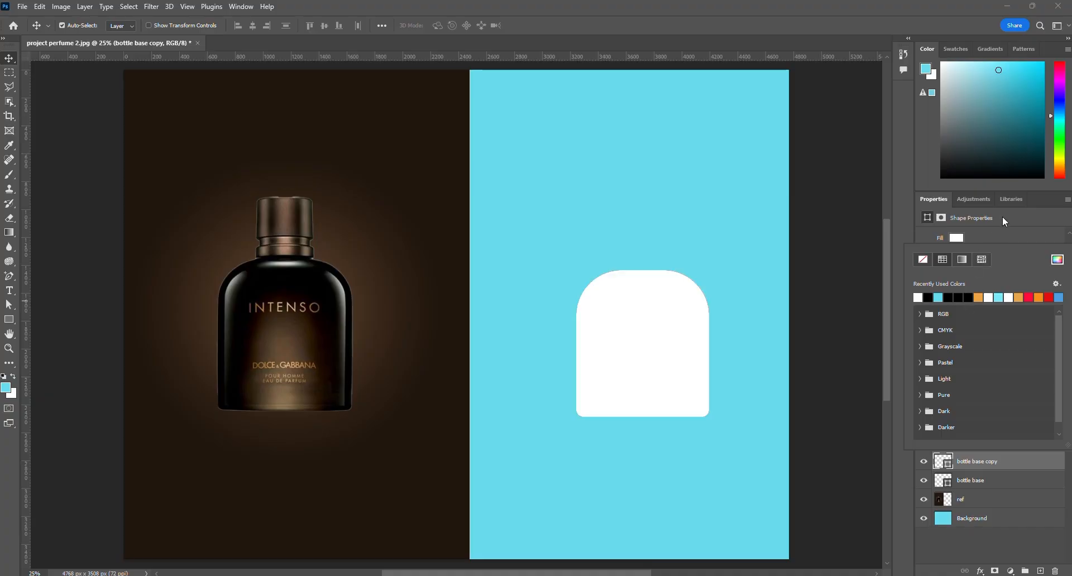
Shrink the white copy of the bottle base to 853 px wide and 962 px high.
{"action": "left_click", "coordinate": [1061, 222]}
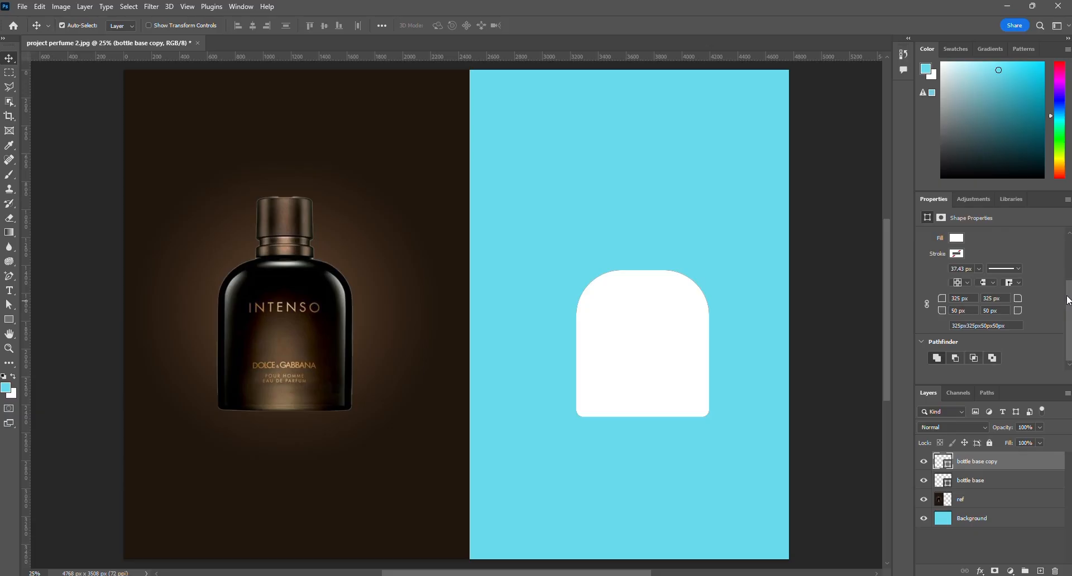
{"action": "left_click_drag", "start_coordinate": [1067, 301], "coordinate": [1067, 257]}
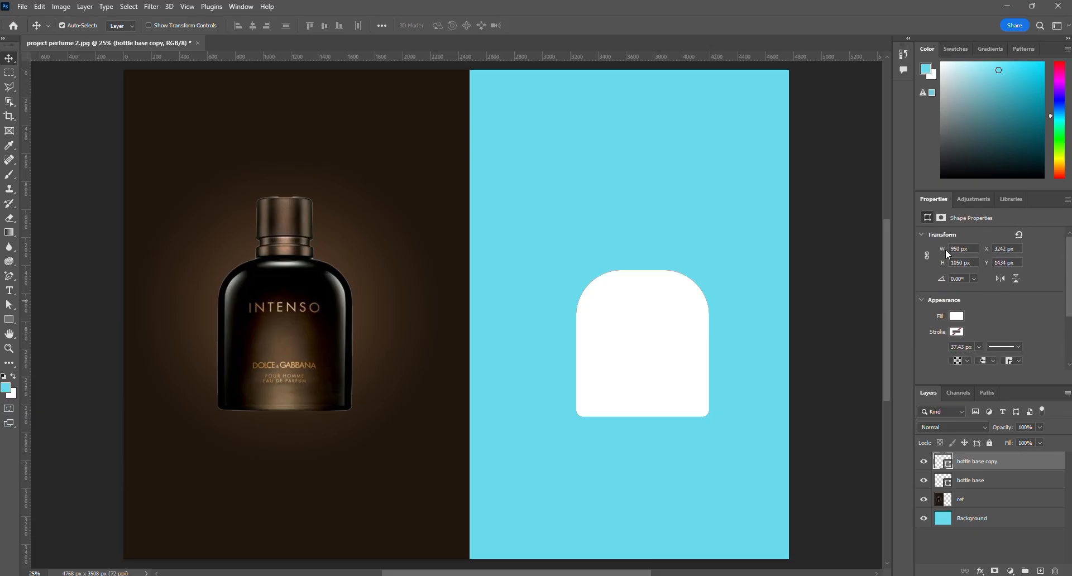
{"action": "left_click_drag", "start_coordinate": [947, 254], "coordinate": [889, 257]}
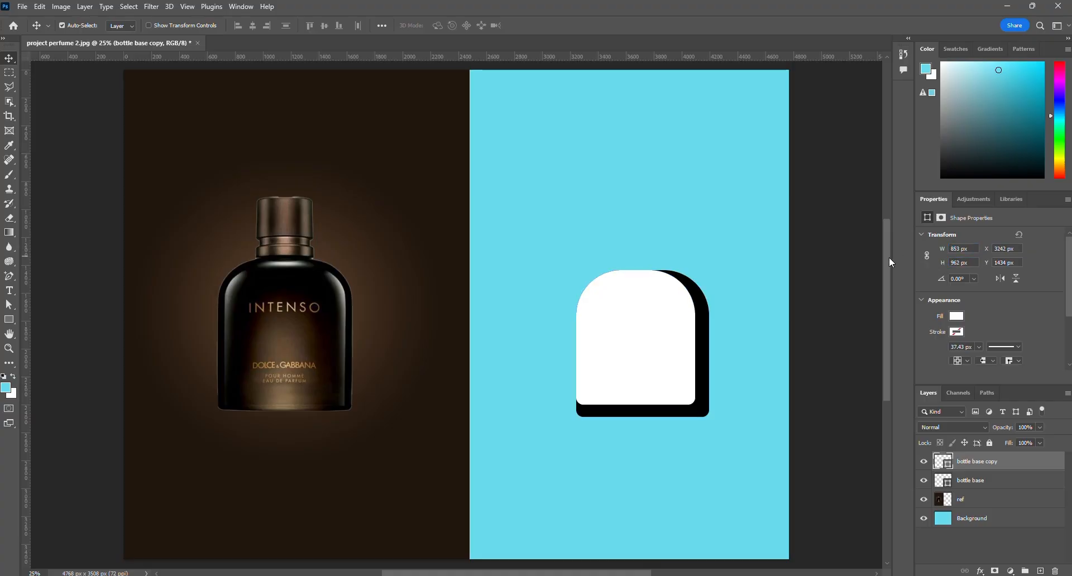
Center the white shape horizontally and vertically on the black bottle base.
{"action": "left_click", "coordinate": [980, 481], "text": "shift"}
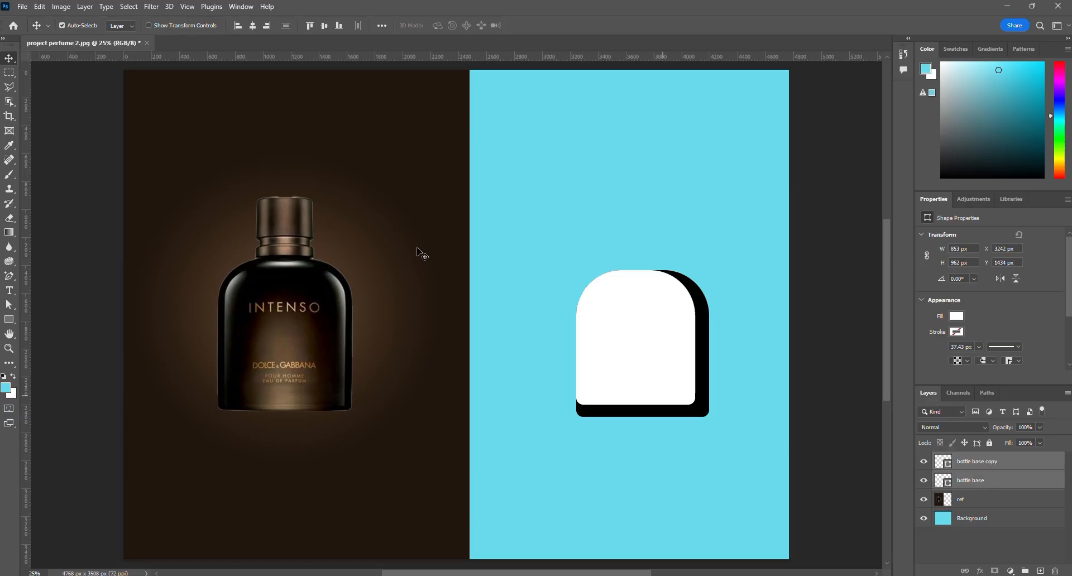
{"action": "left_click", "coordinate": [253, 25]}
{"action": "left_click", "coordinate": [323, 26]}
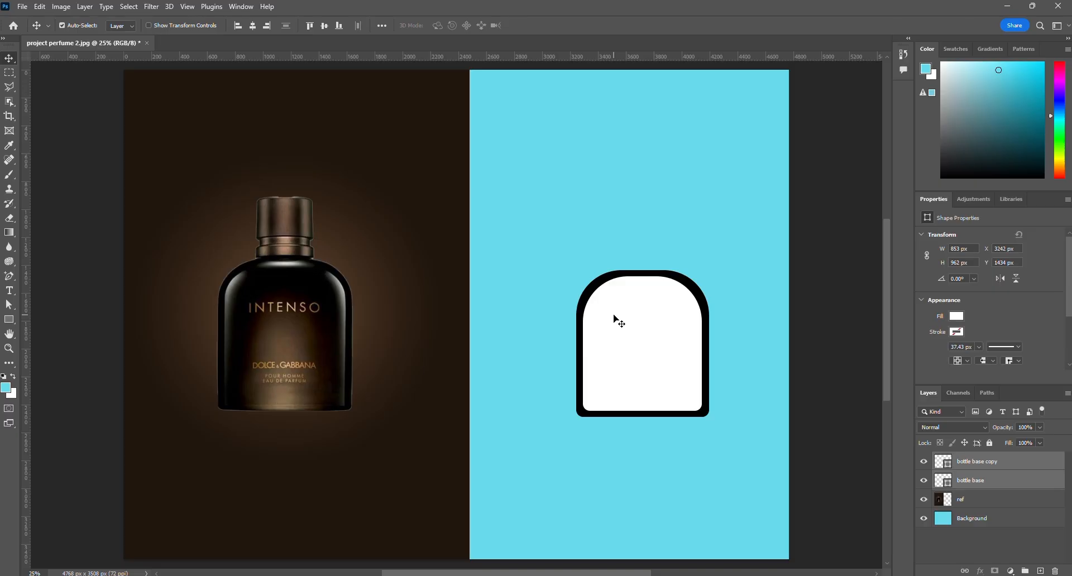
Rename the white shape's layer "highlight1" and rasterize it.
{"action": "left_click", "coordinate": [1008, 463]}
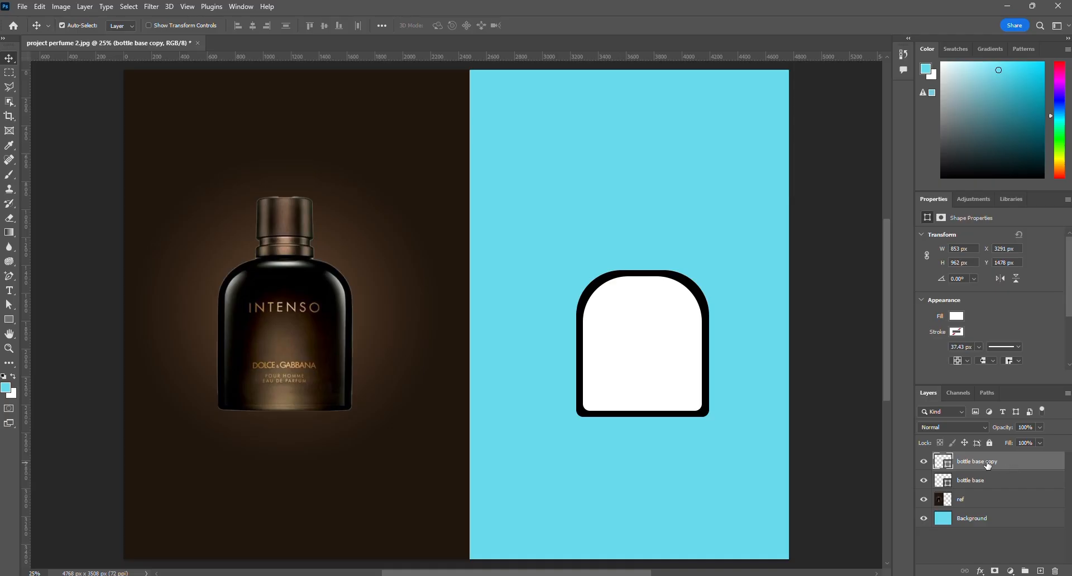
{"action": "double_click", "coordinate": [984, 462]}
{"action": "type", "text": "h"}
{"action": "key", "text": "BackSpace"}
{"action": "key", "text": "BackSpace"}
{"action": "key", "text": "BackSpace"}
{"action": "key", "text": "BackSpace"}
{"action": "key", "text": "Return"}
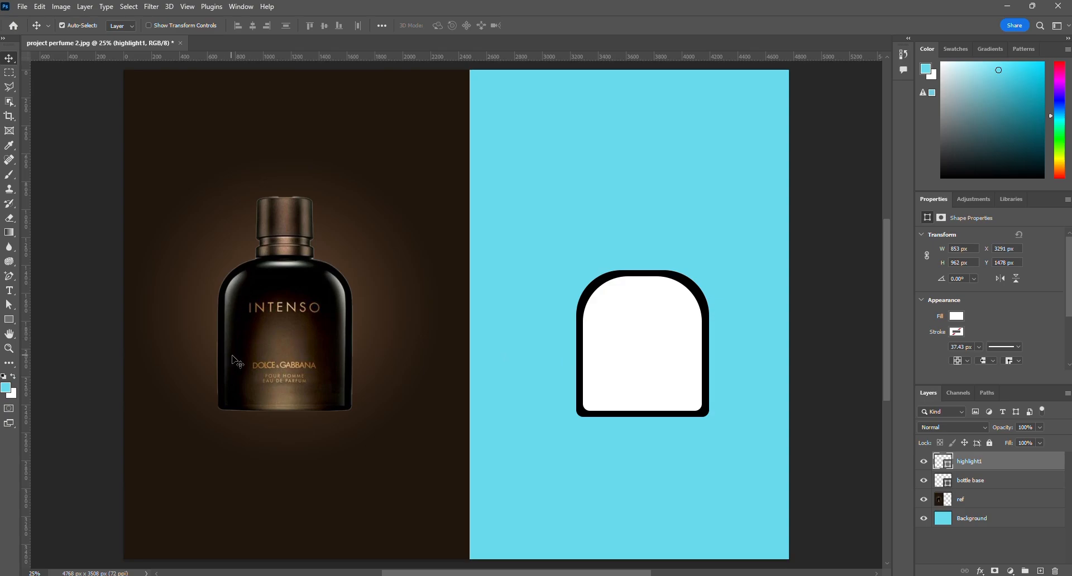
{"action": "right_click", "coordinate": [1027, 462]}
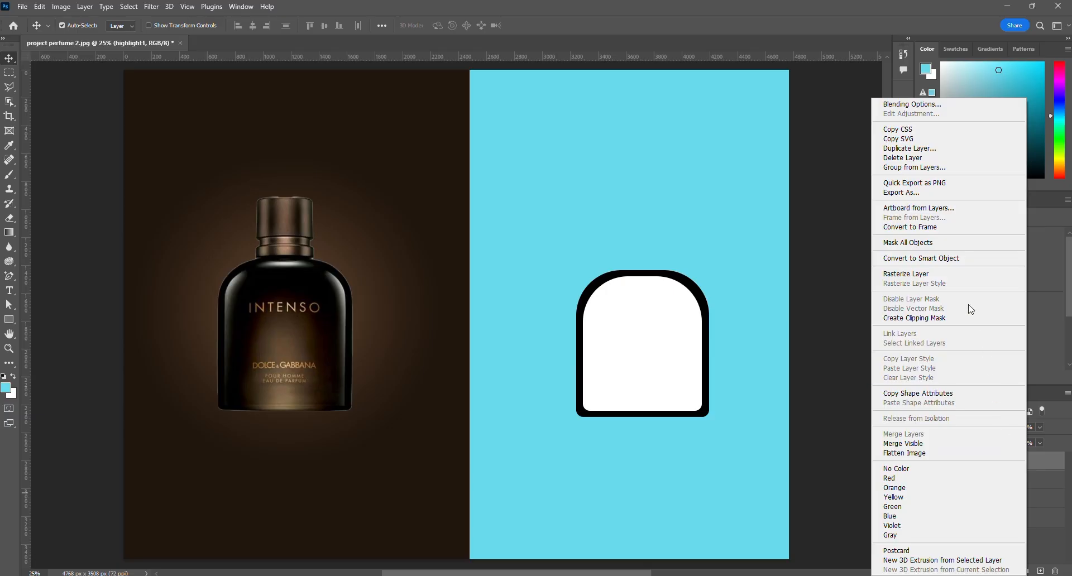
{"action": "key", "text": "Escape"}
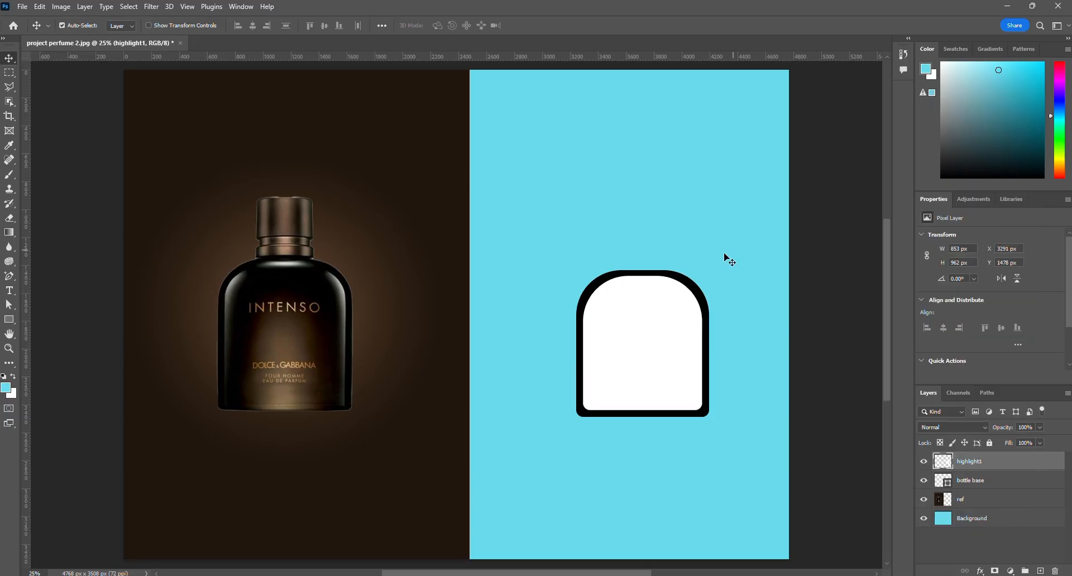
Erase the right and middle parts of the white highlight with a Soft Round eraser at 0% hardness and 700 px.
{"action": "left_click", "coordinate": [9, 218]}
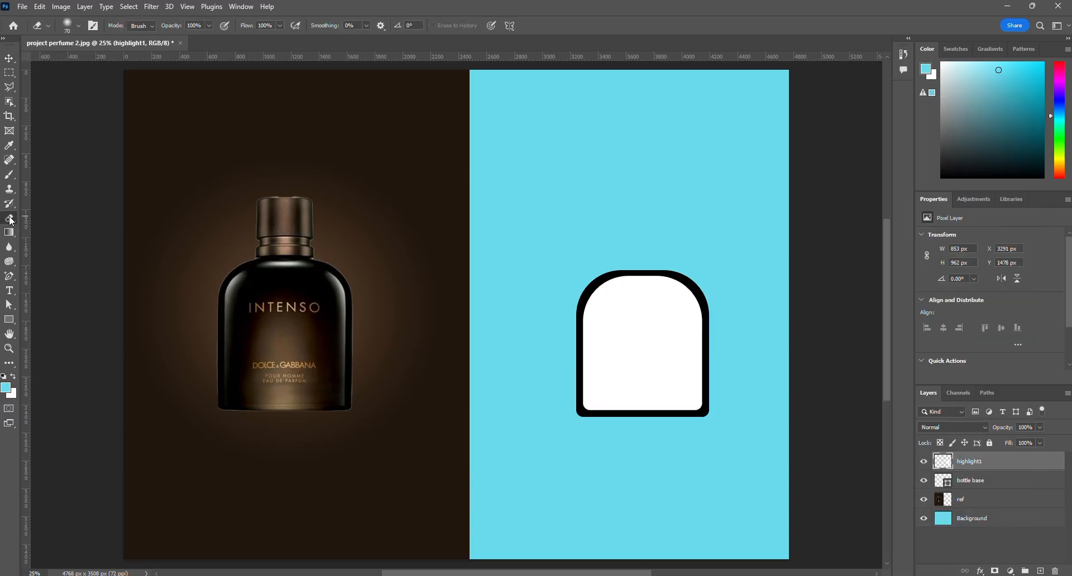
{"action": "left_click", "coordinate": [79, 25]}
{"action": "mouse_move", "coordinate": [99, 87]}
{"action": "left_mouse_down"}
{"action": "mouse_move", "coordinate": [156, 89]}
{"action": "mouse_move", "coordinate": [17, 82]}
{"action": "left_mouse_up"}
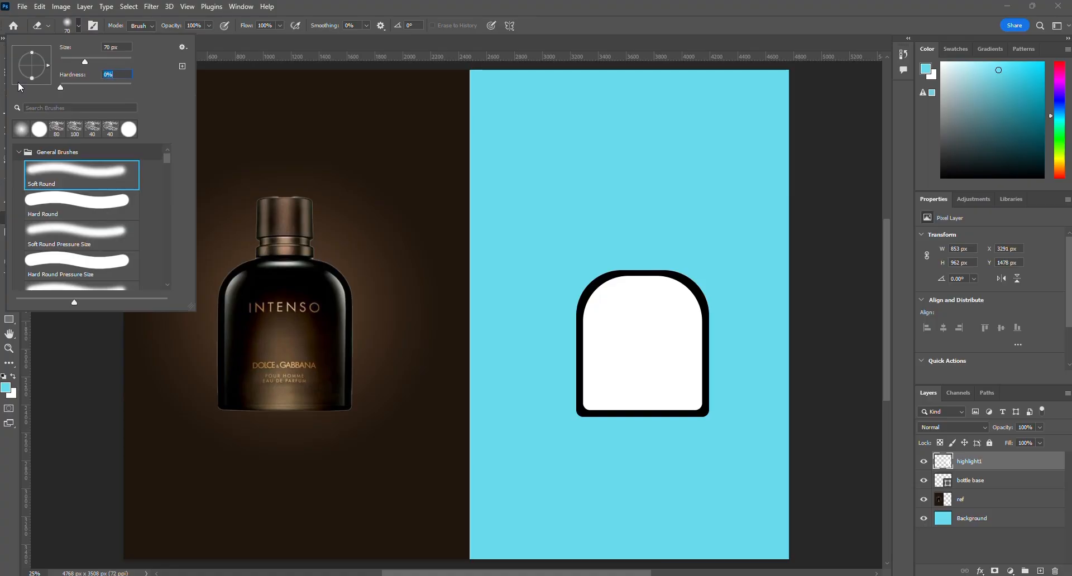
{"action": "key", "text": "Return"}
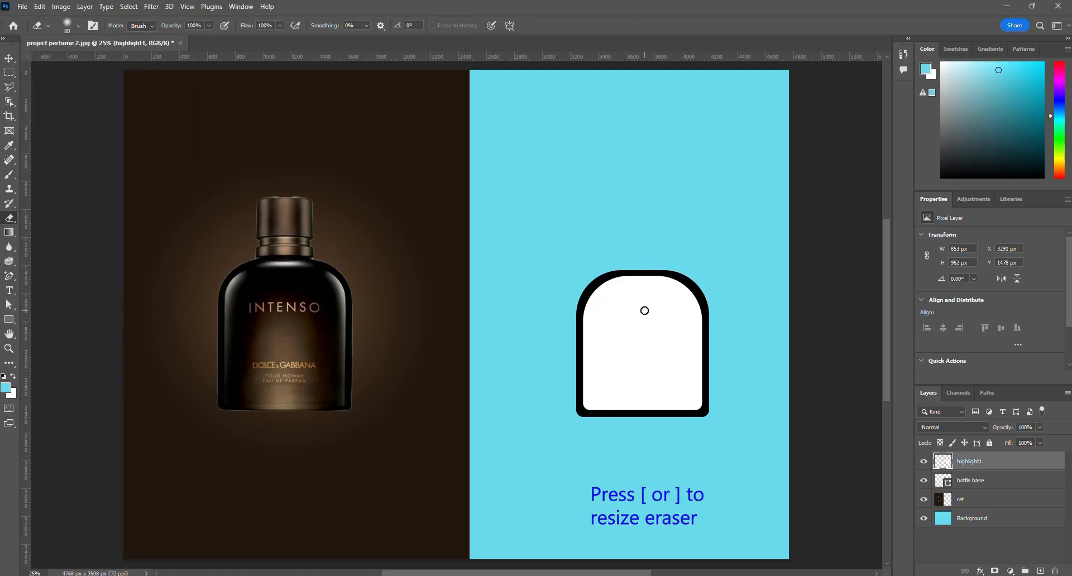
{"action": "key", "text": "bracketright"}
{"action": "key", "text": "bracketright"}
{"action": "key", "text": "bracketright"}
{"action": "key", "text": "bracketright"}
{"action": "key", "text": "bracketright"}
{"action": "key", "text": "bracketright"}
{"action": "key", "text": "bracketright"}
{"action": "key", "text": "bracketright"}
{"action": "key", "text": "bracketright"}
{"action": "key", "text": "bracketright"}
{"action": "key", "text": "bracketright"}
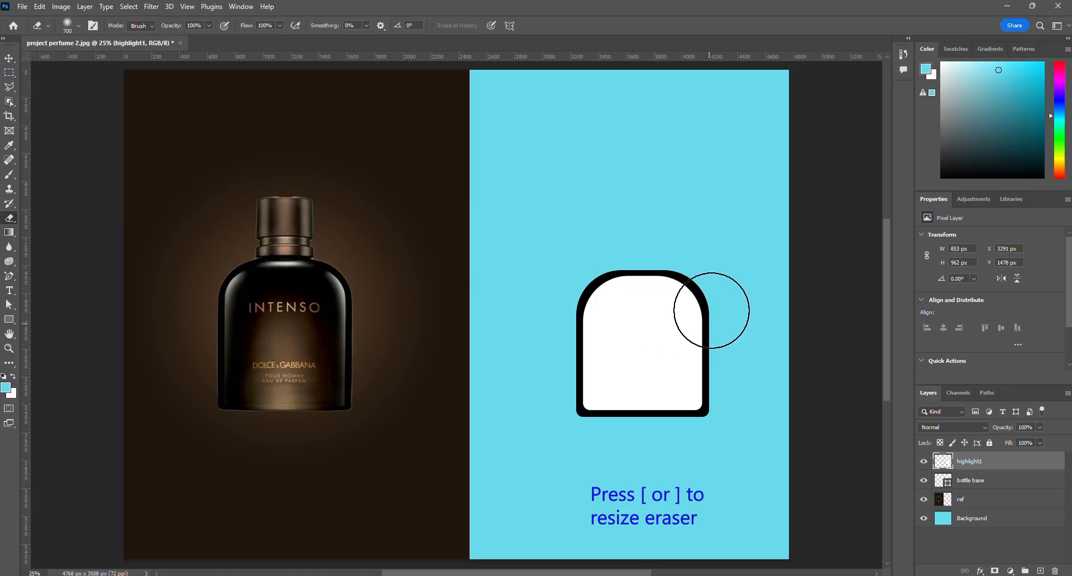
{"action": "mouse_move", "coordinate": [698, 329]}
{"action": "left_mouse_down"}
{"action": "mouse_move", "coordinate": [689, 392]}
{"action": "mouse_move", "coordinate": [676, 354]}
{"action": "mouse_move", "coordinate": [721, 307]}
{"action": "mouse_move", "coordinate": [700, 307]}
{"action": "mouse_move", "coordinate": [679, 270]}
{"action": "mouse_move", "coordinate": [647, 369]}
{"action": "mouse_move", "coordinate": [649, 407]}
{"action": "mouse_move", "coordinate": [725, 410]}
{"action": "mouse_move", "coordinate": [634, 405]}
{"action": "mouse_move", "coordinate": [652, 320]}
{"action": "left_mouse_up"}
Reduce the eraser to 300 px and thin the highlight to a narrow soft strip along the bottle's left edge.
{"action": "key", "text": "bracketleft"}
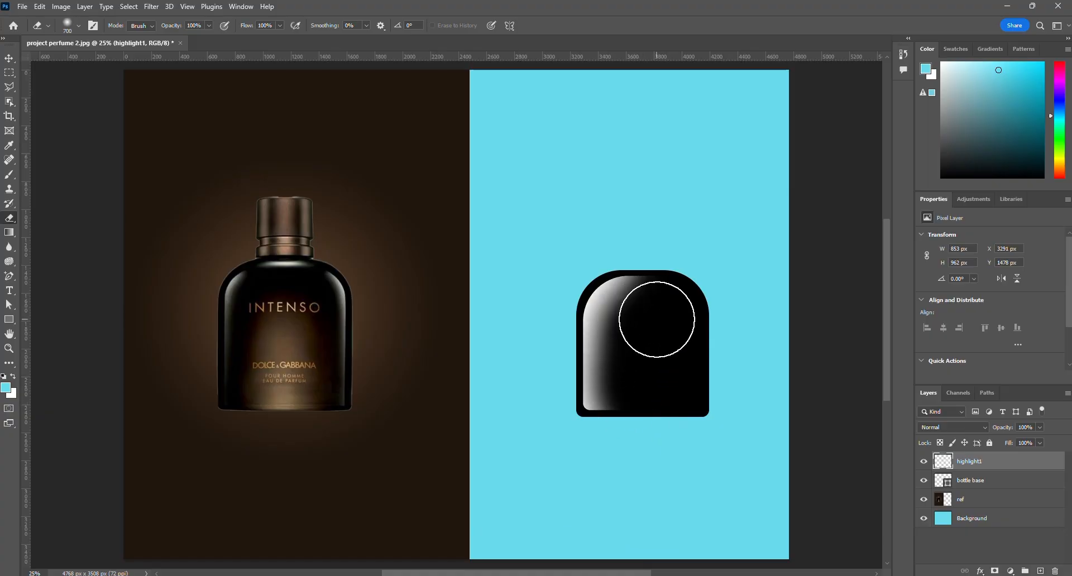
{"action": "key", "text": "bracketleft"}
{"action": "key", "text": "bracketleft"}
{"action": "key", "text": "bracketleft"}
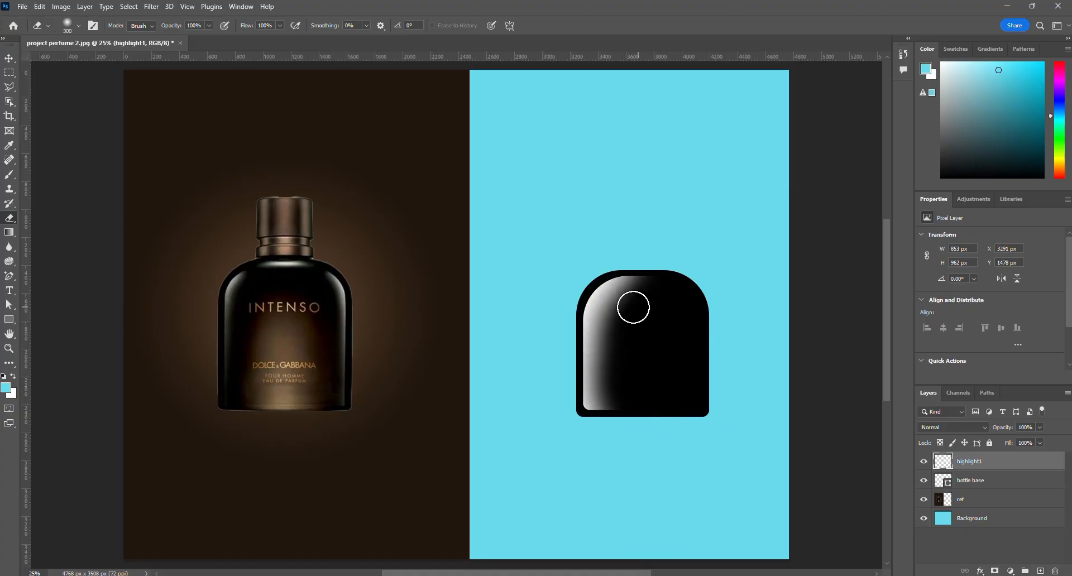
{"action": "mouse_move", "coordinate": [634, 306]}
{"action": "left_mouse_down"}
{"action": "mouse_move", "coordinate": [606, 373]}
{"action": "mouse_move", "coordinate": [612, 432]}
{"action": "left_mouse_up"}
{"action": "mouse_move", "coordinate": [615, 332]}
{"action": "left_mouse_down"}
{"action": "mouse_move", "coordinate": [603, 402]}
{"action": "mouse_move", "coordinate": [616, 398]}
{"action": "mouse_move", "coordinate": [607, 396]}
{"action": "mouse_move", "coordinate": [604, 420]}
{"action": "left_mouse_up"}
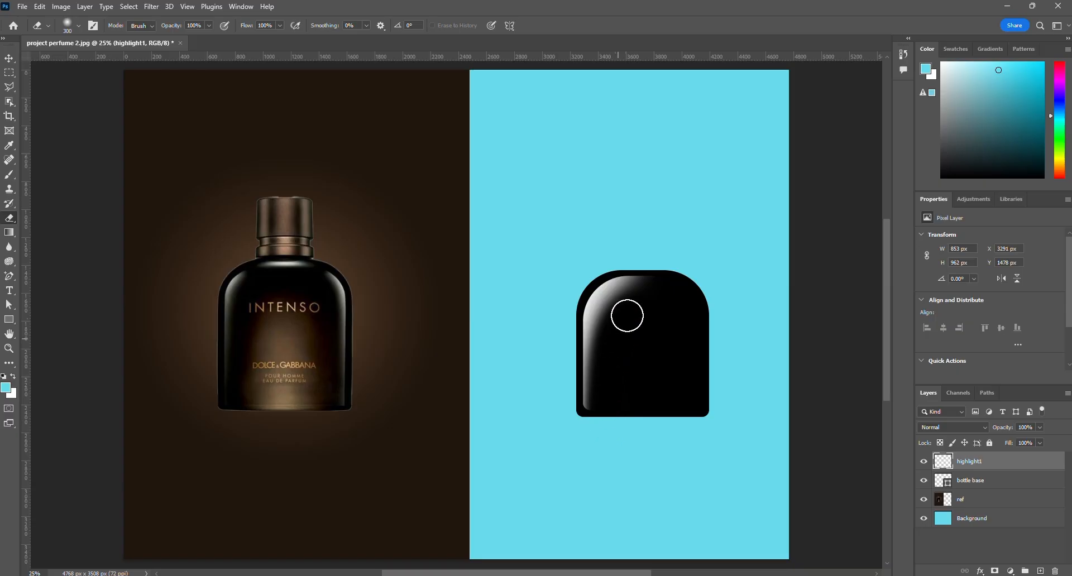
{"action": "mouse_move", "coordinate": [654, 291]}
{"action": "left_mouse_down"}
{"action": "mouse_move", "coordinate": [645, 265]}
{"action": "mouse_move", "coordinate": [621, 259]}
{"action": "mouse_move", "coordinate": [636, 274]}
{"action": "mouse_move", "coordinate": [612, 249]}
{"action": "mouse_move", "coordinate": [643, 290]}
{"action": "mouse_move", "coordinate": [611, 323]}
{"action": "mouse_move", "coordinate": [643, 289]}
{"action": "mouse_move", "coordinate": [619, 260]}
{"action": "mouse_move", "coordinate": [633, 282]}
{"action": "mouse_move", "coordinate": [608, 327]}
{"action": "mouse_move", "coordinate": [605, 372]}
{"action": "mouse_move", "coordinate": [616, 404]}
{"action": "mouse_move", "coordinate": [662, 418]}
{"action": "left_mouse_up"}
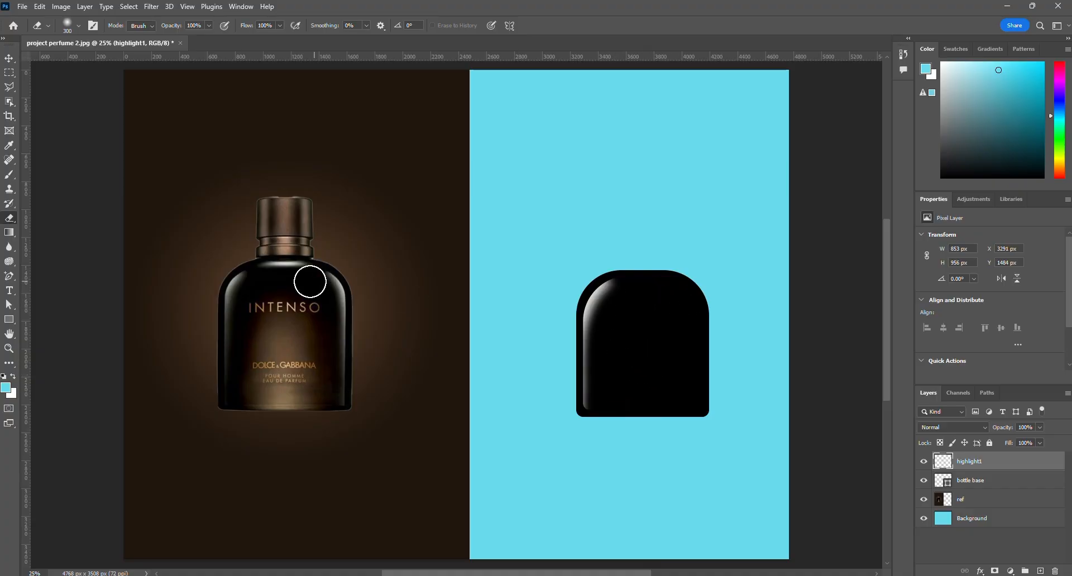
Soften the upper end of the left highlight with the 300 px eraser to match the reference bottle.
{"action": "scroll", "coordinate": [224, 289], "scroll_direction": "up", "scroll_amount": 1}
{"action": "scroll", "coordinate": [227, 292], "scroll_direction": "up", "scroll_amount": 1}
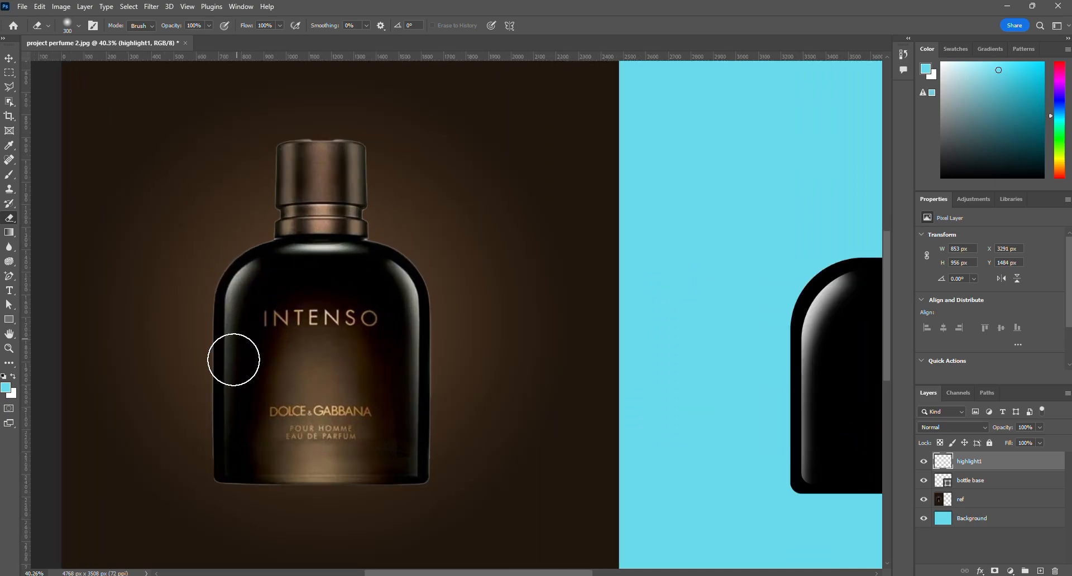
{"action": "scroll", "coordinate": [650, 339], "scroll_direction": "down", "scroll_amount": 3}
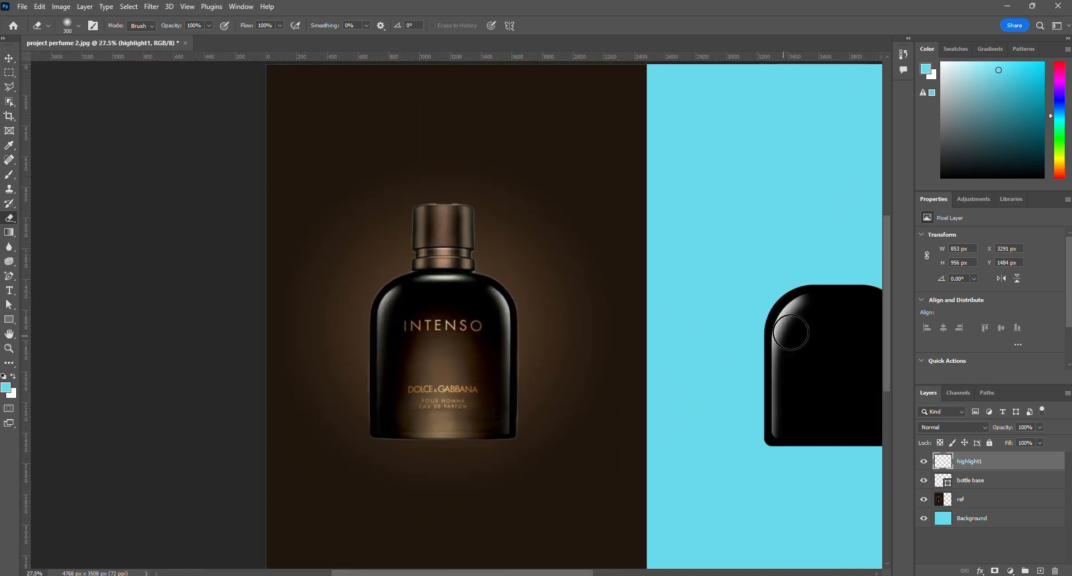
{"action": "left_click_drag", "start_coordinate": [769, 328], "coordinate": [574, 321]}
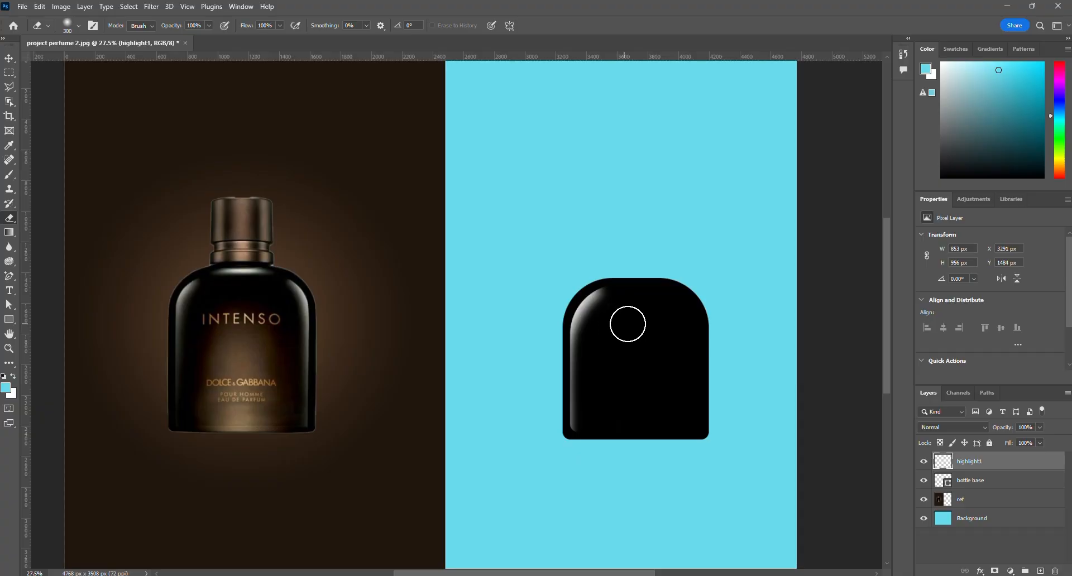
{"action": "mouse_move", "coordinate": [638, 273]}
{"action": "left_mouse_down"}
{"action": "mouse_move", "coordinate": [605, 277]}
{"action": "mouse_move", "coordinate": [605, 259]}
{"action": "mouse_move", "coordinate": [620, 265]}
{"action": "left_mouse_up"}
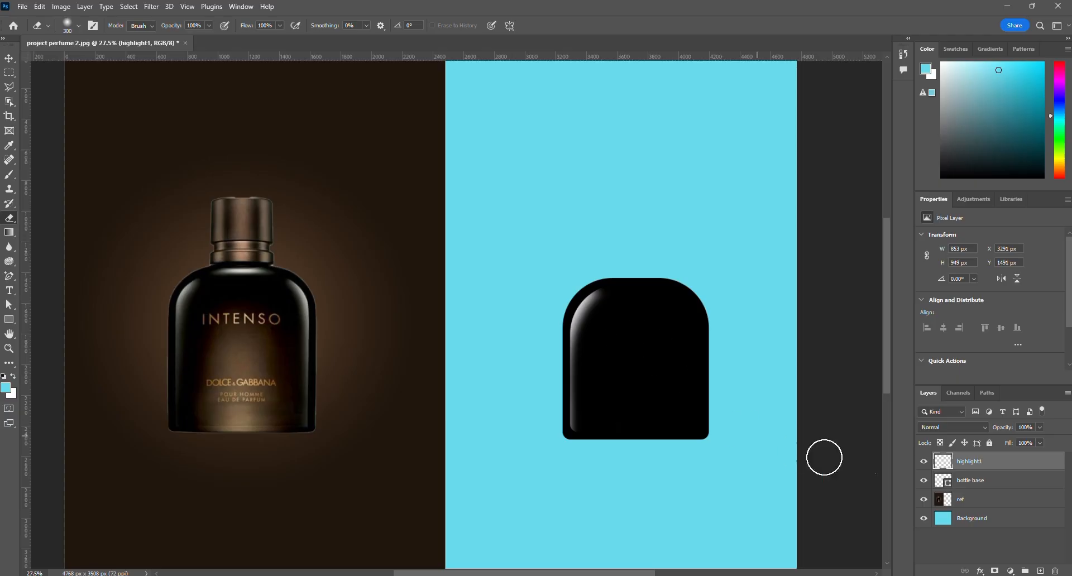
Convert the highlight1 layer to a smart object and apply Add Noise at 30% with Gaussian distribution.
{"action": "right_click", "coordinate": [1029, 461]}
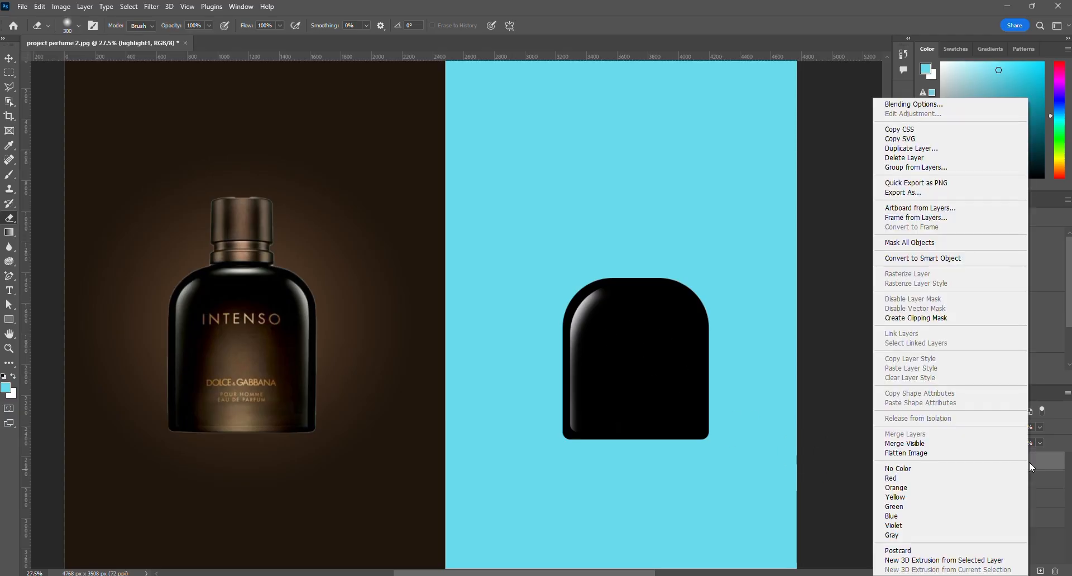
{"action": "left_click", "coordinate": [959, 260]}
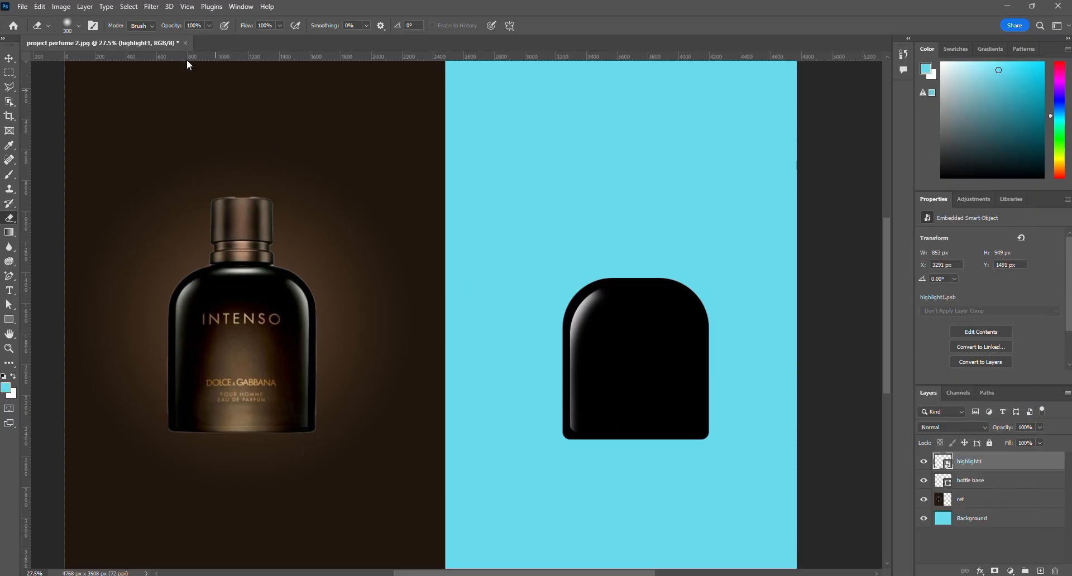
{"action": "left_click", "coordinate": [151, 8]}
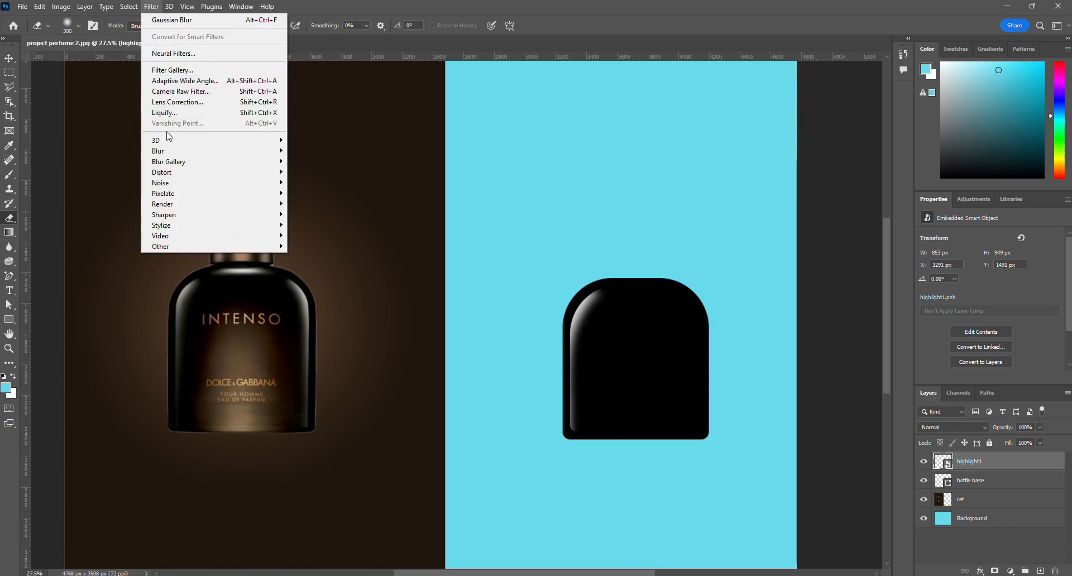
{"action": "mouse_move", "coordinate": [175, 184]}
{"action": "left_click", "coordinate": [301, 182]}
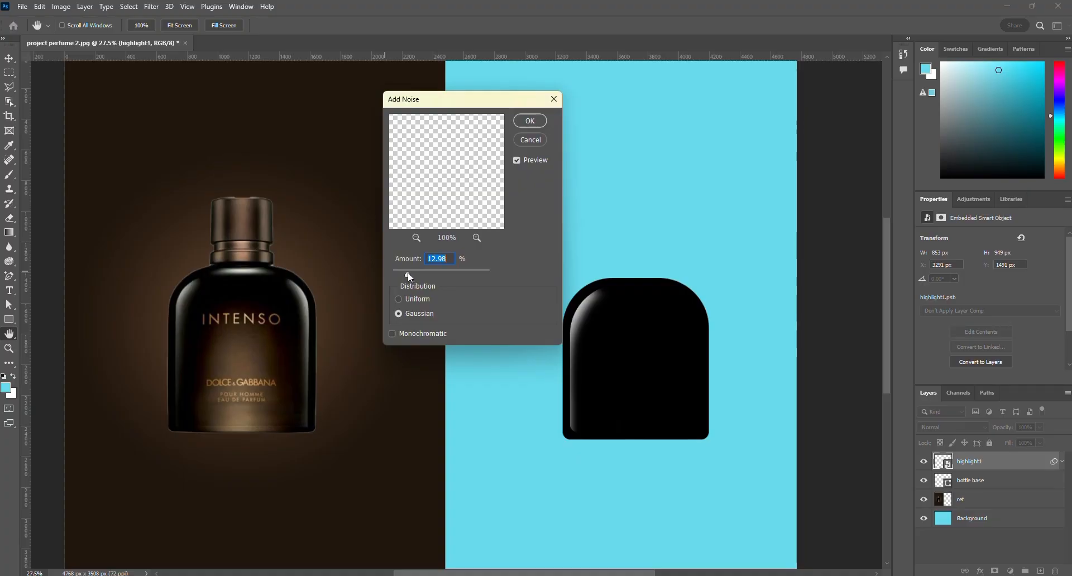
{"action": "mouse_move", "coordinate": [419, 273]}
{"action": "left_mouse_down"}
{"action": "mouse_move", "coordinate": [434, 272]}
{"action": "mouse_move", "coordinate": [425, 276]}
{"action": "left_mouse_up"}
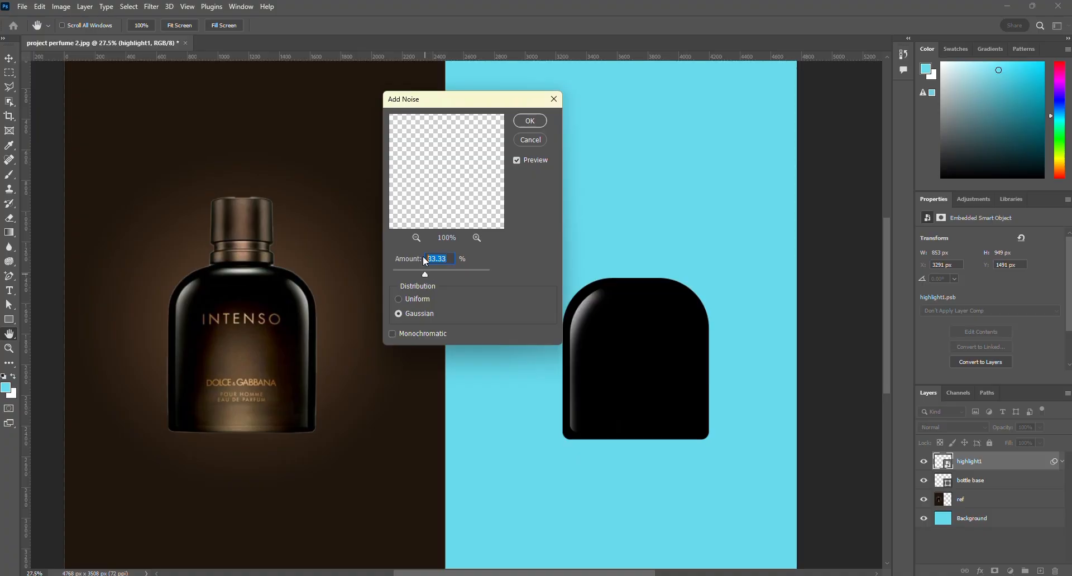
{"action": "type", "text": "30"}
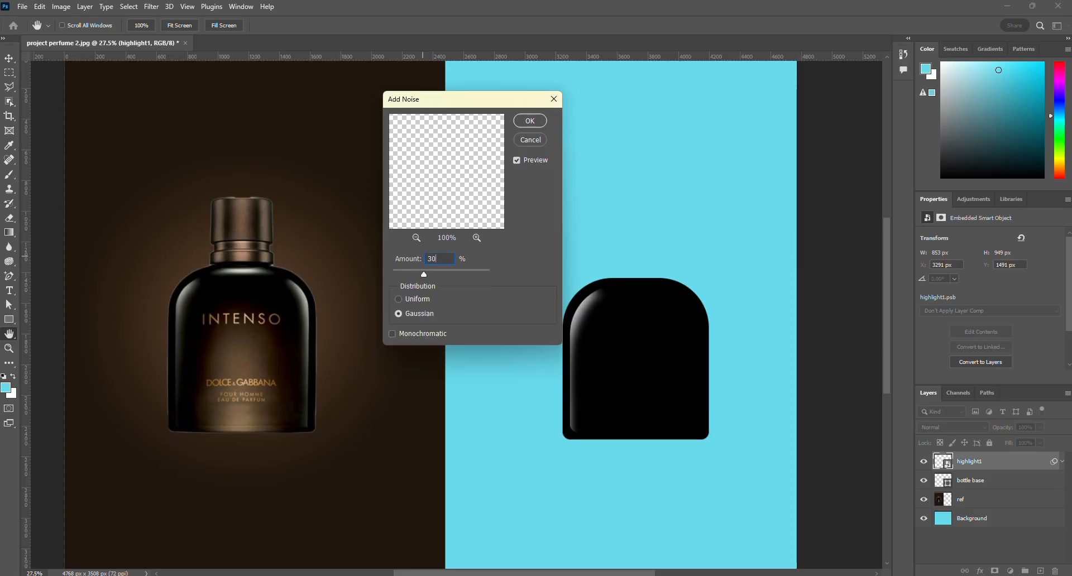
{"action": "key", "text": "Return"}
{"action": "key", "text": "e"}
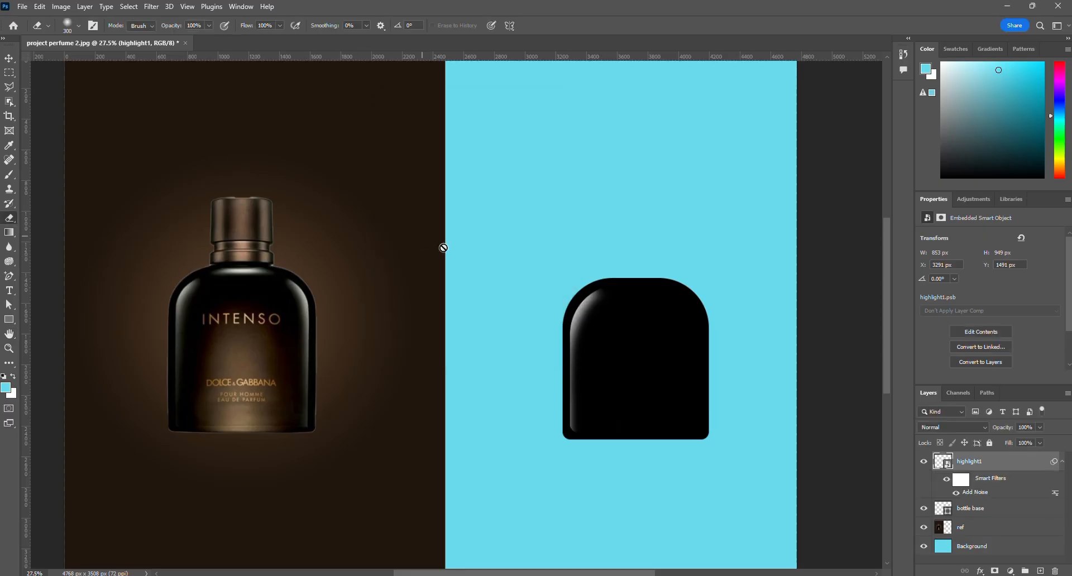
Duplicate the highlight1 layer and rename the copy "highlight2".
{"action": "scroll", "coordinate": [674, 330], "scroll_direction": "up", "scroll_amount": 1}
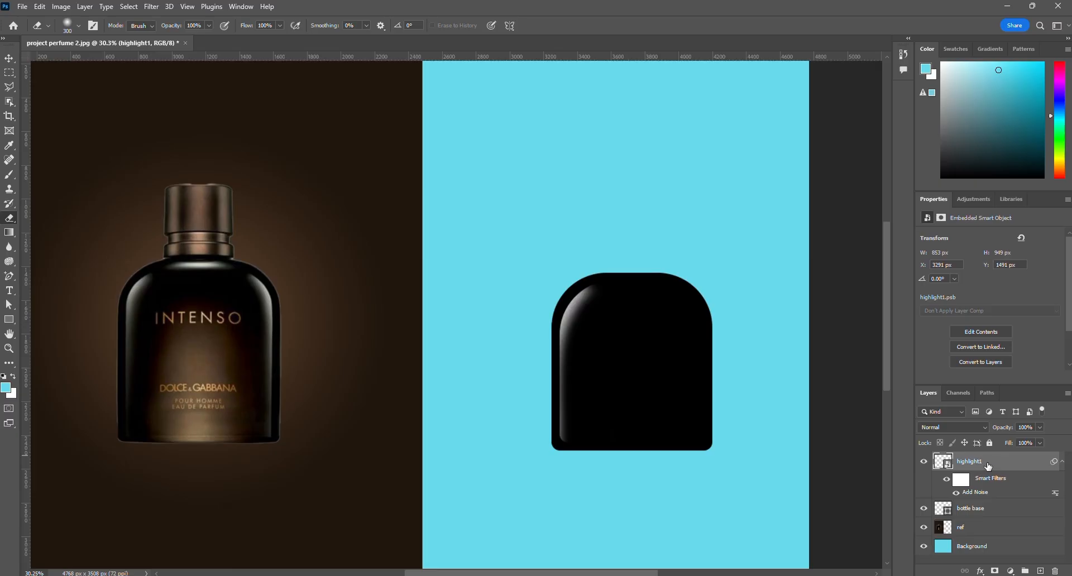
{"action": "key", "text": "ctrl+j"}
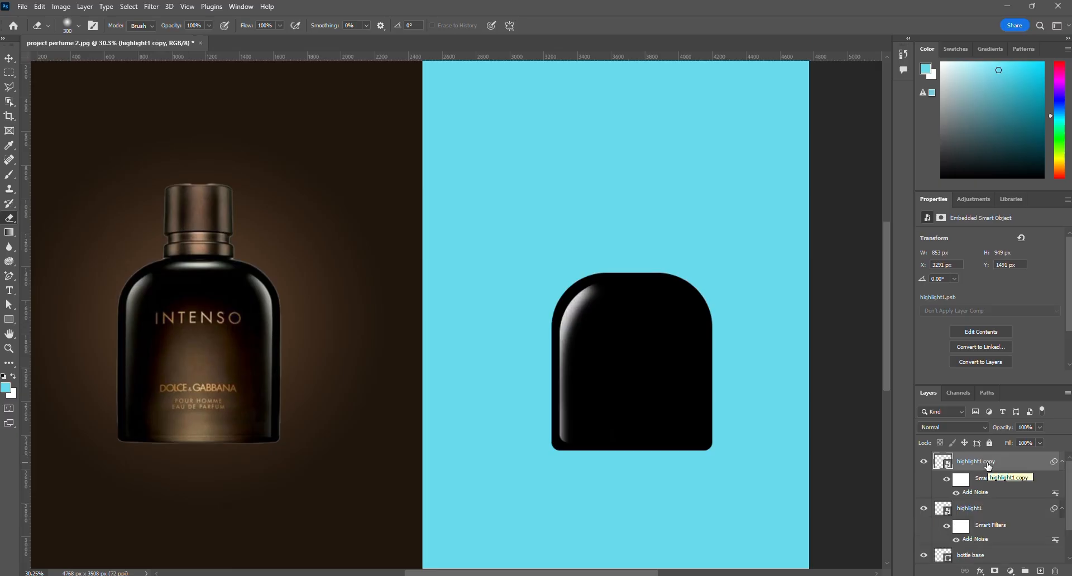
{"action": "double_click", "coordinate": [987, 462]}
{"action": "type", "text": "2"}
{"action": "key", "text": "Return"}
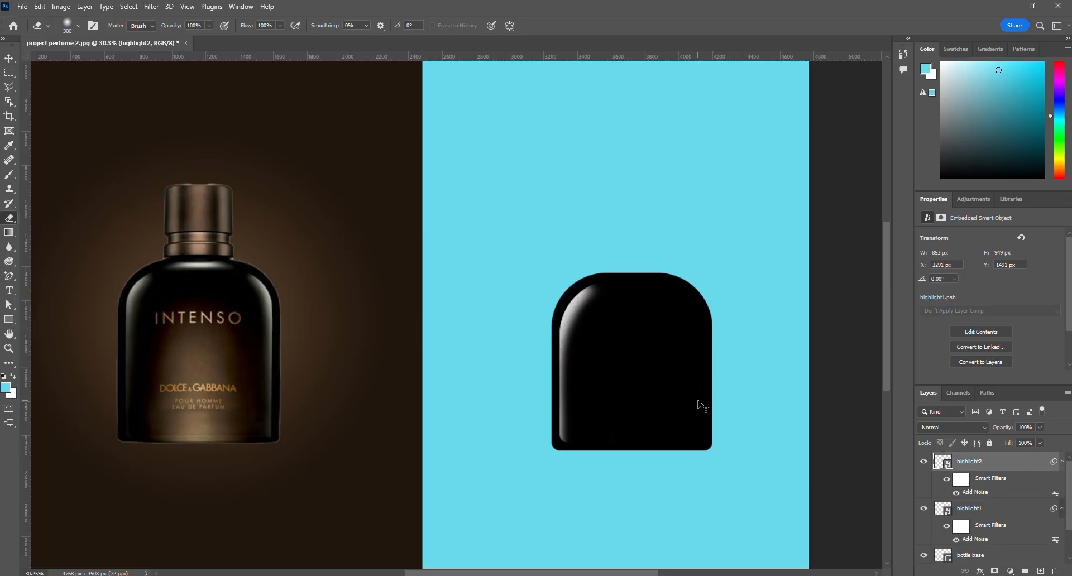
Flip the highlight2 layer horizontally so it mirrors the left highlight along the bottle's right edge.
{"action": "key", "text": "ctrl+r"}
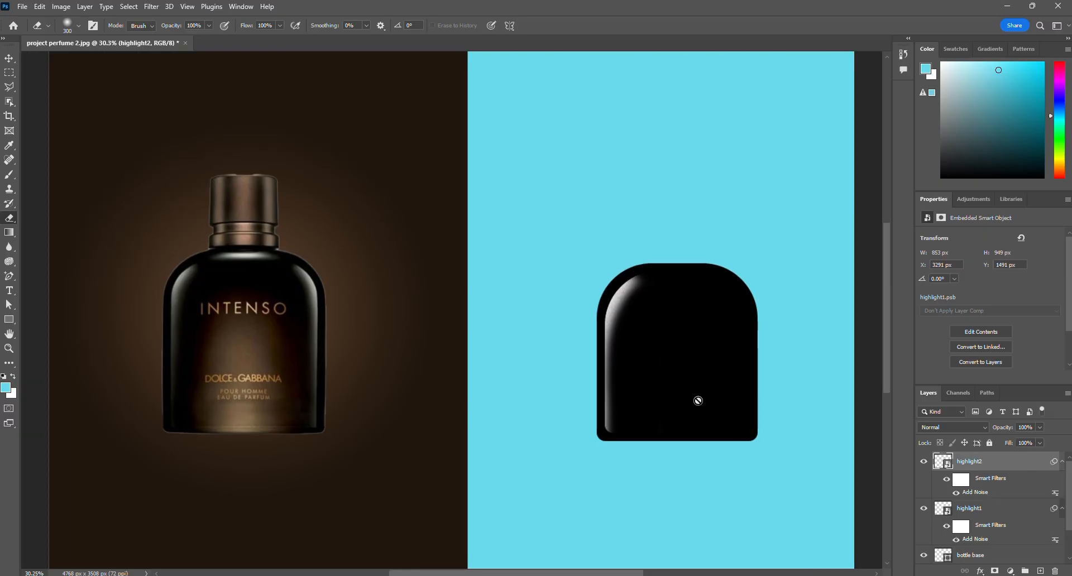
{"action": "key", "text": "ctrl+t"}
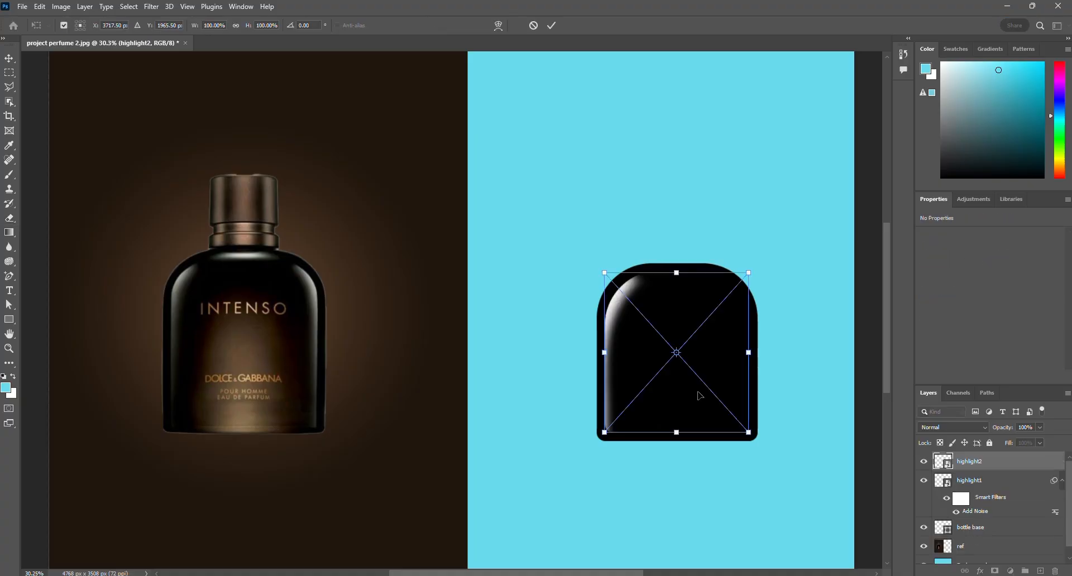
{"action": "right_click", "coordinate": [698, 392]}
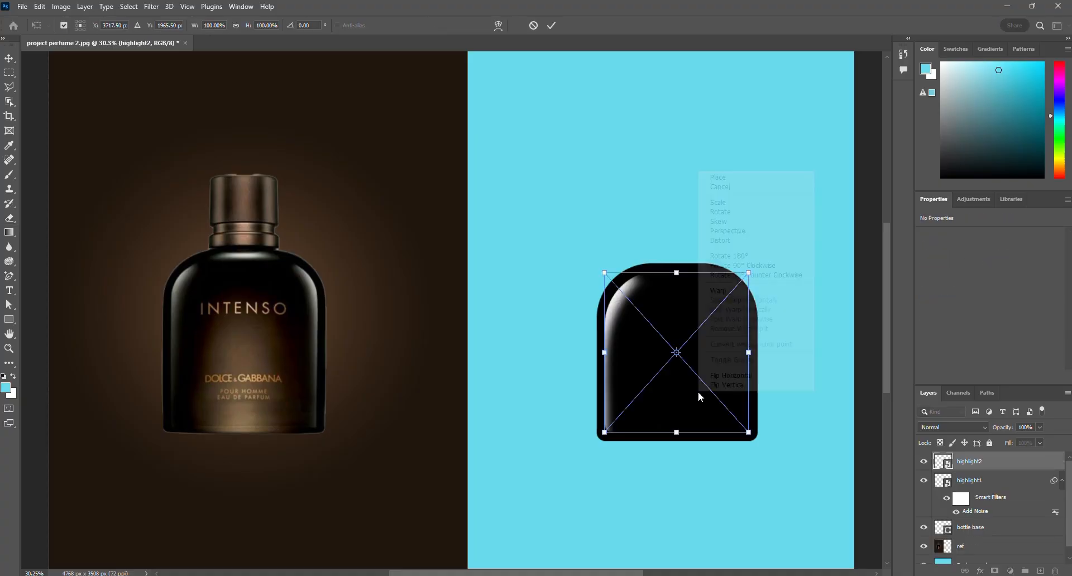
{"action": "left_click", "coordinate": [748, 378]}
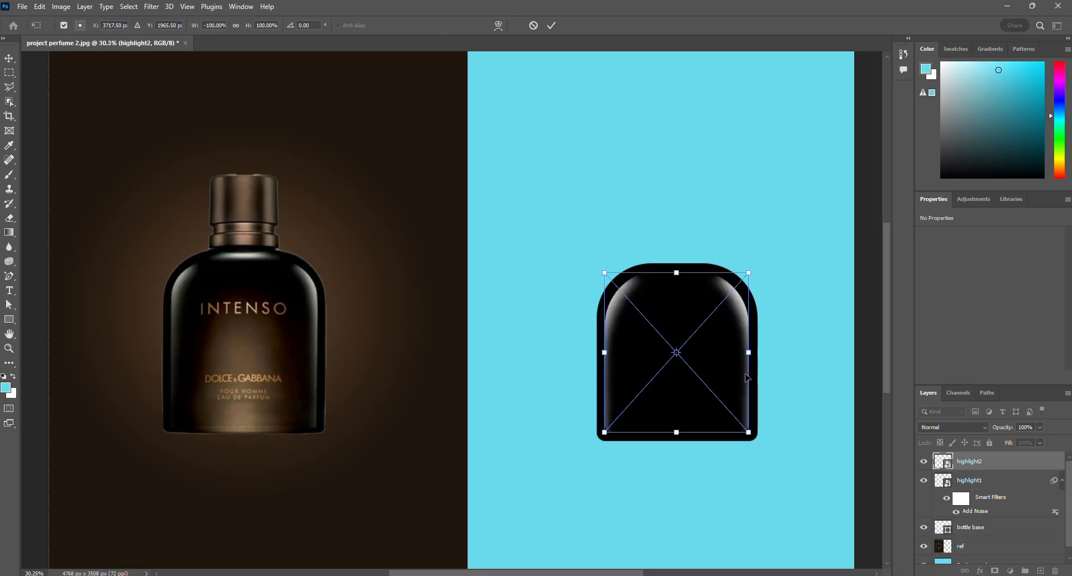
{"action": "key", "text": "Return"}
{"action": "key", "text": "e"}
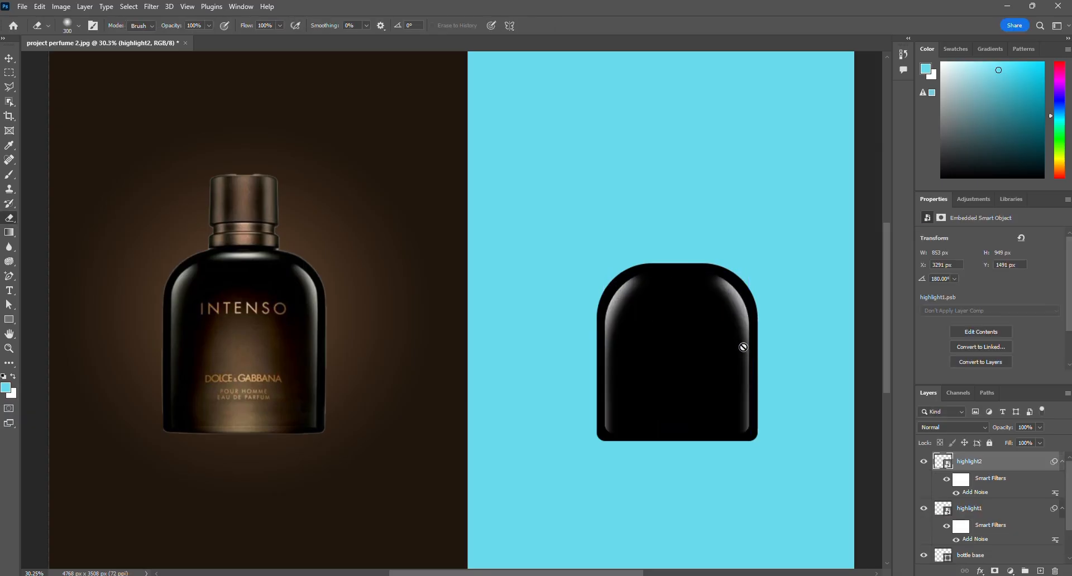
Draw a white rectangle about 201 × 50 px just below the bottle body's top edge.
{"action": "scroll", "coordinate": [731, 343], "scroll_direction": "up", "scroll_amount": 2}
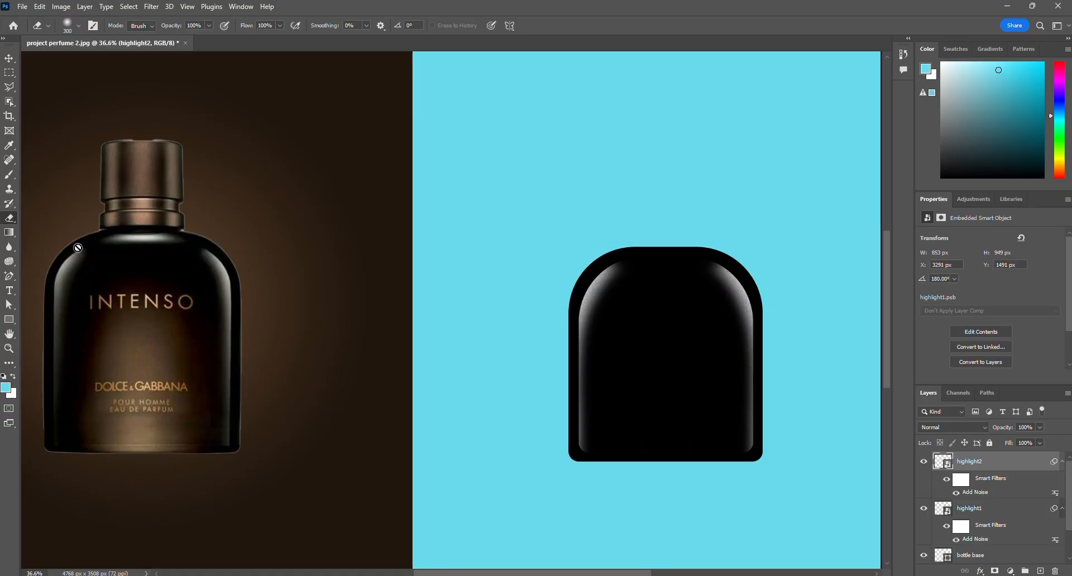
{"action": "left_click", "coordinate": [10, 319]}
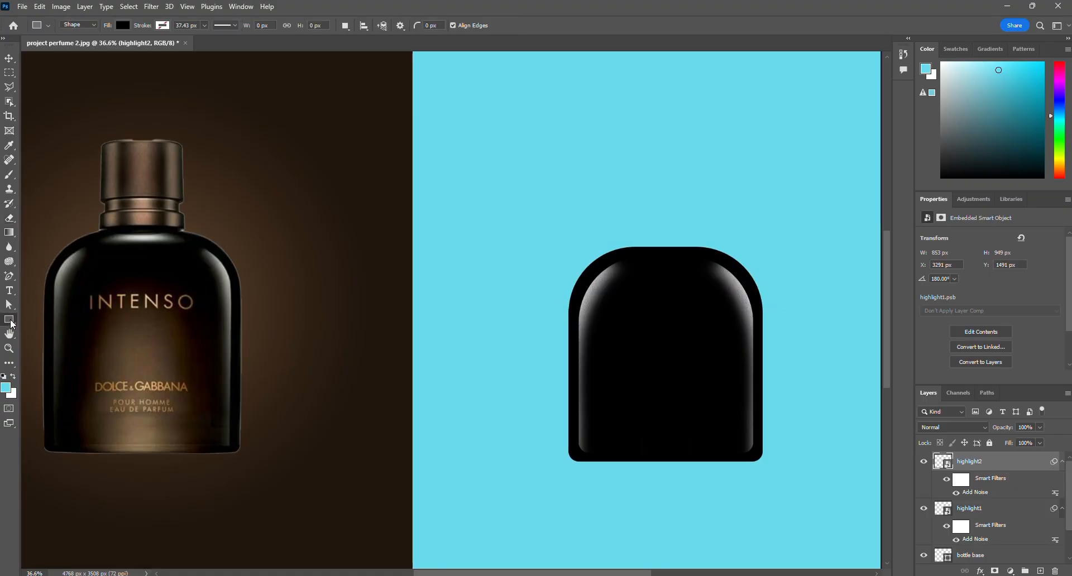
{"action": "left_click", "coordinate": [124, 25]}
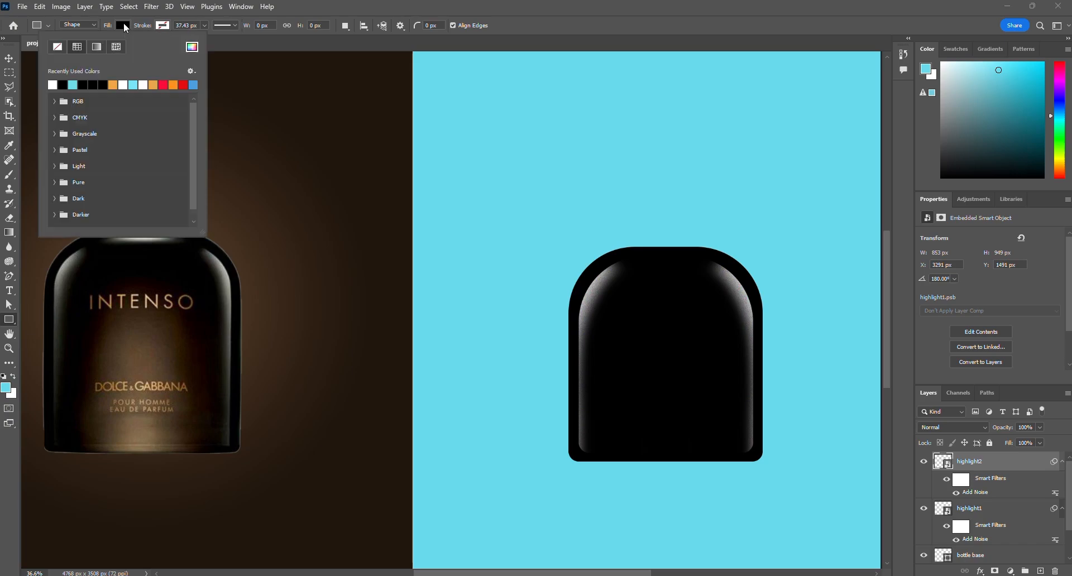
{"action": "left_click", "coordinate": [54, 85]}
{"action": "left_click_drag", "start_coordinate": [647, 259], "coordinate": [690, 270]}
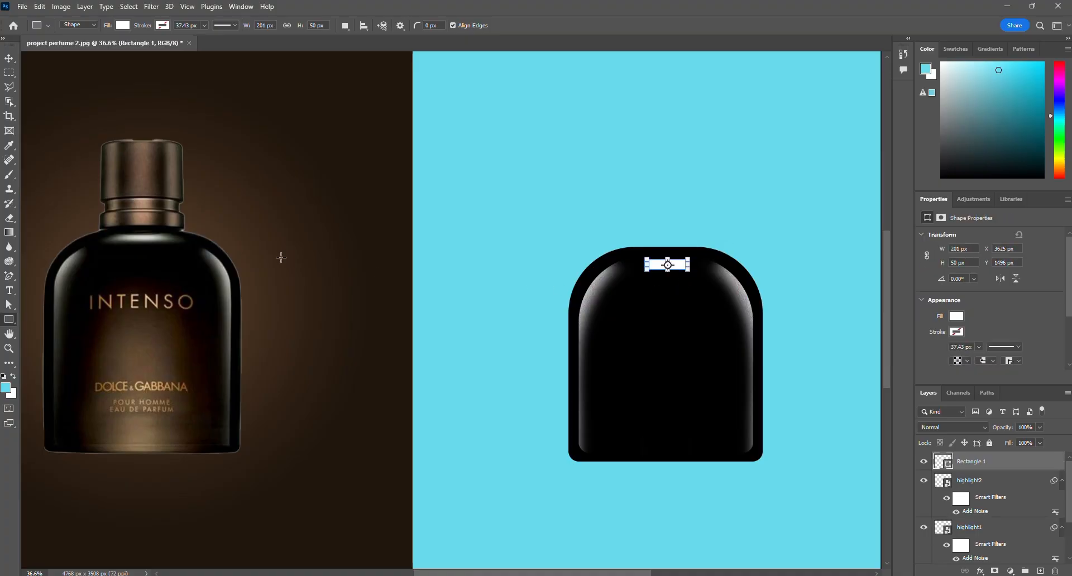
Pull the white rectangle's two lower corners outward to form a trapezoid about 298 px wide.
{"action": "left_click", "coordinate": [9, 304]}
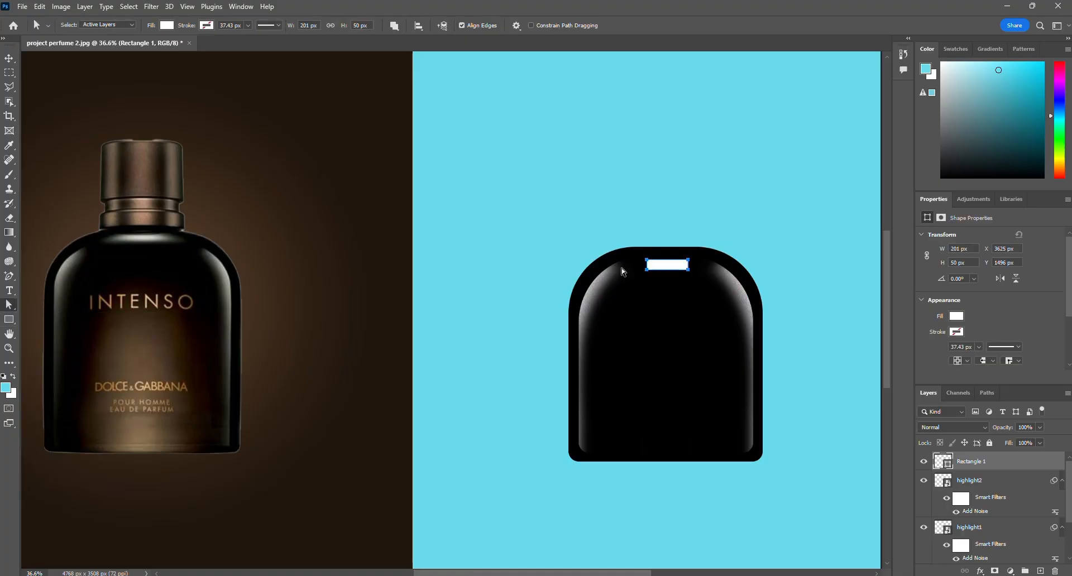
{"action": "scroll", "coordinate": [624, 272], "scroll_direction": "up", "scroll_amount": 2}
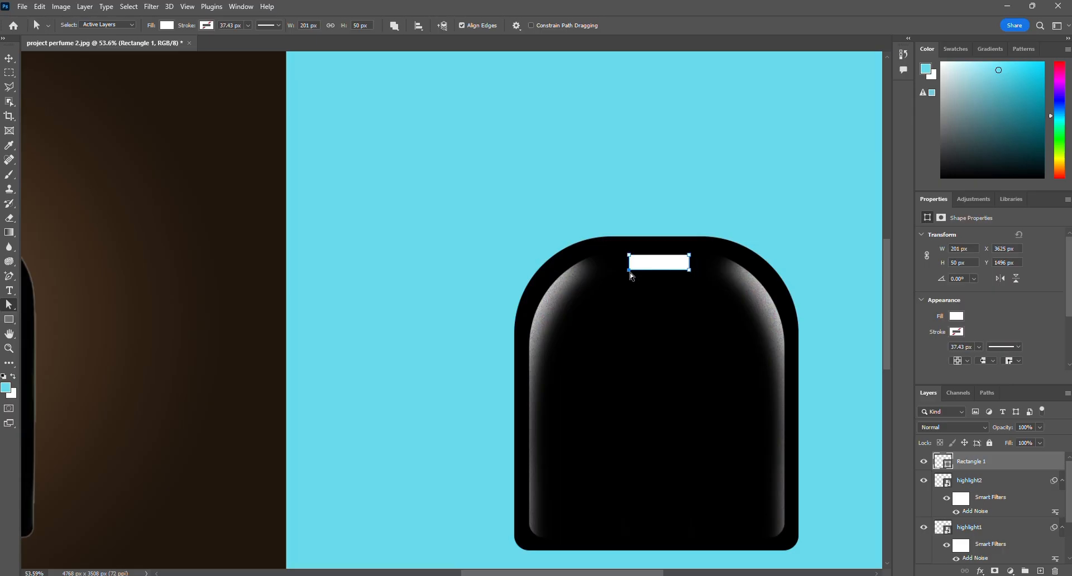
{"action": "left_click_drag", "start_coordinate": [630, 273], "coordinate": [616, 277]}
{"action": "left_click_drag", "start_coordinate": [689, 272], "coordinate": [706, 271]}
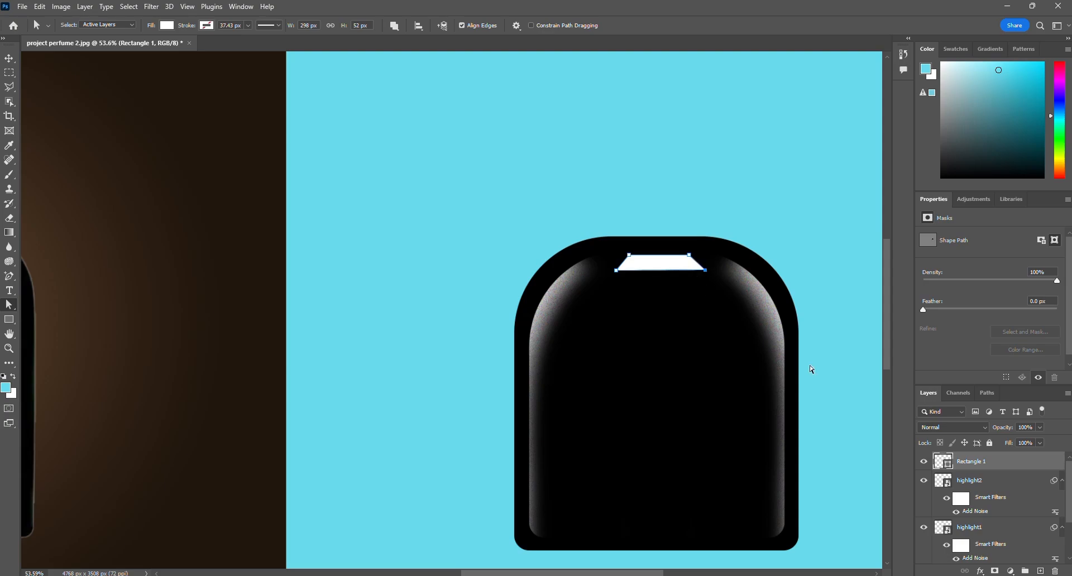
Rename the trapezoid layer "highlight3" and centre it horizontally on the bottle body.
{"action": "double_click", "coordinate": [986, 461]}
{"action": "type", "text": "highlight3"}
{"action": "key", "text": "Return"}
{"action": "key", "text": "v"}
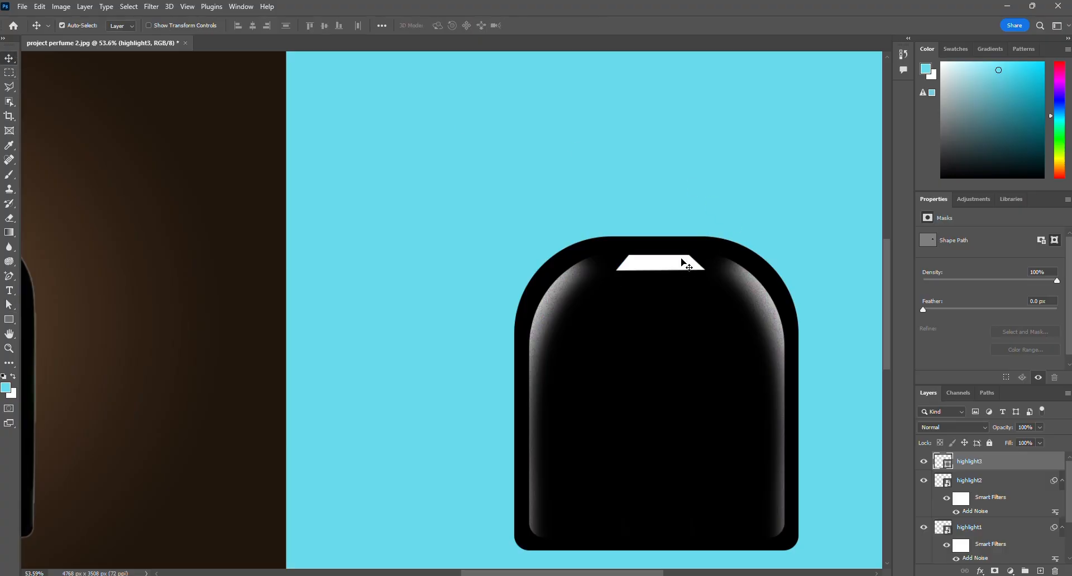
{"action": "left_click", "coordinate": [739, 249], "text": "shift"}
{"action": "left_click", "coordinate": [255, 24]}
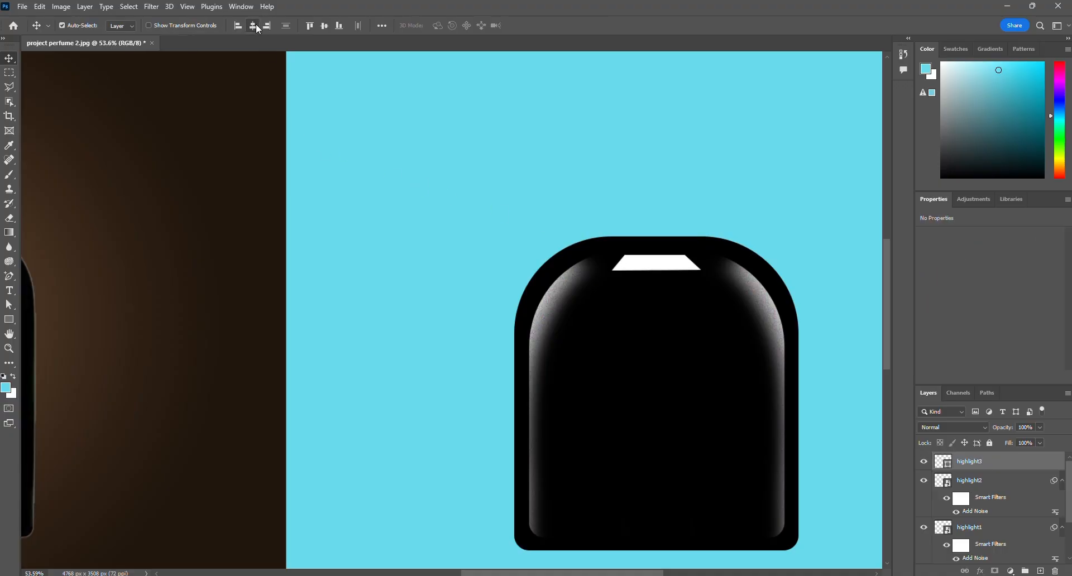
Convert the highlight3 layer to a smart object and apply Gaussian Blur with a 26.3 px radius.
{"action": "scroll", "coordinate": [677, 263], "scroll_direction": "down", "scroll_amount": 1}
{"action": "scroll", "coordinate": [678, 267], "scroll_direction": "down", "scroll_amount": 2}
{"action": "left_click", "coordinate": [1019, 462]}
{"action": "right_click", "coordinate": [1019, 462]}
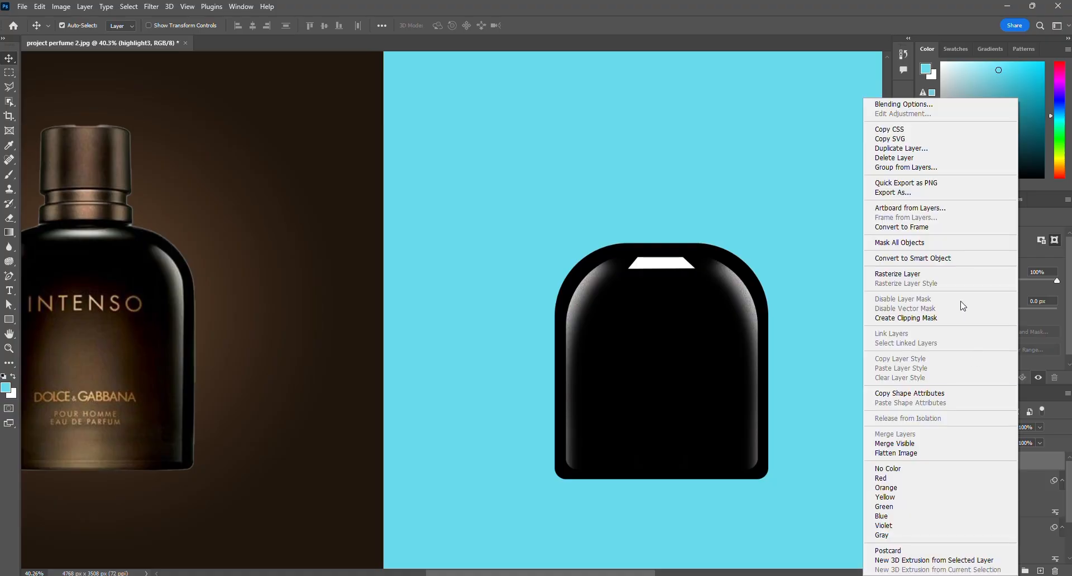
{"action": "left_click", "coordinate": [947, 258]}
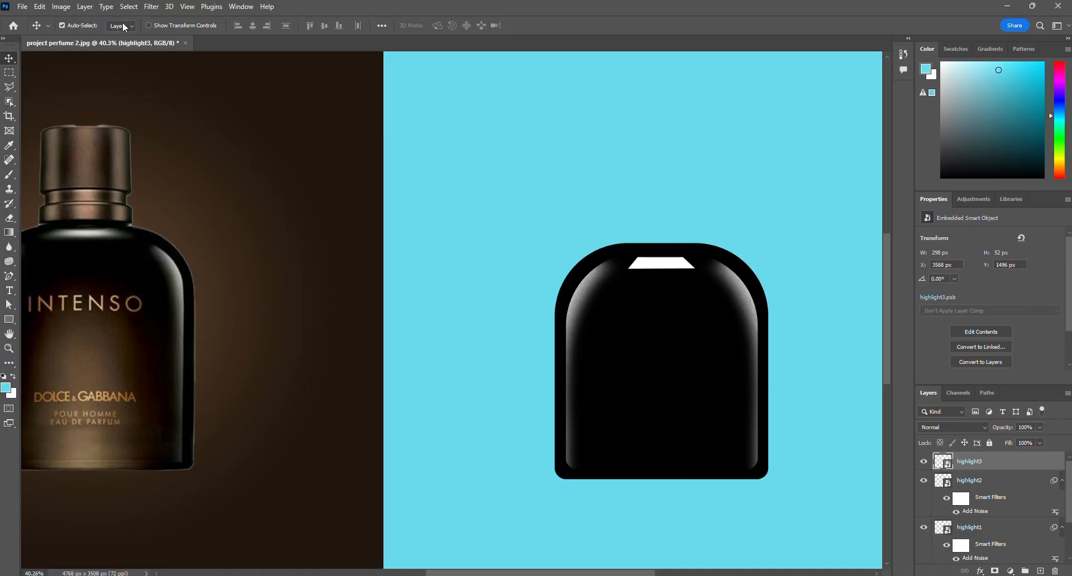
{"action": "left_click", "coordinate": [151, 7]}
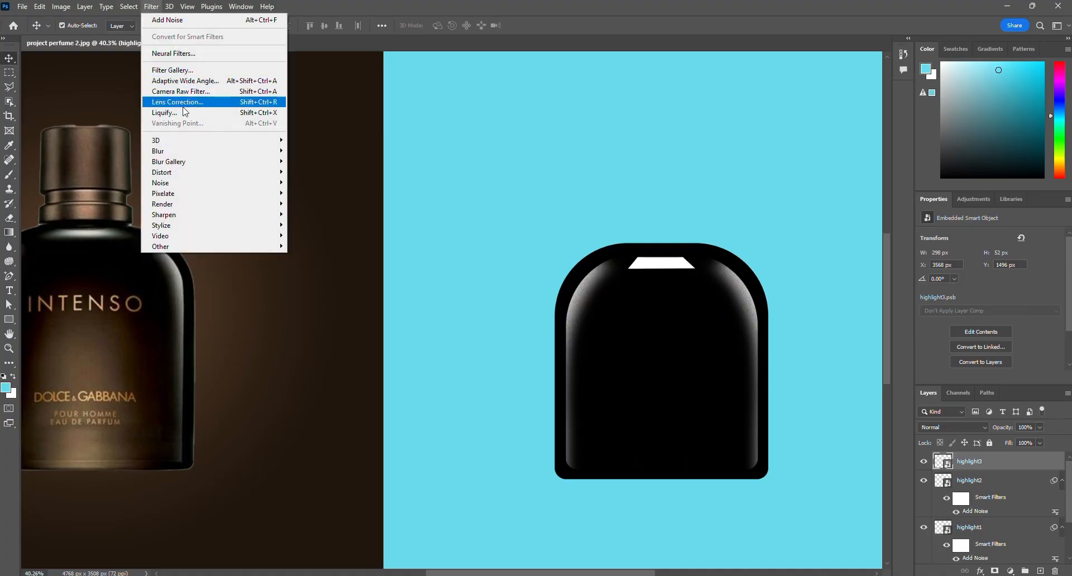
{"action": "mouse_move", "coordinate": [183, 152]}
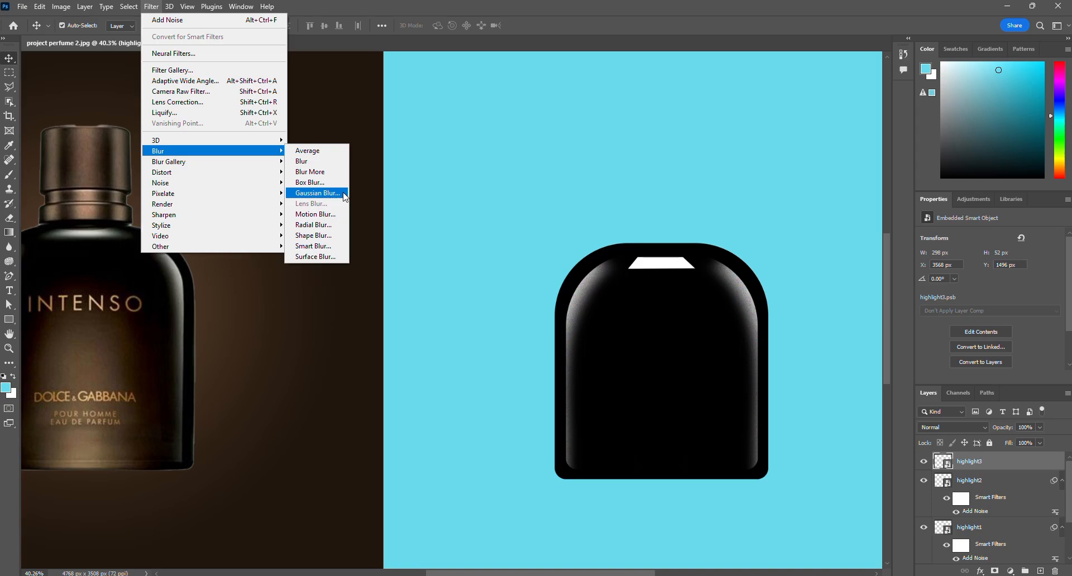
{"action": "left_click", "coordinate": [316, 193]}
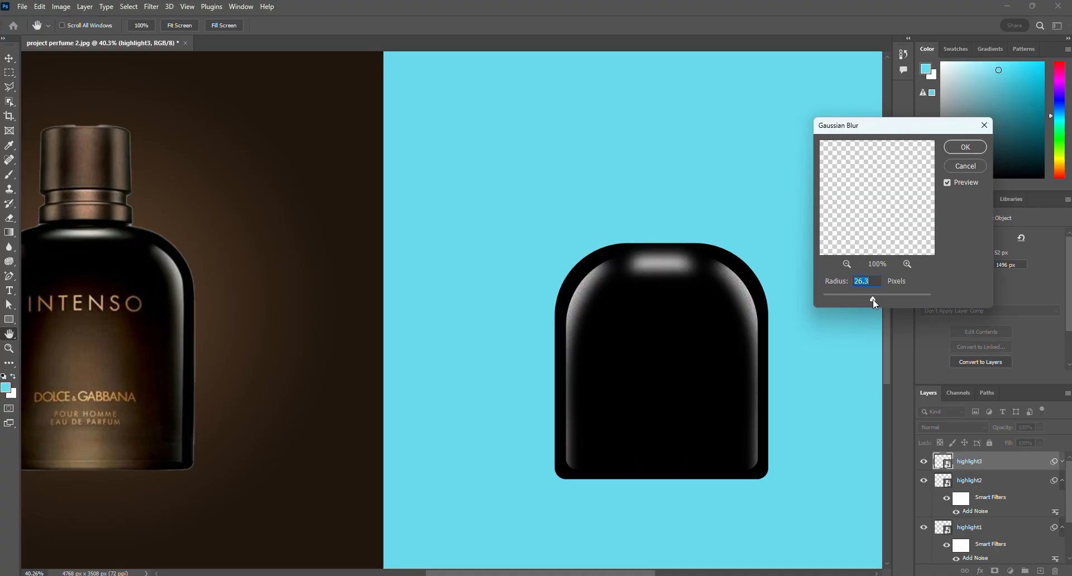
{"action": "left_click_drag", "start_coordinate": [871, 299], "coordinate": [872, 299]}
{"action": "left_click", "coordinate": [966, 147]}
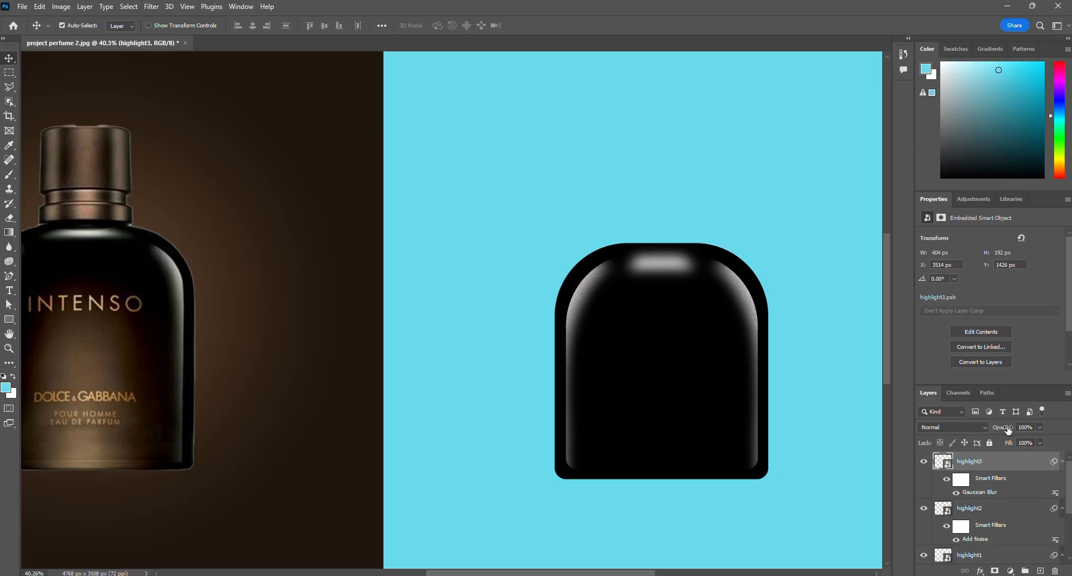
Lower the highlight3 layer's opacity to 75% and add a layer mask to it.
{"action": "mouse_move", "coordinate": [1007, 431]}
{"action": "left_mouse_down"}
{"action": "mouse_move", "coordinate": [984, 428]}
{"action": "mouse_move", "coordinate": [992, 429]}
{"action": "left_mouse_up"}
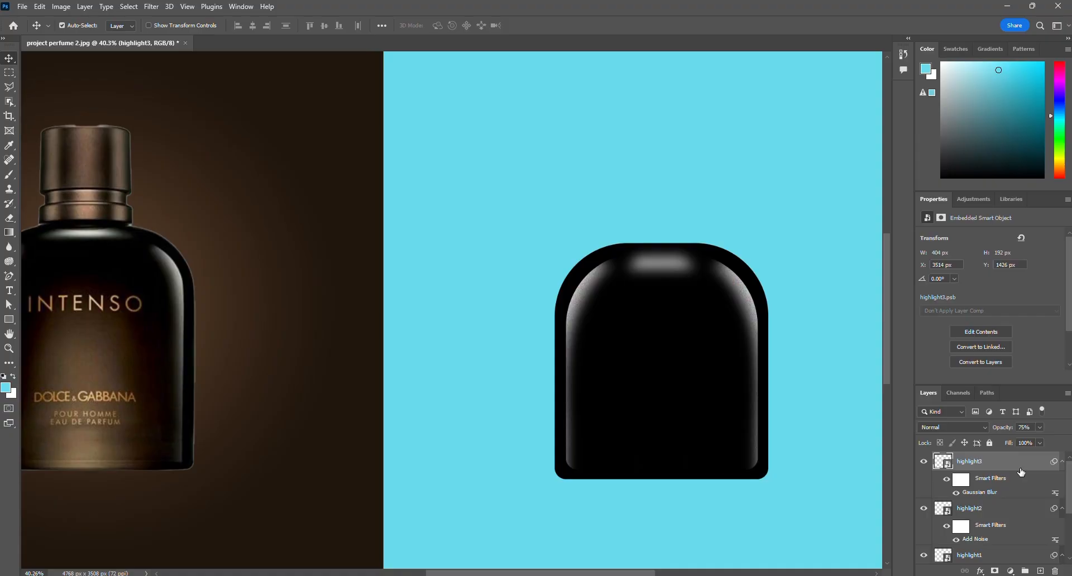
{"action": "left_click", "coordinate": [994, 571]}
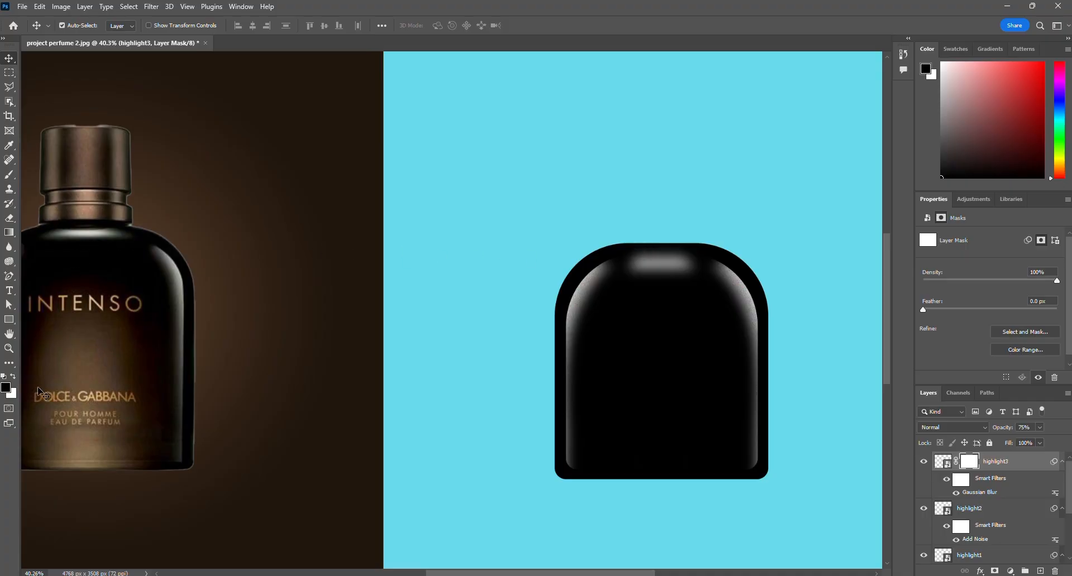
Trim the ends of the top highlight on its mask with a small black soft brush, and undo the last stroke.
{"action": "left_click", "coordinate": [9, 174]}
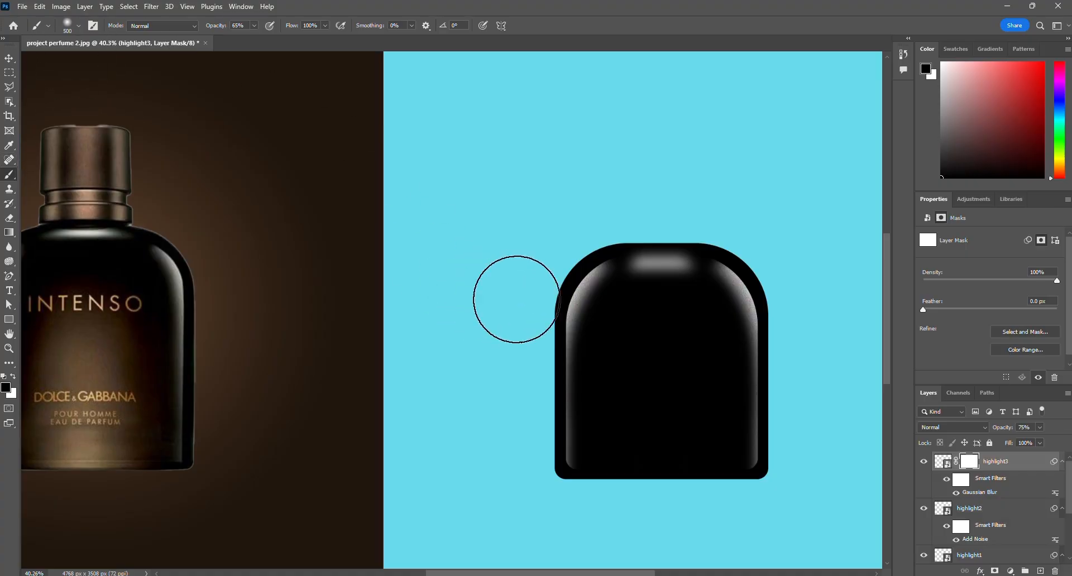
{"action": "key", "text": "bracketleft"}
{"action": "key", "text": "bracketleft"}
{"action": "key", "text": "bracketleft"}
{"action": "key", "text": "bracketleft"}
{"action": "key", "text": "bracketleft"}
{"action": "key", "text": "bracketleft"}
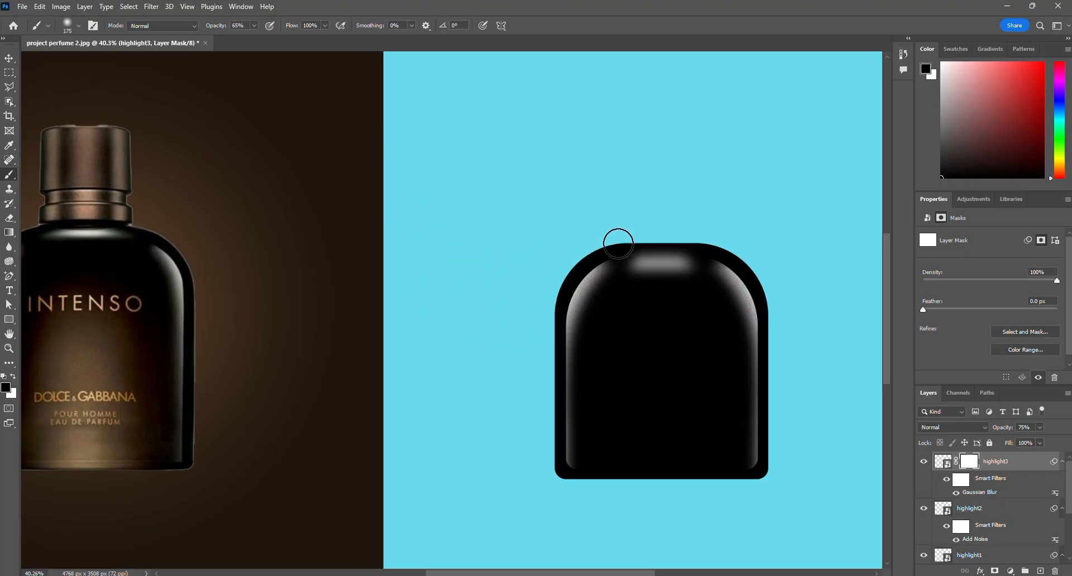
{"action": "left_click_drag", "start_coordinate": [627, 244], "coordinate": [607, 274]}
{"action": "left_click_drag", "start_coordinate": [689, 235], "coordinate": [710, 256]}
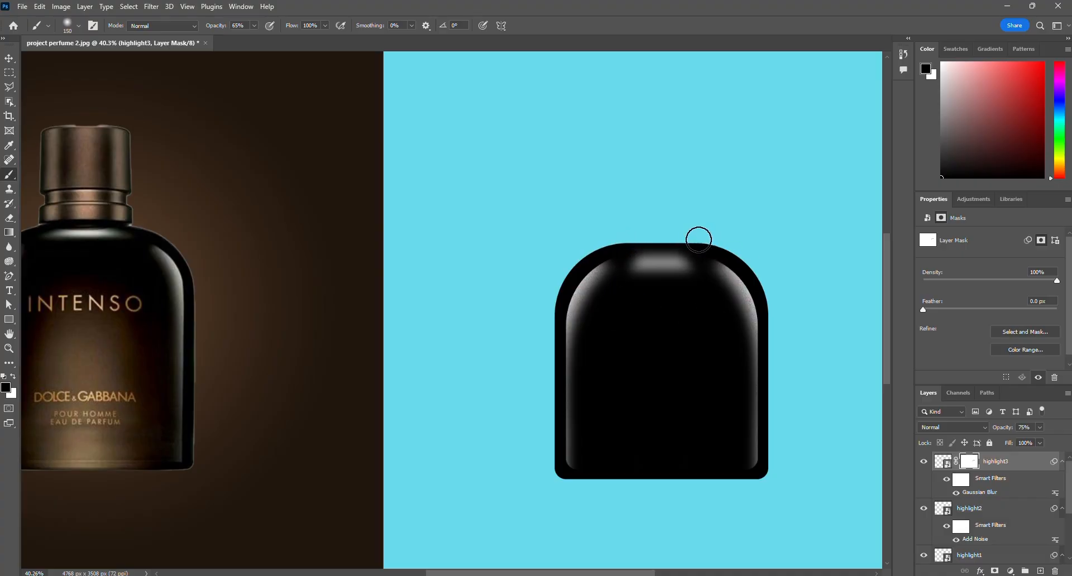
{"action": "key", "text": "ctrl+z"}
Reduce the brush opacity to 23% and softly mask along the upper edge of the top highlight.
{"action": "left_click", "coordinate": [958, 482]}
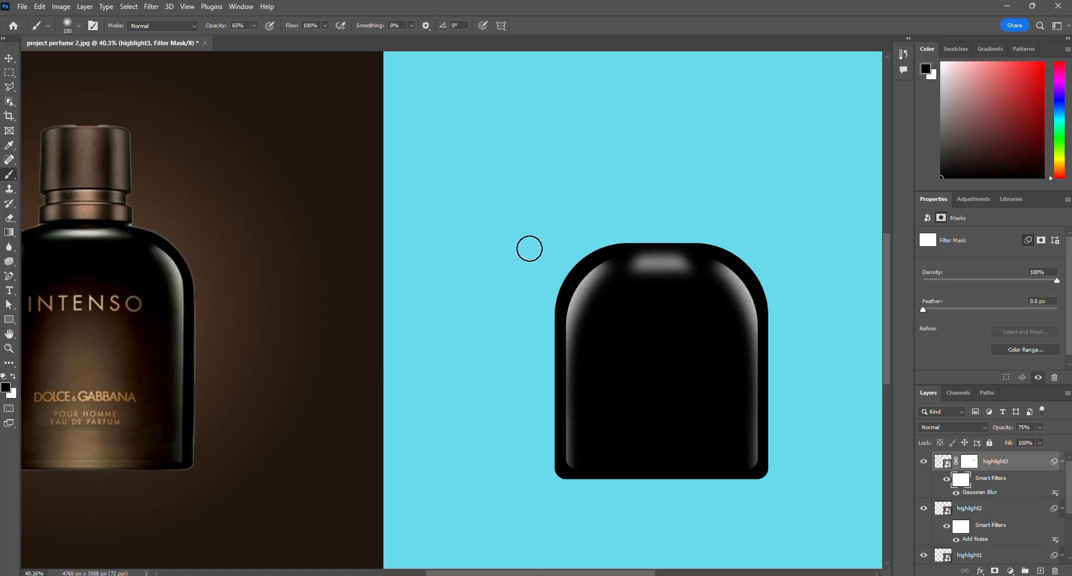
{"action": "left_click_drag", "start_coordinate": [220, 26], "coordinate": [195, 26]}
{"action": "left_click_drag", "start_coordinate": [637, 241], "coordinate": [700, 237]}
Increase the highlight3 layer's Gaussian Blur radius to 38.7 px and set its opacity to 69%.
{"action": "double_click", "coordinate": [980, 492]}
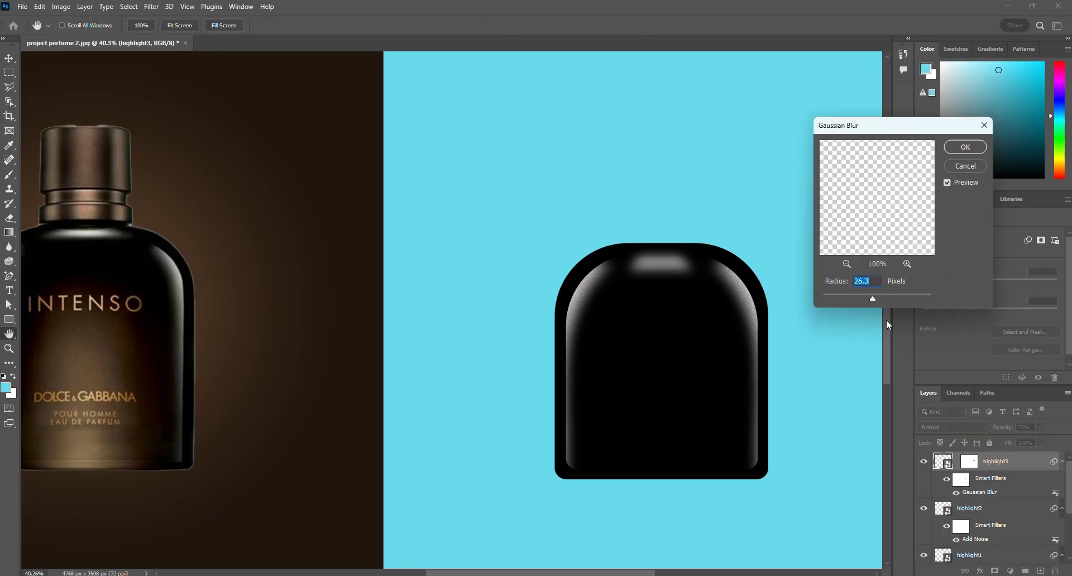
{"action": "left_click", "coordinate": [877, 298]}
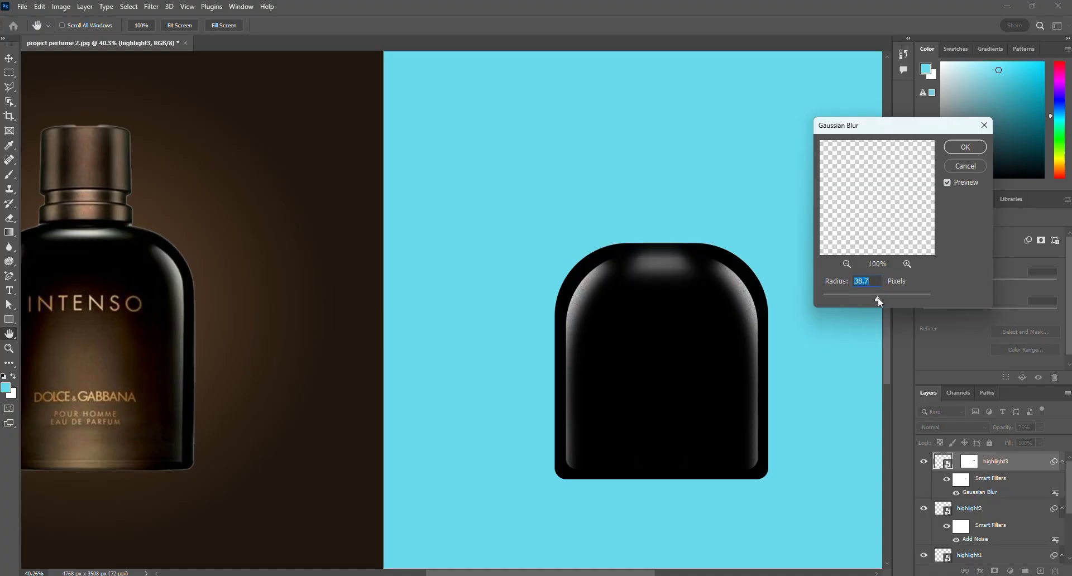
{"action": "left_click", "coordinate": [960, 149]}
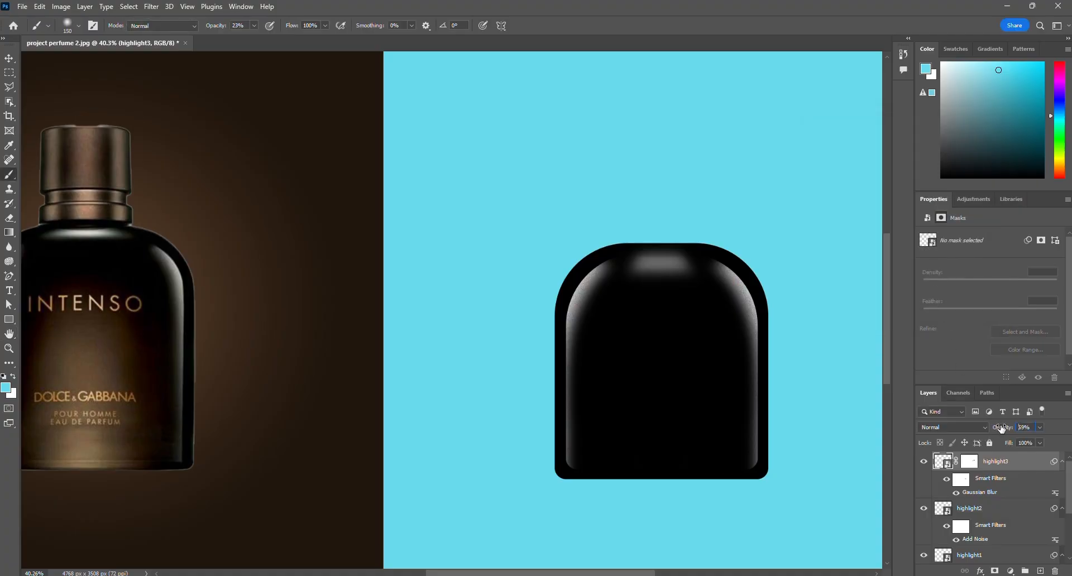
{"action": "left_click_drag", "start_coordinate": [1002, 428], "coordinate": [1001, 427]}
Apply an Add Noise filter with Gaussian distribution to highlight3, using a lighter amount than on the side highlights.
{"action": "left_click", "coordinate": [152, 6]}
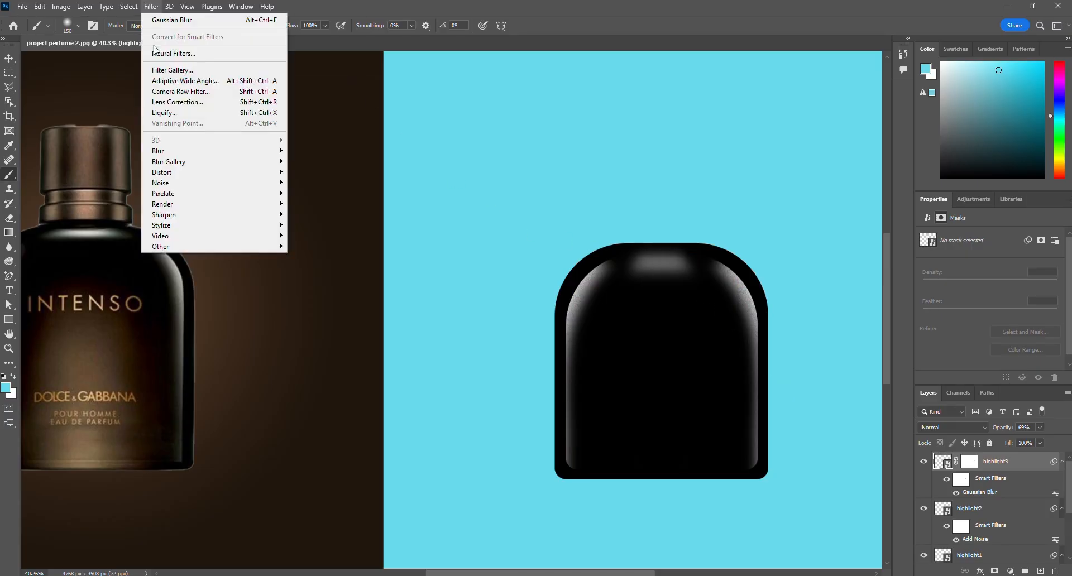
{"action": "mouse_move", "coordinate": [197, 185]}
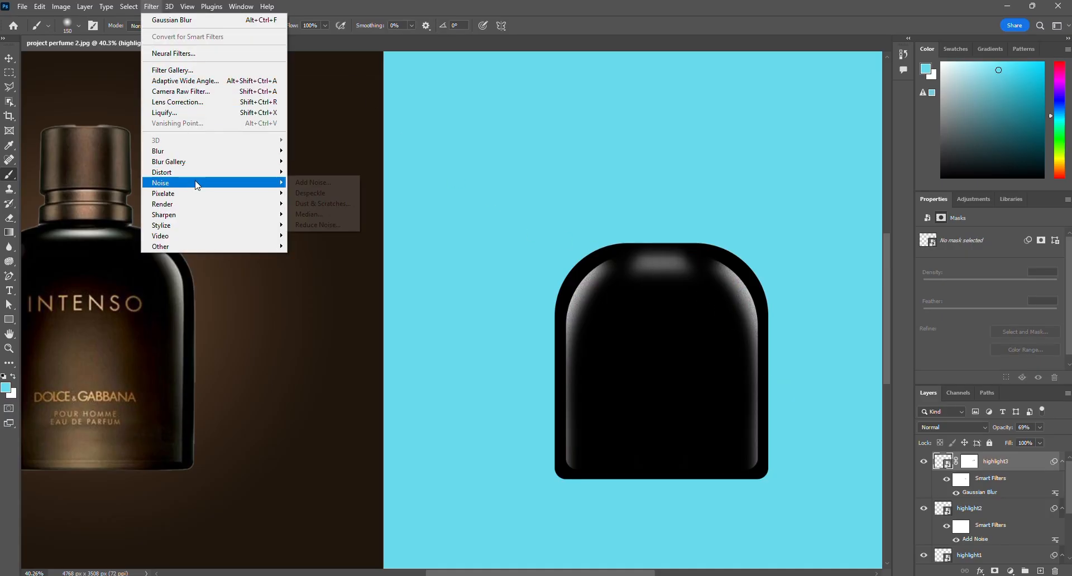
{"action": "left_click", "coordinate": [310, 183]}
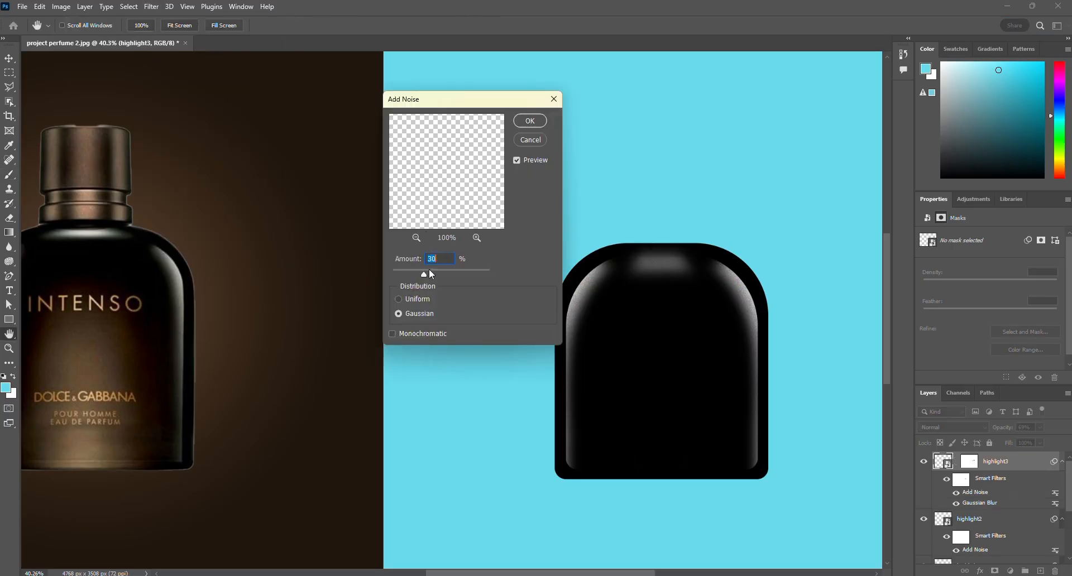
{"action": "left_click_drag", "start_coordinate": [423, 275], "coordinate": [417, 275]}
{"action": "left_click", "coordinate": [534, 120]}
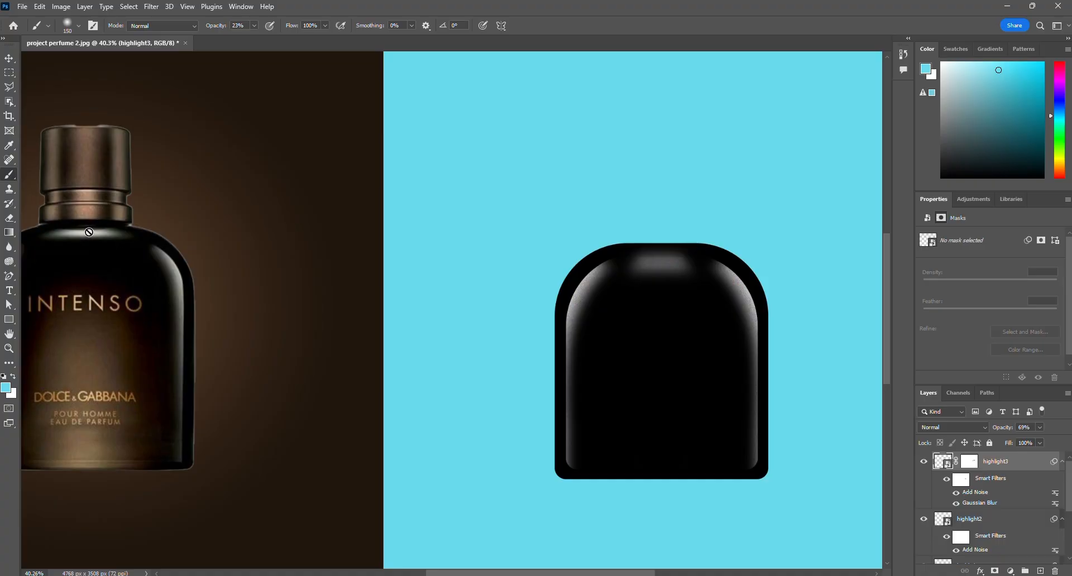
Draw a white ellipse about 182 px wide and 35 px tall over the top highlight and nudge it into place.
{"action": "left_click", "coordinate": [10, 320]}
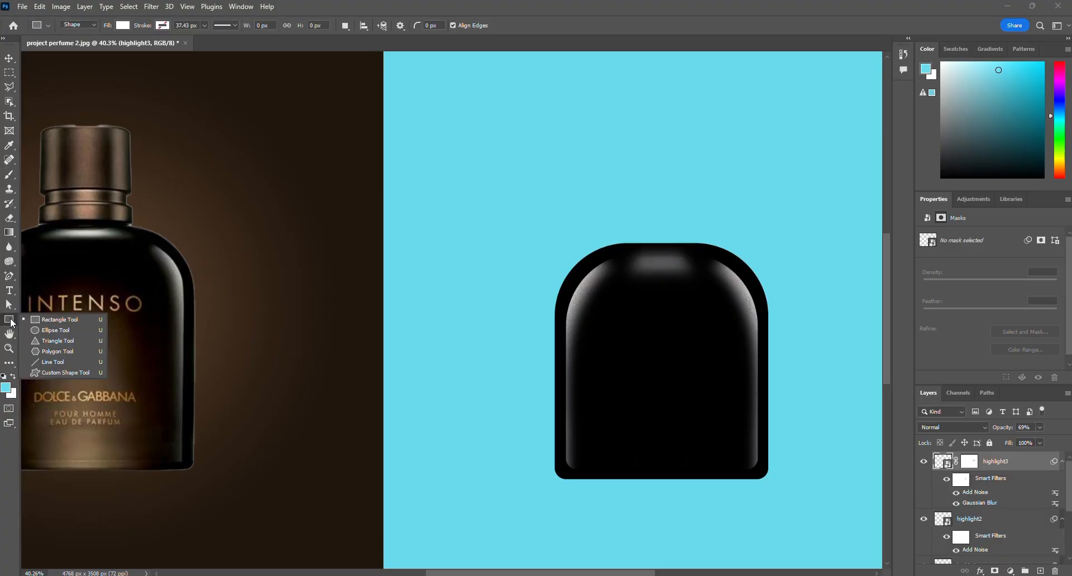
{"action": "left_click", "coordinate": [47, 329]}
{"action": "scroll", "coordinate": [673, 267], "scroll_direction": "up", "scroll_amount": 2}
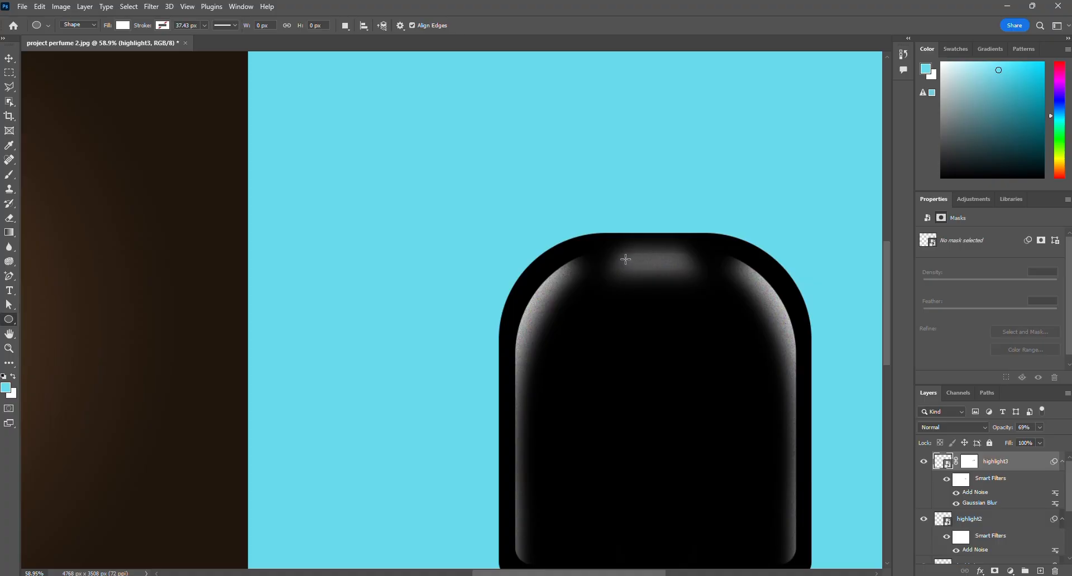
{"action": "left_click_drag", "start_coordinate": [625, 259], "coordinate": [685, 269]}
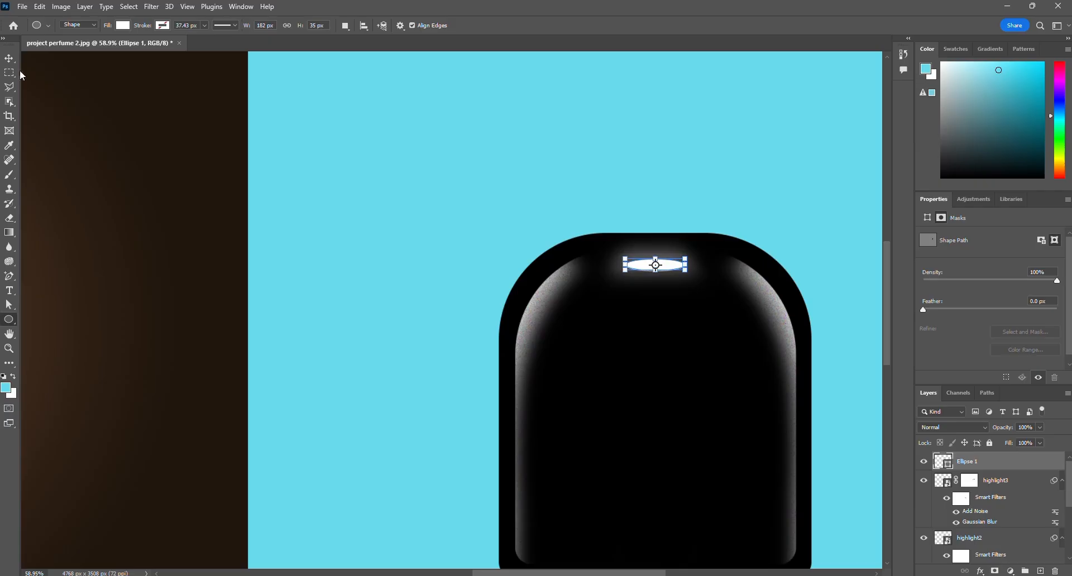
{"action": "left_click", "coordinate": [9, 58]}
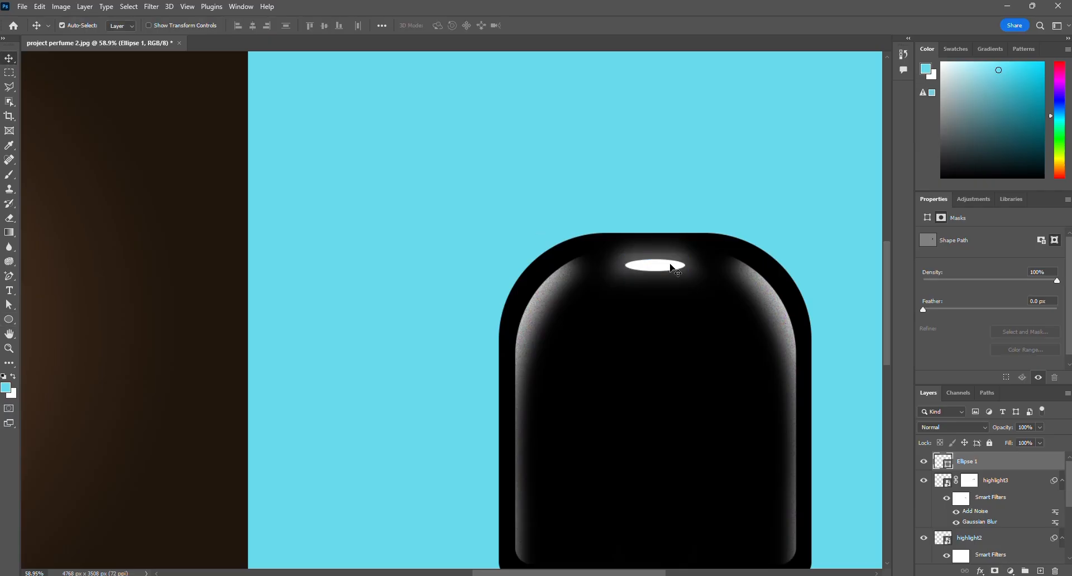
{"action": "left_click_drag", "start_coordinate": [669, 266], "coordinate": [672, 267]}
{"action": "scroll", "coordinate": [678, 271], "scroll_direction": "down", "scroll_amount": 2}
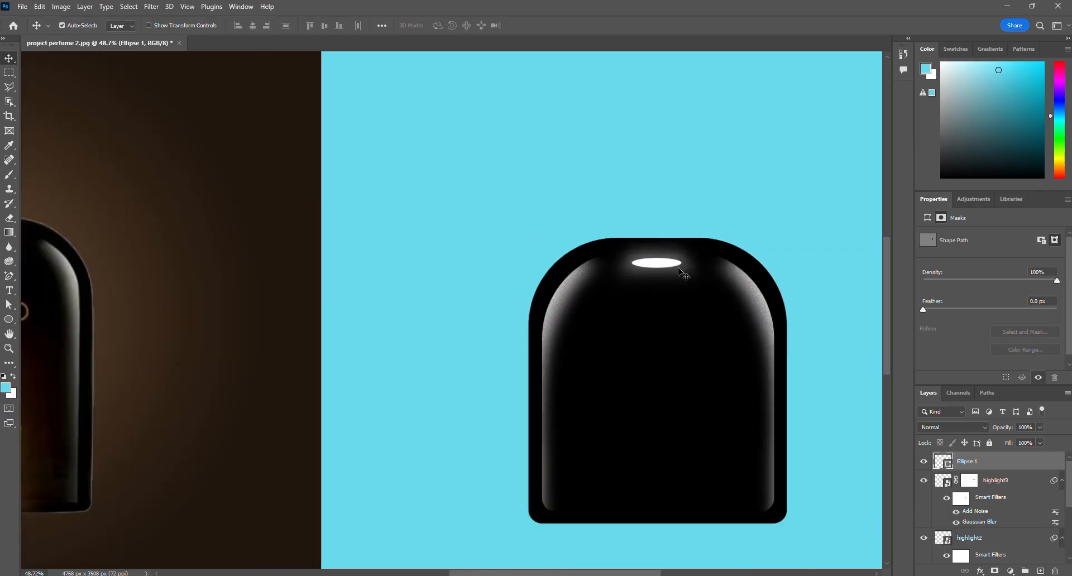
Convert the ellipse to a smart object with a 16.6 px Gaussian Blur and lower its opacity to 69%.
{"action": "right_click", "coordinate": [1034, 461]}
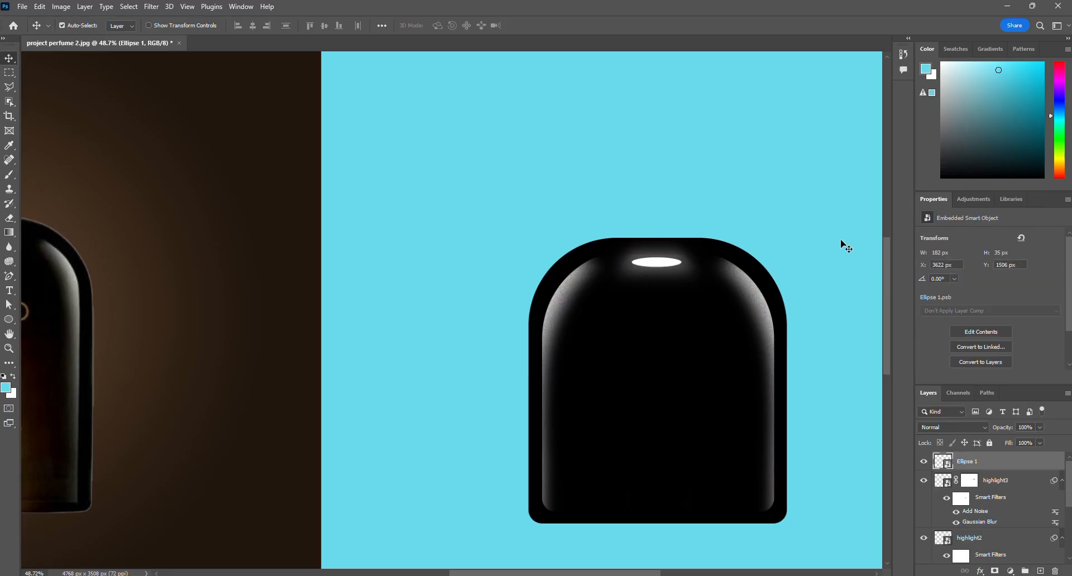
{"action": "left_click", "coordinate": [151, 7]}
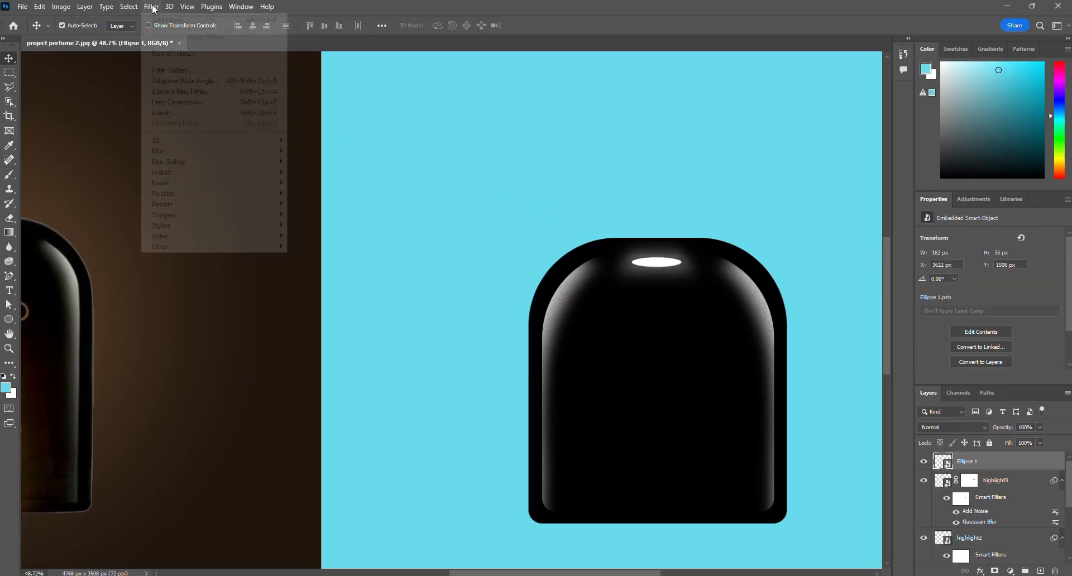
{"action": "mouse_move", "coordinate": [199, 153]}
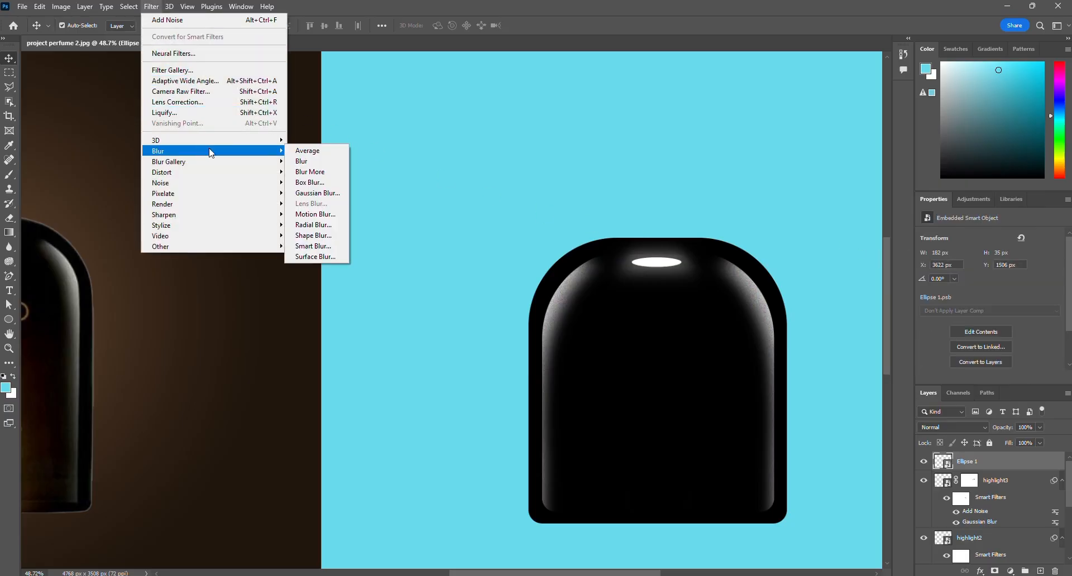
{"action": "left_click", "coordinate": [334, 195]}
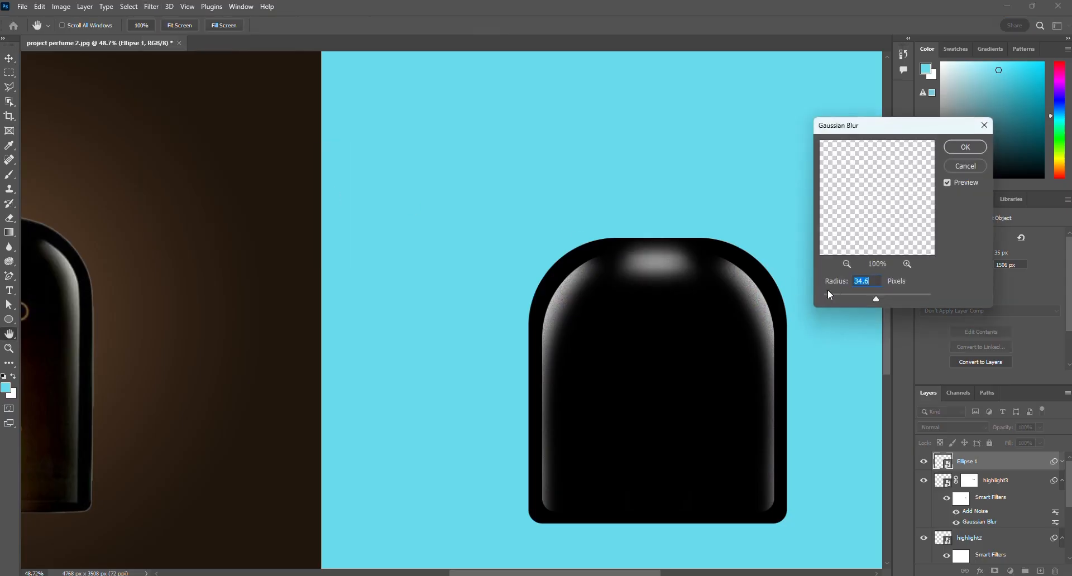
{"action": "left_click_drag", "start_coordinate": [876, 302], "coordinate": [871, 302]}
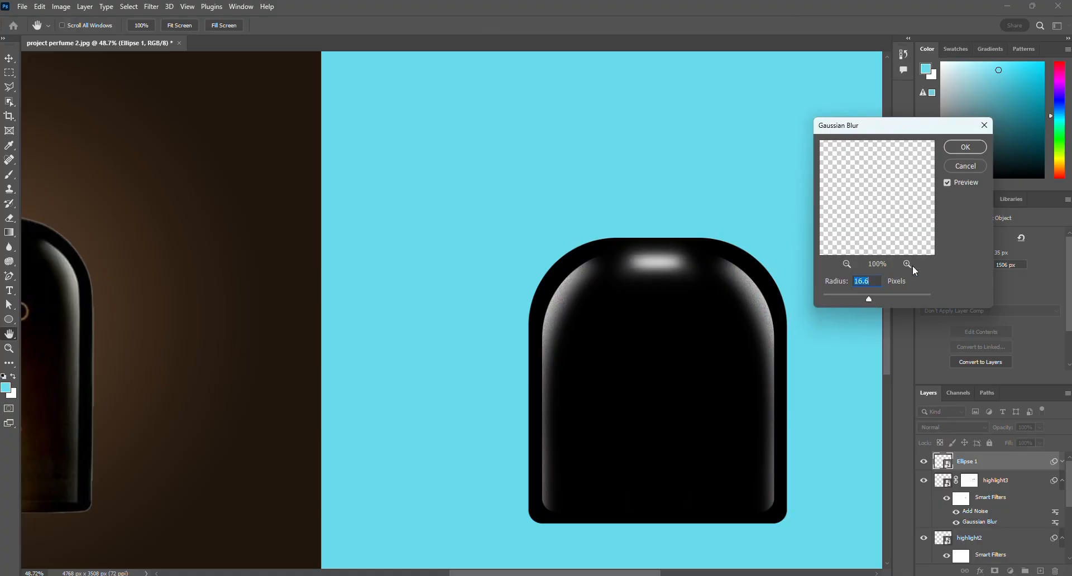
{"action": "left_click", "coordinate": [965, 146]}
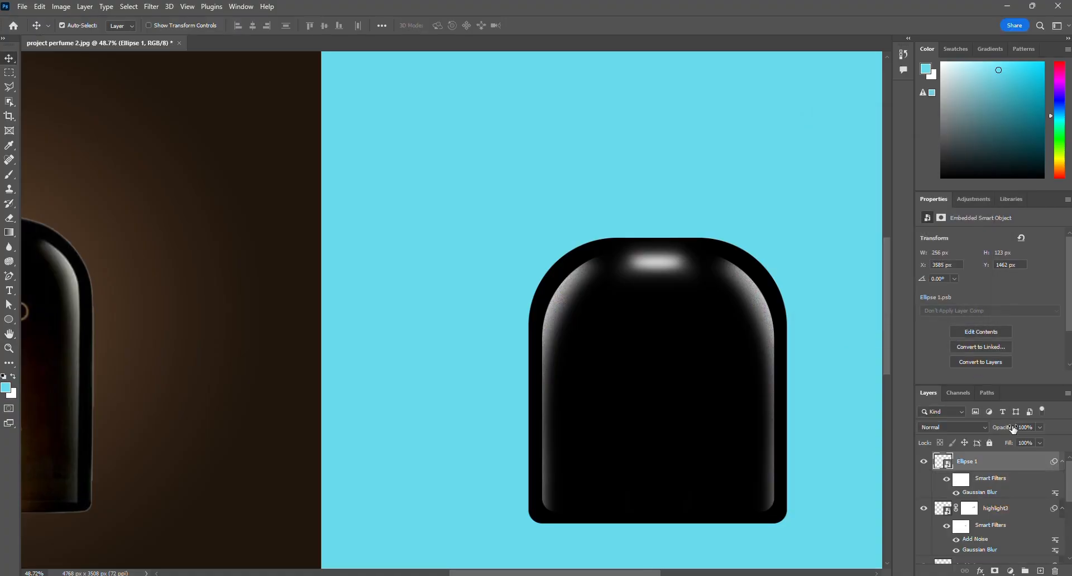
{"action": "mouse_move", "coordinate": [1011, 428]}
{"action": "left_mouse_down"}
{"action": "mouse_move", "coordinate": [986, 428]}
{"action": "mouse_move", "coordinate": [995, 429]}
{"action": "left_mouse_up"}
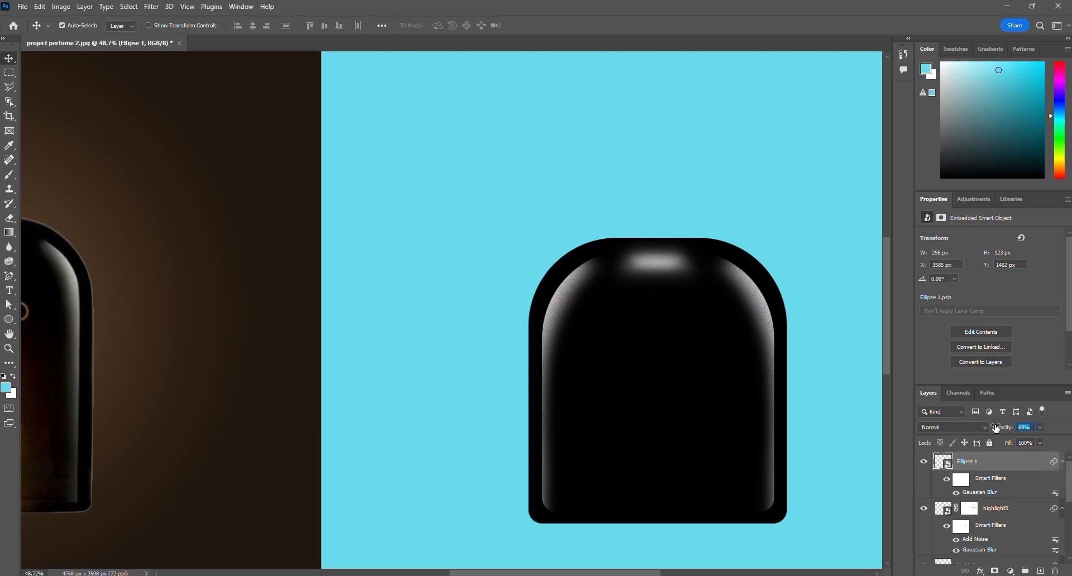
{"action": "scroll", "coordinate": [557, 286], "scroll_direction": "down", "scroll_amount": 3}
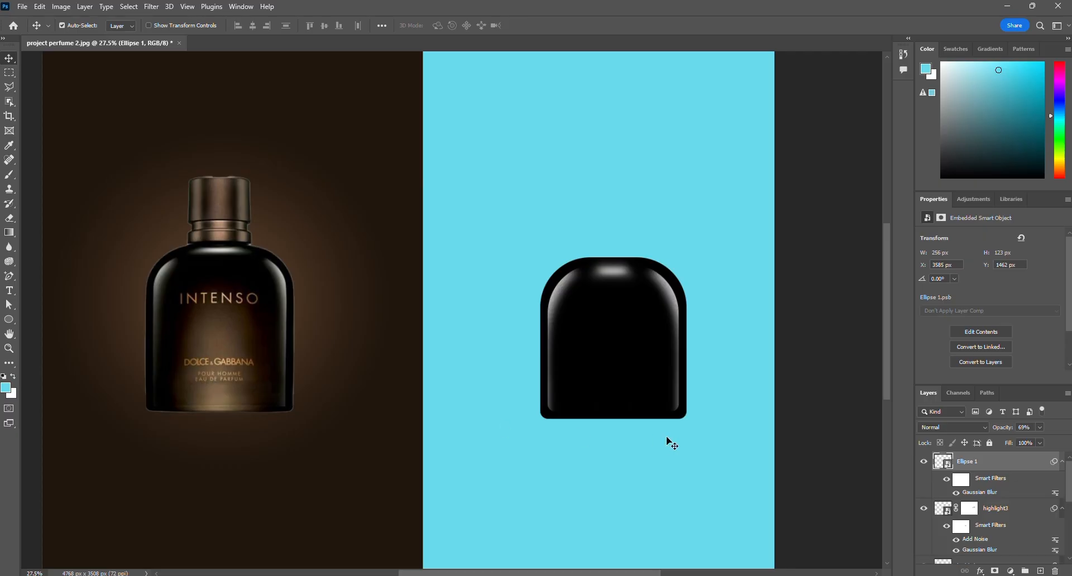
Add a new layer directly above the bottle base and name it orange light.
{"action": "left_click", "coordinate": [624, 401]}
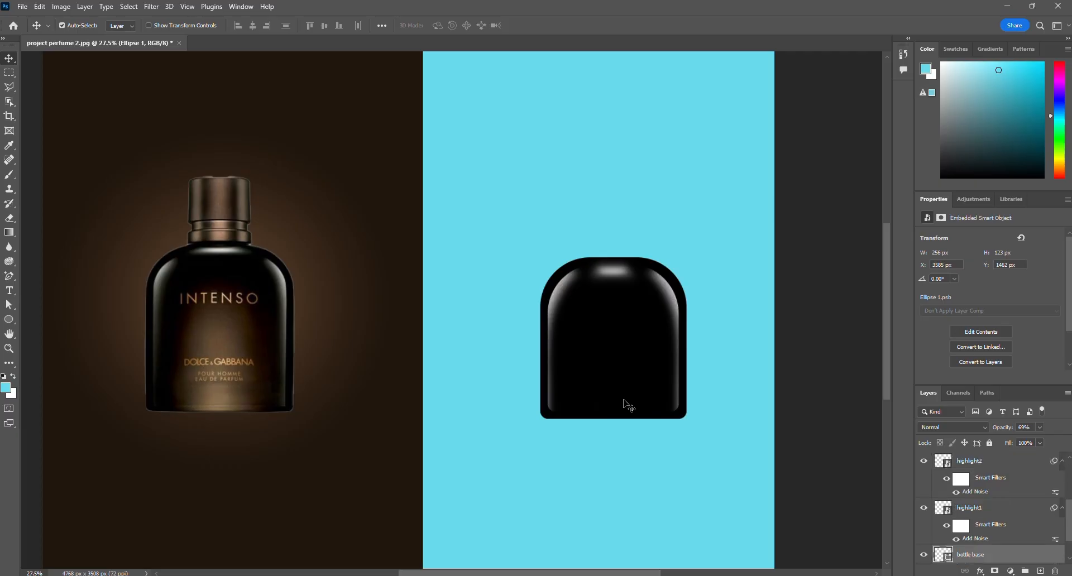
{"action": "scroll", "coordinate": [1042, 524], "scroll_direction": "down", "scroll_amount": 2}
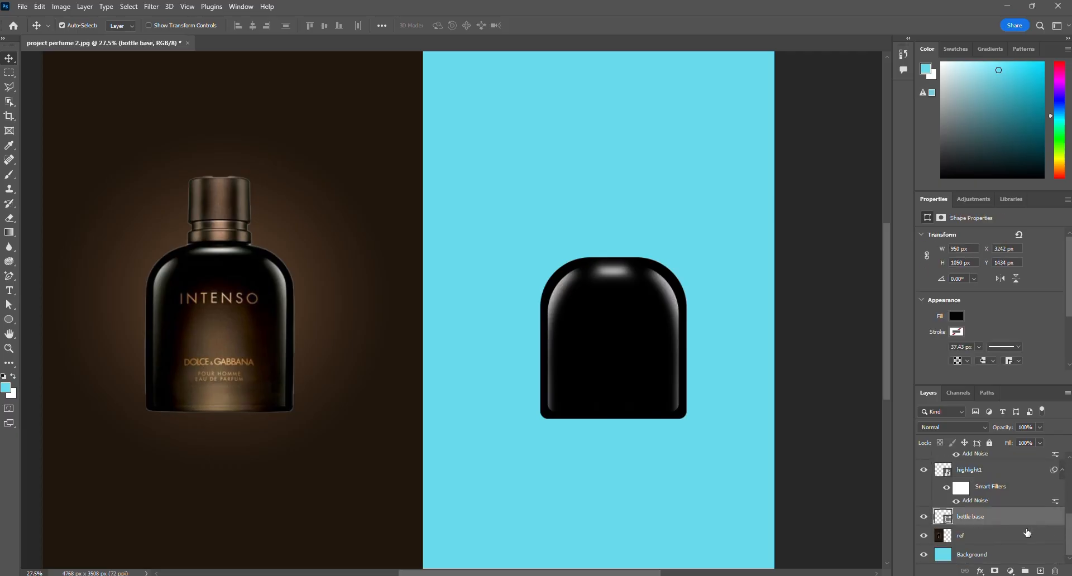
{"action": "left_click", "coordinate": [1039, 571]}
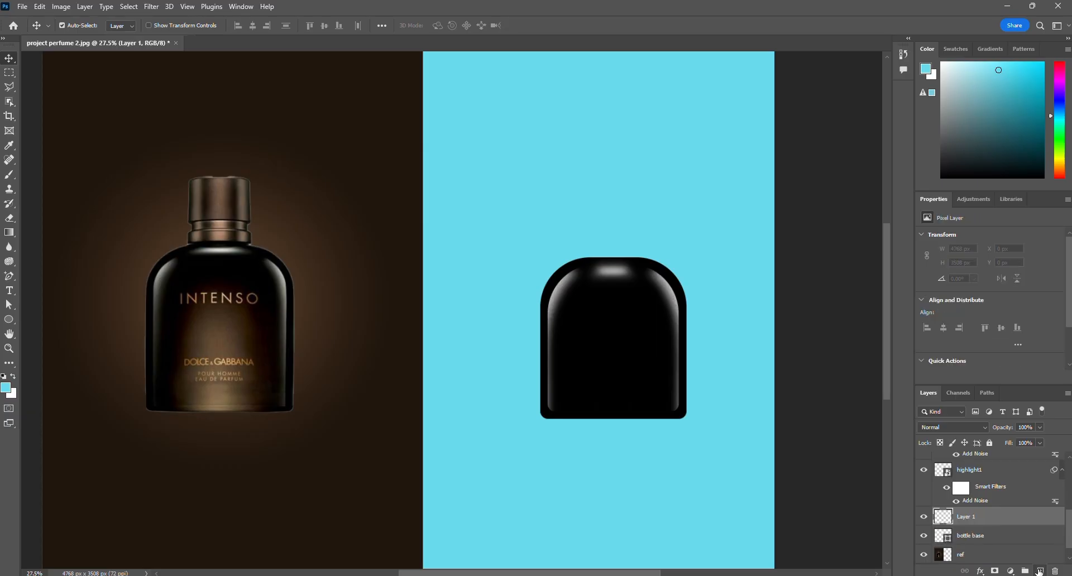
{"action": "double_click", "coordinate": [966, 517]}
{"action": "type", "text": "c"}
{"action": "key", "text": "Return"}
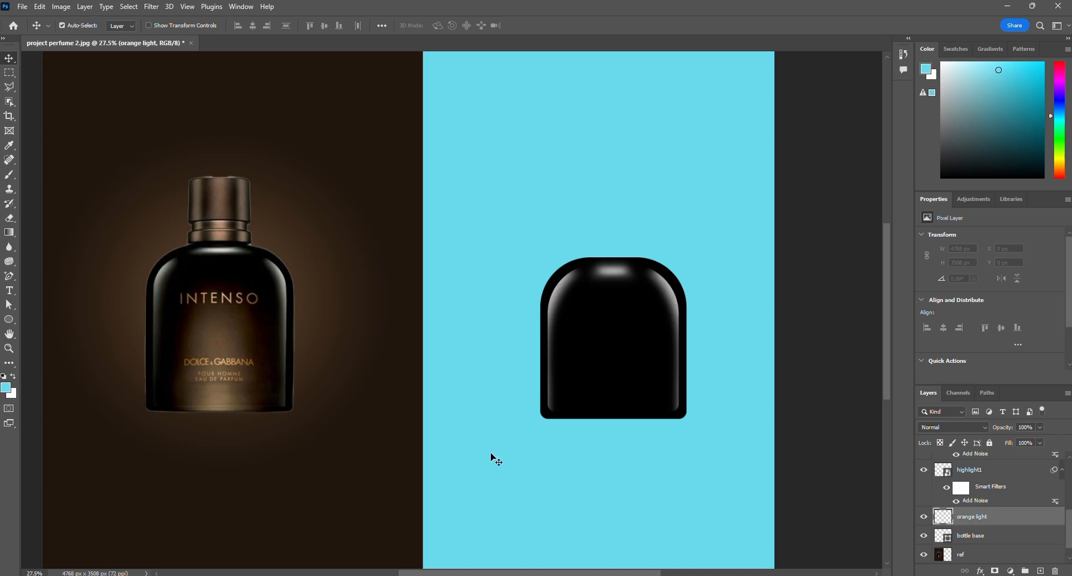
Set up a soft round brush at 500 px with a light orange foreground color.
{"action": "left_click", "coordinate": [10, 176]}
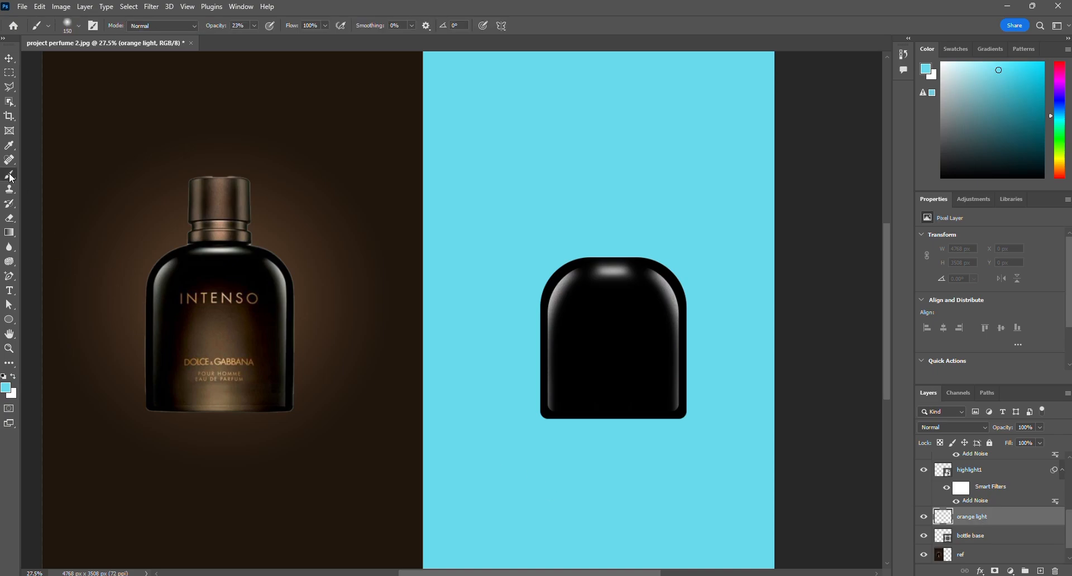
{"action": "left_click", "coordinate": [79, 25]}
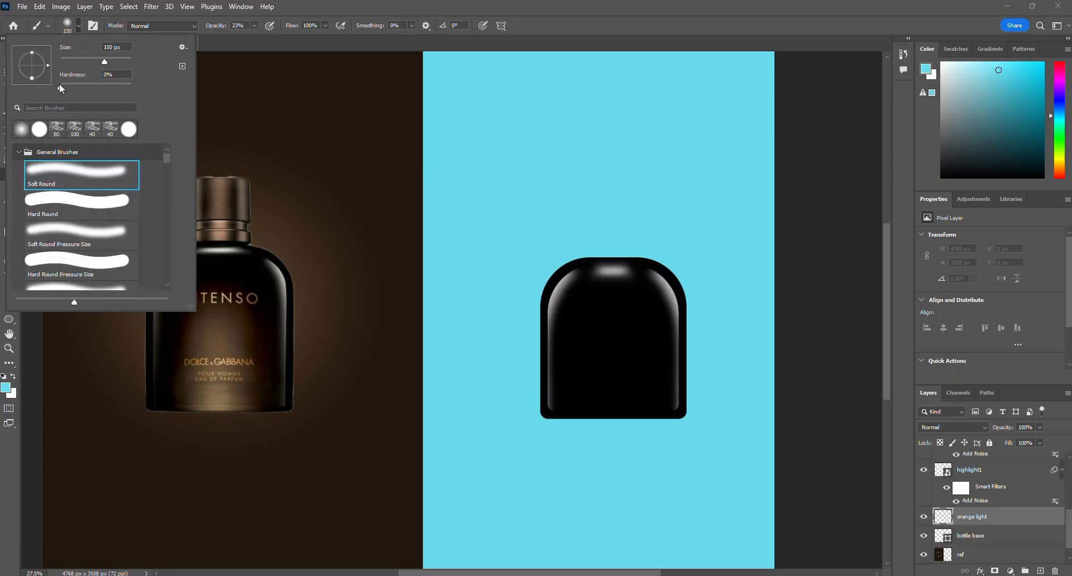
{"action": "left_click", "coordinate": [108, 20]}
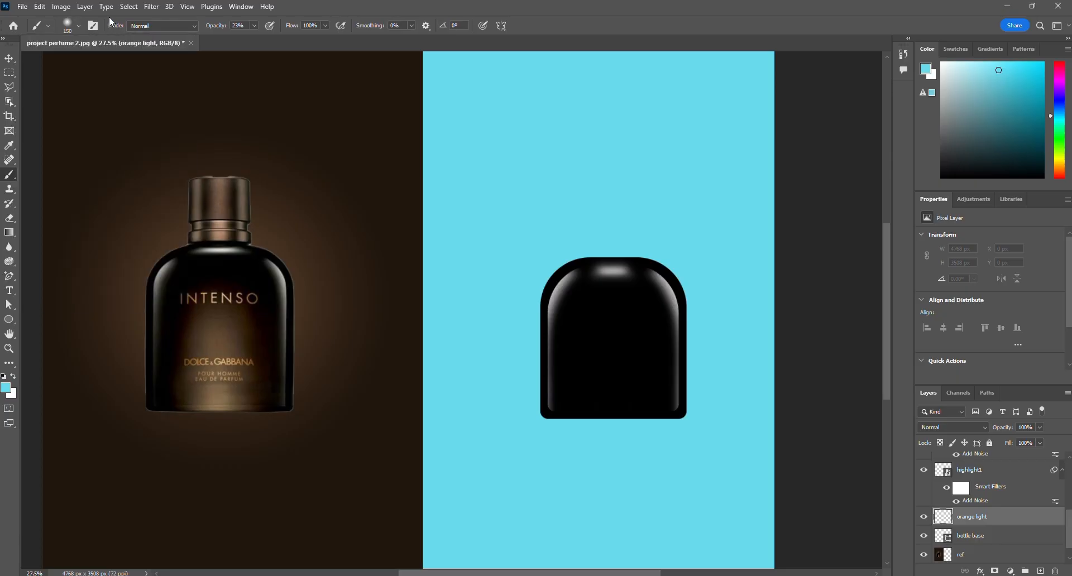
{"action": "left_click", "coordinate": [1059, 167]}
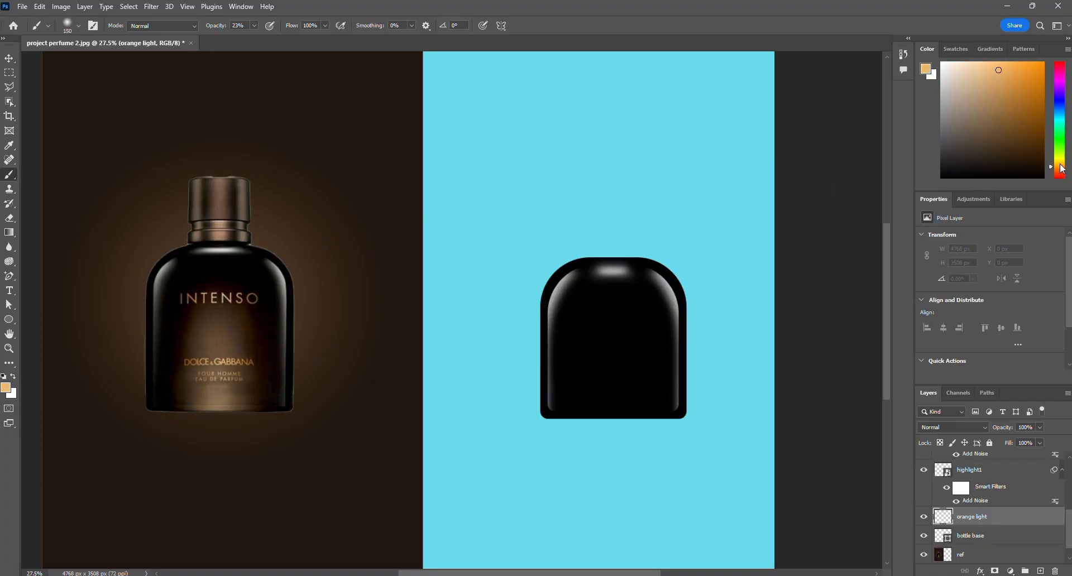
{"action": "left_click", "coordinate": [1007, 66]}
{"action": "key", "text": "bracketright"}
{"action": "key", "text": "bracketright"}
{"action": "key", "text": "bracketright"}
{"action": "key", "text": "bracketright"}
{"action": "key", "text": "bracketright"}
{"action": "key", "text": "bracketright"}
{"action": "key", "text": "bracketleft"}
{"action": "key", "text": "bracketright"}
{"action": "left_click", "coordinate": [612, 336]}
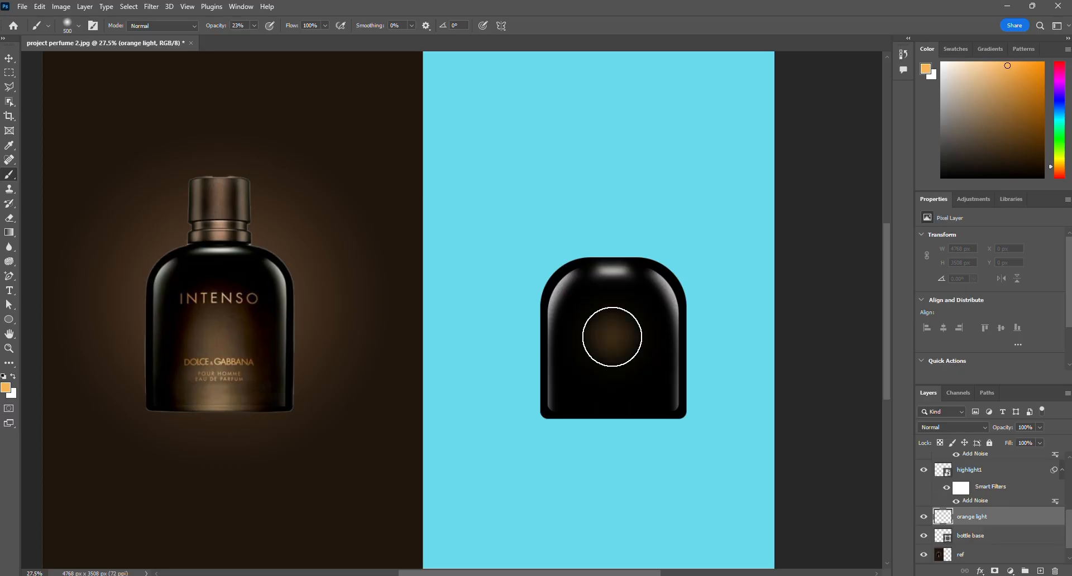
{"action": "left_click_drag", "start_coordinate": [612, 336], "coordinate": [613, 376]}
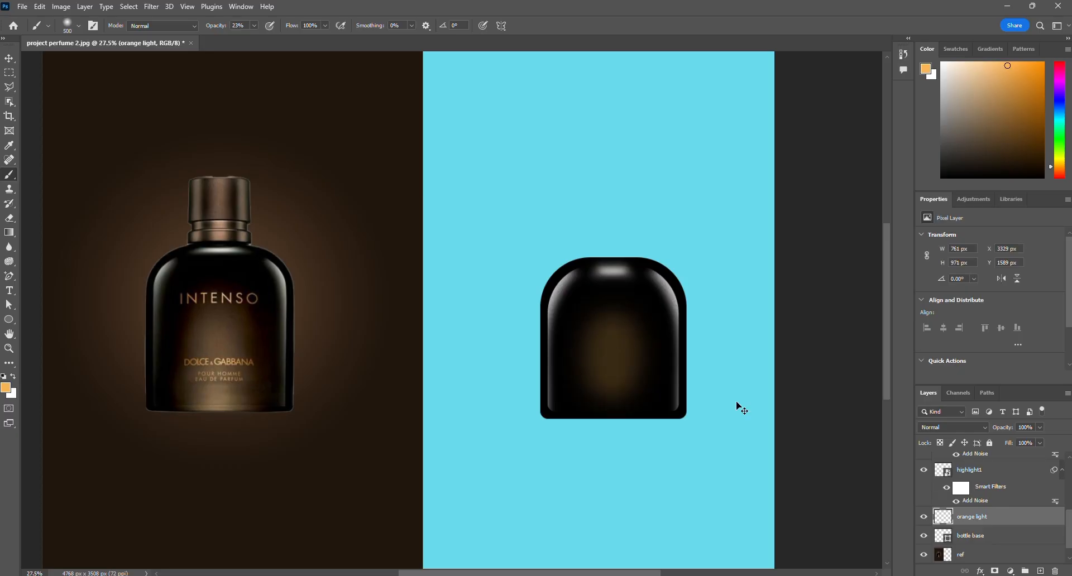
{"action": "key", "text": "ctrl+z"}
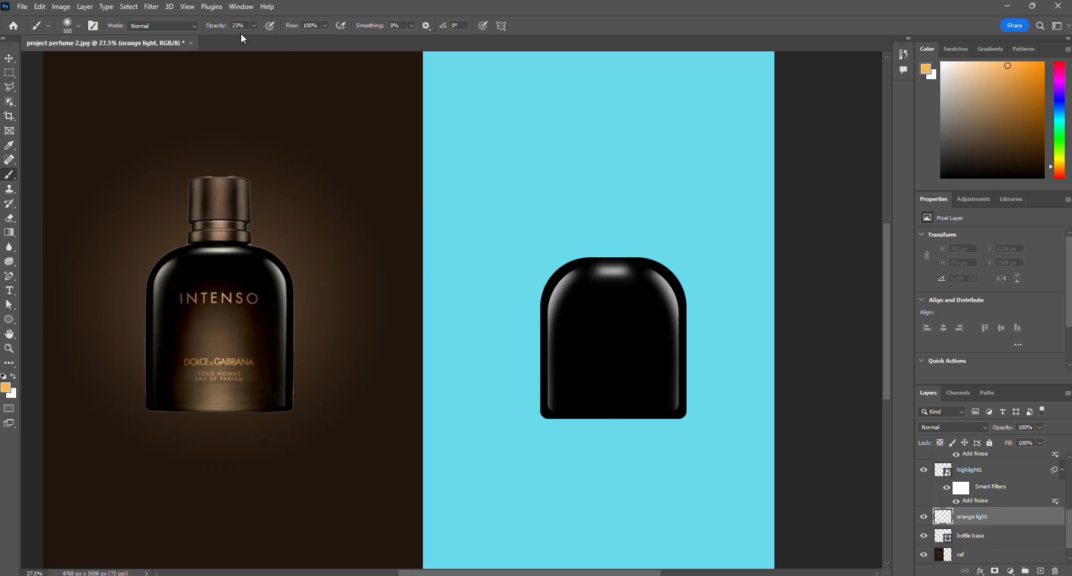
Raise the brush opacity to 100% and paint a vertical orange glow from the body's middle to below its base, about 838 by 1554 px.
{"action": "left_click_drag", "start_coordinate": [212, 27], "coordinate": [267, 28]}
{"action": "mouse_move", "coordinate": [613, 346]}
{"action": "left_mouse_down"}
{"action": "mouse_move", "coordinate": [607, 467]}
{"action": "mouse_move", "coordinate": [608, 357]}
{"action": "left_mouse_up"}
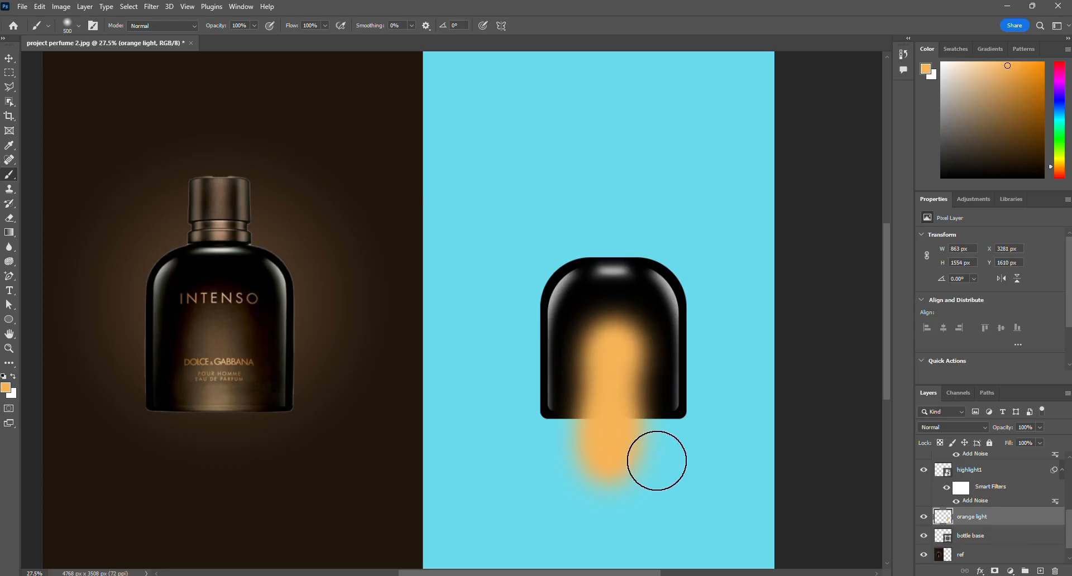
{"action": "key", "text": "ctrl+z"}
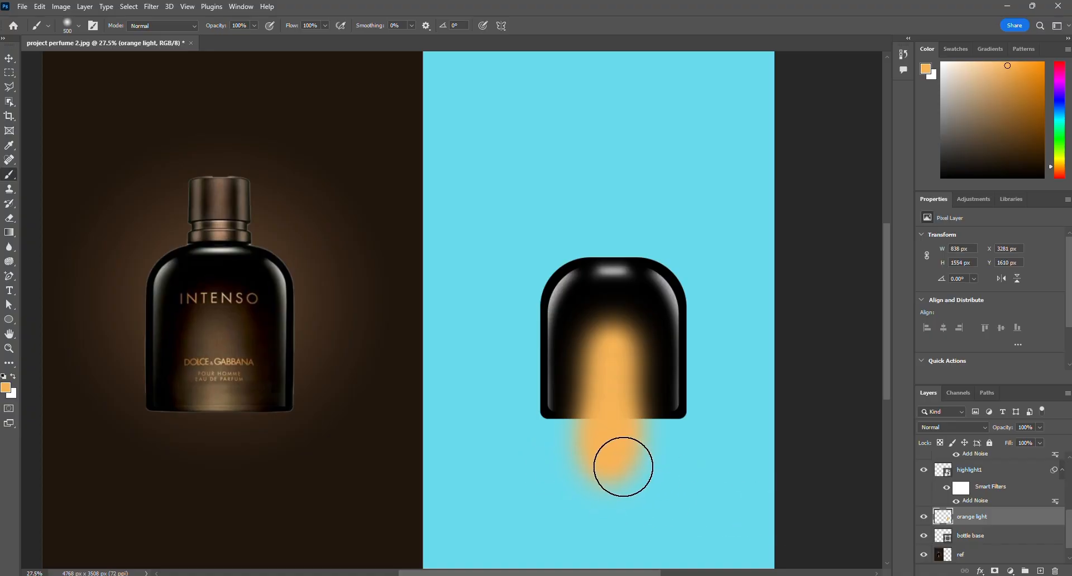
Clip the orange light layer to the bottle base and convert it to a smart object.
{"action": "left_click", "coordinate": [942, 521], "text": "alt"}
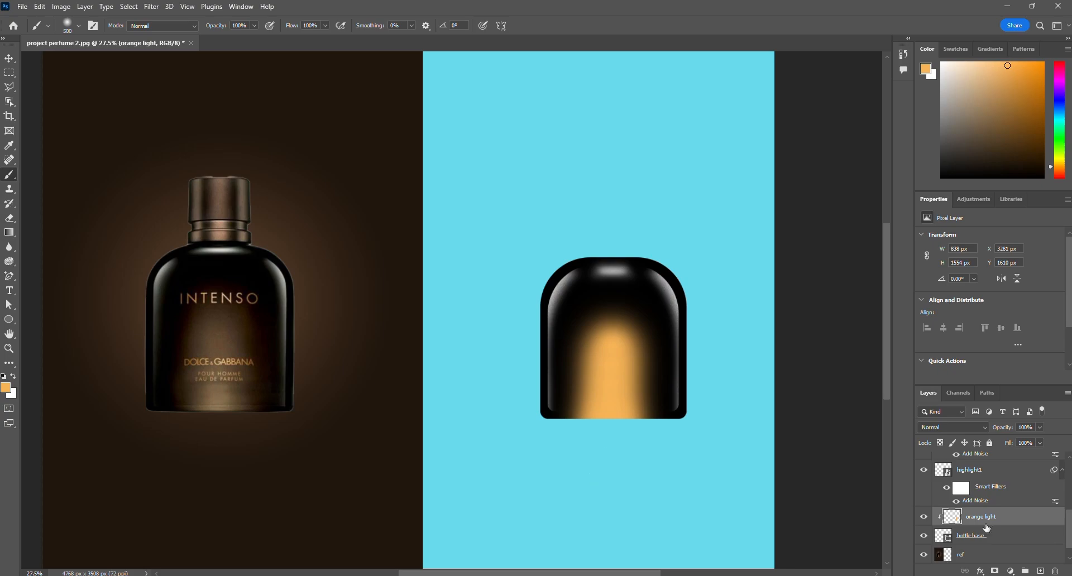
{"action": "right_click", "coordinate": [1021, 517]}
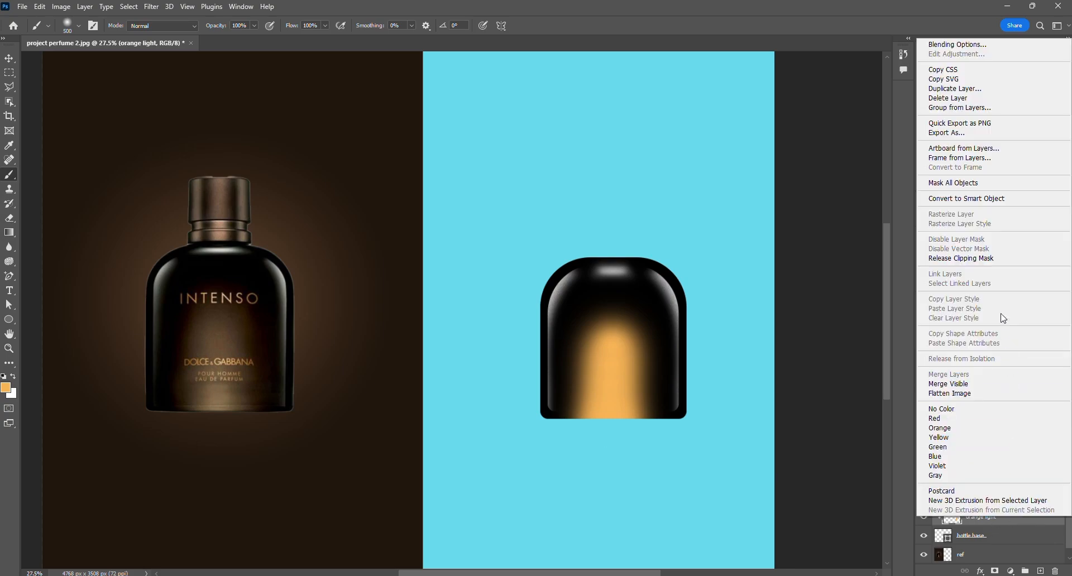
{"action": "left_click", "coordinate": [981, 197]}
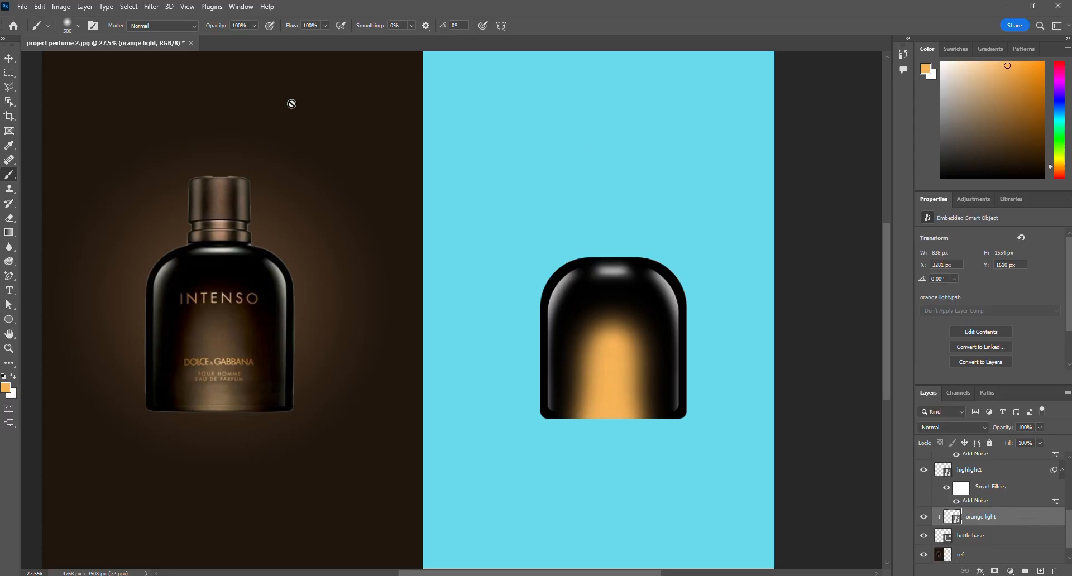
Apply a wide Gaussian Blur to the orange light layer and set its opacity to 90%.
{"action": "left_click", "coordinate": [153, 7]}
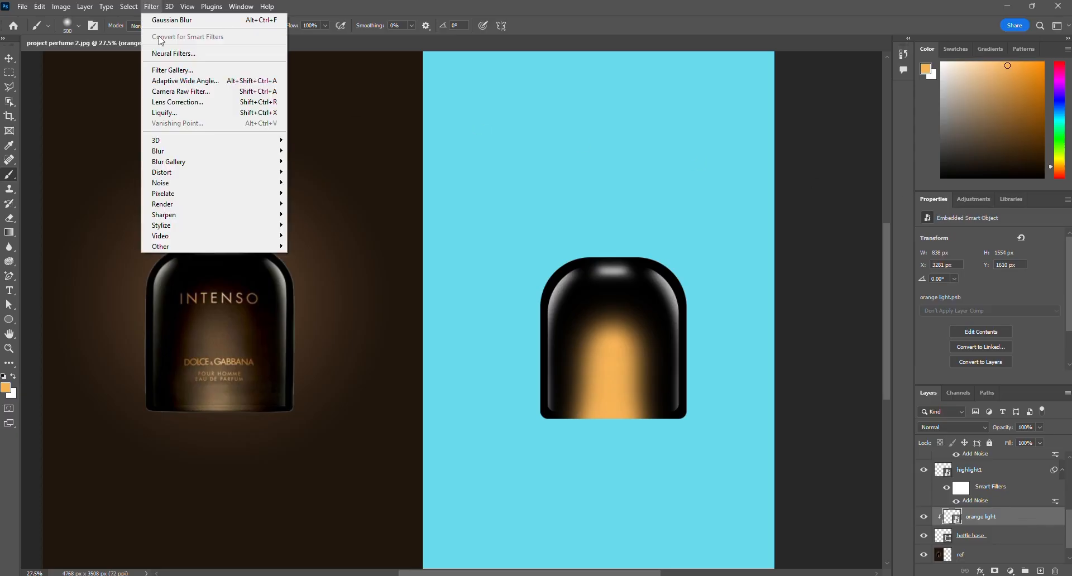
{"action": "mouse_move", "coordinate": [200, 155]}
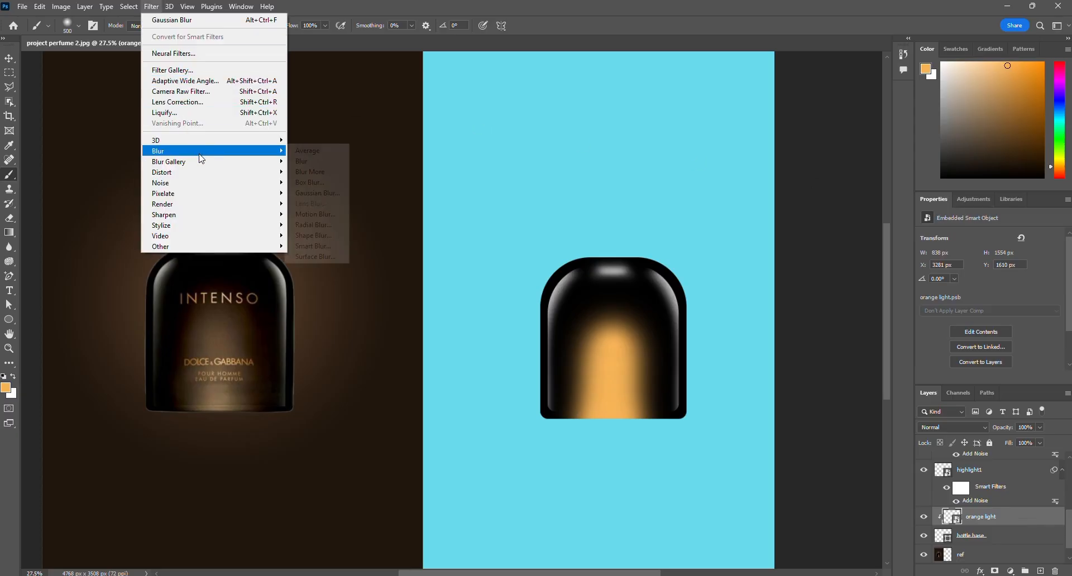
{"action": "left_click", "coordinate": [323, 191]}
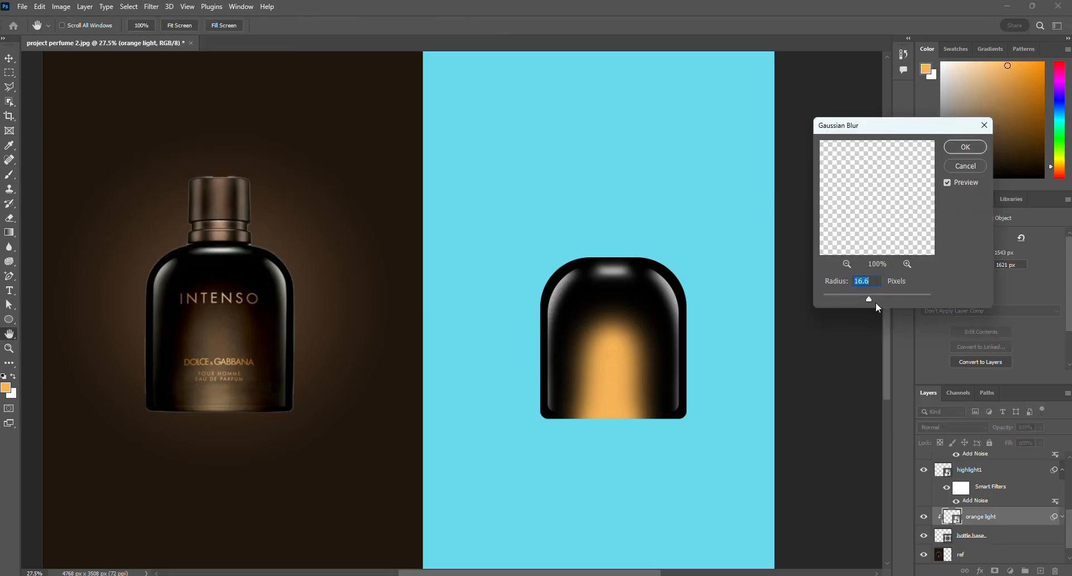
{"action": "left_click_drag", "start_coordinate": [869, 298], "coordinate": [903, 303]}
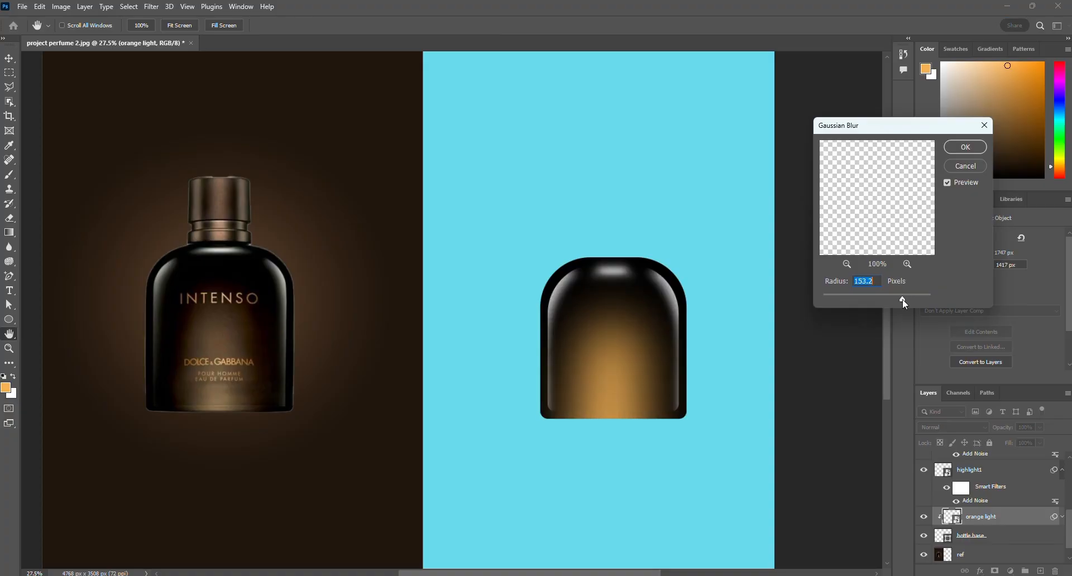
{"action": "left_click_drag", "start_coordinate": [903, 303], "coordinate": [902, 304]}
{"action": "key", "text": "Return"}
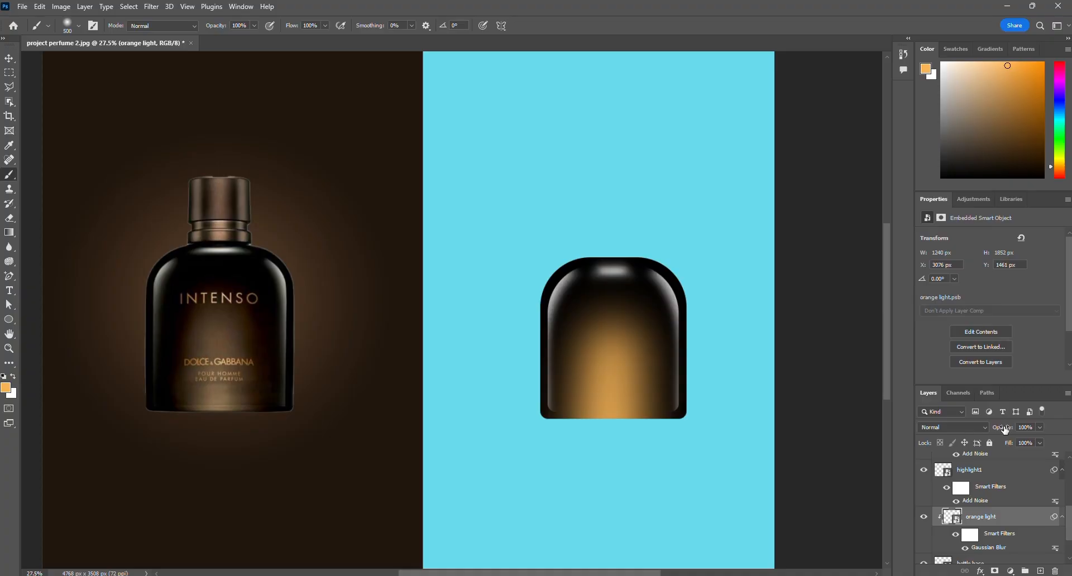
{"action": "left_click_drag", "start_coordinate": [1004, 429], "coordinate": [999, 429]}
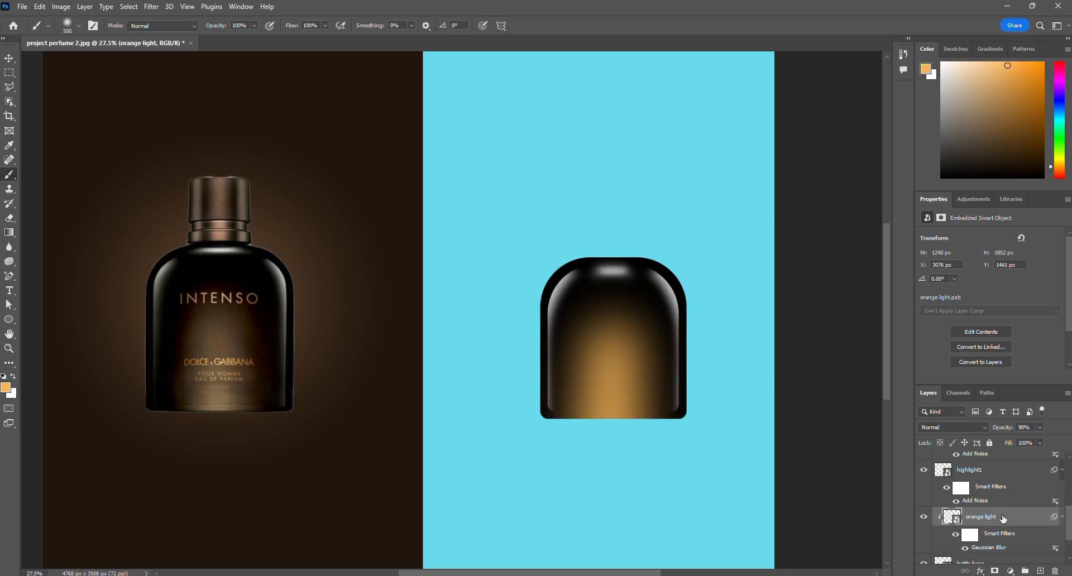
Add 12.03% Gaussian noise to the orange light layer and lower its opacity to 65%.
{"action": "left_click", "coordinate": [153, 6]}
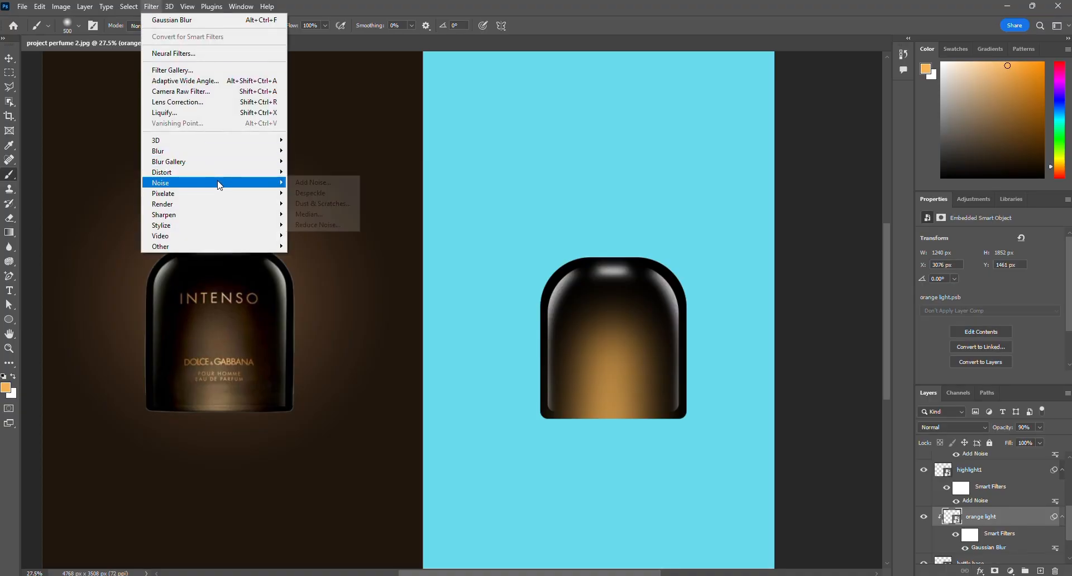
{"action": "mouse_move", "coordinate": [218, 184]}
{"action": "left_click", "coordinate": [323, 184]}
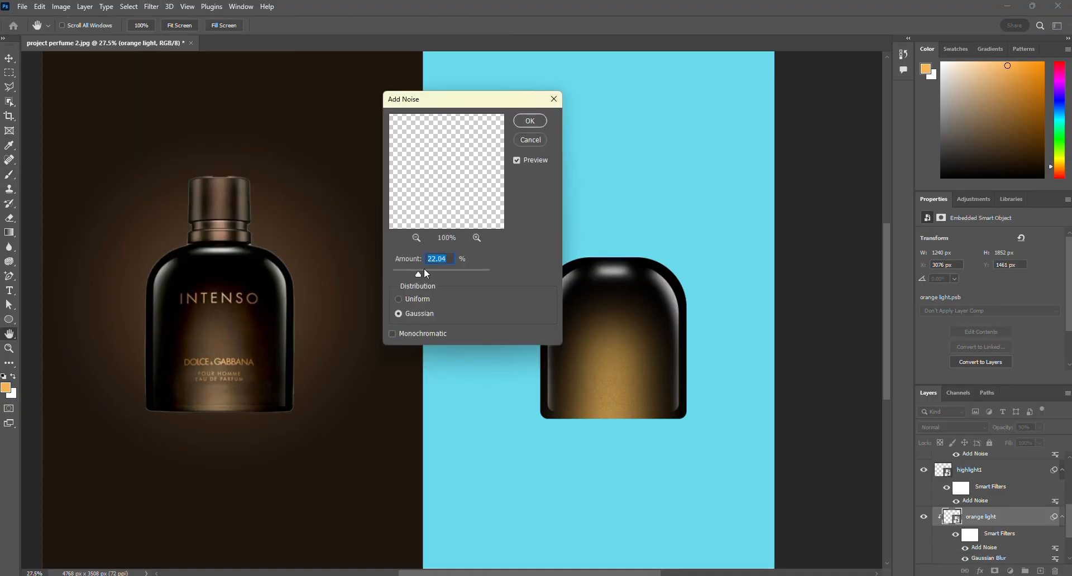
{"action": "left_click_drag", "start_coordinate": [416, 276], "coordinate": [408, 276]}
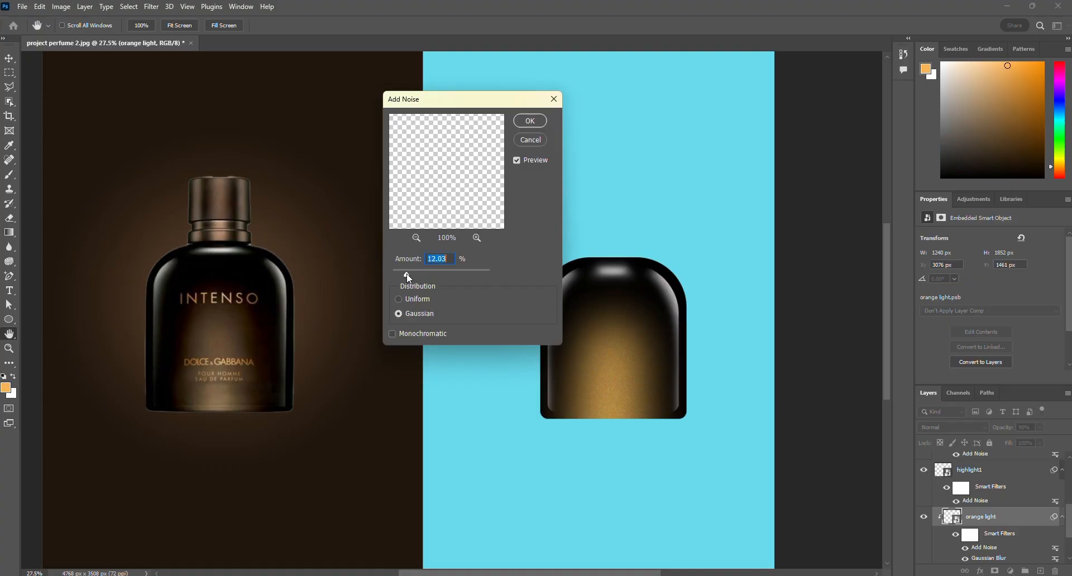
{"action": "left_click", "coordinate": [531, 121]}
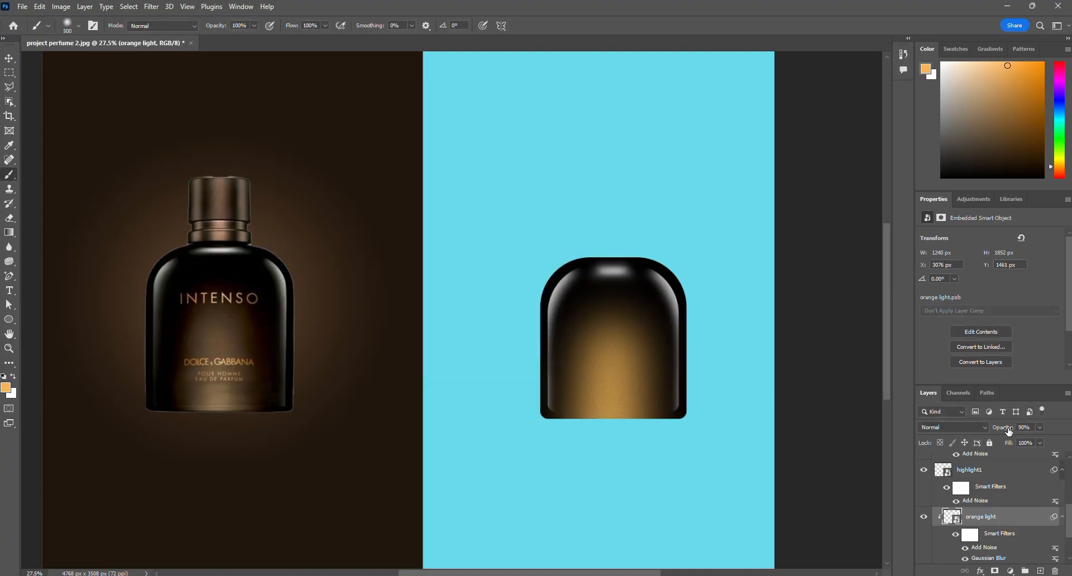
{"action": "left_click_drag", "start_coordinate": [1009, 431], "coordinate": [1007, 431]}
{"action": "left_click_drag", "start_coordinate": [1002, 427], "coordinate": [932, 367]}
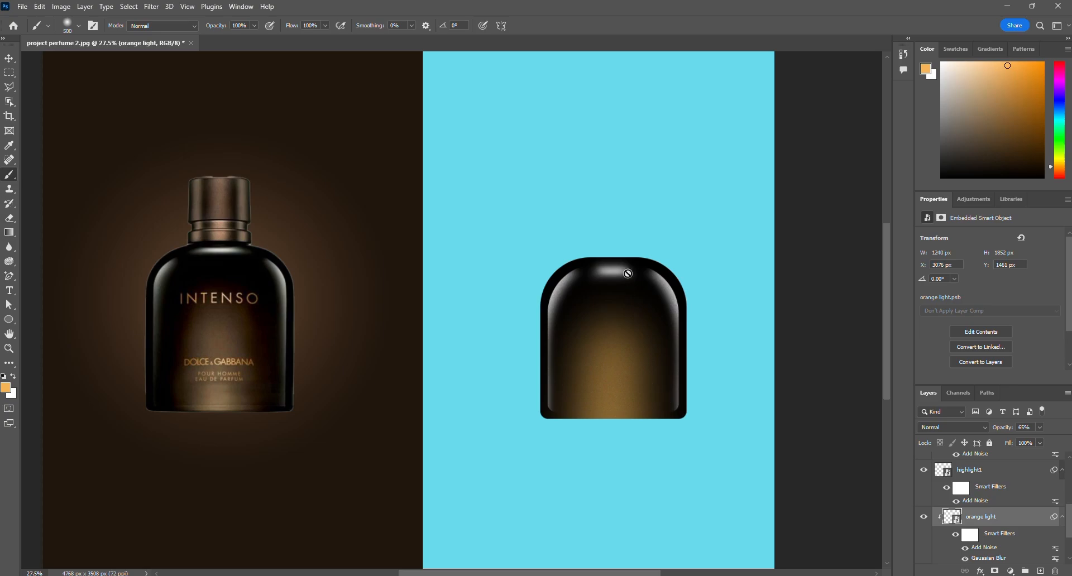
Stretch the highlight3 layer at the top of the body outward on both sides to about 125.5% of its width.
{"action": "left_click", "coordinate": [9, 58]}
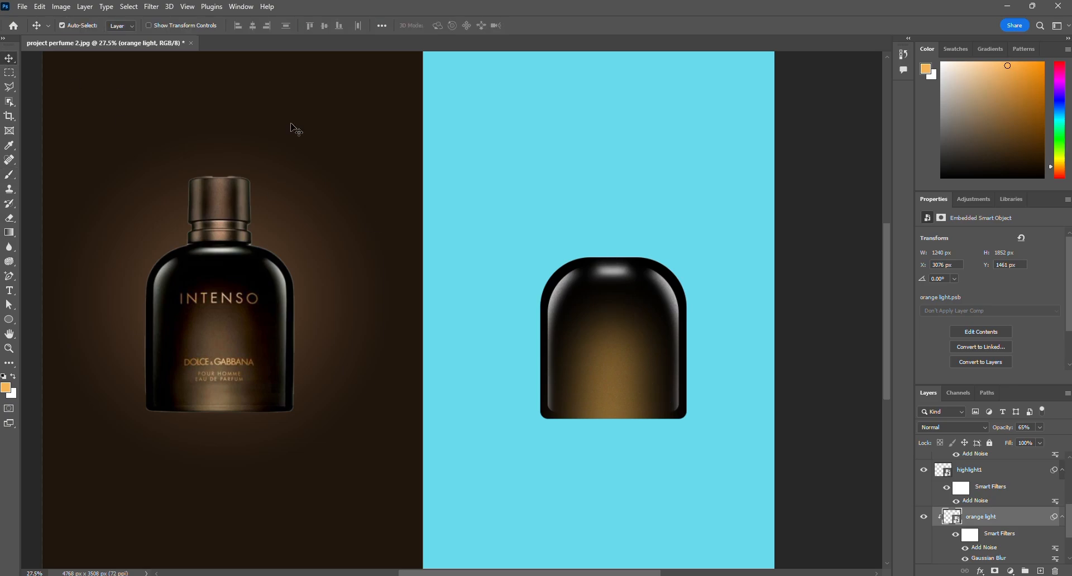
{"action": "left_click", "coordinate": [616, 279]}
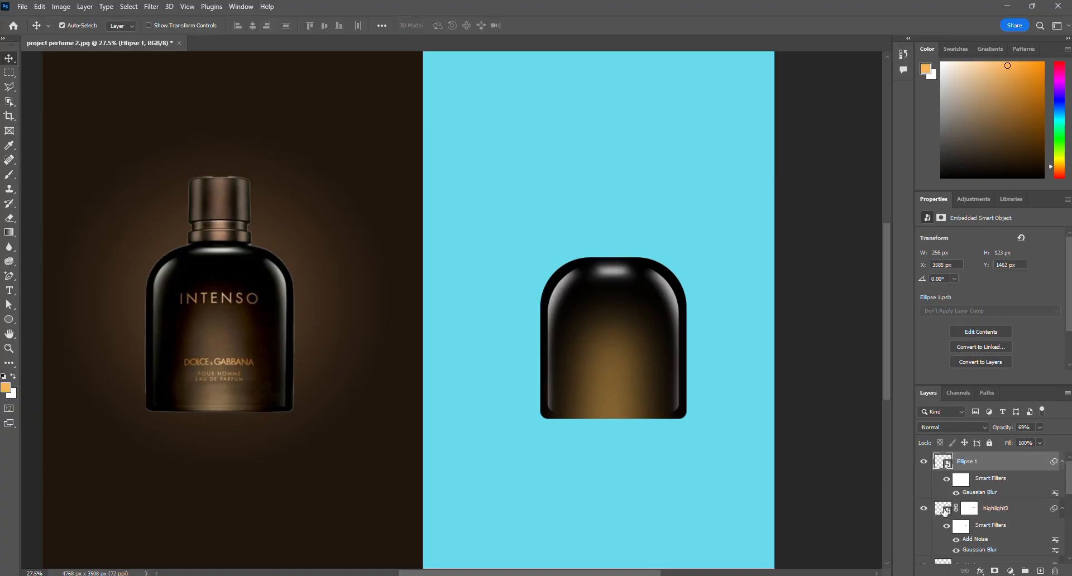
{"action": "left_click", "coordinate": [942, 510]}
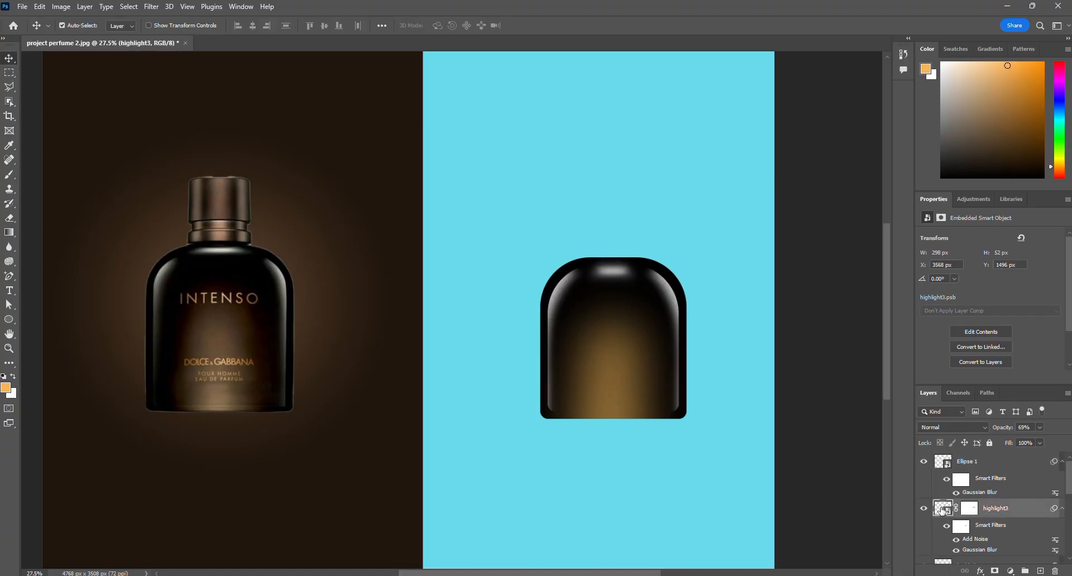
{"action": "scroll", "coordinate": [631, 268], "scroll_direction": "up", "scroll_amount": 2}
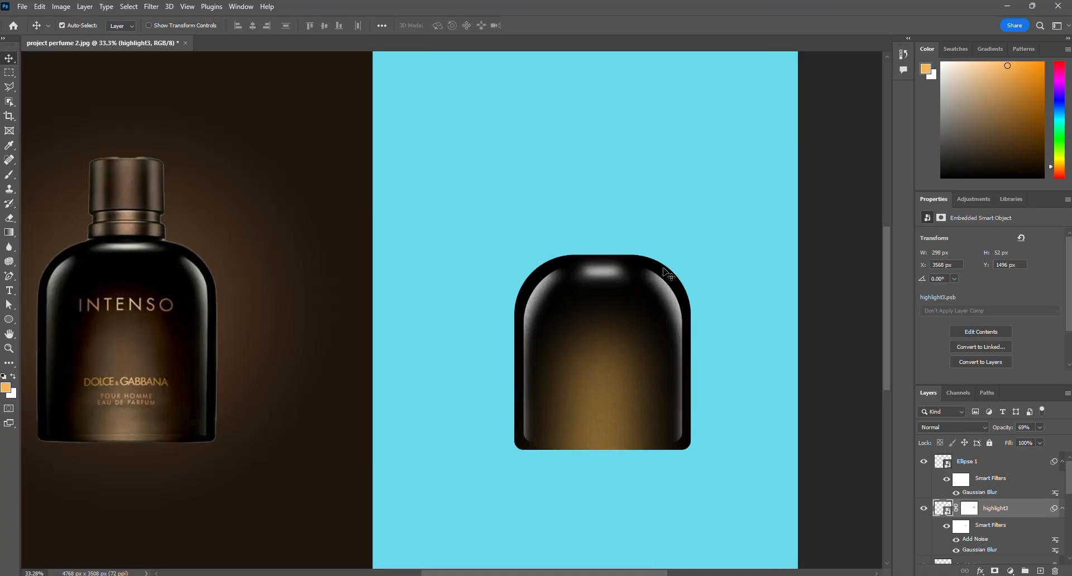
{"action": "key", "text": "ctrl+t"}
{"action": "scroll", "coordinate": [629, 268], "scroll_direction": "up", "scroll_amount": 2}
{"action": "scroll", "coordinate": [631, 269], "scroll_direction": "up", "scroll_amount": 2}
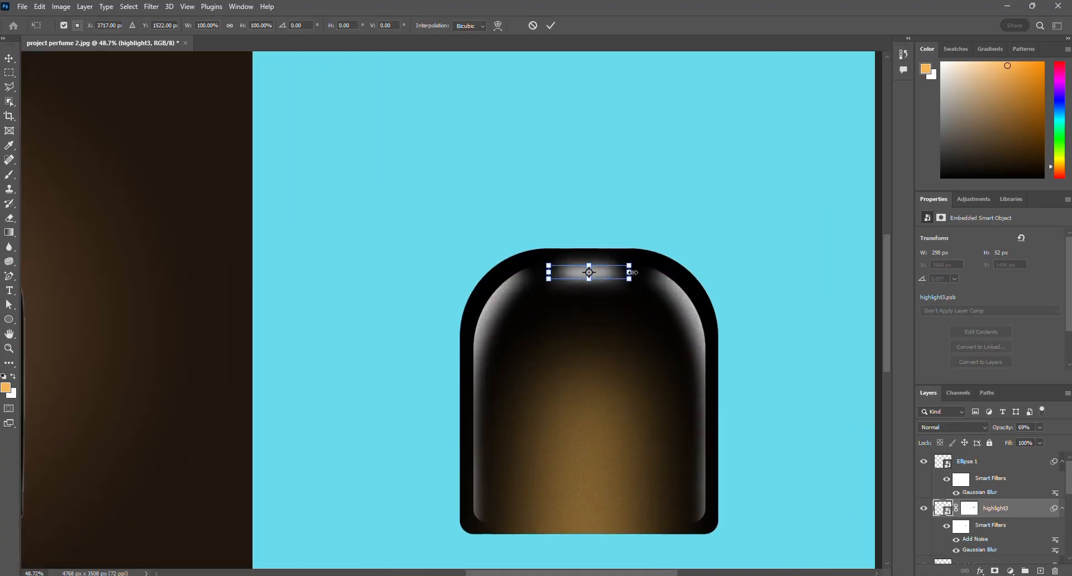
{"action": "left_click_drag", "start_coordinate": [630, 272], "coordinate": [639, 273]}
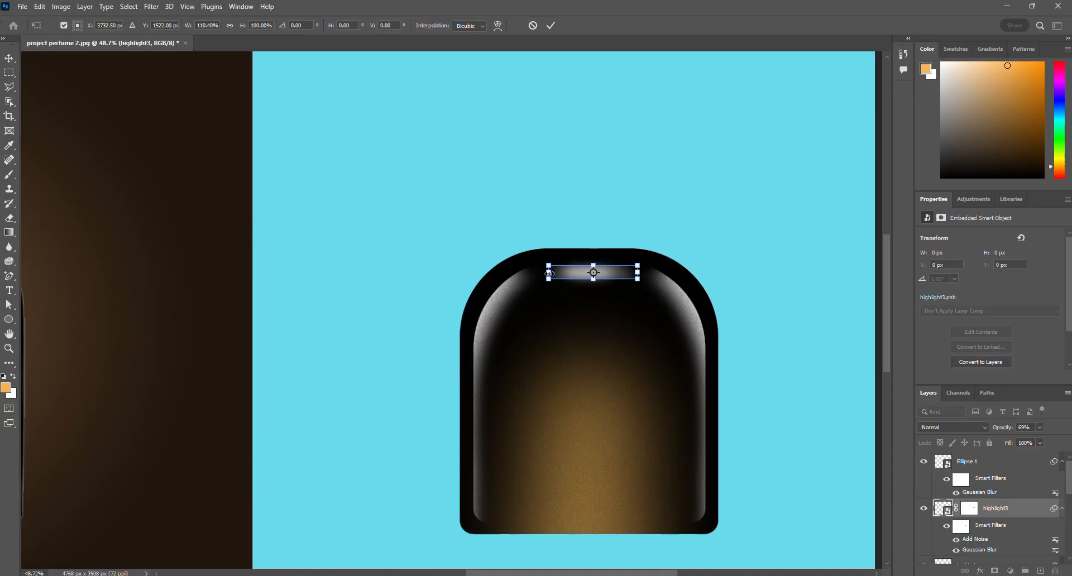
{"action": "left_click_drag", "start_coordinate": [548, 273], "coordinate": [536, 273]}
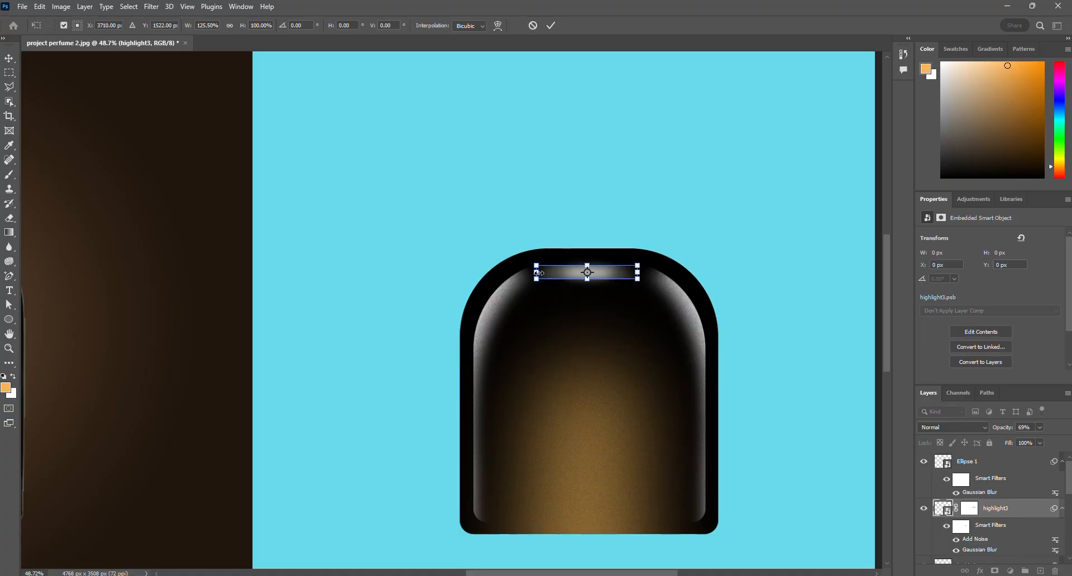
{"action": "key", "text": "Return"}
{"action": "scroll", "coordinate": [626, 324], "scroll_direction": "down", "scroll_amount": 4}
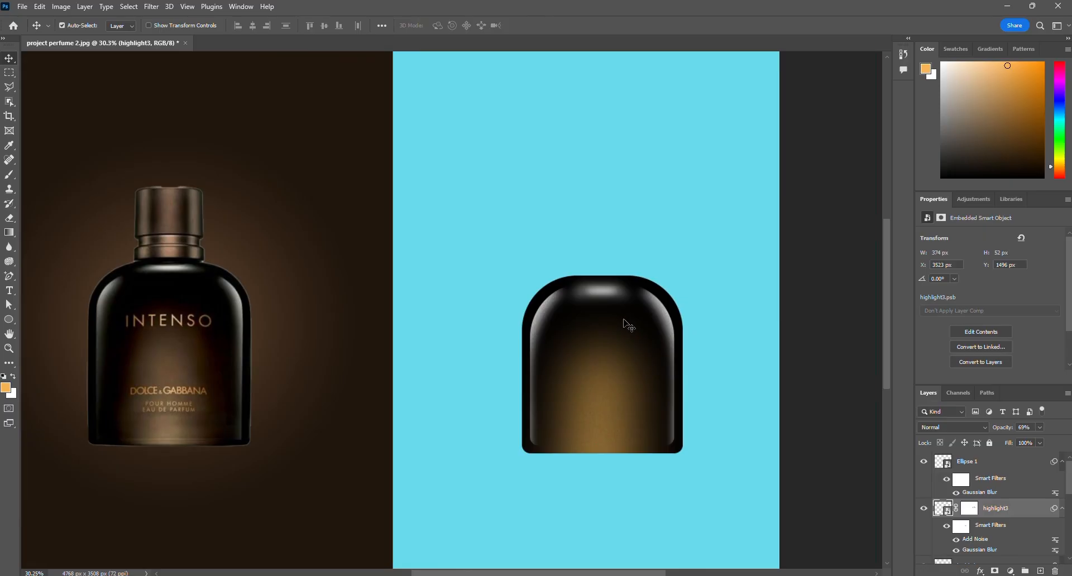
Scale the Ellipse 1 highlight to about 94.5% width and 77% height, and adjust its layer opacity.
{"action": "left_click", "coordinate": [939, 463]}
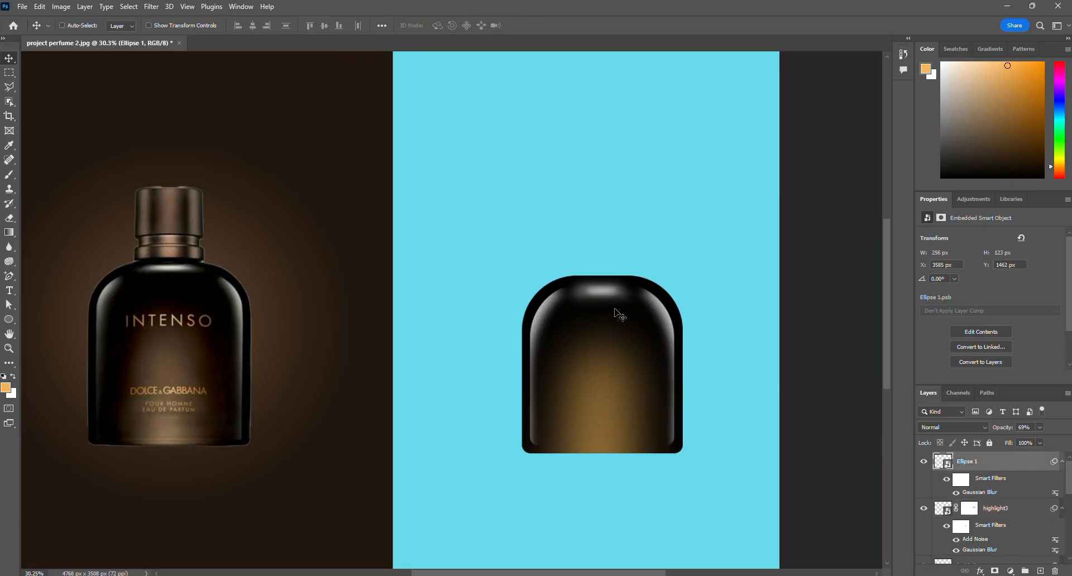
{"action": "key", "text": "ctrl+t"}
{"action": "scroll", "coordinate": [602, 287], "scroll_direction": "up", "scroll_amount": 5}
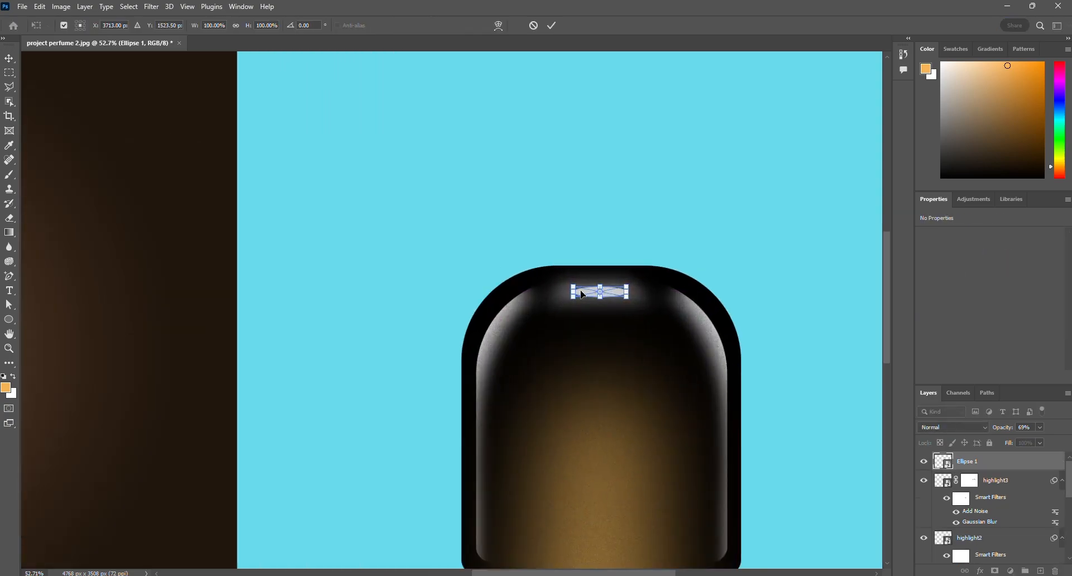
{"action": "left_click_drag", "start_coordinate": [573, 291], "coordinate": [601, 297]}
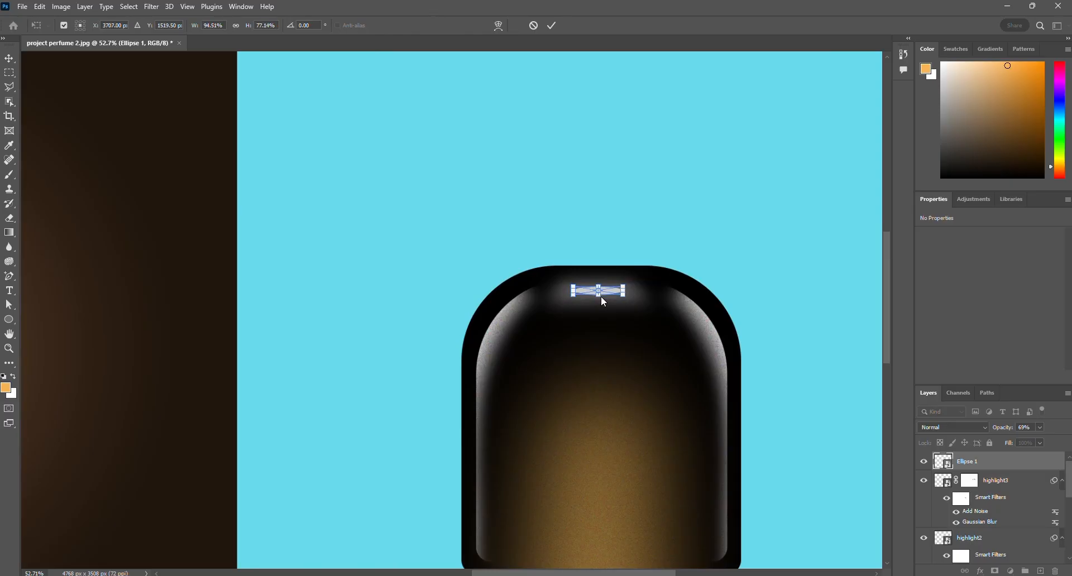
{"action": "key", "text": "Return"}
{"action": "scroll", "coordinate": [608, 303], "scroll_direction": "down", "scroll_amount": 3}
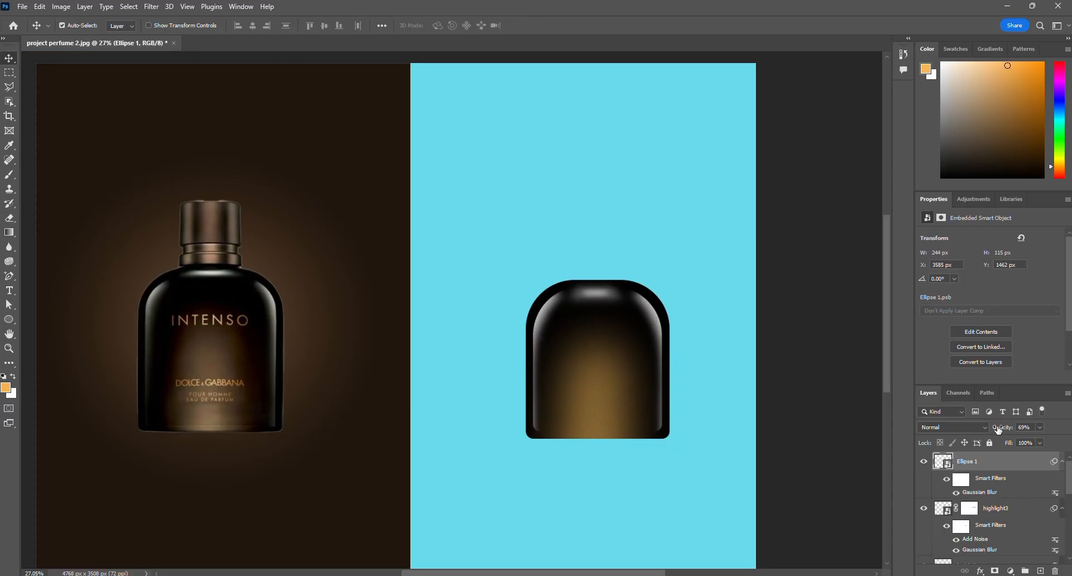
{"action": "left_click_drag", "start_coordinate": [998, 429], "coordinate": [1003, 429]}
Draw a thin black rectangle about 519 by 20 px near the body's base, directly above the orange light layer.
{"action": "left_click", "coordinate": [591, 434]}
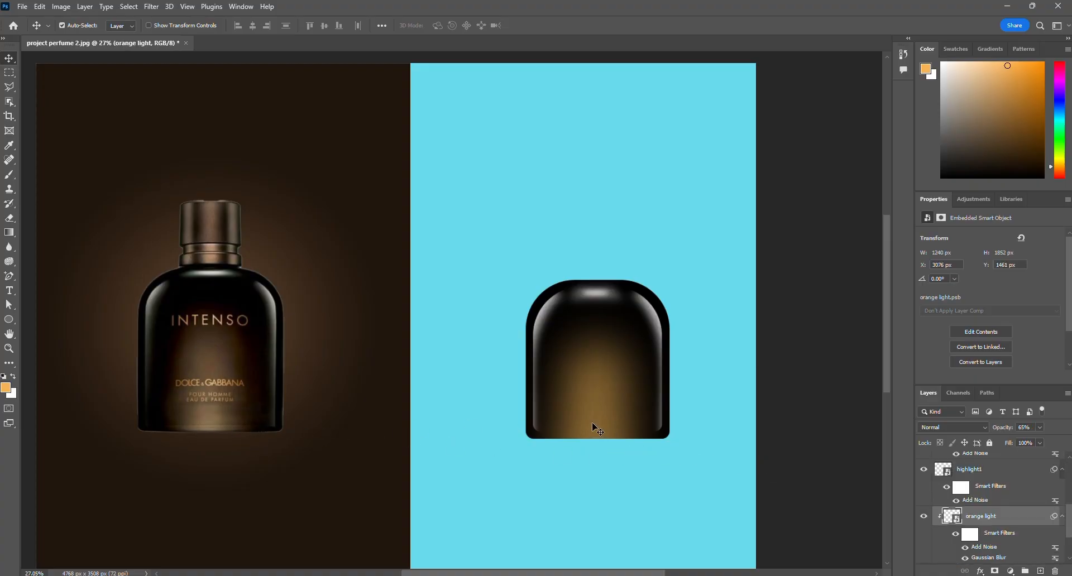
{"action": "left_click", "coordinate": [9, 319]}
{"action": "left_click", "coordinate": [44, 320]}
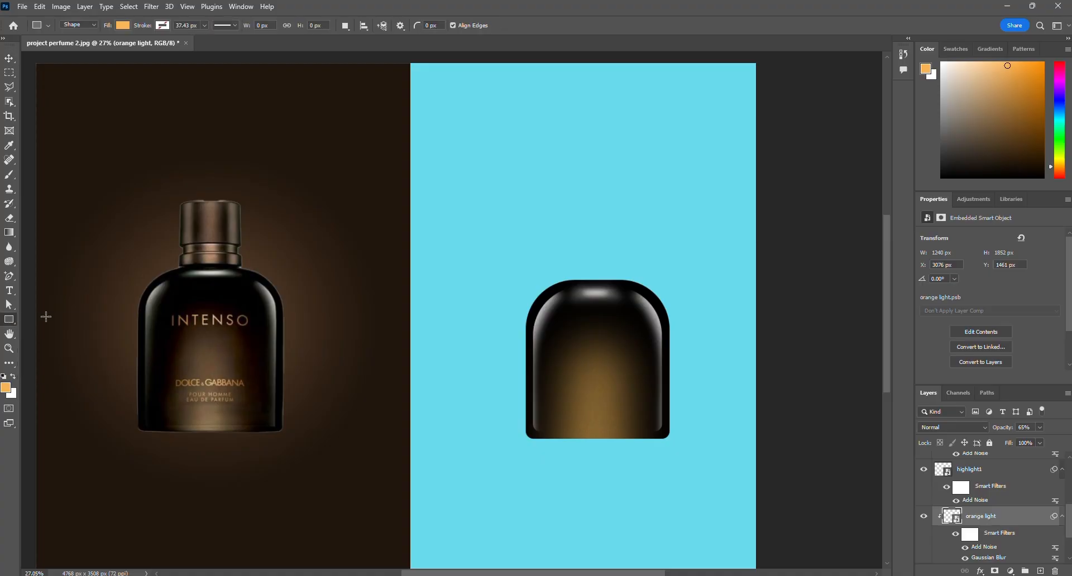
{"action": "left_click", "coordinate": [122, 26]}
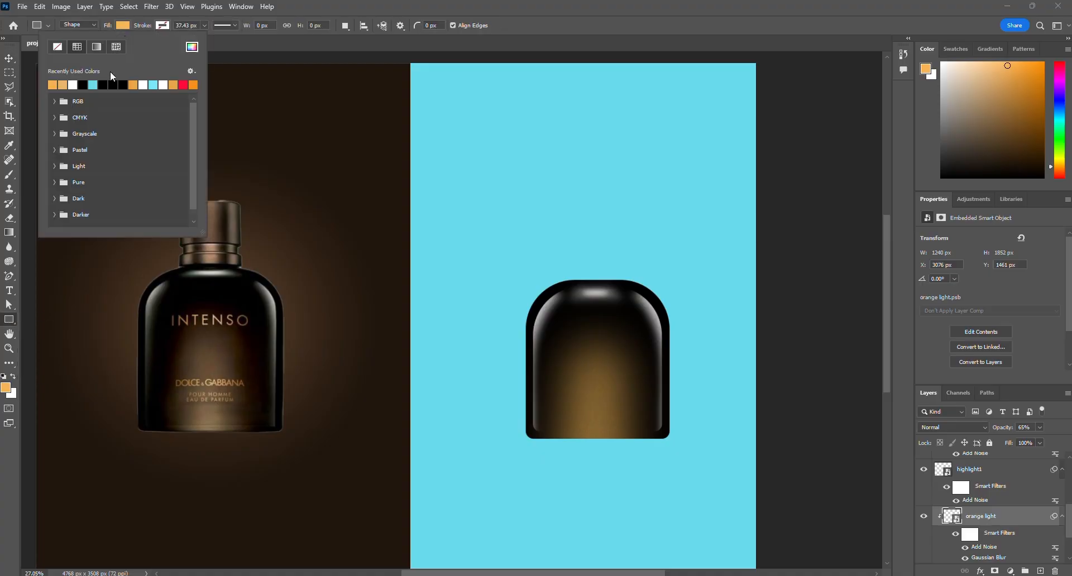
{"action": "left_click", "coordinate": [83, 84]}
{"action": "left_click_drag", "start_coordinate": [562, 428], "coordinate": [641, 430]}
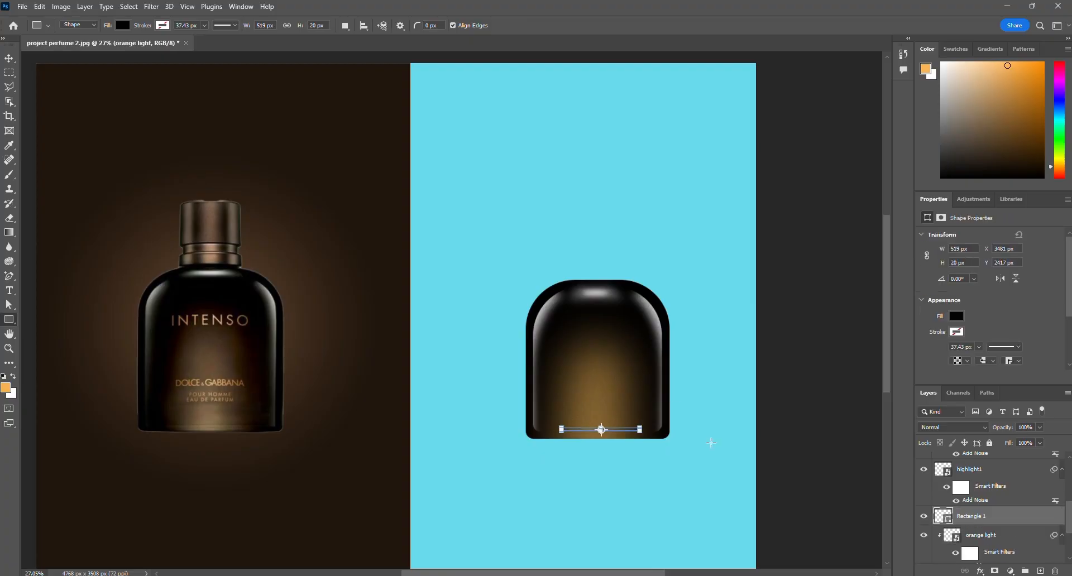
Centre the black bar horizontally on the bottle body and rasterize the selected layers.
{"action": "left_click", "coordinate": [9, 58]}
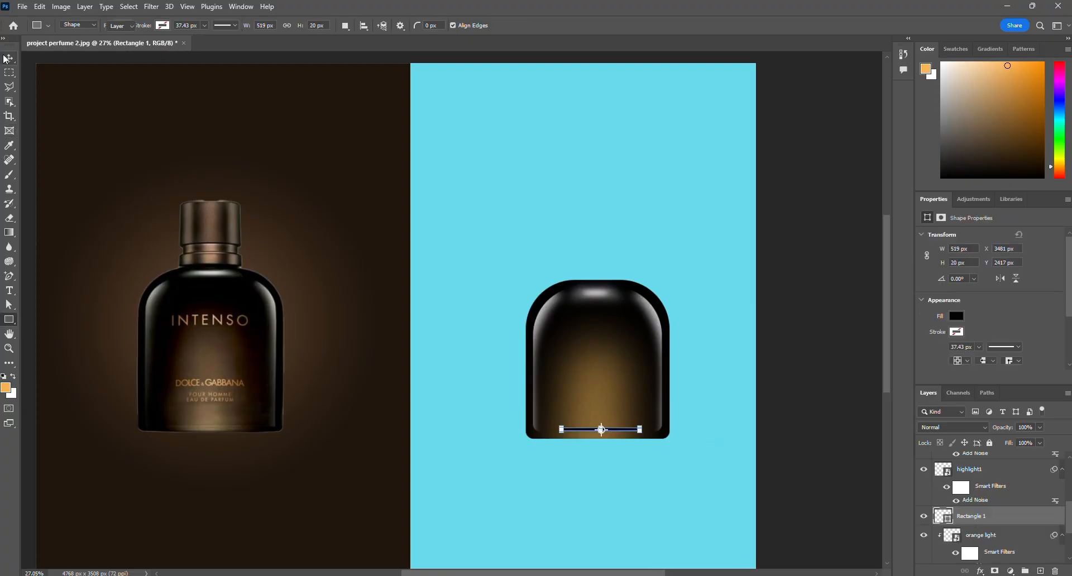
{"action": "left_click", "coordinate": [662, 307], "text": "shift"}
{"action": "left_click", "coordinate": [252, 26]}
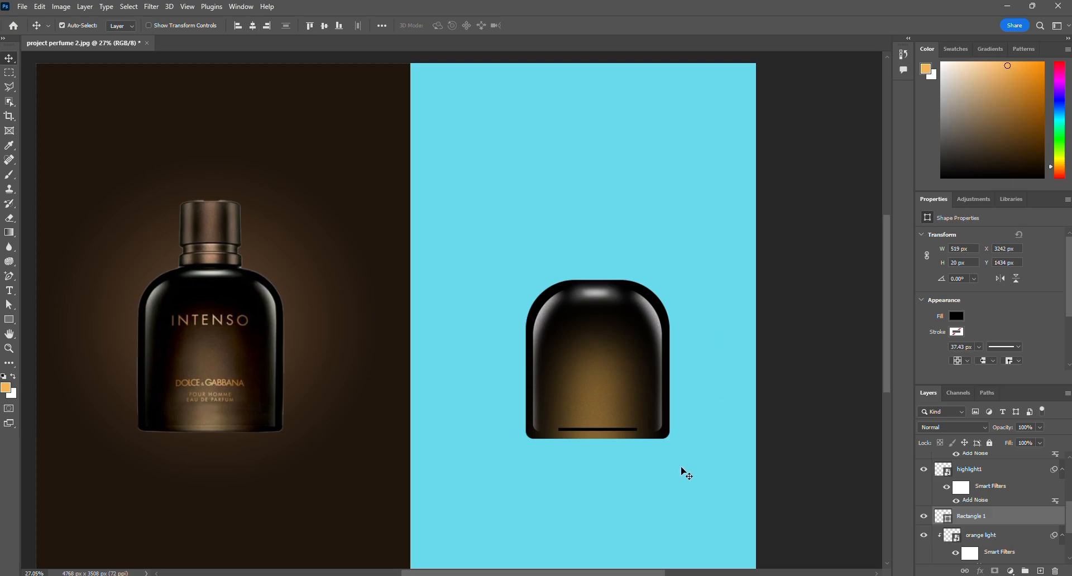
{"action": "scroll", "coordinate": [681, 471], "scroll_direction": "up", "scroll_amount": 1}
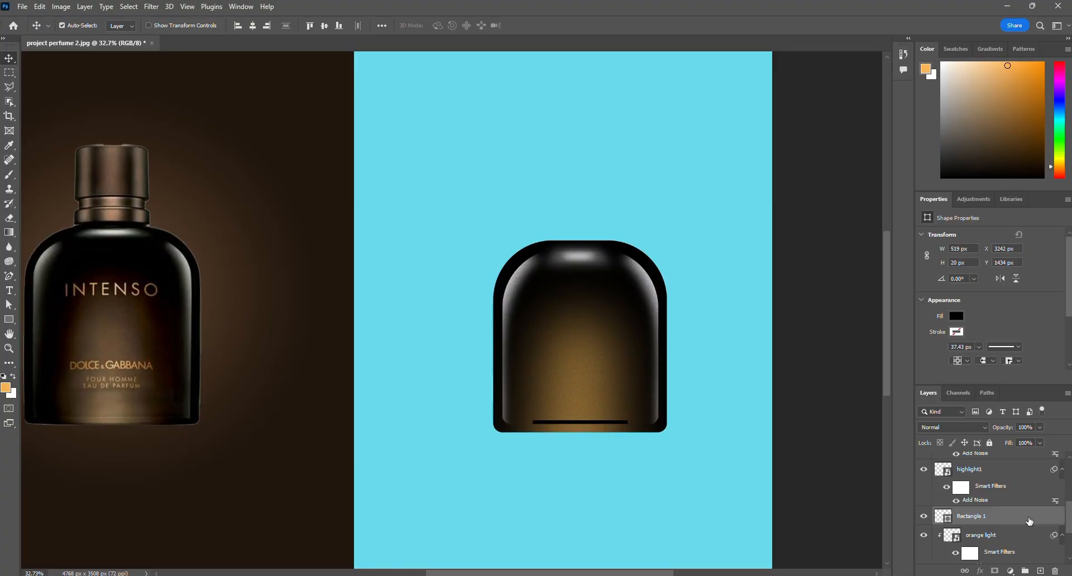
{"action": "right_click", "coordinate": [1039, 516]}
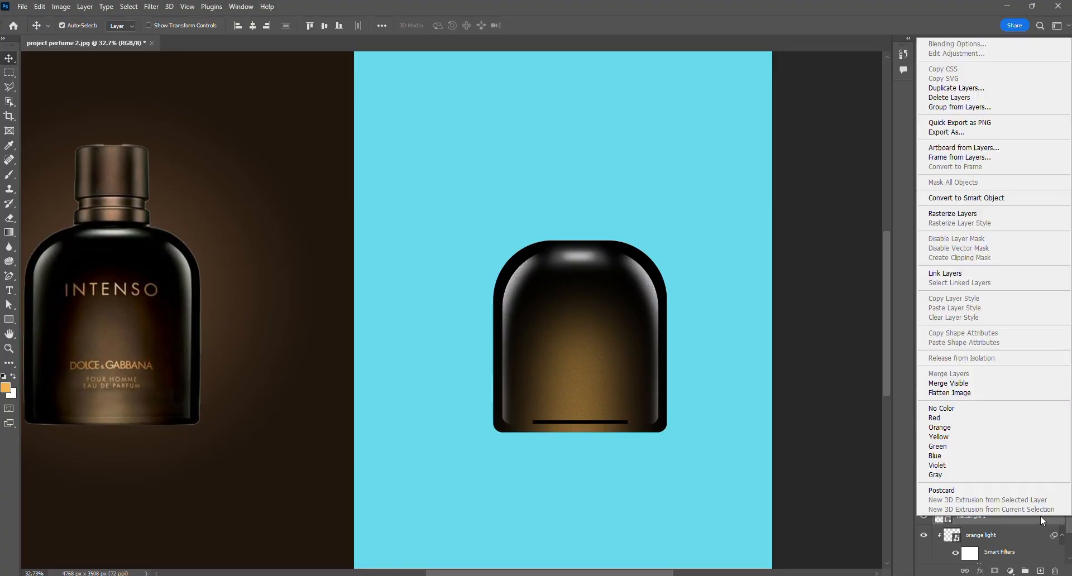
{"action": "left_click", "coordinate": [971, 218]}
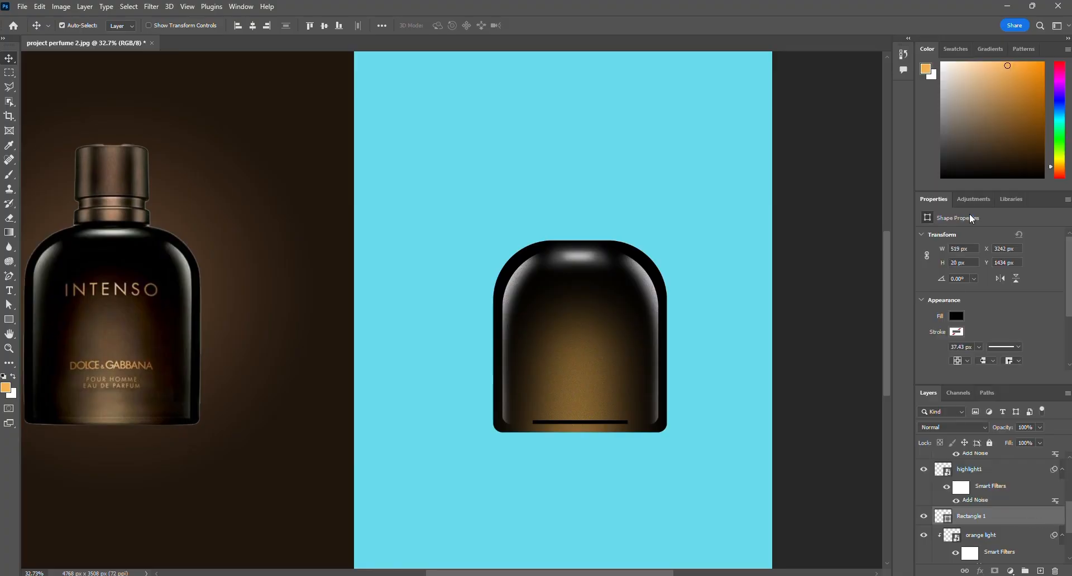
Soften the upper edge of the black bar with a soft 90 px eraser.
{"action": "left_click", "coordinate": [10, 217]}
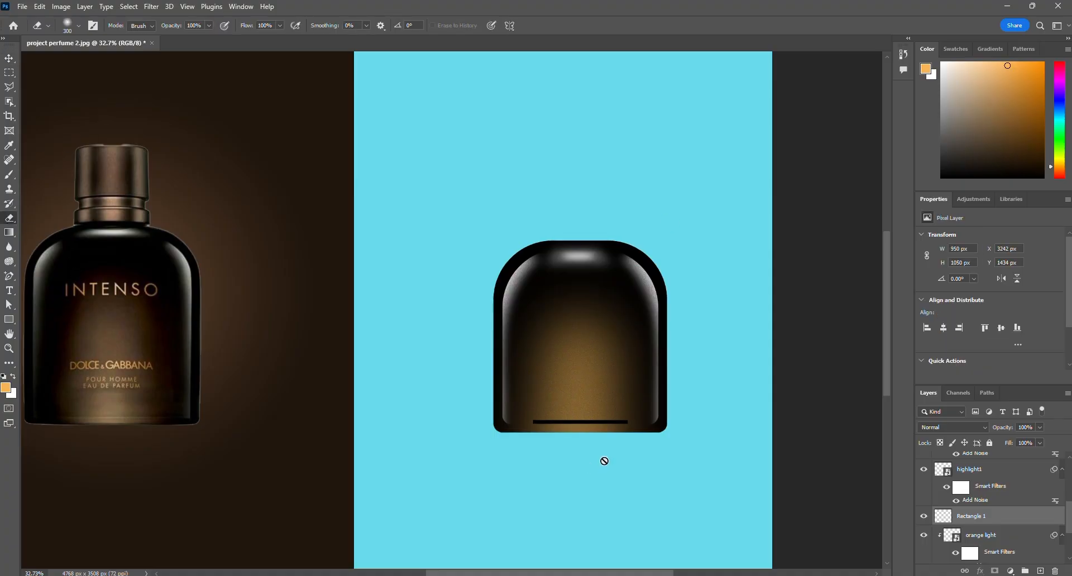
{"action": "left_click", "coordinate": [943, 520]}
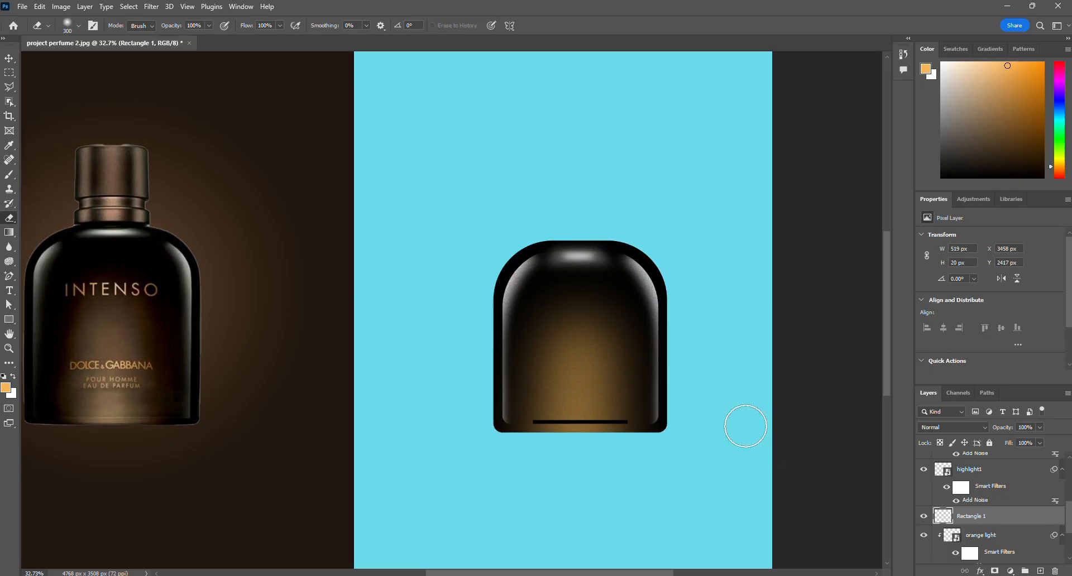
{"action": "key", "text": "bracketleft"}
{"action": "key", "text": "bracketleft"}
{"action": "key", "text": "bracketleft"}
{"action": "key", "text": "bracketleft"}
{"action": "key", "text": "bracketleft"}
{"action": "key", "text": "bracketleft"}
{"action": "key", "text": "bracketleft"}
{"action": "scroll", "coordinate": [555, 409], "scroll_direction": "up", "scroll_amount": 1}
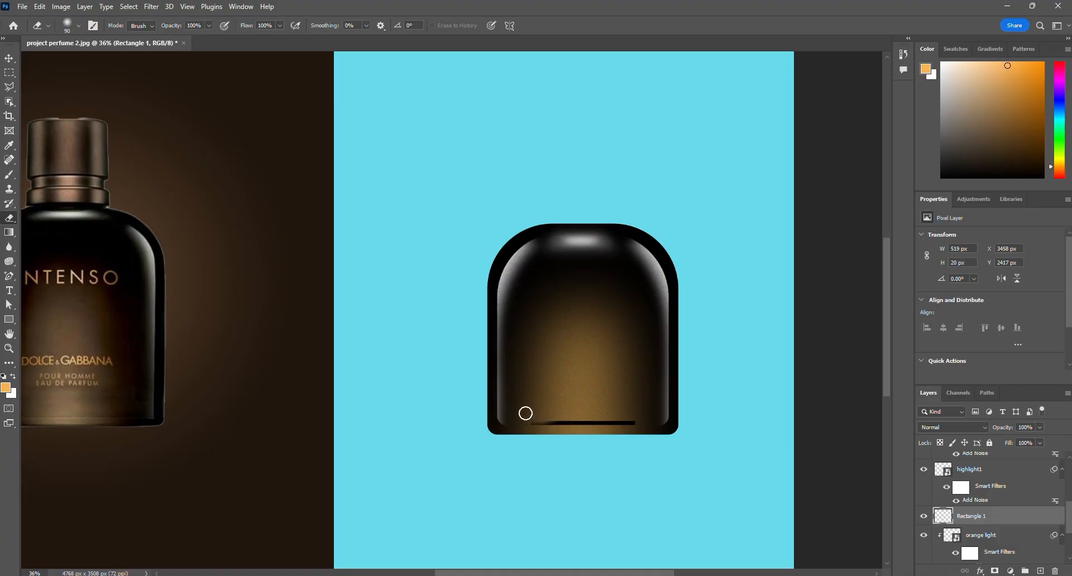
{"action": "mouse_move", "coordinate": [554, 414]}
{"action": "left_mouse_down"}
{"action": "mouse_move", "coordinate": [645, 413]}
{"action": "mouse_move", "coordinate": [619, 414]}
{"action": "left_mouse_up"}
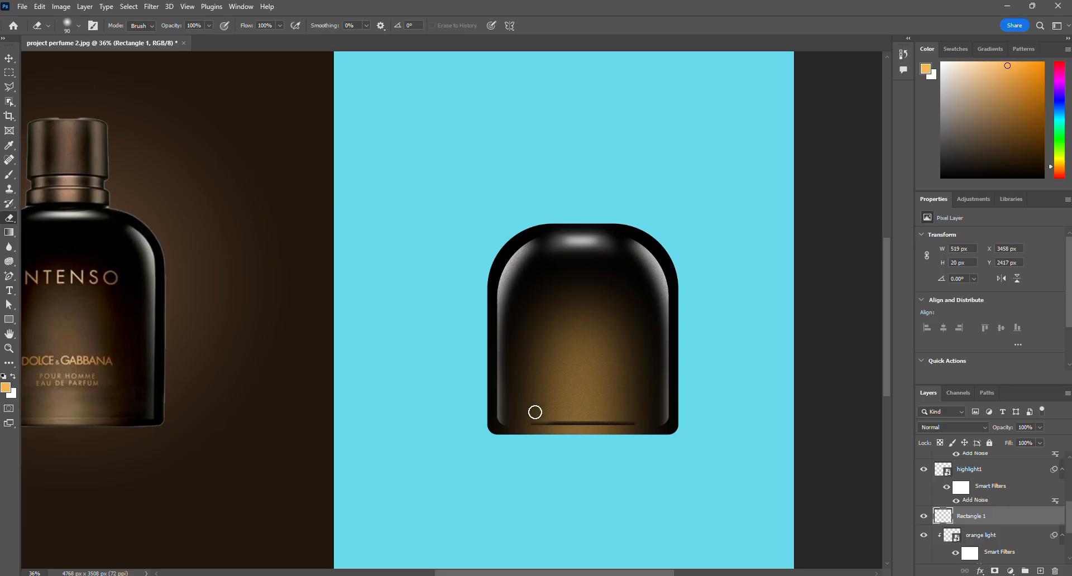
Apply a slight Gaussian Blur to the black bar as a smart object and set its opacity to 53%.
{"action": "right_click", "coordinate": [1021, 514]}
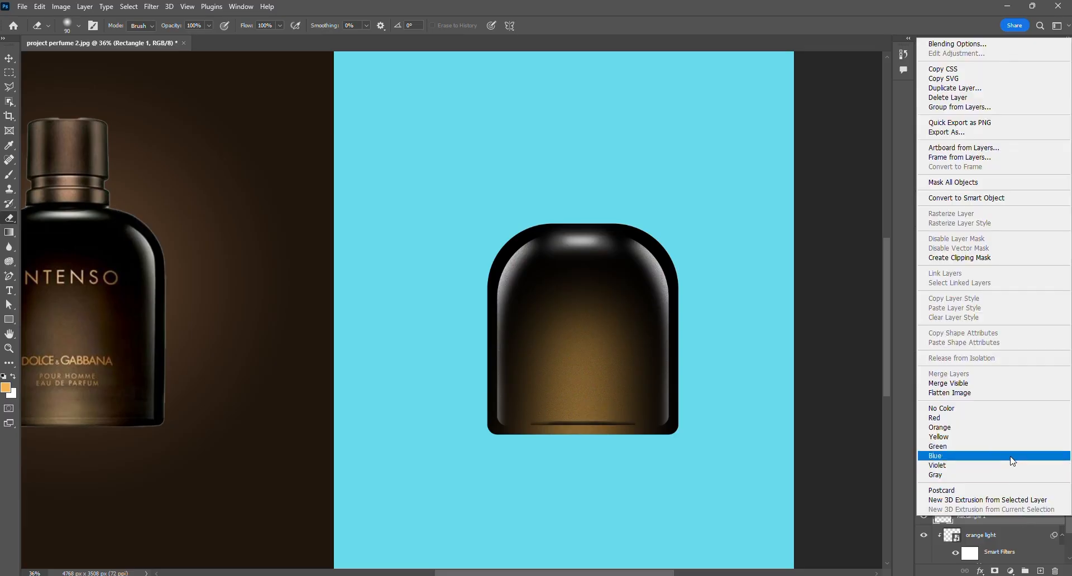
{"action": "left_click", "coordinate": [988, 200]}
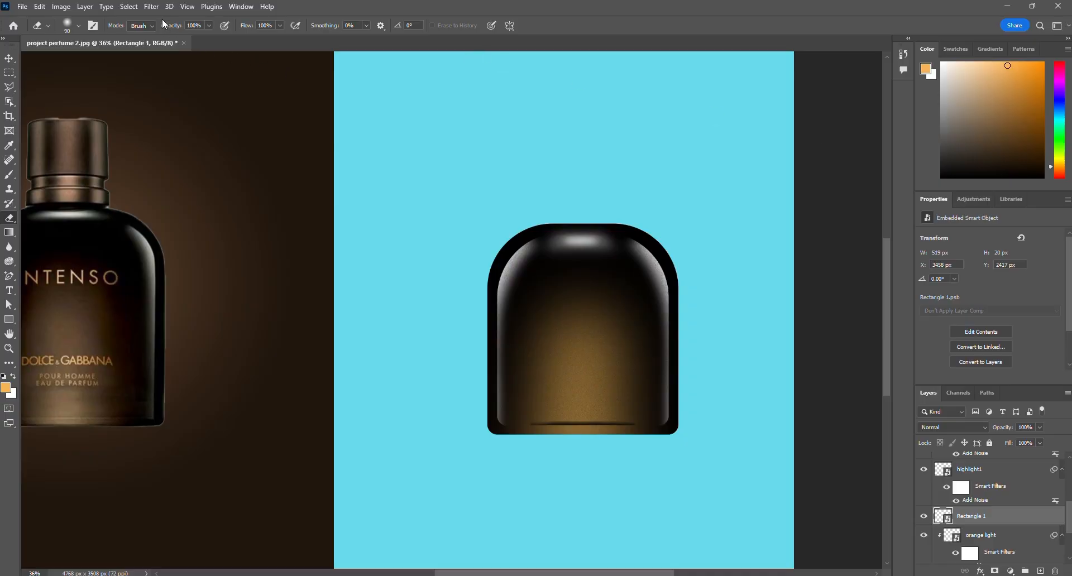
{"action": "left_click", "coordinate": [151, 6]}
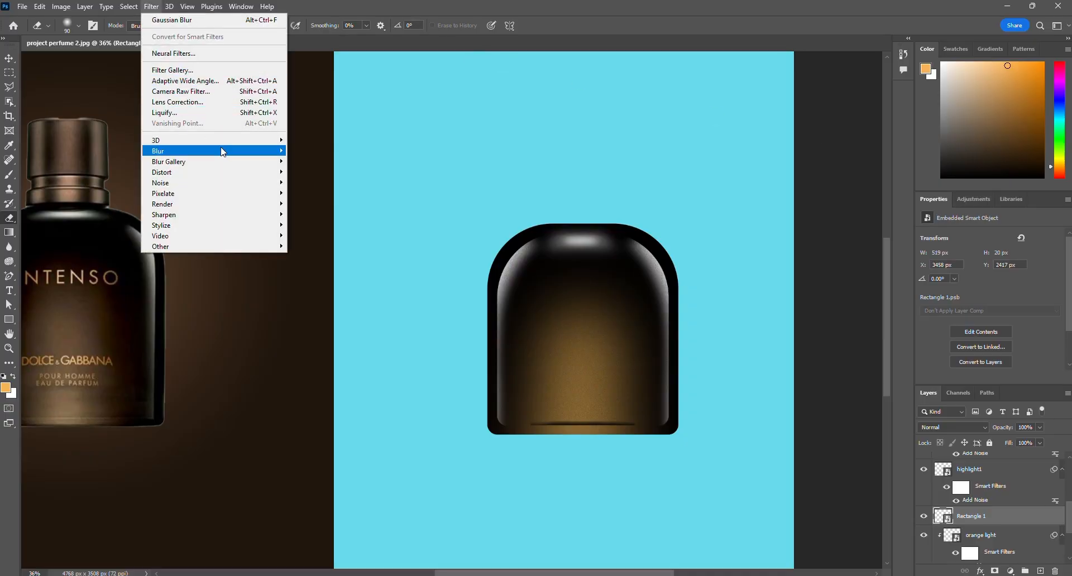
{"action": "left_click", "coordinate": [330, 196]}
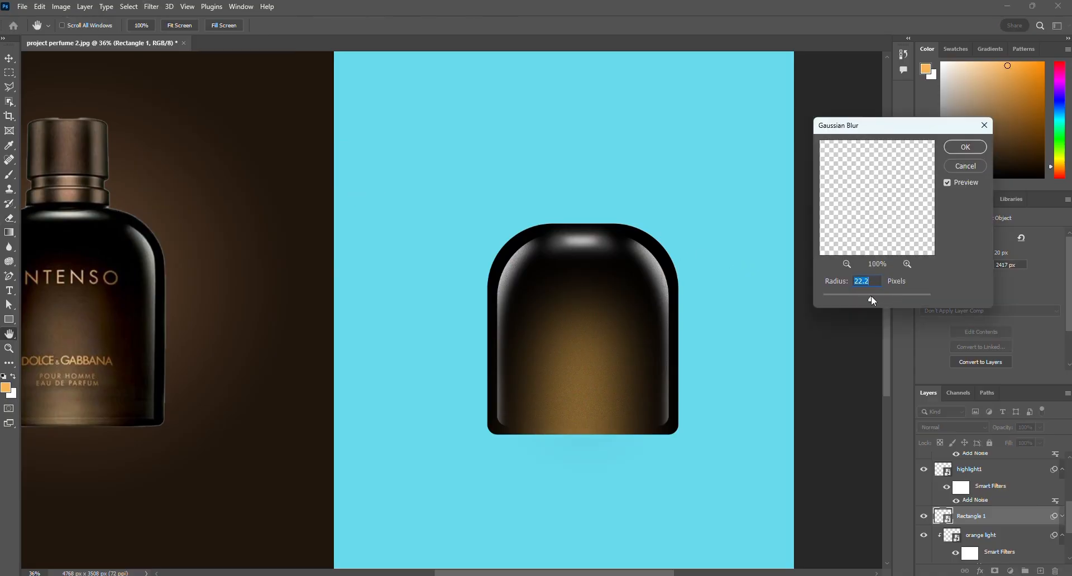
{"action": "left_click_drag", "start_coordinate": [835, 297], "coordinate": [833, 296]}
{"action": "left_click", "coordinate": [963, 148]}
{"action": "left_click_drag", "start_coordinate": [1009, 430], "coordinate": [983, 431]}
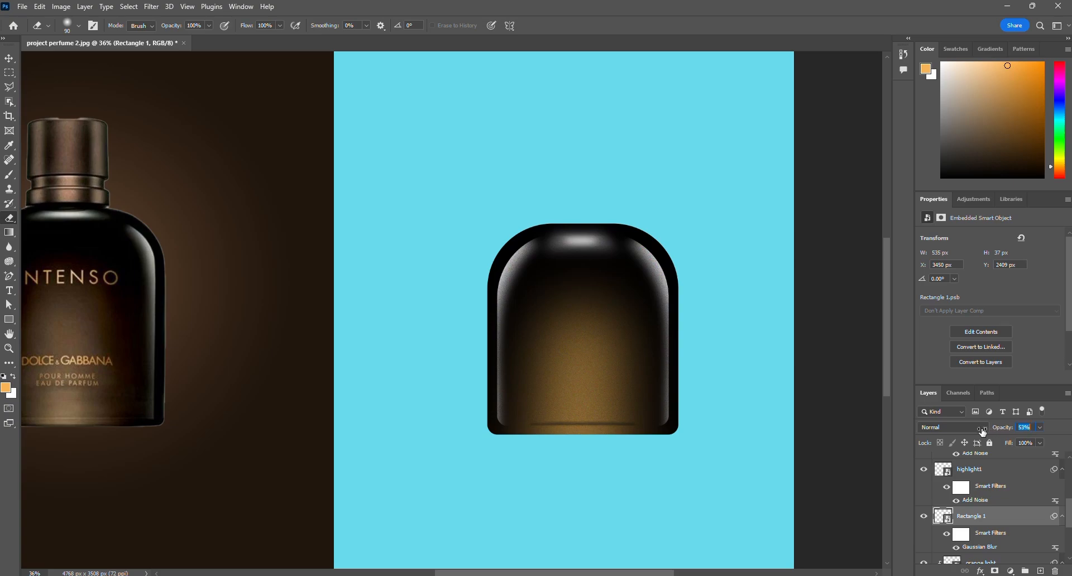
Set the black bar's opacity to 61% and draw a thin white rectangle about 464 by 17 px over it near the body's base.
{"action": "left_click_drag", "start_coordinate": [982, 431], "coordinate": [986, 432]}
{"action": "left_click", "coordinate": [9, 320]}
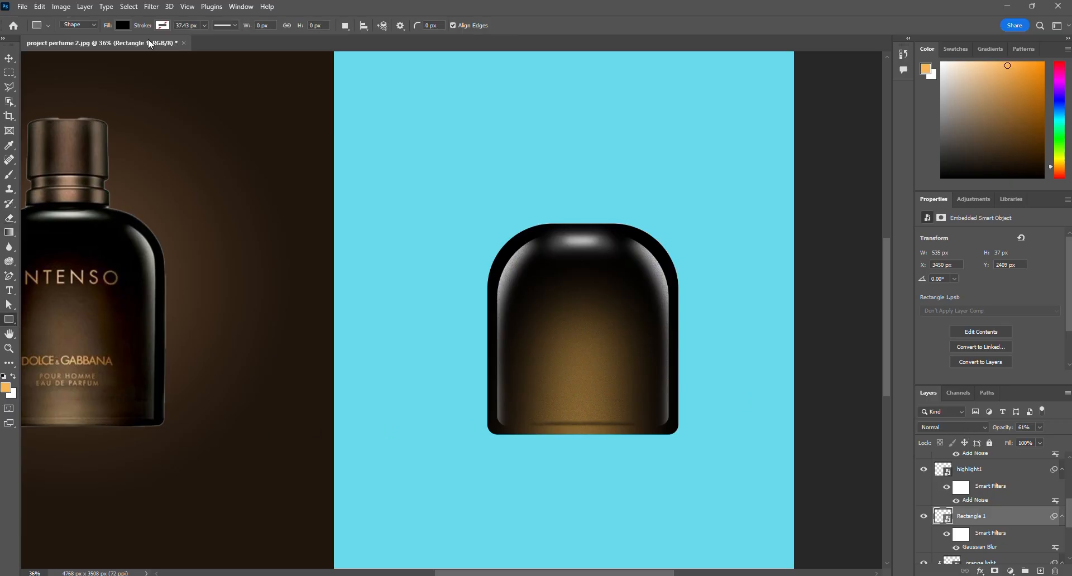
{"action": "left_click", "coordinate": [122, 25]}
{"action": "left_click", "coordinate": [146, 85]}
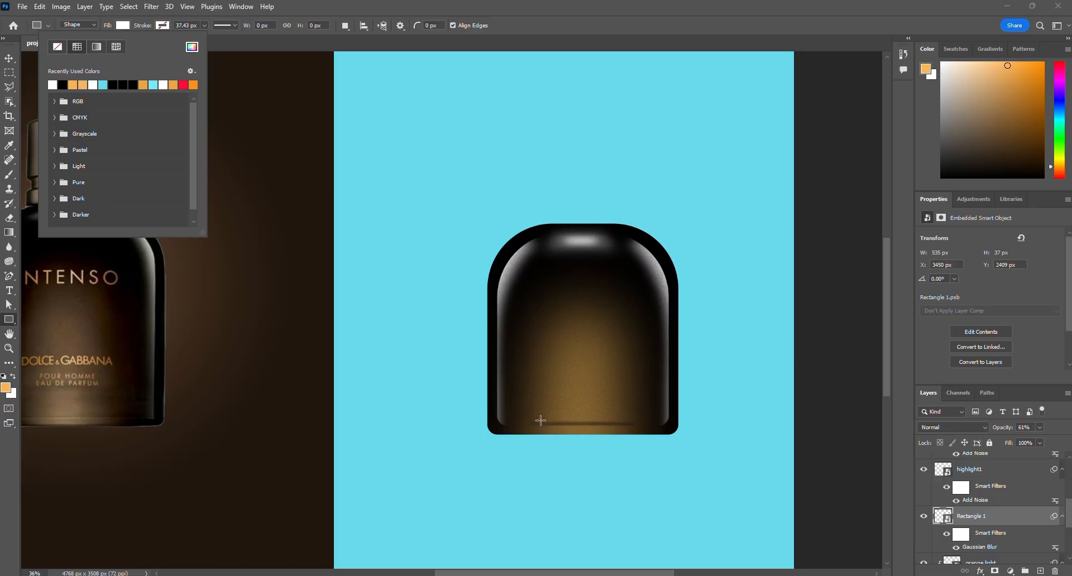
{"action": "left_click_drag", "start_coordinate": [539, 420], "coordinate": [631, 423]}
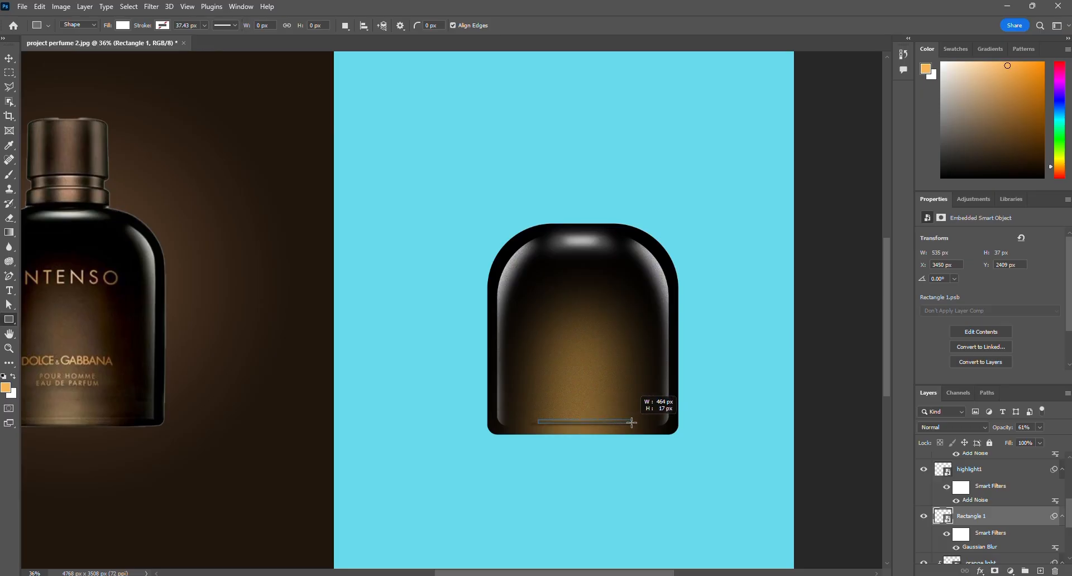
{"action": "left_click_drag", "start_coordinate": [631, 422], "coordinate": [632, 422]}
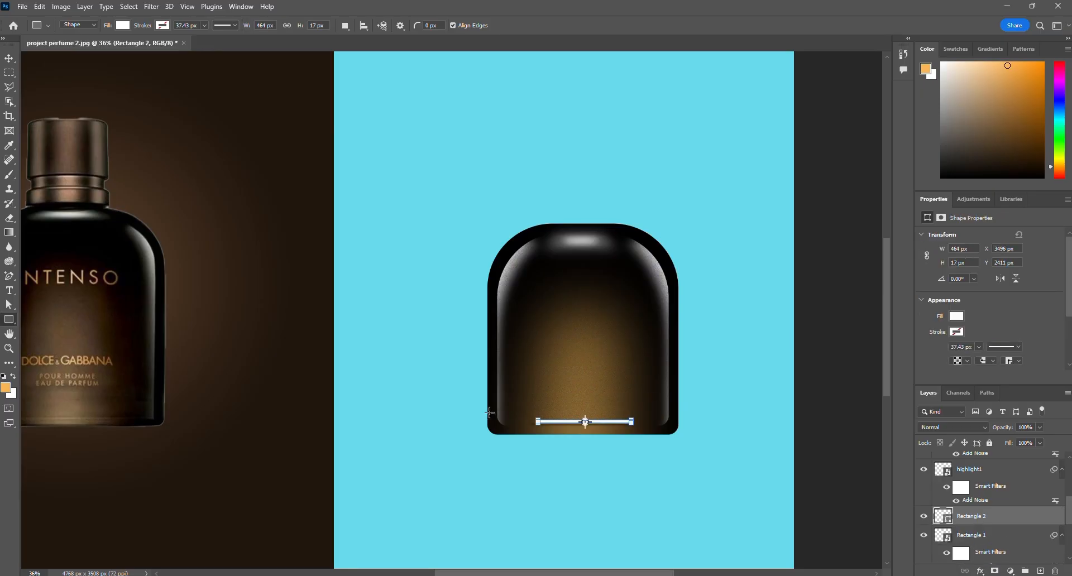
Rasterize the white bar and soften its upper edge with a soft 90 px eraser.
{"action": "right_click", "coordinate": [1035, 514]}
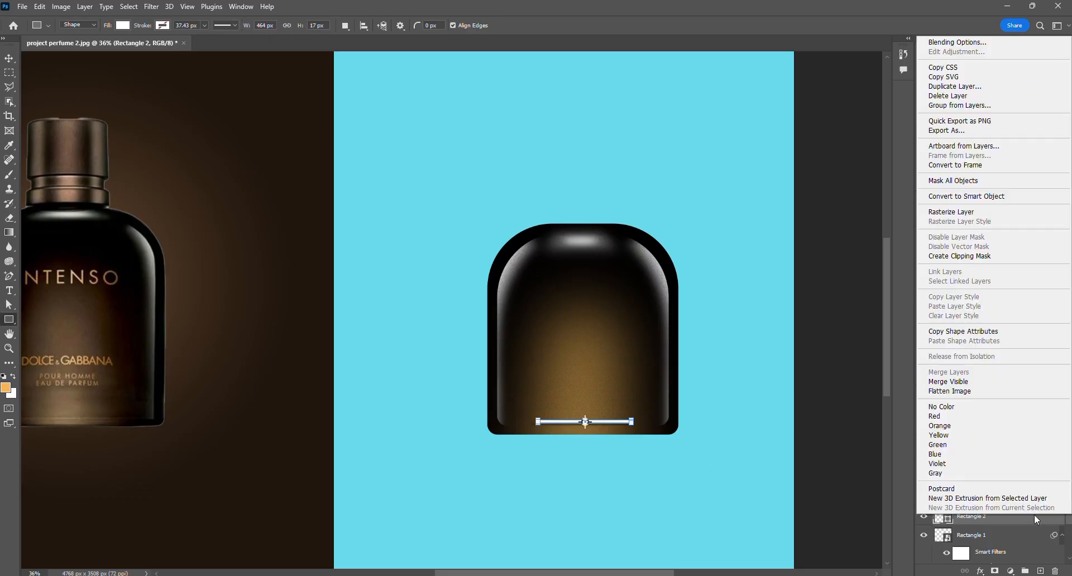
{"action": "left_click", "coordinate": [960, 214]}
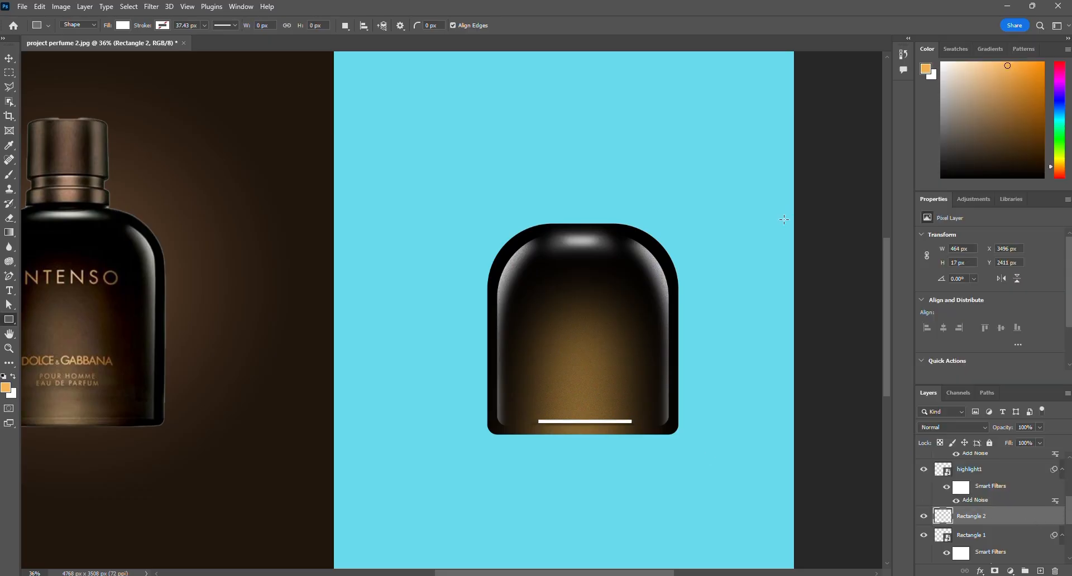
{"action": "left_click", "coordinate": [13, 219]}
{"action": "scroll", "coordinate": [557, 414], "scroll_direction": "up", "scroll_amount": 2}
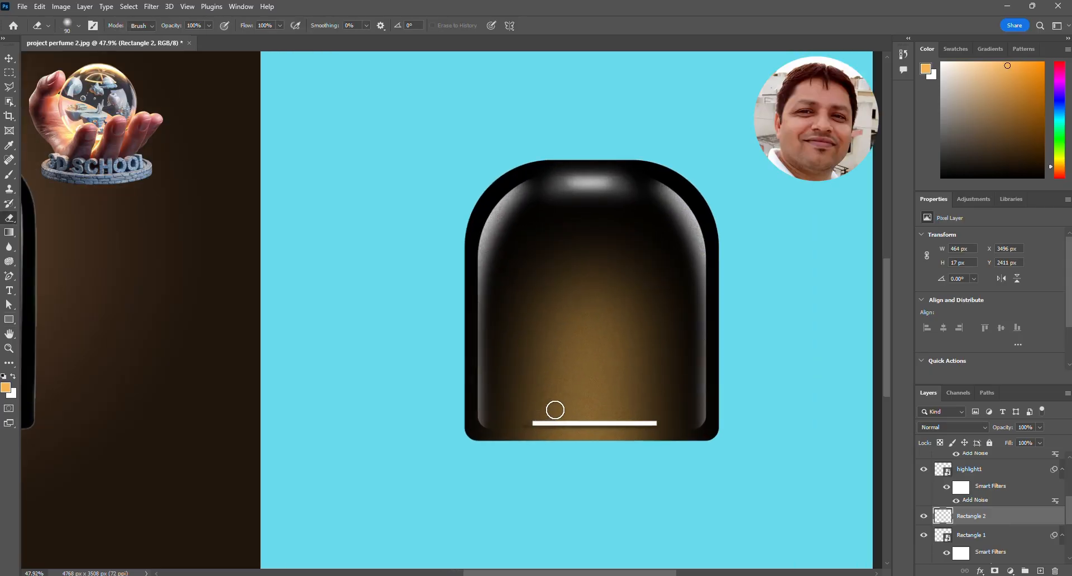
{"action": "mouse_move", "coordinate": [555, 410]}
{"action": "left_mouse_down"}
{"action": "mouse_move", "coordinate": [520, 412]}
{"action": "mouse_move", "coordinate": [641, 400]}
{"action": "mouse_move", "coordinate": [642, 411]}
{"action": "mouse_move", "coordinate": [677, 412]}
{"action": "mouse_move", "coordinate": [489, 412]}
{"action": "mouse_move", "coordinate": [667, 412]}
{"action": "mouse_move", "coordinate": [547, 408]}
{"action": "left_mouse_up"}
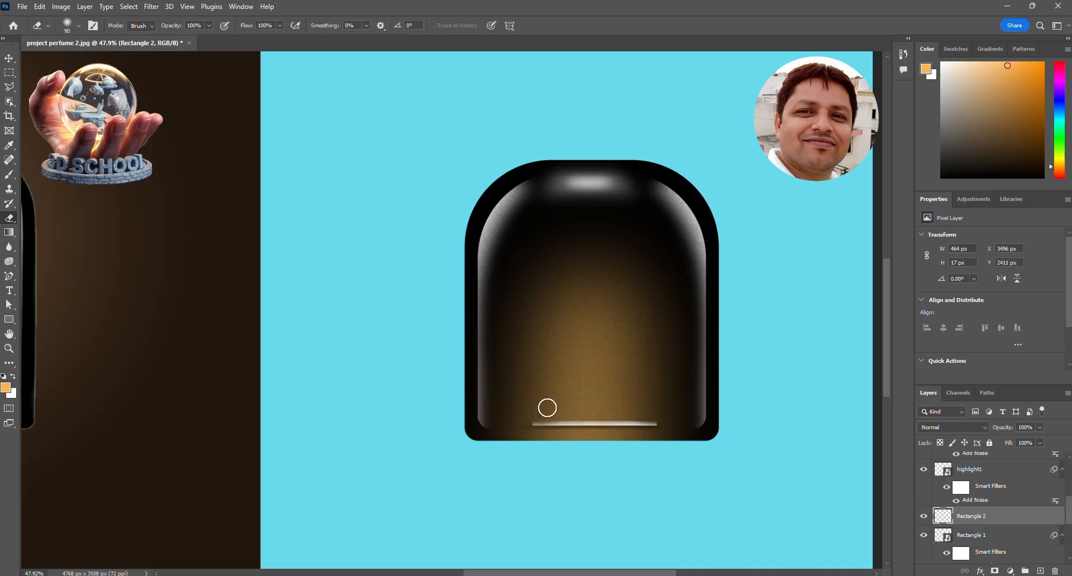
Apply a Gaussian Blur of about 6.4 px to the white bar as a smart object and set its opacity to 28%.
{"action": "right_click", "coordinate": [1023, 514]}
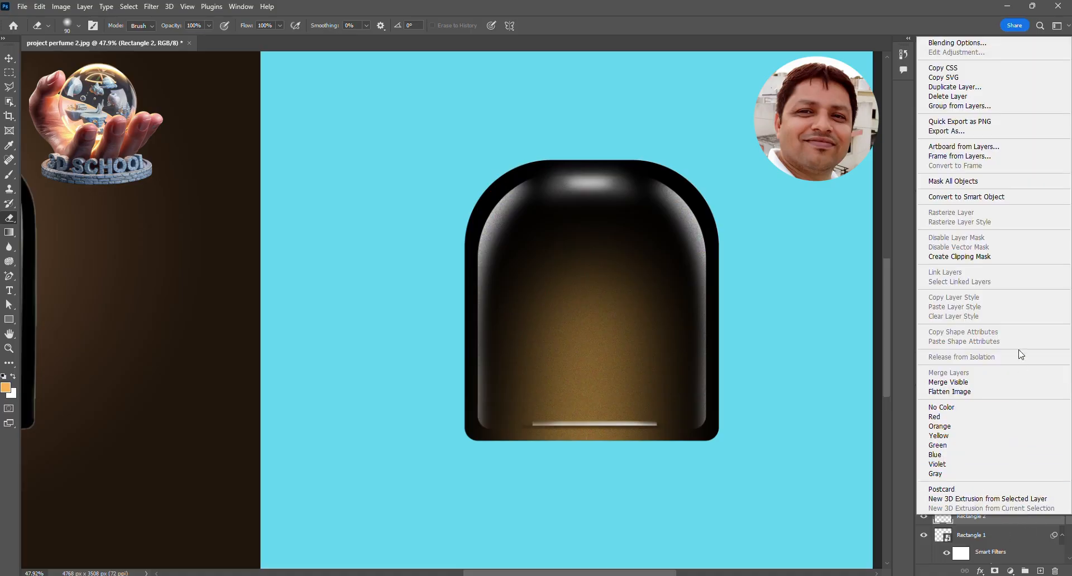
{"action": "left_click", "coordinate": [991, 202]}
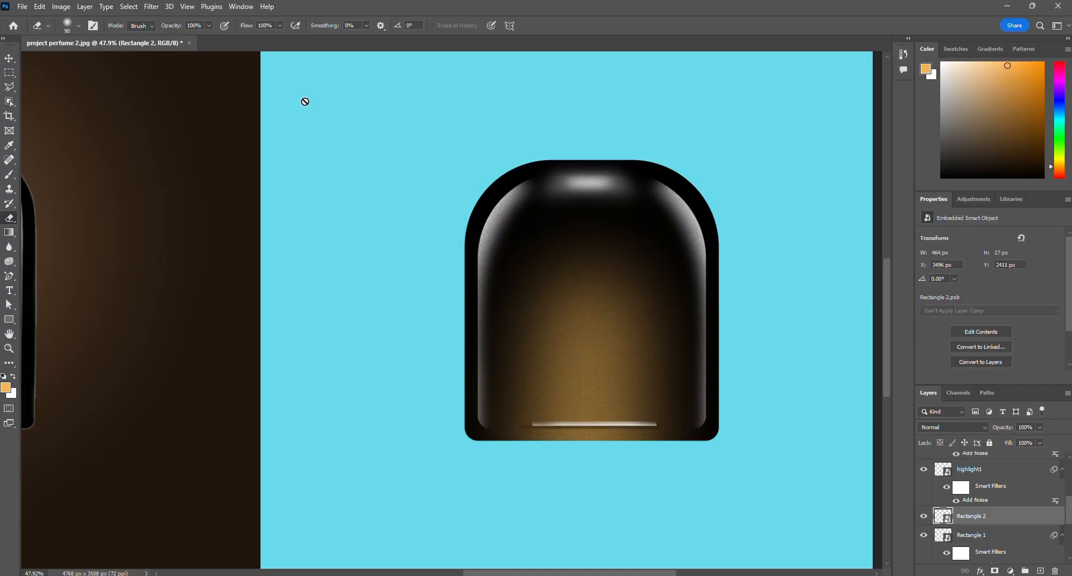
{"action": "left_click", "coordinate": [152, 6]}
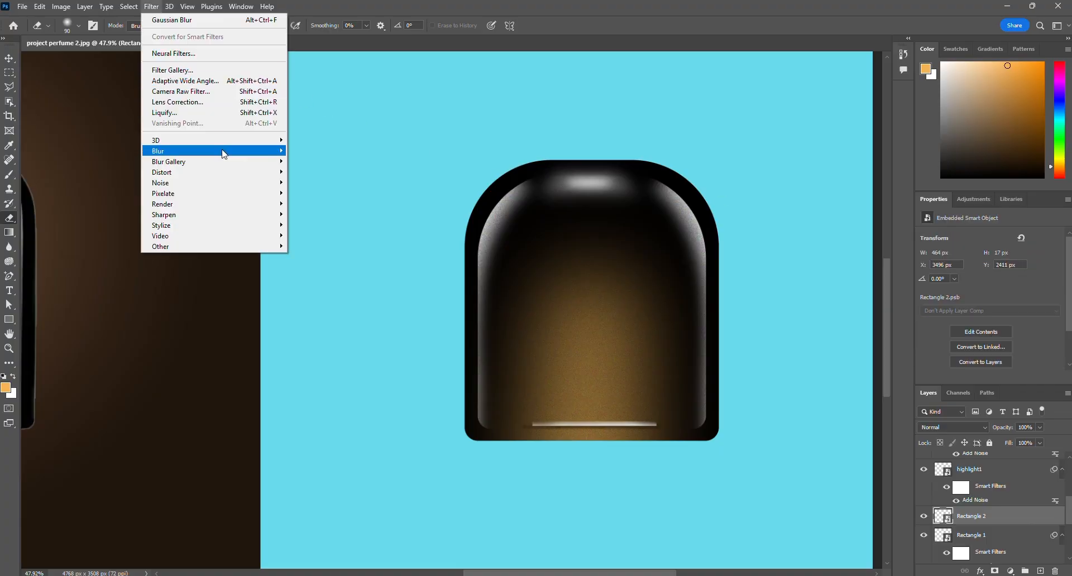
{"action": "left_click", "coordinate": [319, 195]}
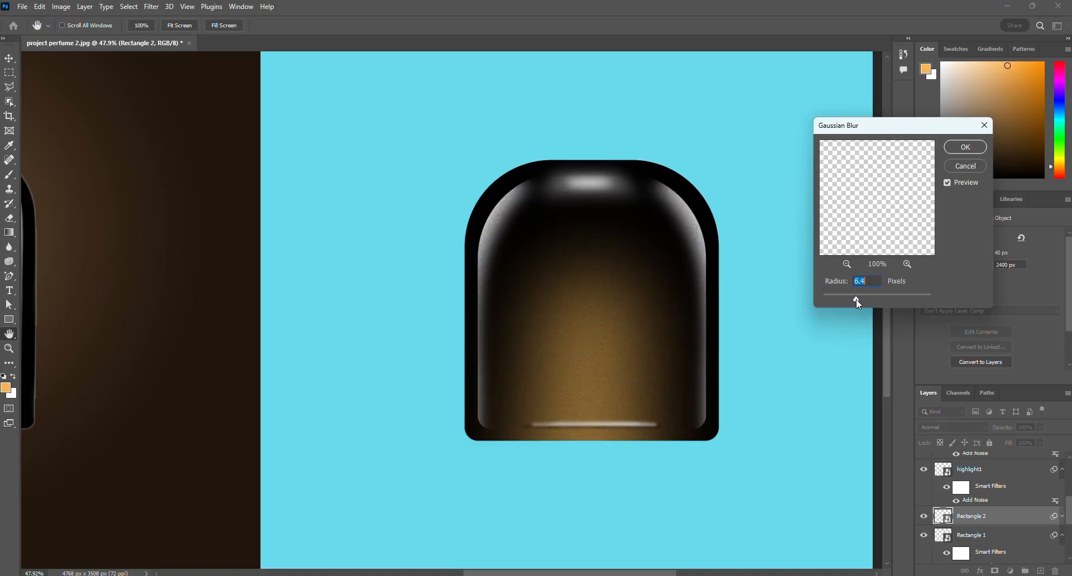
{"action": "left_click", "coordinate": [965, 147]}
{"action": "left_click_drag", "start_coordinate": [1009, 431], "coordinate": [969, 430]}
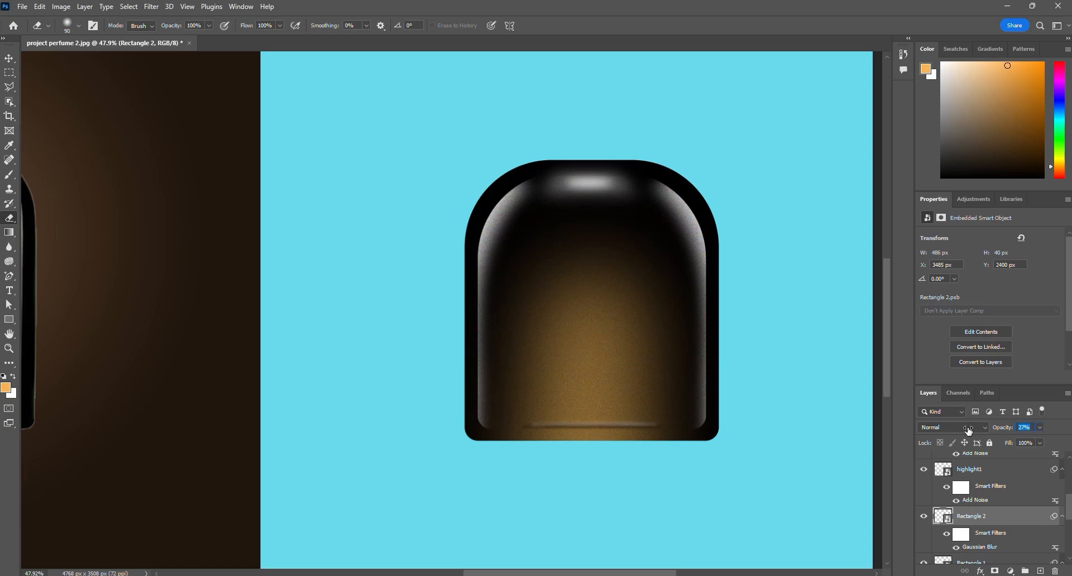
Move the white bar down 13 px and set its opacity to 34%.
{"action": "scroll", "coordinate": [496, 385], "scroll_direction": "down", "scroll_amount": 2}
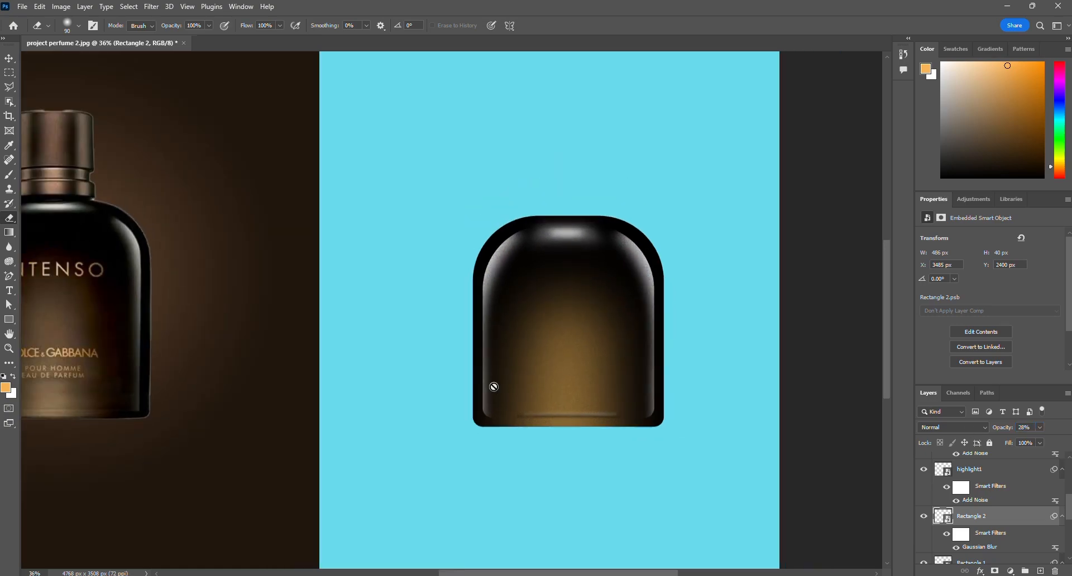
{"action": "left_click", "coordinate": [9, 57]}
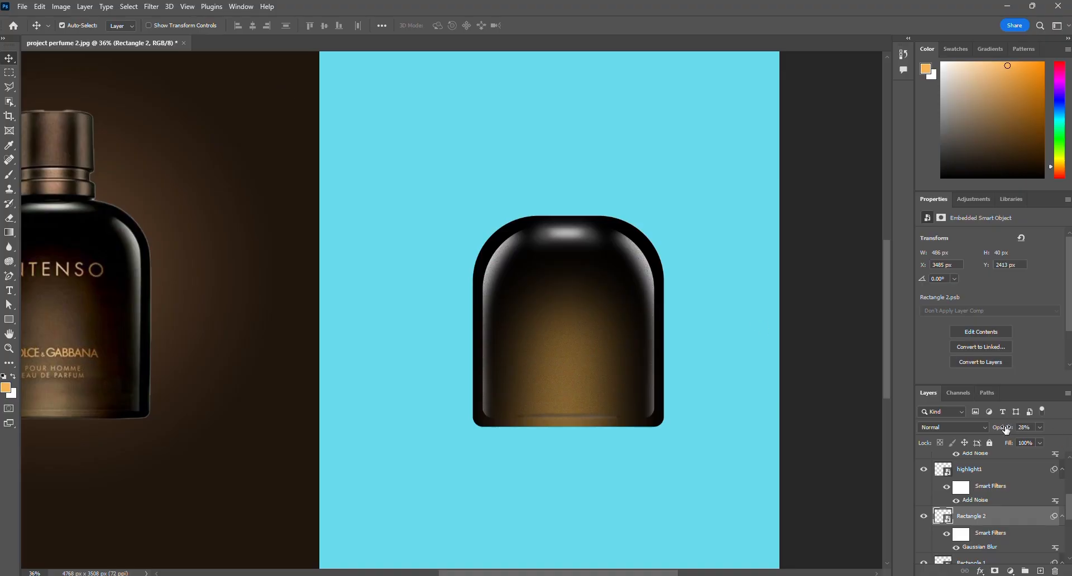
{"action": "left_click_drag", "start_coordinate": [1006, 428], "coordinate": [1008, 428]}
Transform the black bar near the body's base to 55% height, keeping its lower edge in place.
{"action": "scroll", "coordinate": [986, 535], "scroll_direction": "down", "scroll_amount": 1}
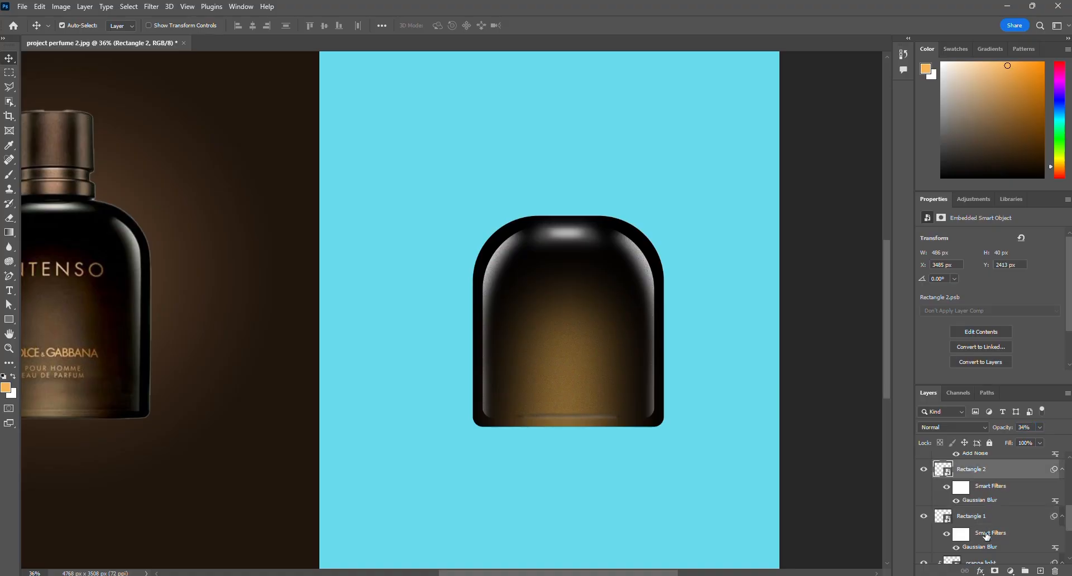
{"action": "left_click", "coordinate": [982, 519]}
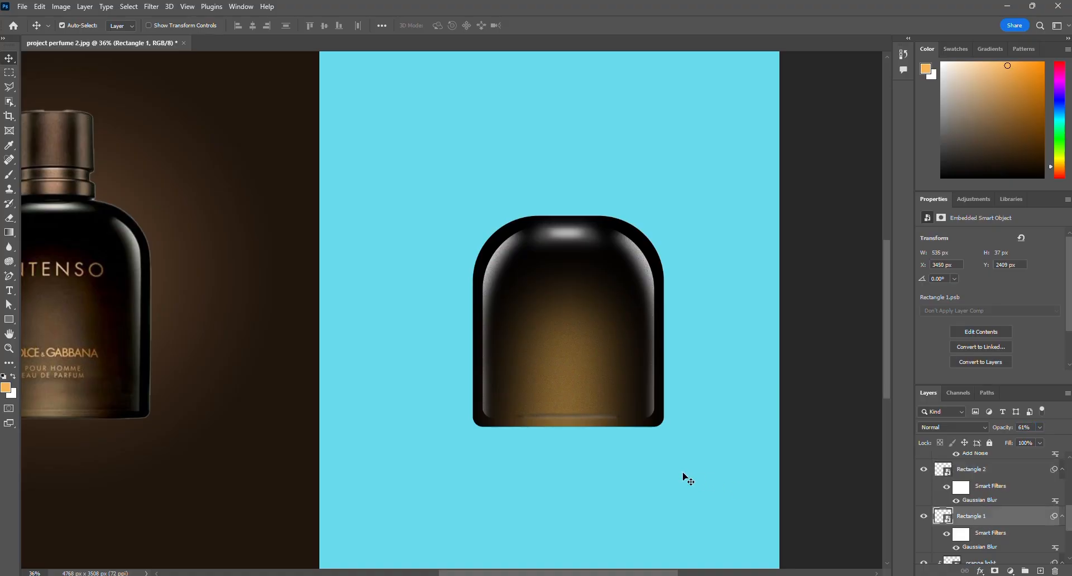
{"action": "scroll", "coordinate": [593, 449], "scroll_direction": "up", "scroll_amount": 2}
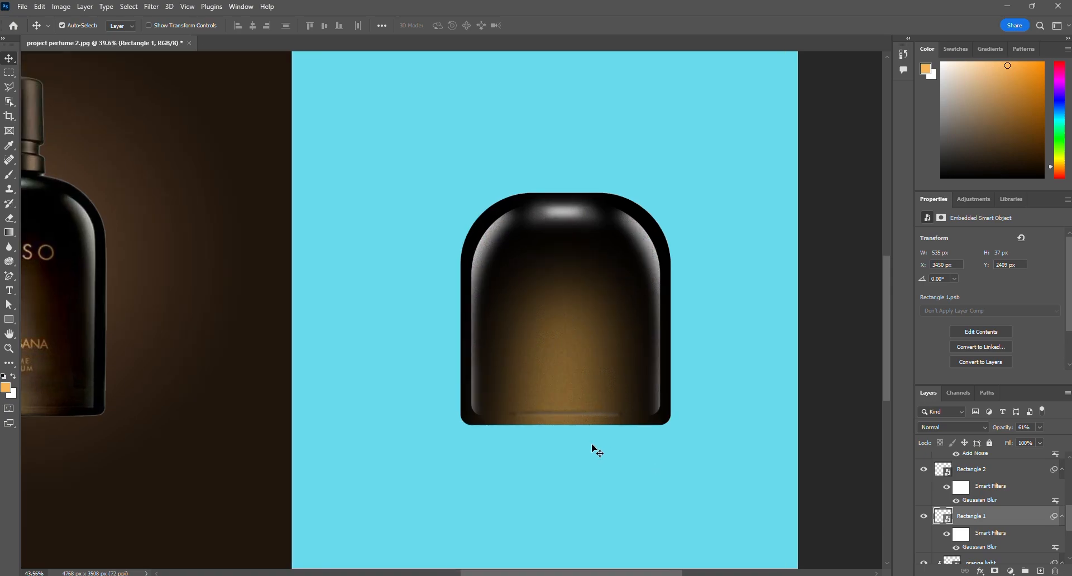
{"action": "key", "text": "ctrl+t"}
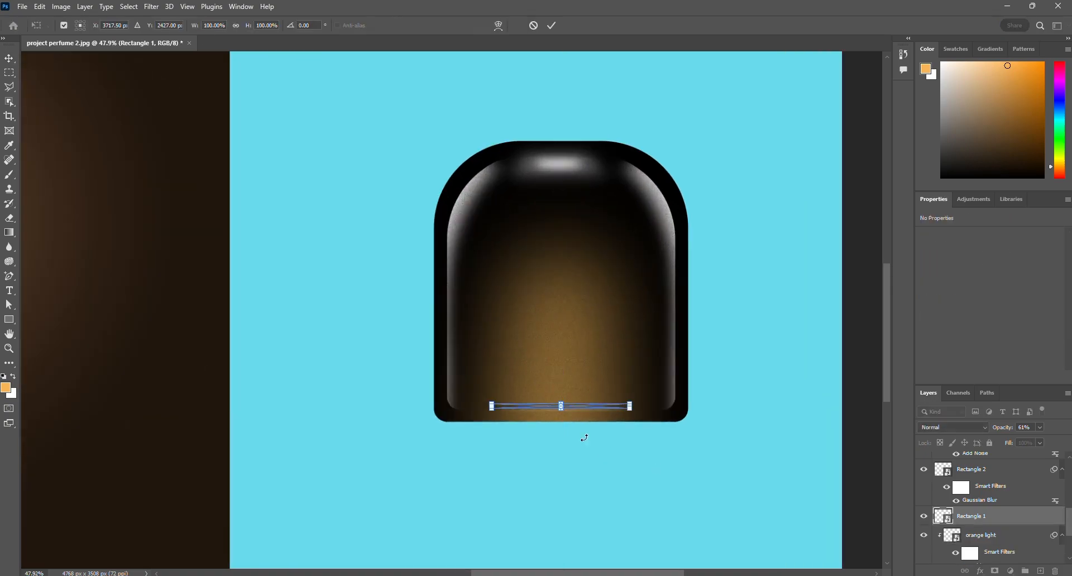
{"action": "scroll", "coordinate": [567, 426], "scroll_direction": "up", "scroll_amount": 4}
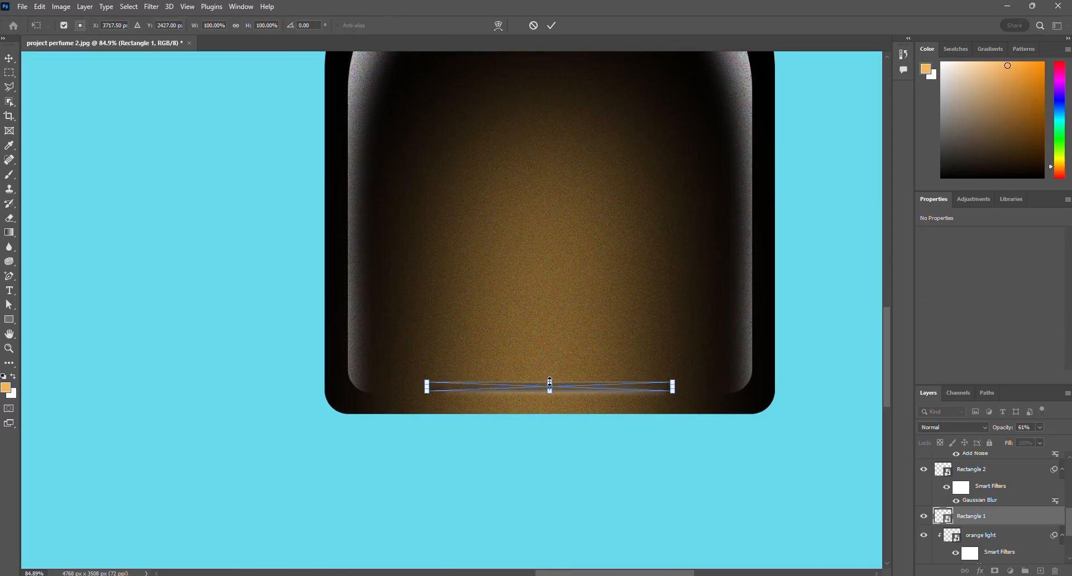
{"action": "left_click_drag", "start_coordinate": [550, 383], "coordinate": [551, 389]}
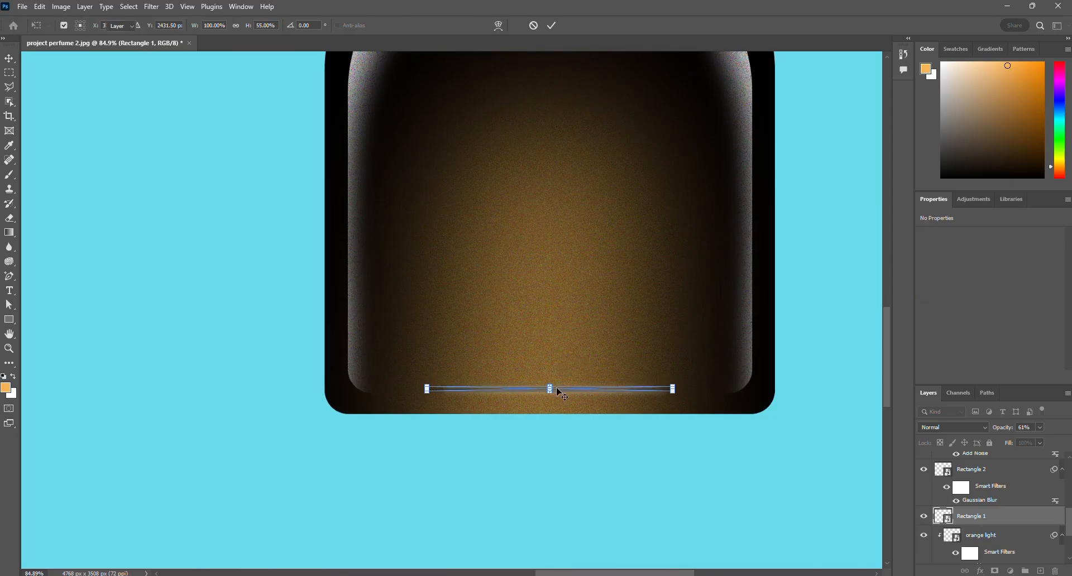
{"action": "key", "text": "Return"}
{"action": "scroll", "coordinate": [556, 393], "scroll_direction": "down", "scroll_amount": 4}
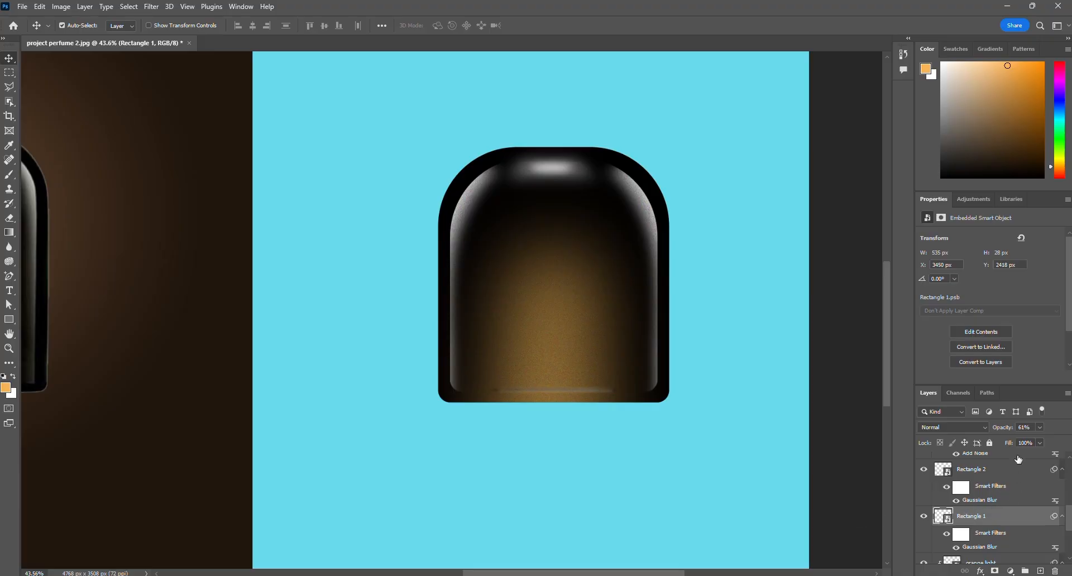
Set the black bar's opacity to 60% and the white bar's opacity to 42%.
{"action": "left_click_drag", "start_coordinate": [1003, 430], "coordinate": [1015, 428]}
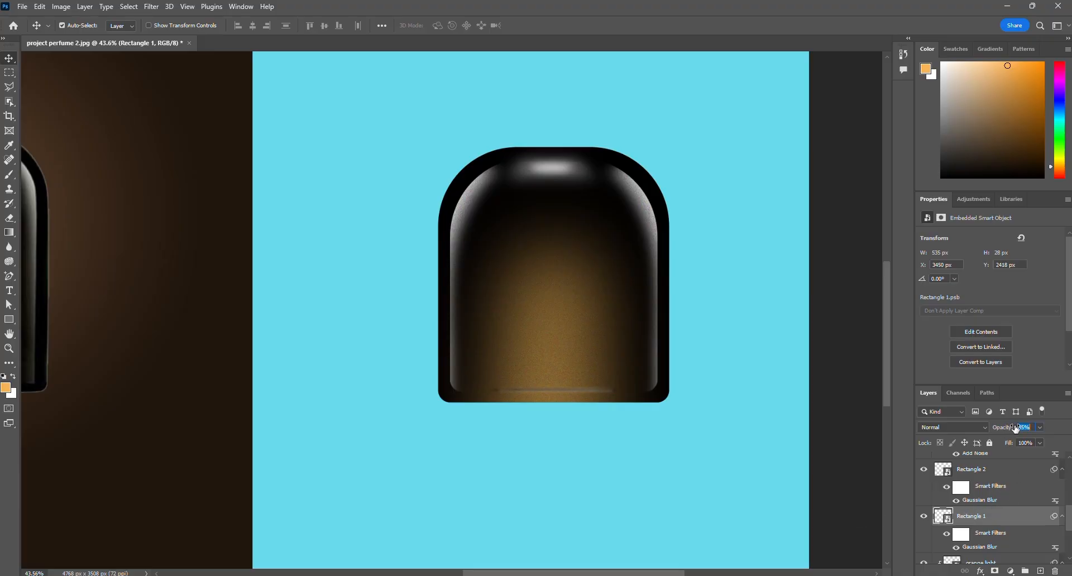
{"action": "left_click", "coordinate": [993, 469]}
{"action": "left_click_drag", "start_coordinate": [1000, 429], "coordinate": [1005, 429]}
Nudge the white bar slightly down toward the bottle body's lower edge.
{"action": "scroll", "coordinate": [574, 379], "scroll_direction": "down", "scroll_amount": 5}
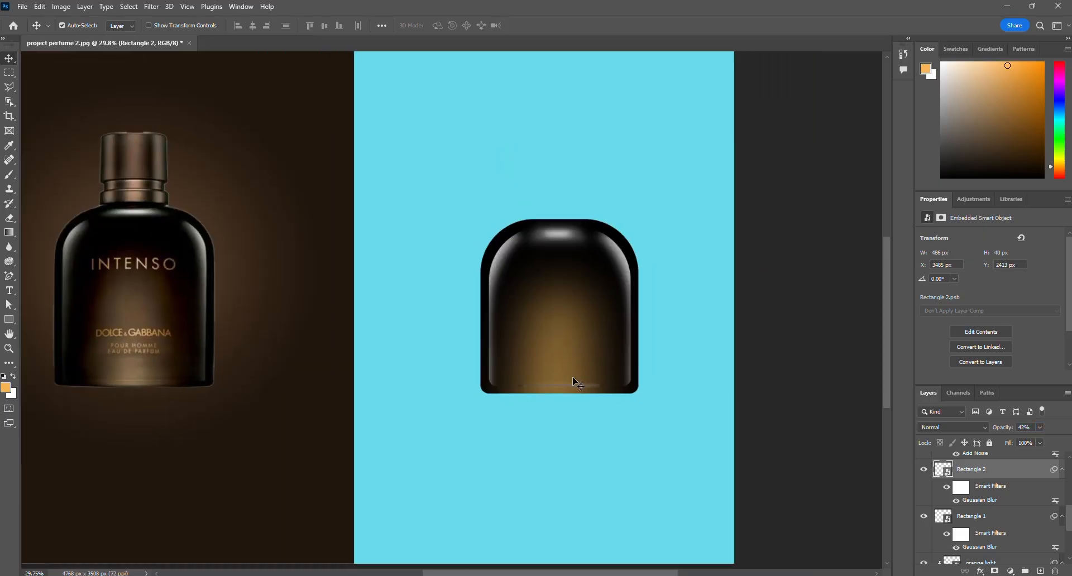
{"action": "scroll", "coordinate": [603, 413], "scroll_direction": "up", "scroll_amount": 1}
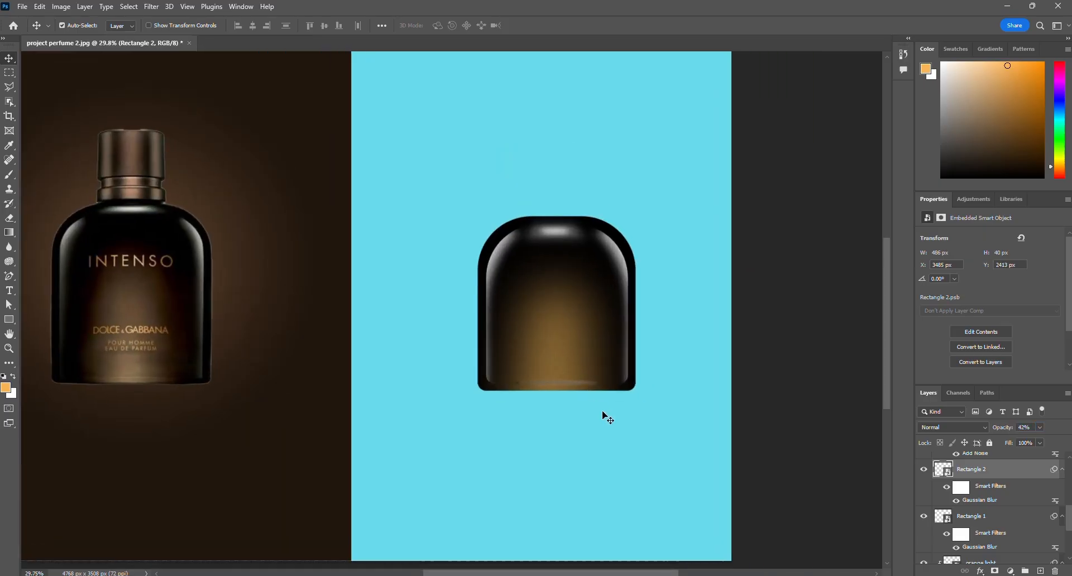
{"action": "key", "text": "Down"}
{"action": "key", "text": "Down"}
{"action": "key", "text": "Down"}
{"action": "key", "text": "Down"}
{"action": "key", "text": "Down"}
{"action": "key", "text": "Down"}
Nudge the black and white bars slightly up together and set the opacity of both to 24%.
{"action": "left_click", "coordinate": [992, 516]}
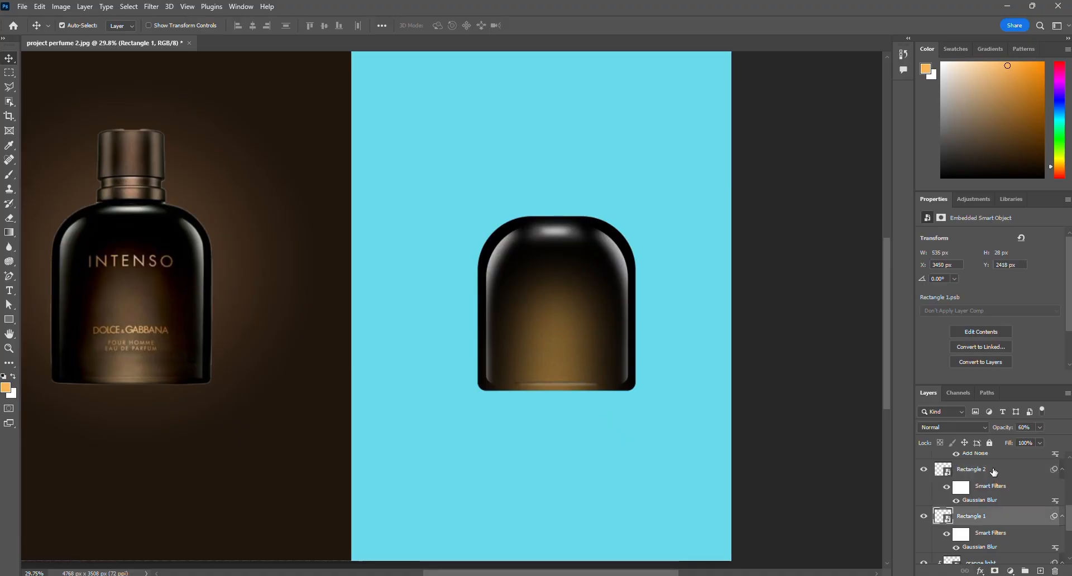
{"action": "left_click", "coordinate": [993, 471], "text": "shift"}
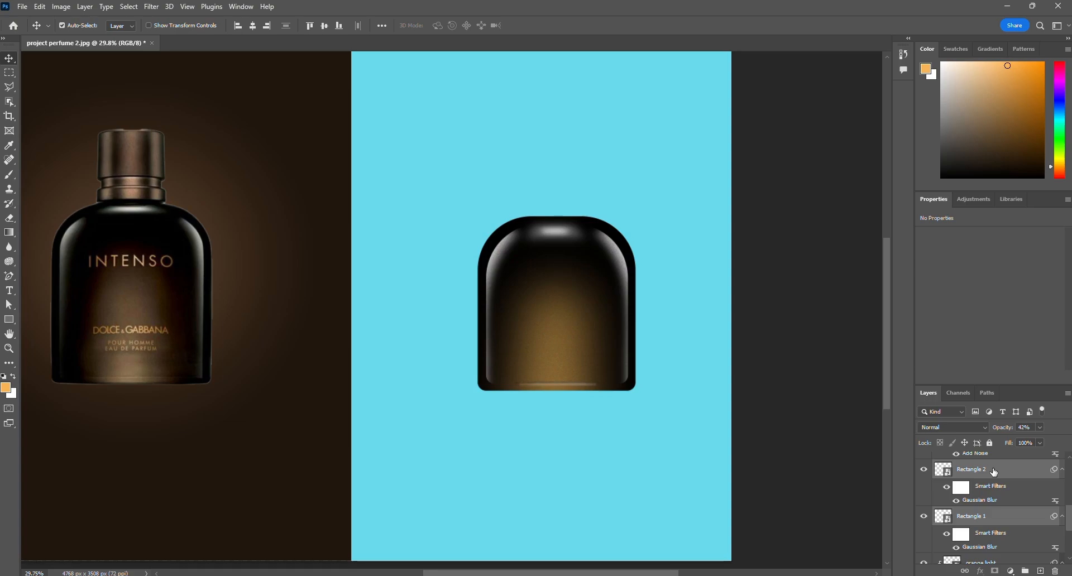
{"action": "key", "text": "Up"}
{"action": "key", "text": "Up"}
{"action": "key", "text": "Up"}
{"action": "left_click_drag", "start_coordinate": [1006, 429], "coordinate": [998, 429]}
{"action": "scroll", "coordinate": [651, 430], "scroll_direction": "down", "scroll_amount": 3}
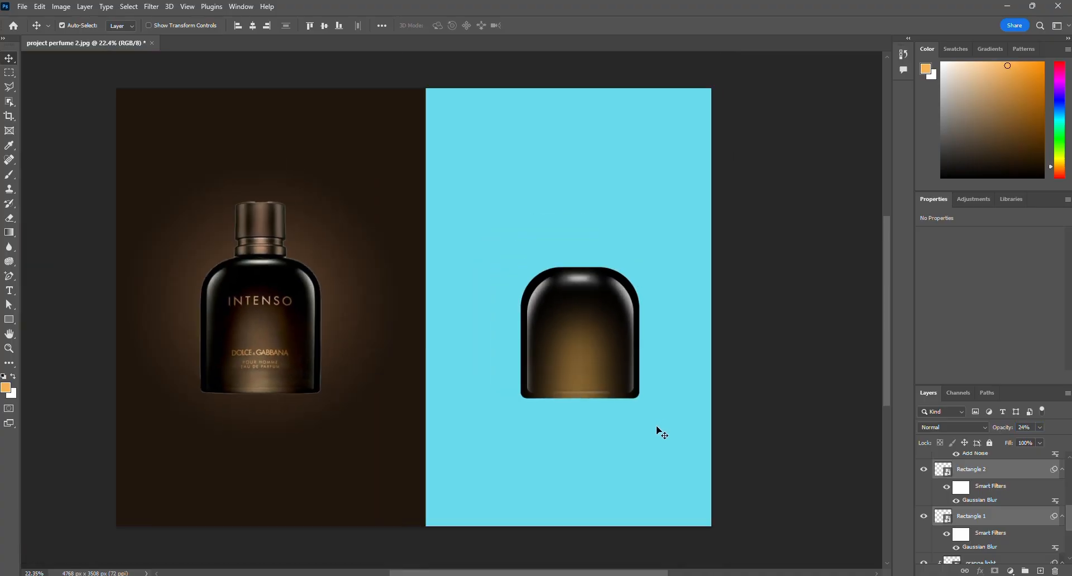
Rename the black bar's layer "black detail" and the white bar's layer "white detail".
{"action": "left_click", "coordinate": [990, 475]}
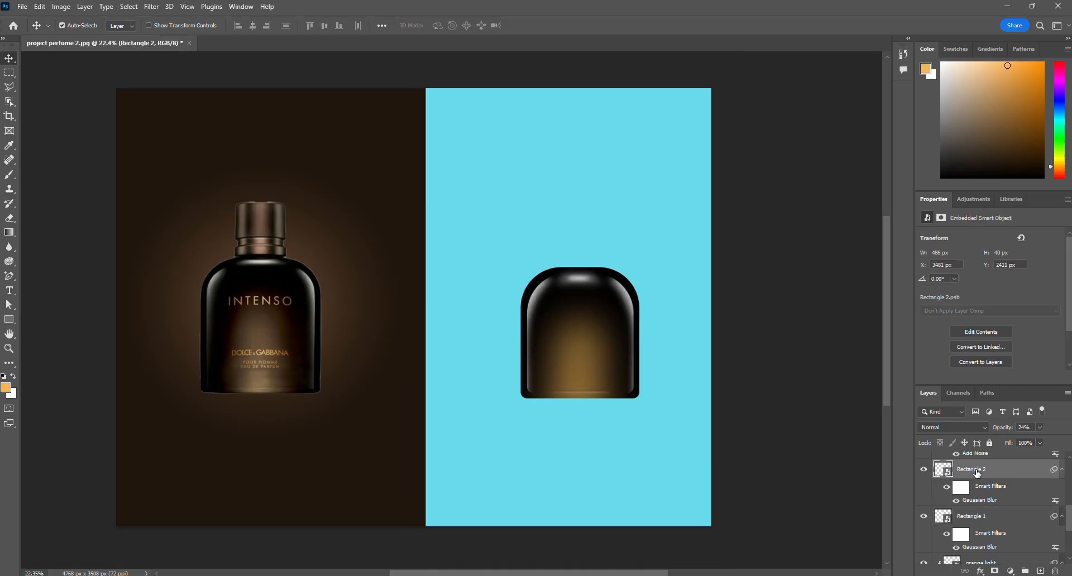
{"action": "double_click", "coordinate": [973, 516]}
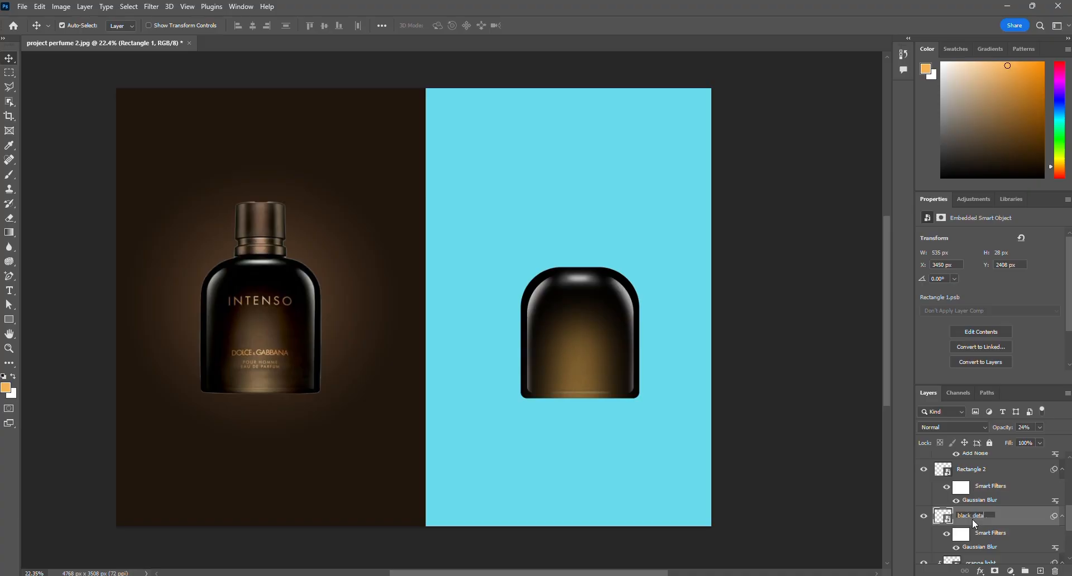
{"action": "key", "text": "Return"}
{"action": "double_click", "coordinate": [970, 469]}
{"action": "type", "text": "whi"}
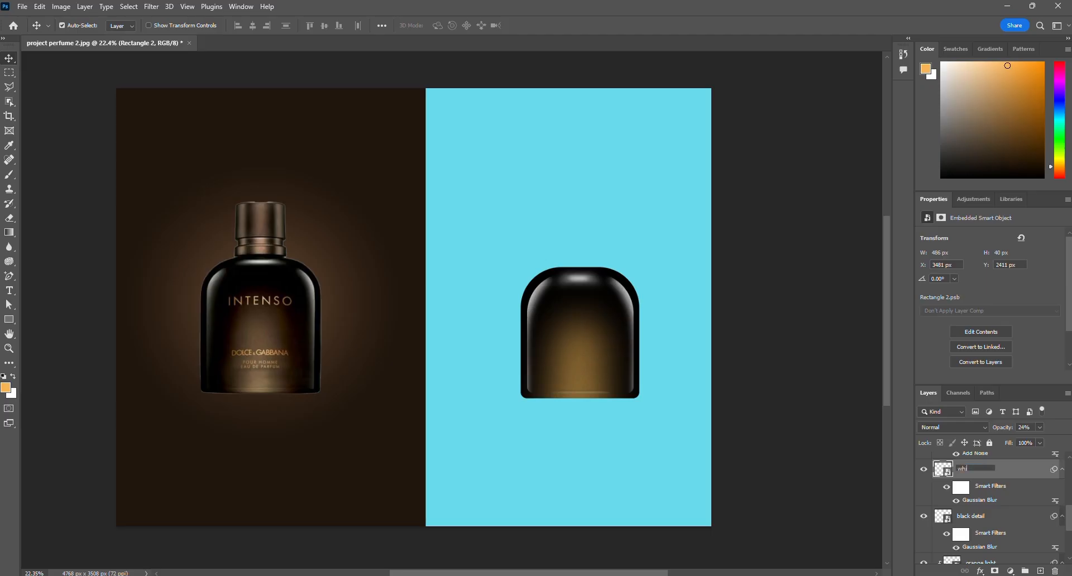
{"action": "type", "text": "te detail"}
{"action": "key", "text": "Return"}
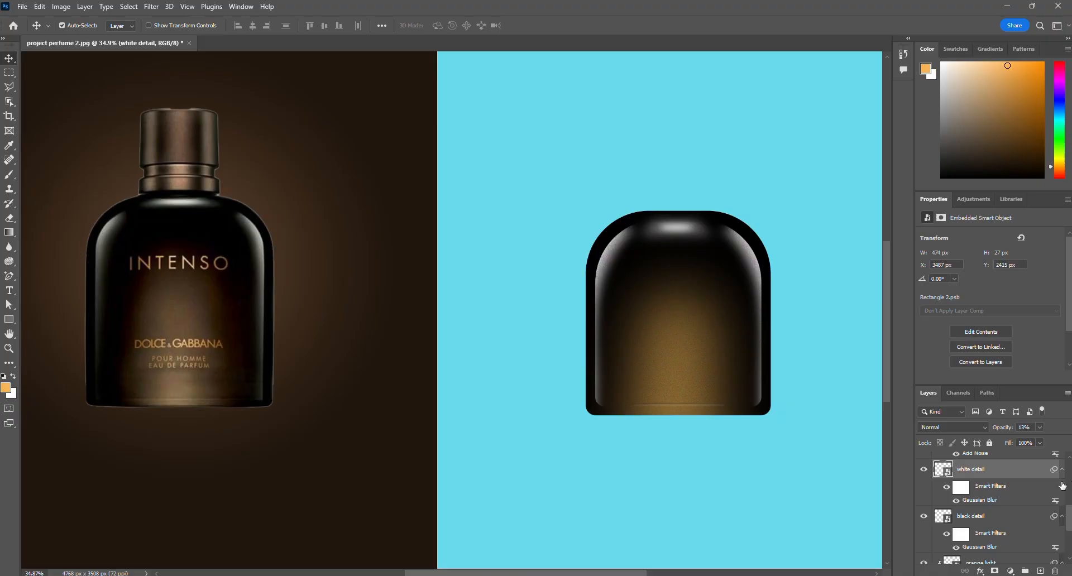
Draw a white rectangle about 393 by 280 px over the reference bottle's cap, on a new layer above Ellipse 1.
{"action": "scroll", "coordinate": [1062, 485], "scroll_direction": "up", "scroll_amount": 3}
{"action": "left_click", "coordinate": [996, 463]}
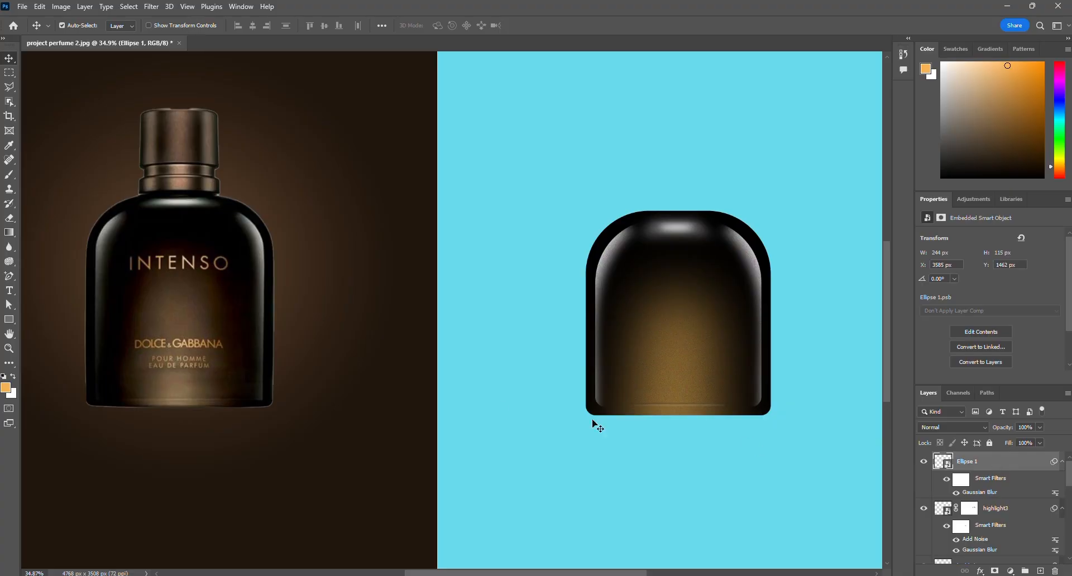
{"action": "left_click", "coordinate": [9, 320]}
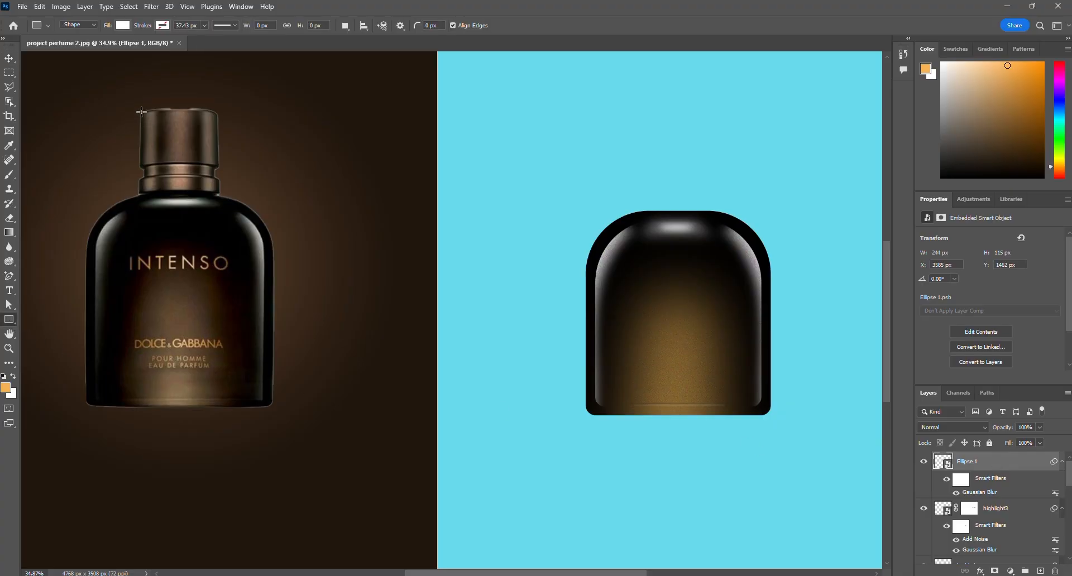
{"action": "left_click_drag", "start_coordinate": [142, 110], "coordinate": [217, 165]}
{"action": "scroll", "coordinate": [199, 110], "scroll_direction": "up", "scroll_amount": 3}
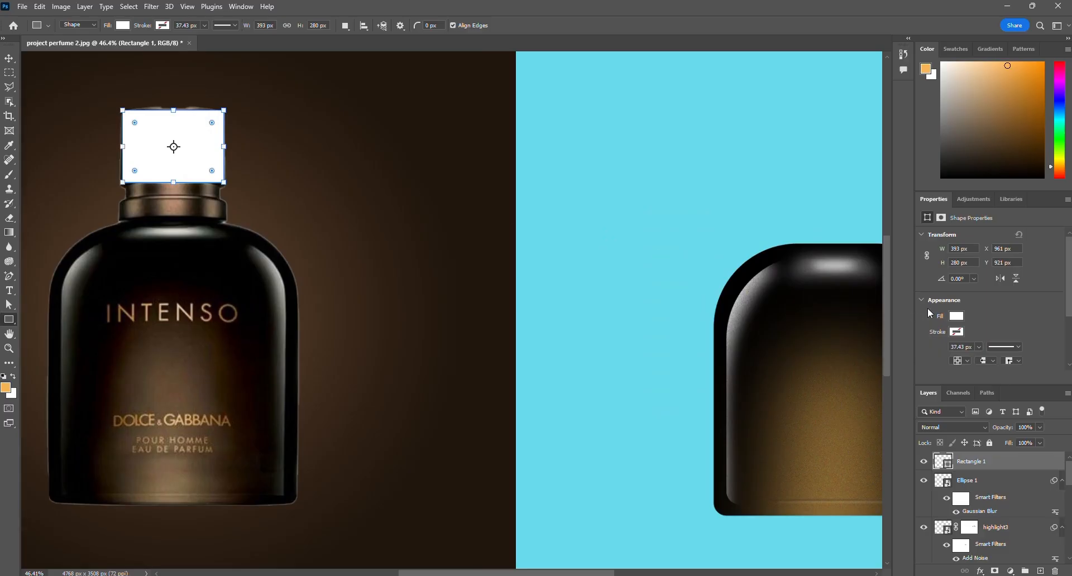
Round the cap rectangle's corners slightly and spread its lower corner points outward to about 409 px wide, matching the reference cap's taper.
{"action": "scroll", "coordinate": [131, 121], "scroll_direction": "up", "scroll_amount": 2}
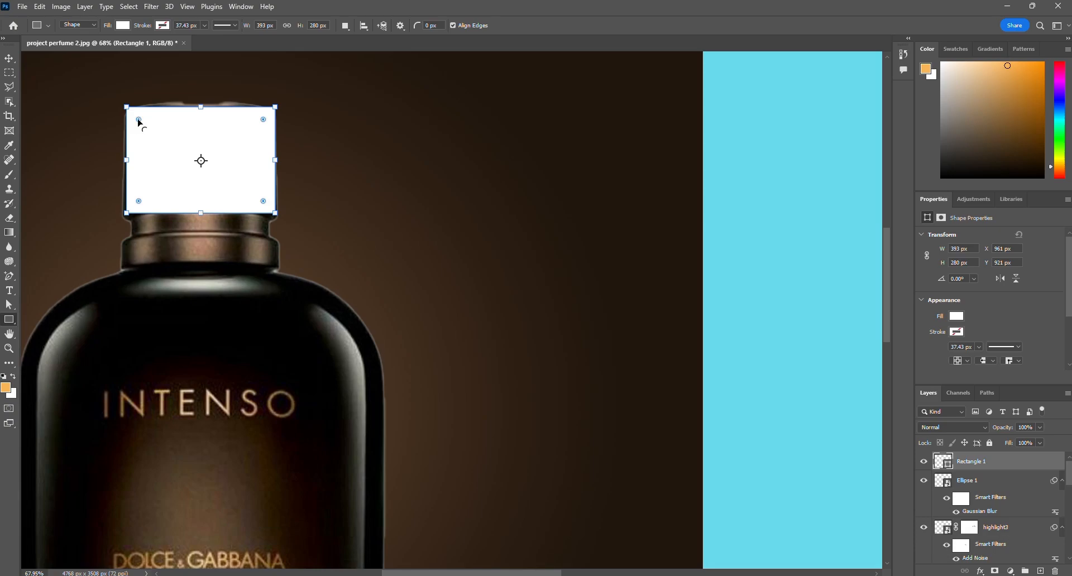
{"action": "left_click_drag", "start_coordinate": [139, 121], "coordinate": [134, 115]}
{"action": "left_click", "coordinate": [10, 305]}
{"action": "left_click_drag", "start_coordinate": [107, 187], "coordinate": [129, 215]}
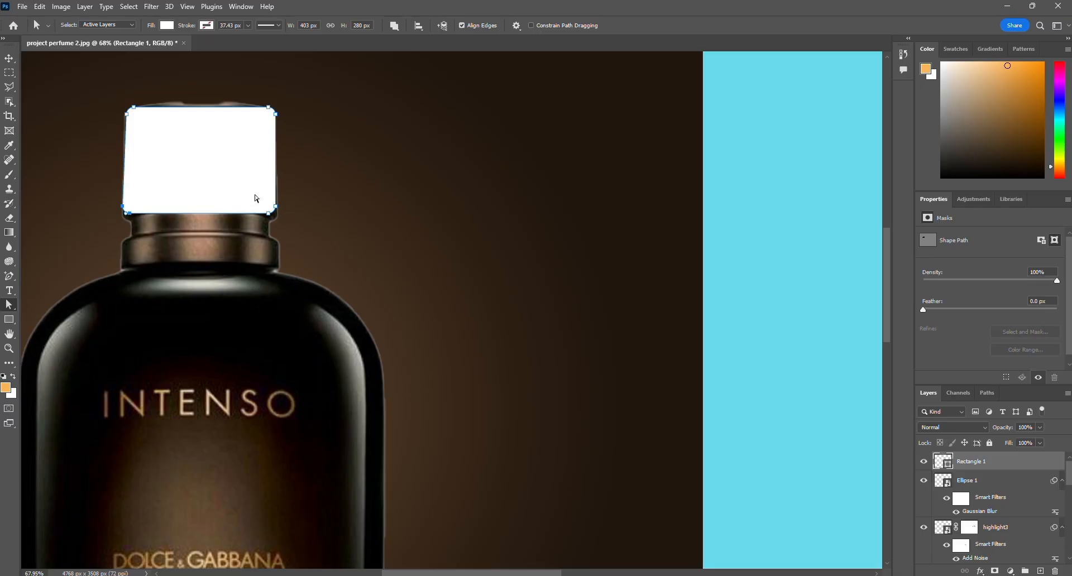
{"action": "left_click", "coordinate": [268, 213]}
{"action": "left_click_drag", "start_coordinate": [268, 213], "coordinate": [271, 213]}
Nudge the cap shape's upper corner points slightly up to meet the top of the reference cap.
{"action": "left_click_drag", "start_coordinate": [112, 95], "coordinate": [298, 132]}
{"action": "key", "text": "Up"}
{"action": "key", "text": "Up"}
{"action": "key", "text": "Up"}
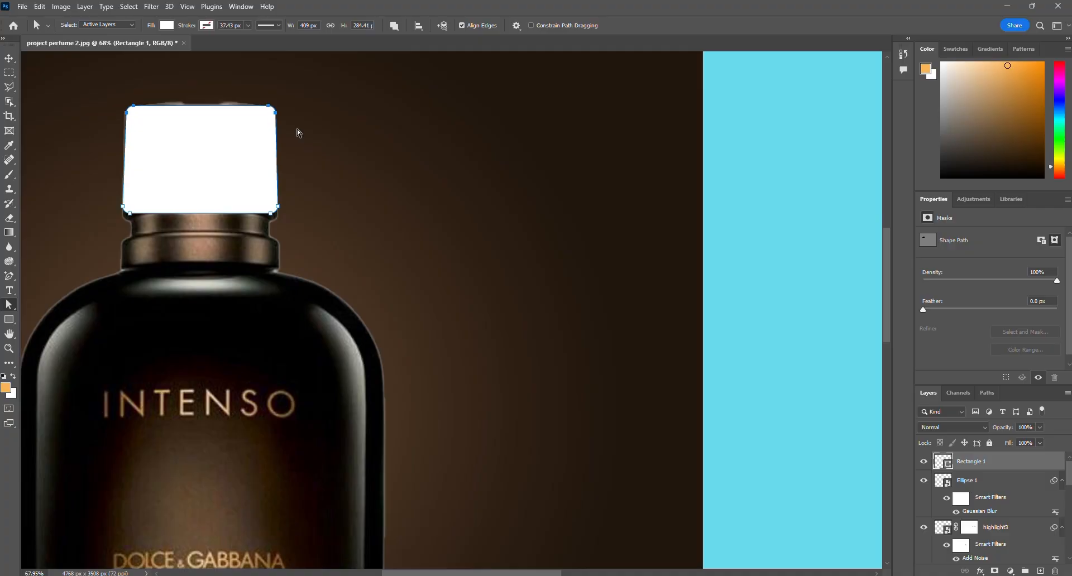
{"action": "key", "text": "Down"}
Nudge the cap shape's lower corner points down to the reference cap's base, making the shape about 287 px tall.
{"action": "left_click_drag", "start_coordinate": [95, 195], "coordinate": [347, 242]}
{"action": "key", "text": "Down"}
{"action": "key", "text": "Down"}
{"action": "key", "text": "Down"}
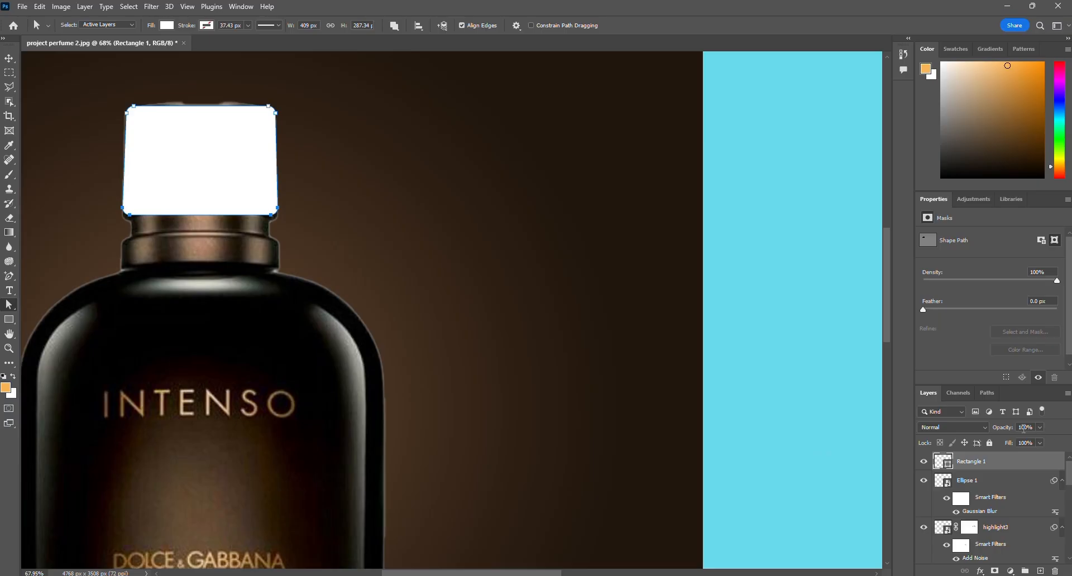
Set the Rectangle 1 layer's opacity to 0% and add anchor points midway along the cap outline's top and bottom edges.
{"action": "left_click_drag", "start_coordinate": [1010, 432], "coordinate": [943, 433]}
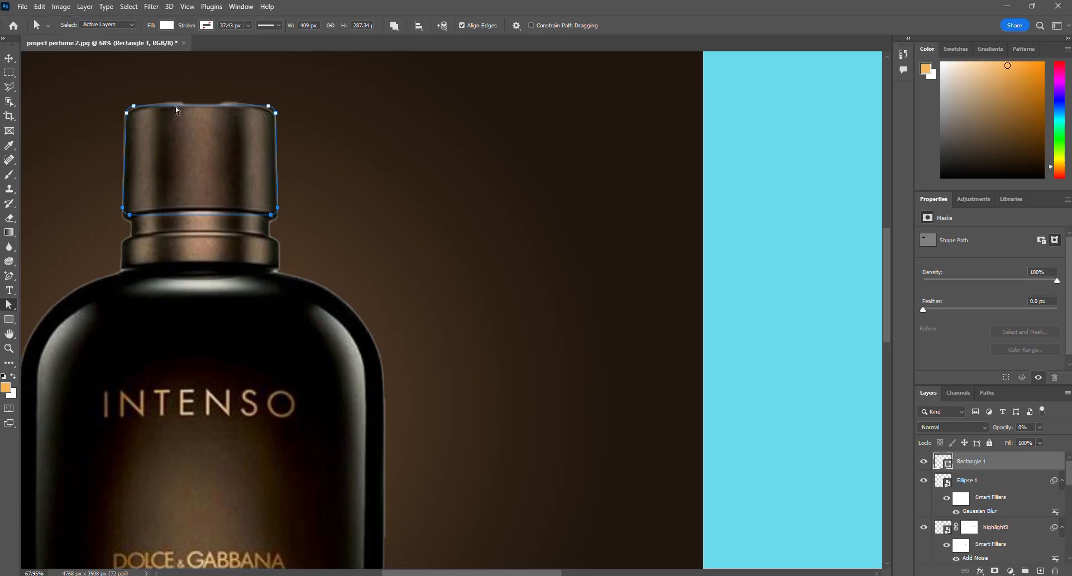
{"action": "left_click", "coordinate": [13, 281]}
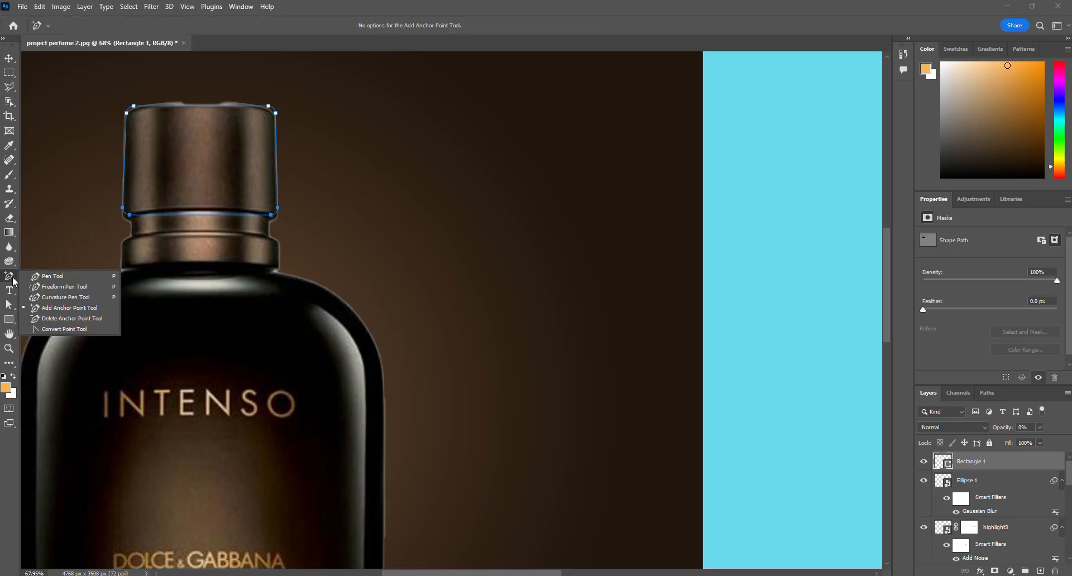
{"action": "left_click", "coordinate": [52, 309]}
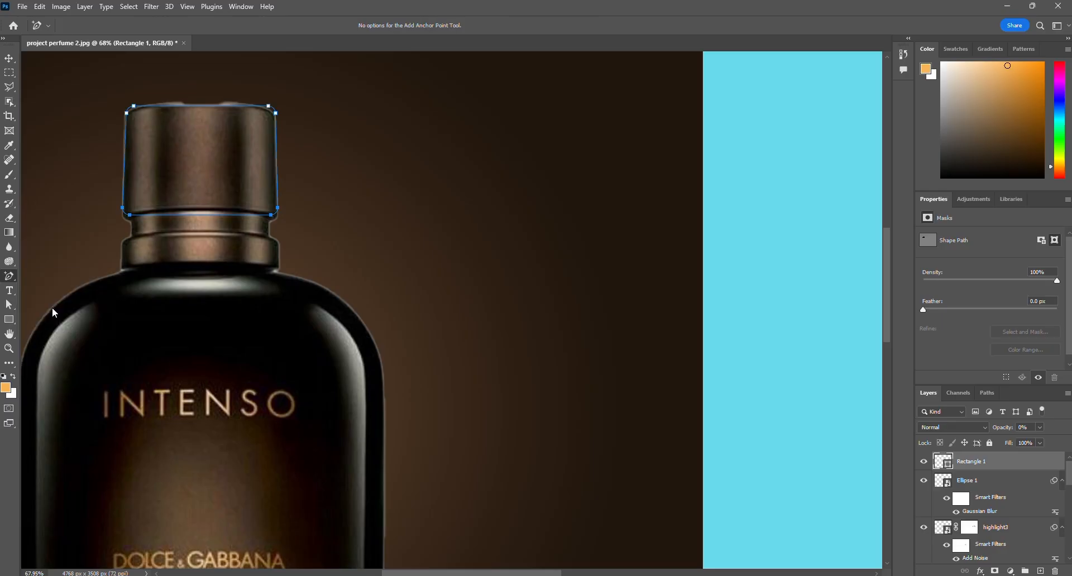
{"action": "left_click", "coordinate": [200, 215]}
{"action": "left_click", "coordinate": [11, 304]}
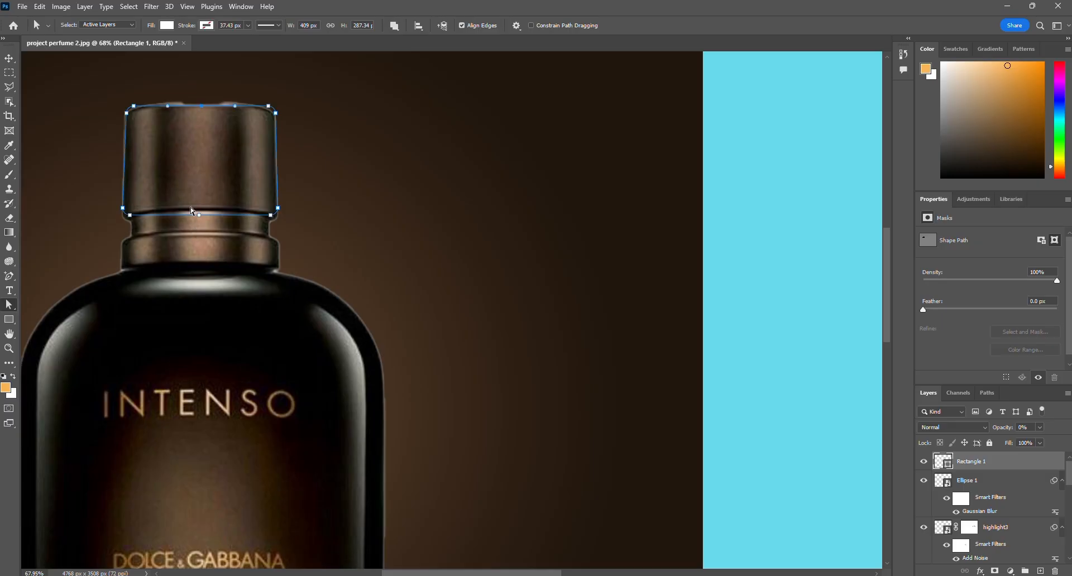
Curve the bottom edge of the cap outline by nudging its middle anchor point upward to match the reference cap.
{"action": "left_click_drag", "start_coordinate": [190, 202], "coordinate": [234, 244]}
{"action": "key", "text": "Up"}
{"action": "key", "text": "Up"}
{"action": "key", "text": "Up"}
{"action": "key", "text": "Up"}
{"action": "key", "text": "Up"}
{"action": "key", "text": "Up"}
{"action": "key", "text": "Up"}
{"action": "key", "text": "Up"}
{"action": "key", "text": "Up"}
{"action": "key", "text": "Up"}
{"action": "key", "text": "Up"}
Arch the top edge of the cap outline by raising its middle anchor point to the reference cap's upper rim.
{"action": "left_click", "coordinate": [202, 106]}
{"action": "key", "text": "Up"}
{"action": "key", "text": "Up"}
{"action": "key", "text": "Up"}
{"action": "key", "text": "Up"}
{"action": "key", "text": "Up"}
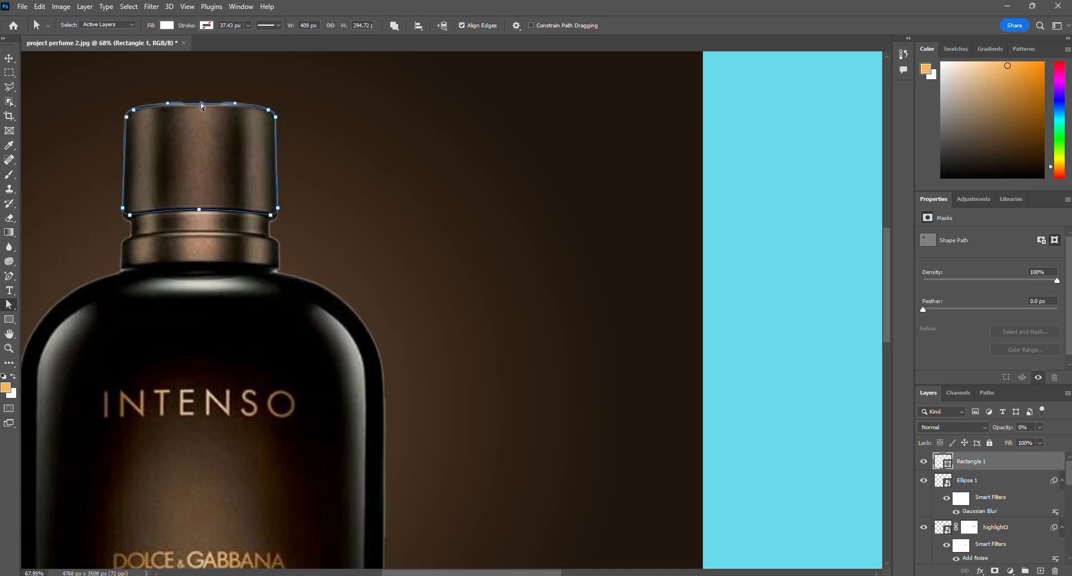
{"action": "left_click_drag", "start_coordinate": [202, 106], "coordinate": [201, 104]}
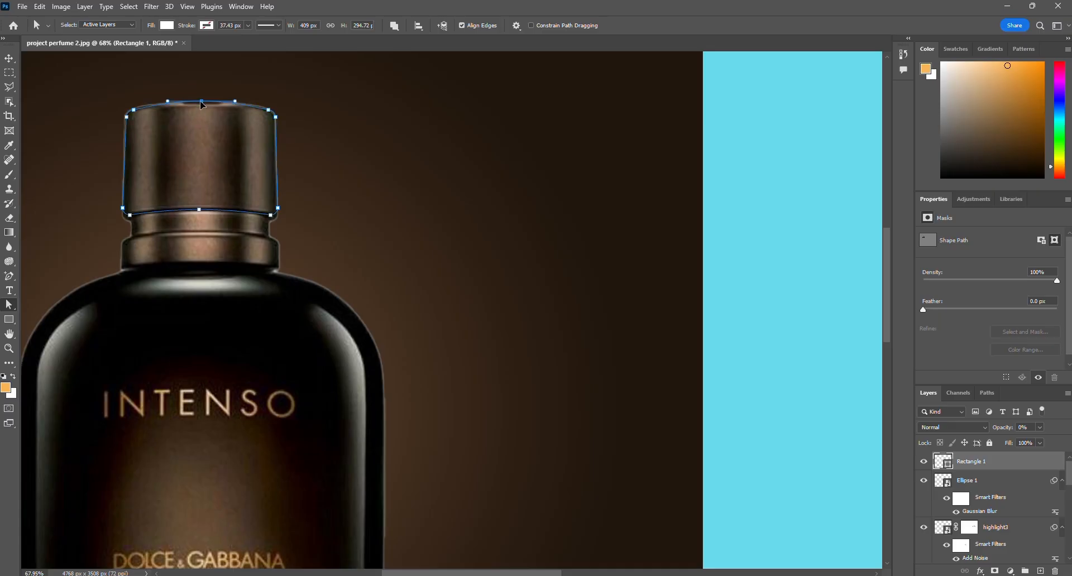
Raise the two upper corner anchor points of the cap outline slightly to fit the reference cap's shoulders.
{"action": "left_click", "coordinate": [269, 113]}
{"action": "left_click", "coordinate": [134, 111]}
{"action": "key", "text": "Up"}
{"action": "key", "text": "Up"}
{"action": "key", "text": "v"}
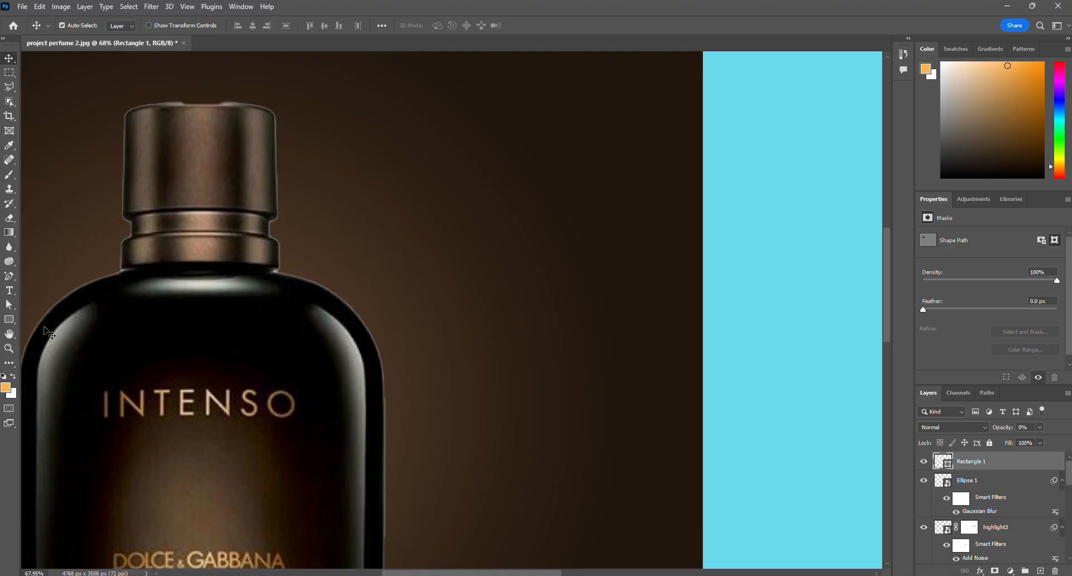
Draw a 417 × 83 px rectangle over the reference bottle's lower collar and round its corners.
{"action": "left_click", "coordinate": [11, 320]}
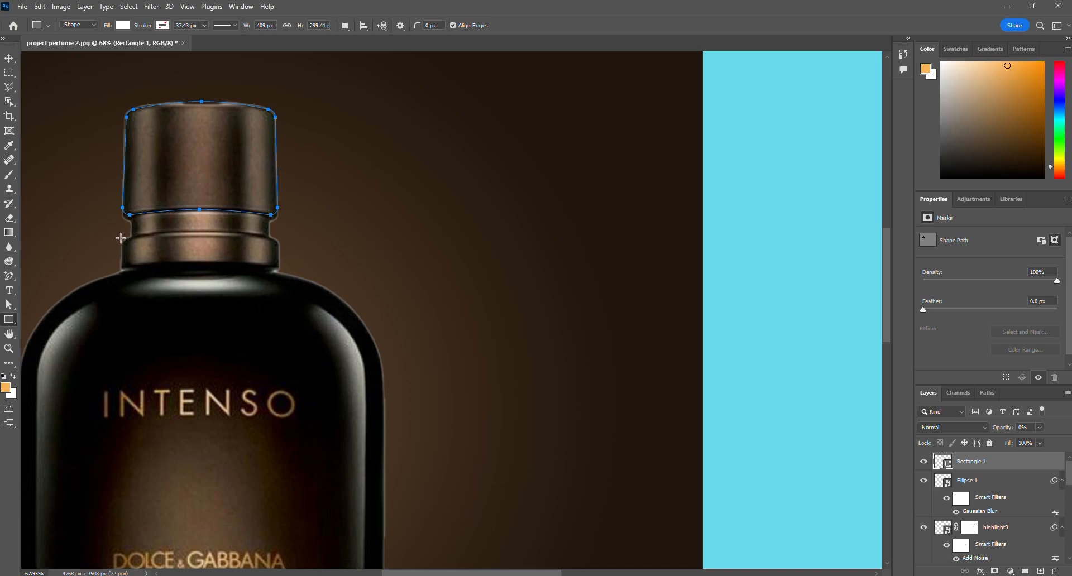
{"action": "left_click_drag", "start_coordinate": [121, 238], "coordinate": [280, 269]}
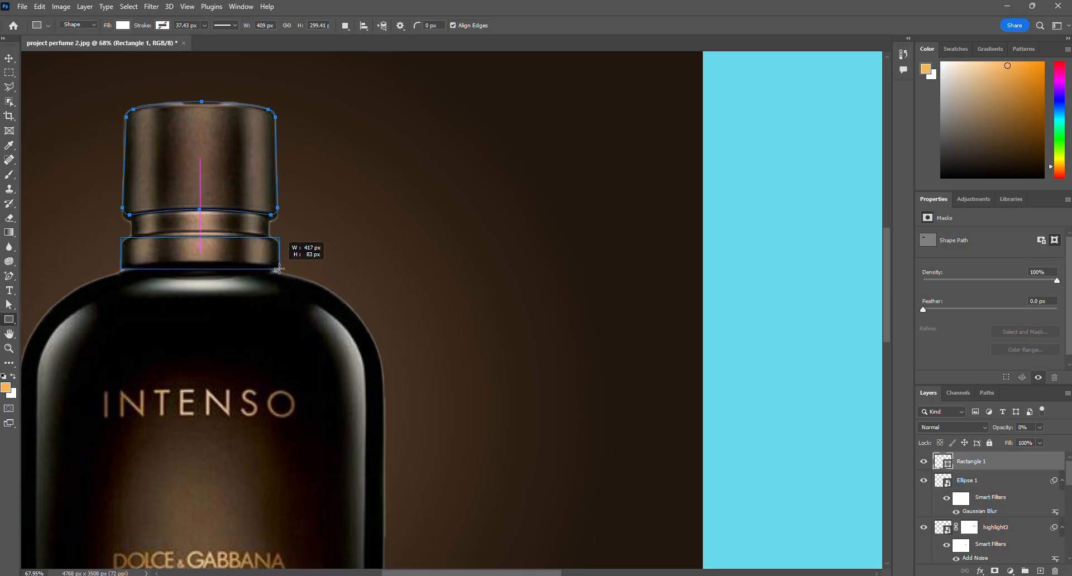
{"action": "left_click_drag", "start_coordinate": [279, 269], "coordinate": [279, 269]}
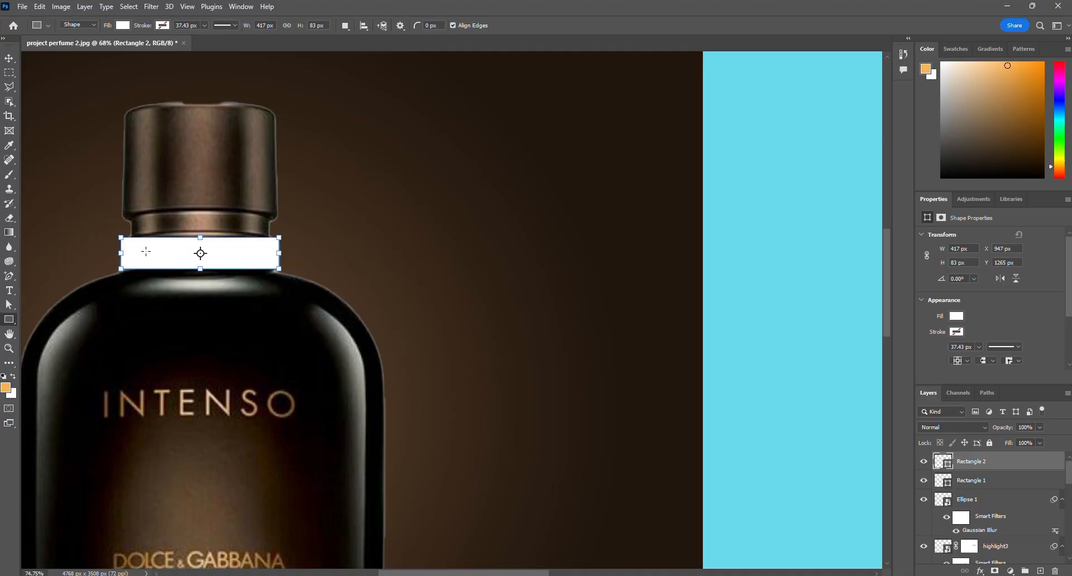
{"action": "scroll", "coordinate": [128, 251], "scroll_direction": "up", "scroll_amount": 3}
{"action": "left_click_drag", "start_coordinate": [126, 248], "coordinate": [120, 244]}
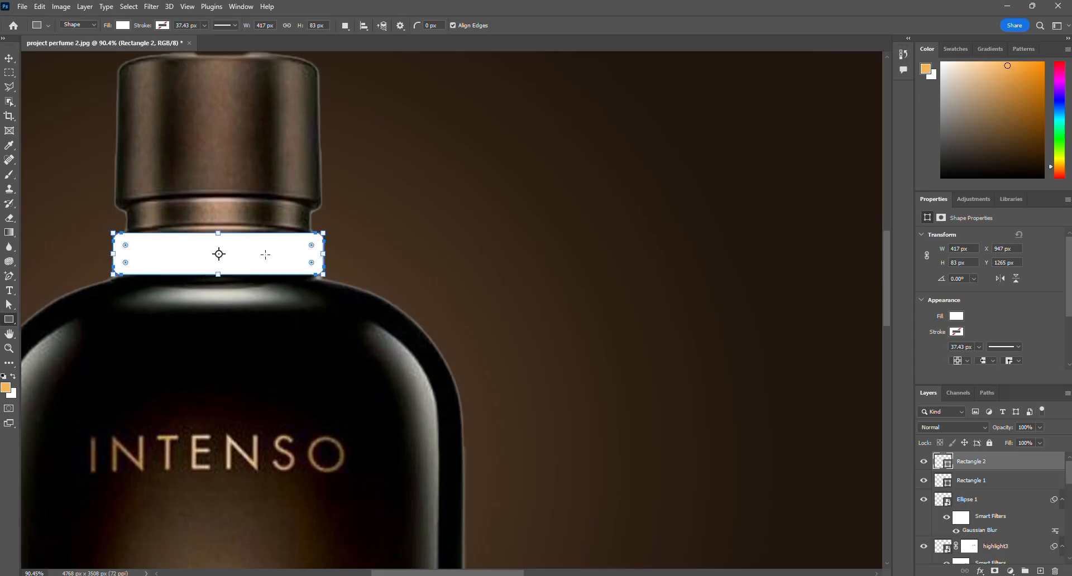
Set the collar rectangle's opacity to 0% and add an anchor point at the middle of its top edge.
{"action": "left_click_drag", "start_coordinate": [1007, 428], "coordinate": [933, 429]}
{"action": "scroll", "coordinate": [129, 228], "scroll_direction": "up", "scroll_amount": 3}
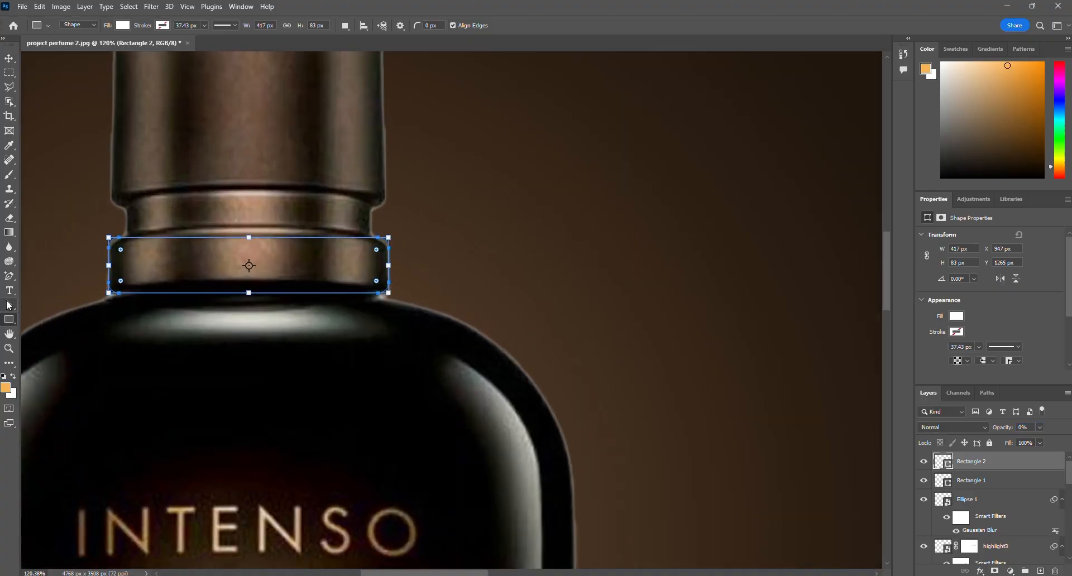
{"action": "left_click", "coordinate": [11, 307]}
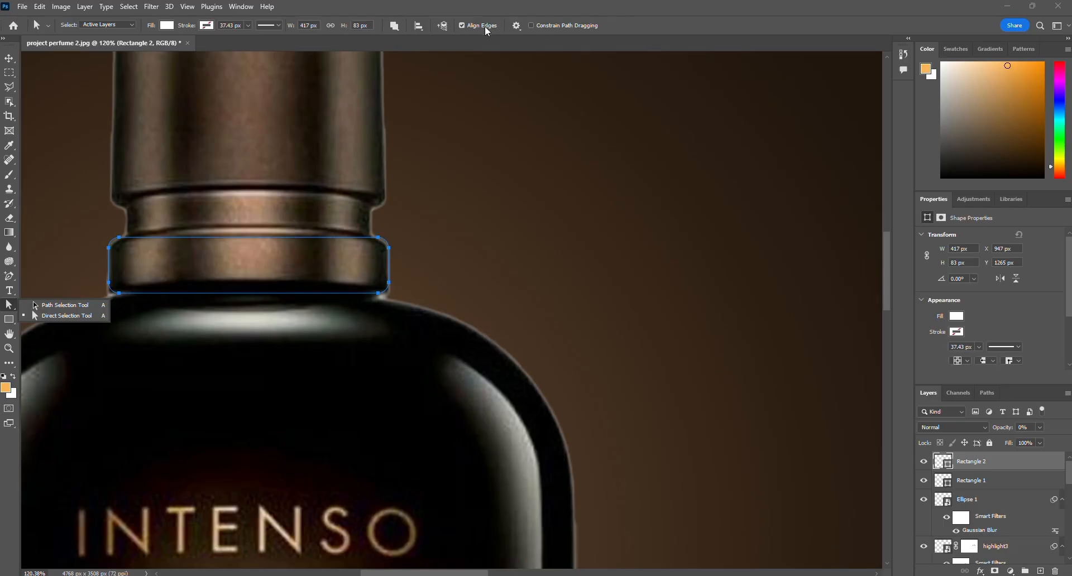
{"action": "left_click", "coordinate": [483, 27]}
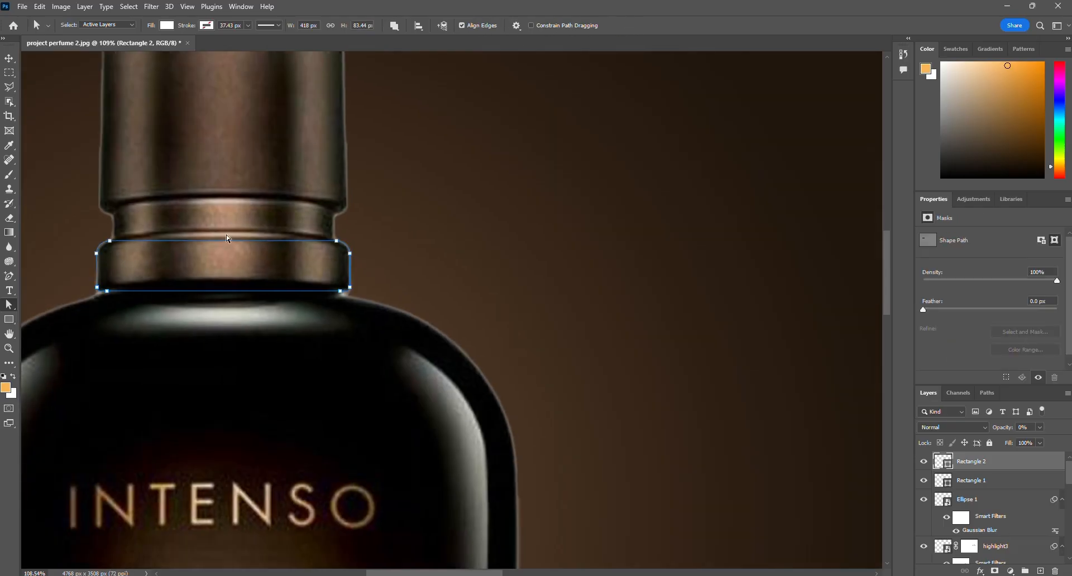
{"action": "left_click", "coordinate": [9, 275]}
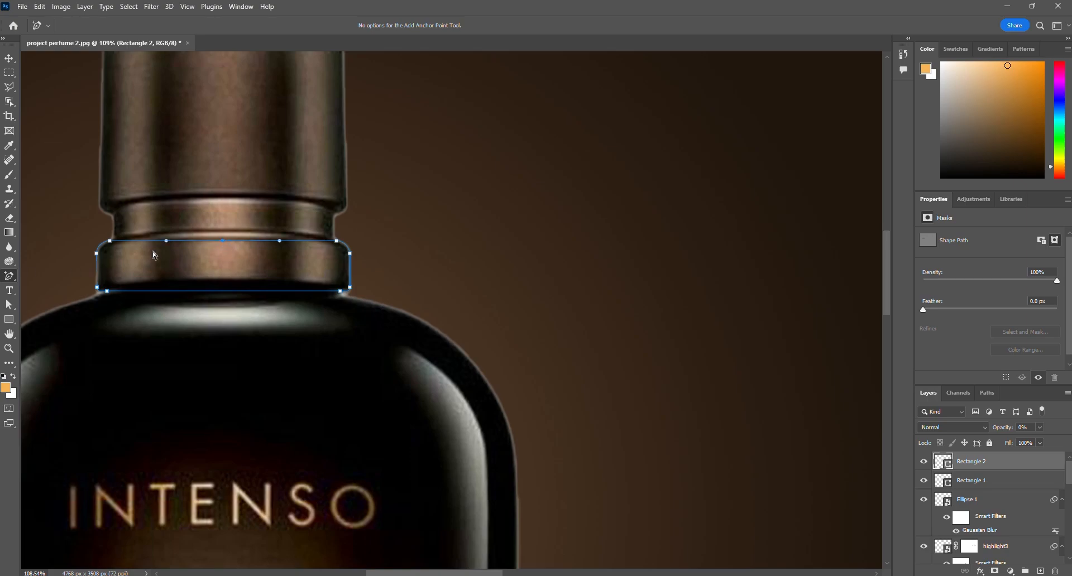
{"action": "left_click", "coordinate": [10, 304]}
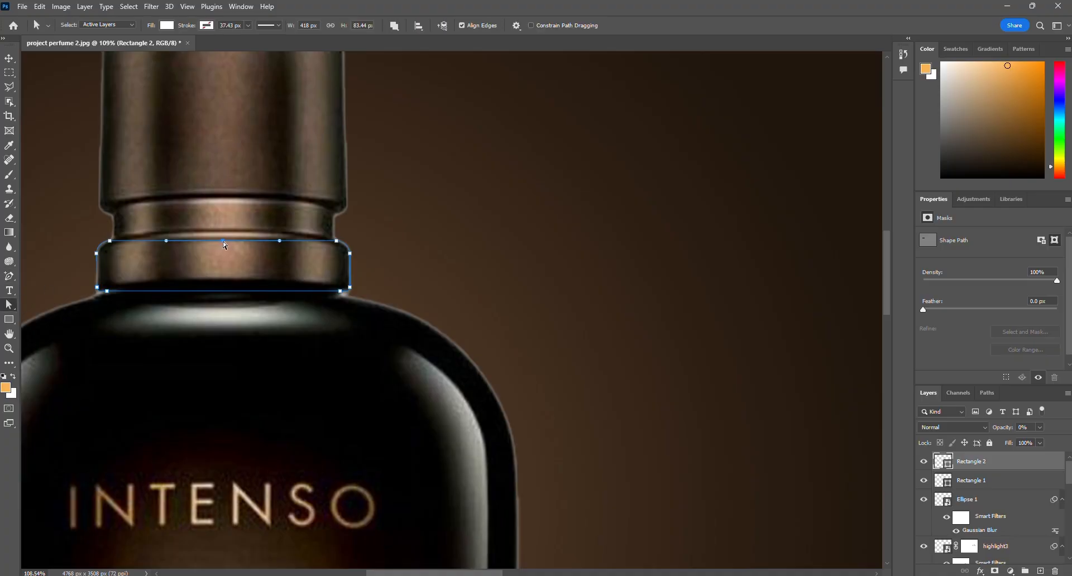
Arch the collar shape's top edge by raising its middle anchor point until the shape is 97.44 px high.
{"action": "key", "text": "Up"}
{"action": "key", "text": "Up"}
{"action": "key", "text": "Up"}
{"action": "key", "text": "Up"}
{"action": "key", "text": "Up"}
{"action": "key", "text": "Up"}
{"action": "key", "text": "Up"}
{"action": "key", "text": "Up"}
{"action": "key", "text": "Up"}
{"action": "key", "text": "Up"}
{"action": "key", "text": "Up"}
{"action": "key", "text": "Up"}
{"action": "key", "text": "Up"}
{"action": "key", "text": "Up"}
{"action": "key", "text": "Up"}
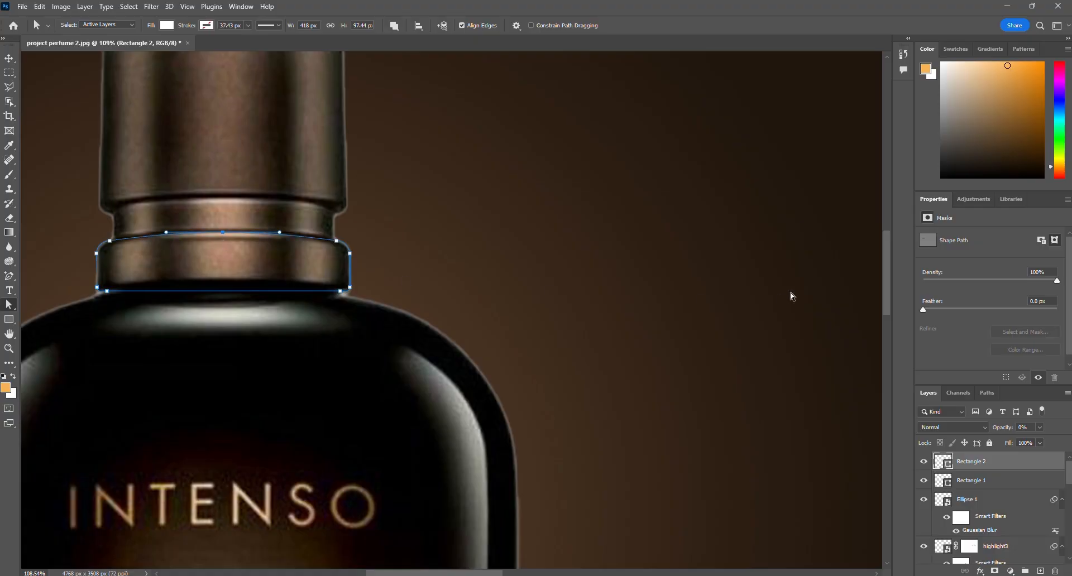
Set the opacity of both the collar shape and the cap shape to 100%.
{"action": "left_click_drag", "start_coordinate": [1003, 433], "coordinate": [1067, 429]}
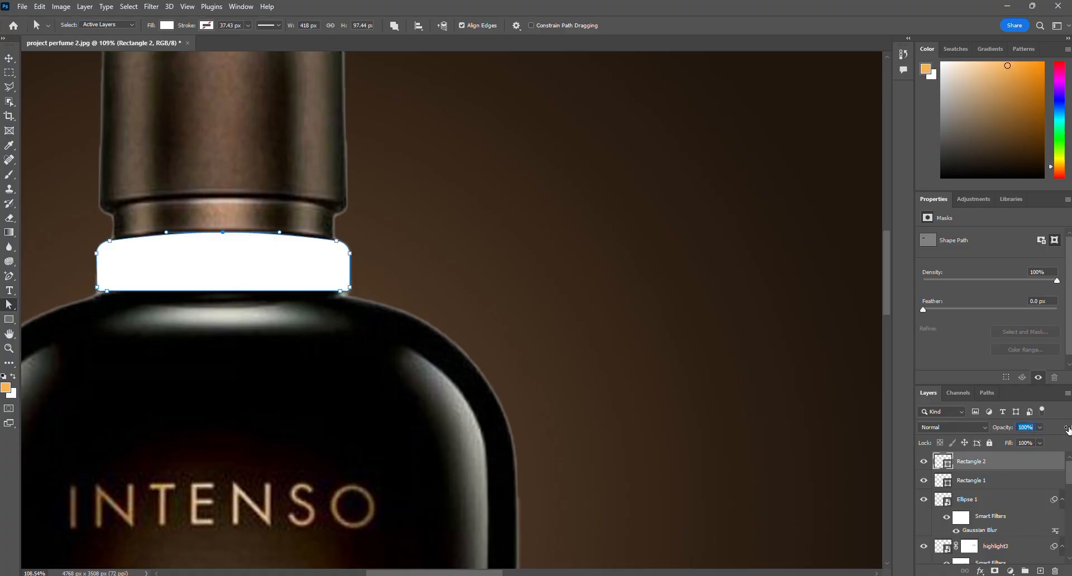
{"action": "scroll", "coordinate": [438, 279], "scroll_direction": "down", "scroll_amount": 3}
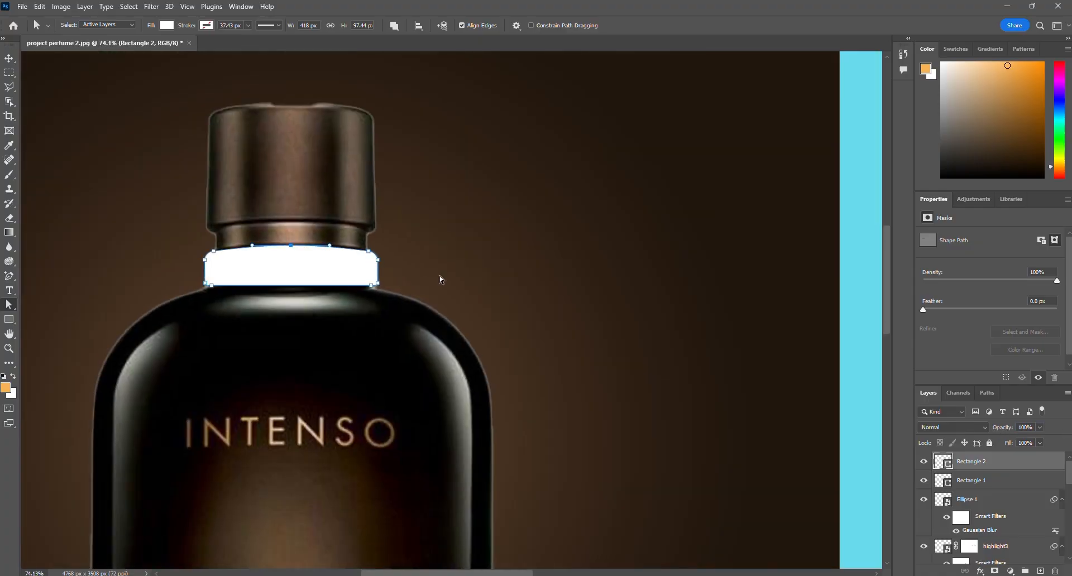
{"action": "left_click", "coordinate": [9, 58]}
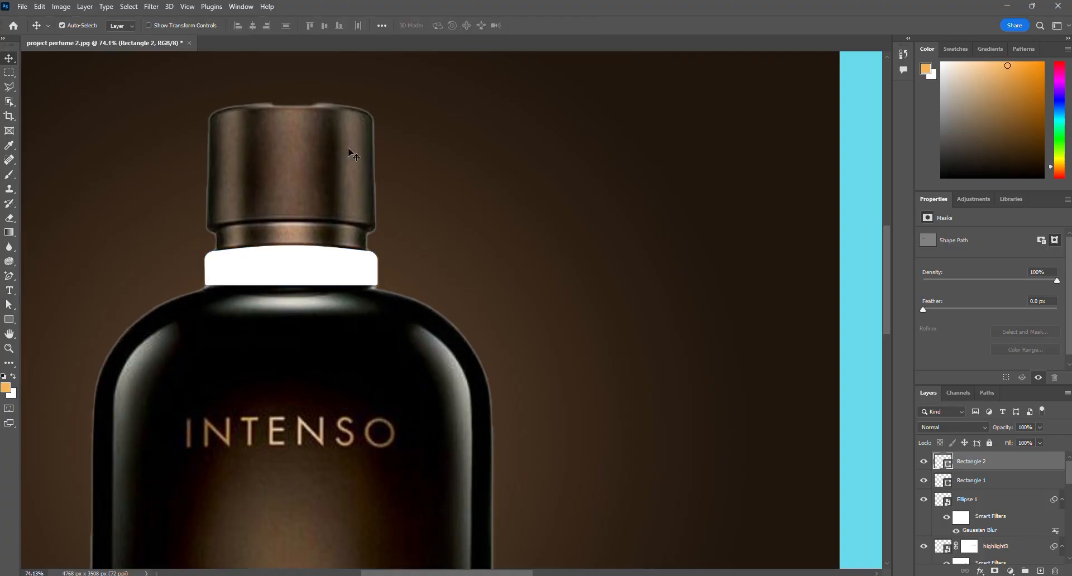
{"action": "left_click", "coordinate": [357, 154]}
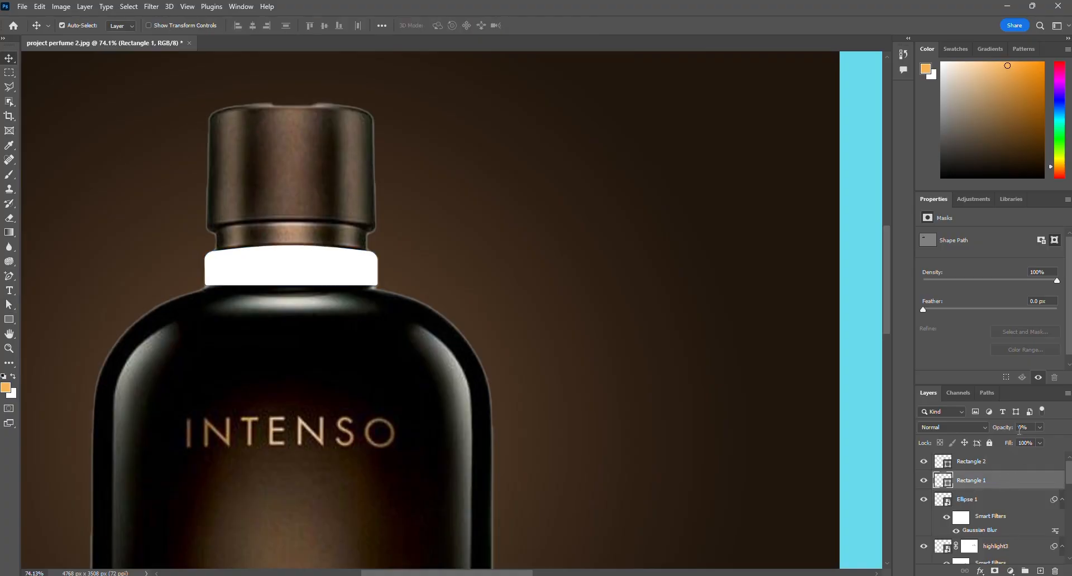
{"action": "left_click_drag", "start_coordinate": [1003, 429], "coordinate": [1060, 429]}
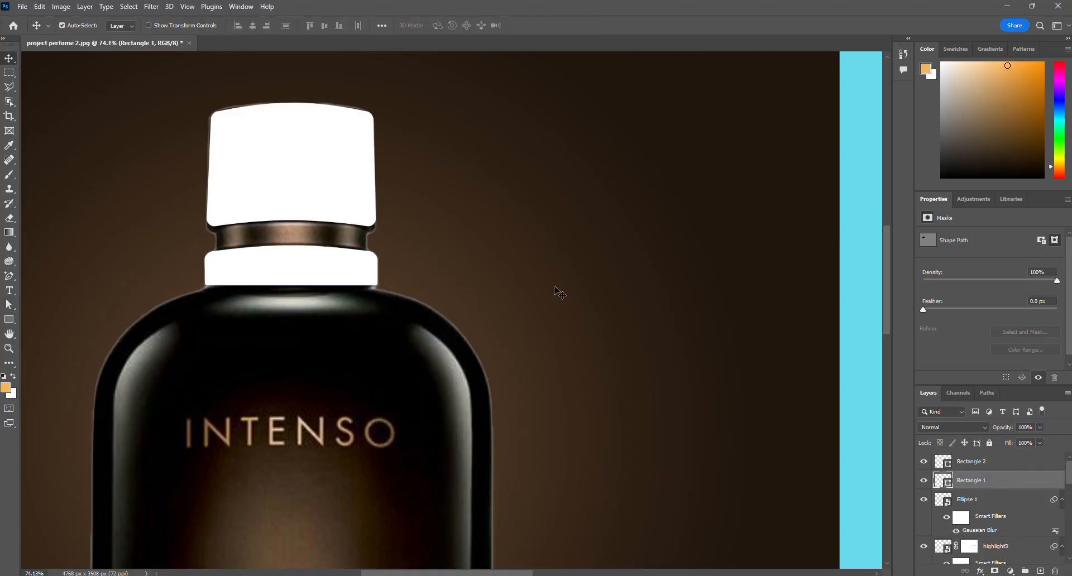
Move the cap and collar shapes together onto the top of the redrawn bottle and align their horizontal centers.
{"action": "scroll", "coordinate": [552, 291], "scroll_direction": "down", "scroll_amount": 2}
{"action": "scroll", "coordinate": [552, 291], "scroll_direction": "down", "scroll_amount": 3}
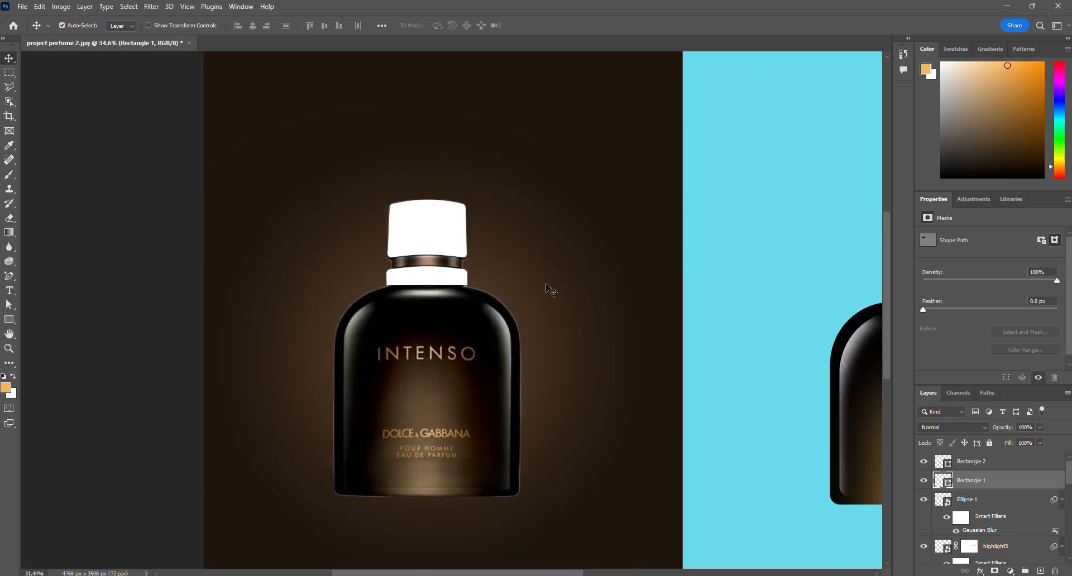
{"action": "left_click_drag", "start_coordinate": [603, 290], "coordinate": [451, 288]}
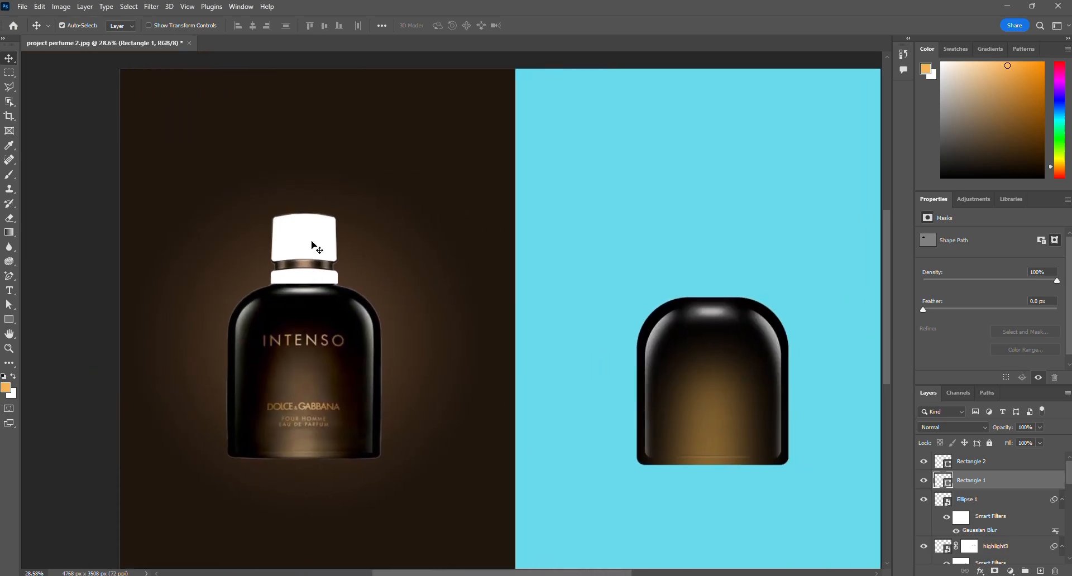
{"action": "left_click", "coordinate": [325, 282], "text": "shift"}
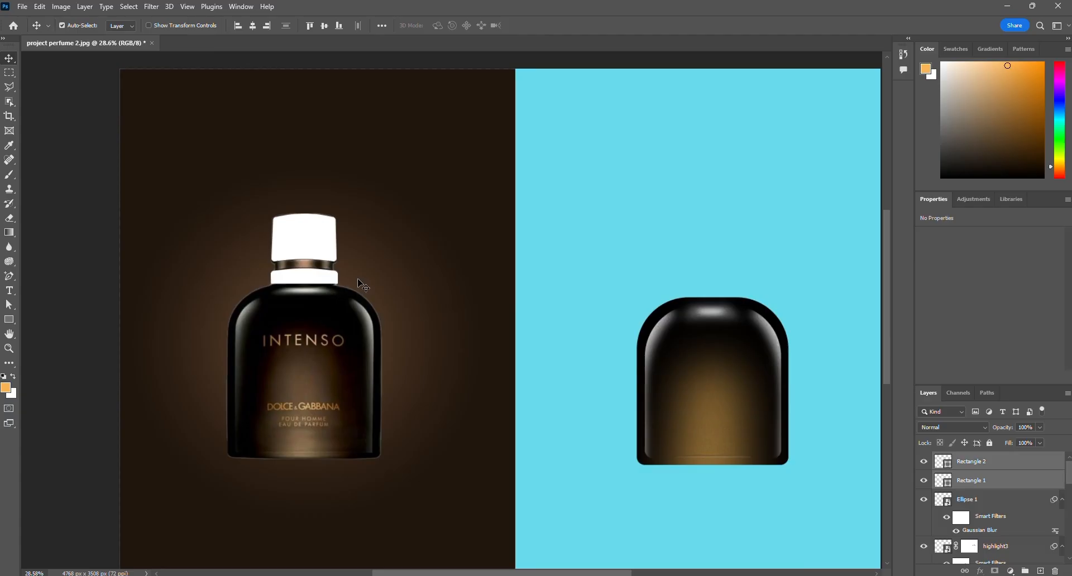
{"action": "left_click_drag", "start_coordinate": [327, 279], "coordinate": [724, 298]}
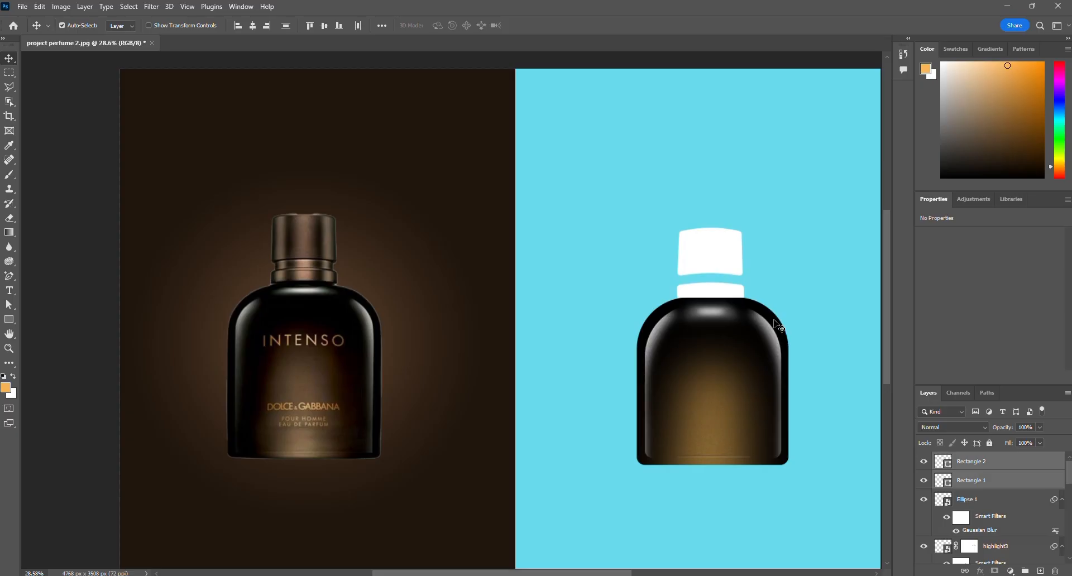
{"action": "left_click", "coordinate": [256, 25]}
{"action": "left_click", "coordinate": [824, 236]}
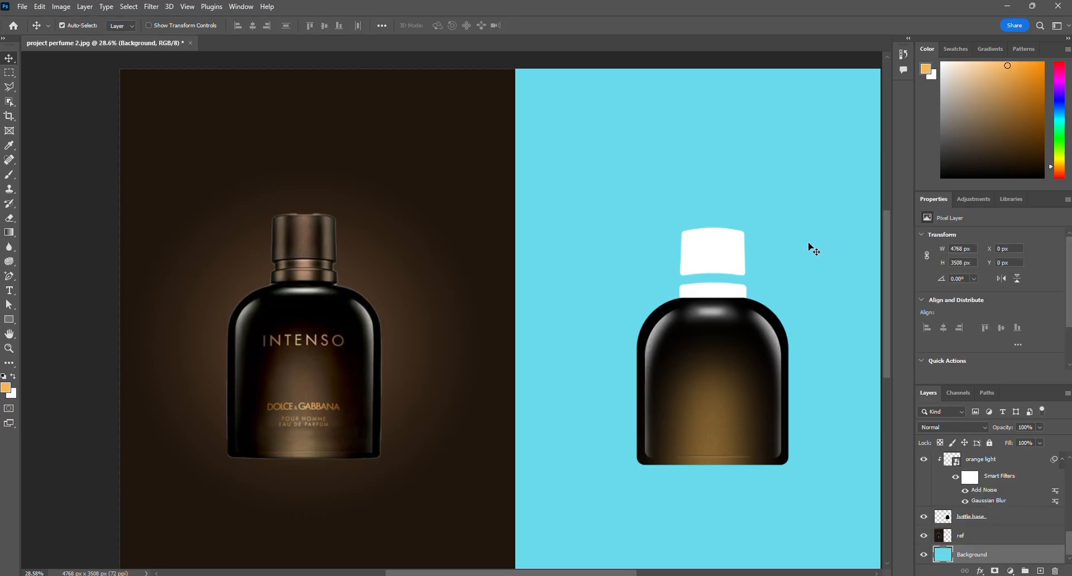
Rename the cap shape's layer to "top cap".
{"action": "scroll", "coordinate": [811, 246], "scroll_direction": "up", "scroll_amount": 2}
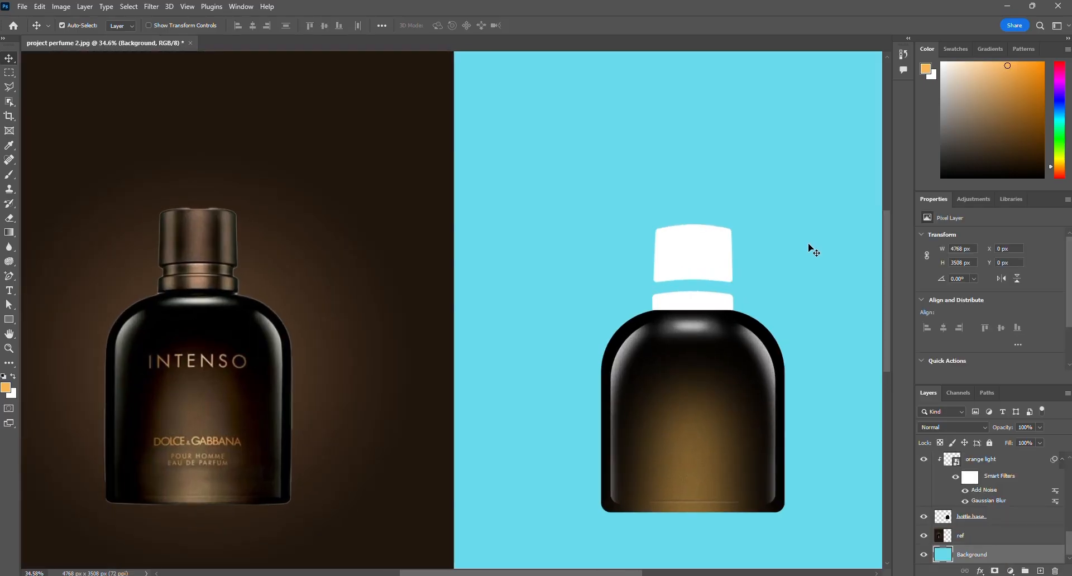
{"action": "left_click", "coordinate": [700, 255]}
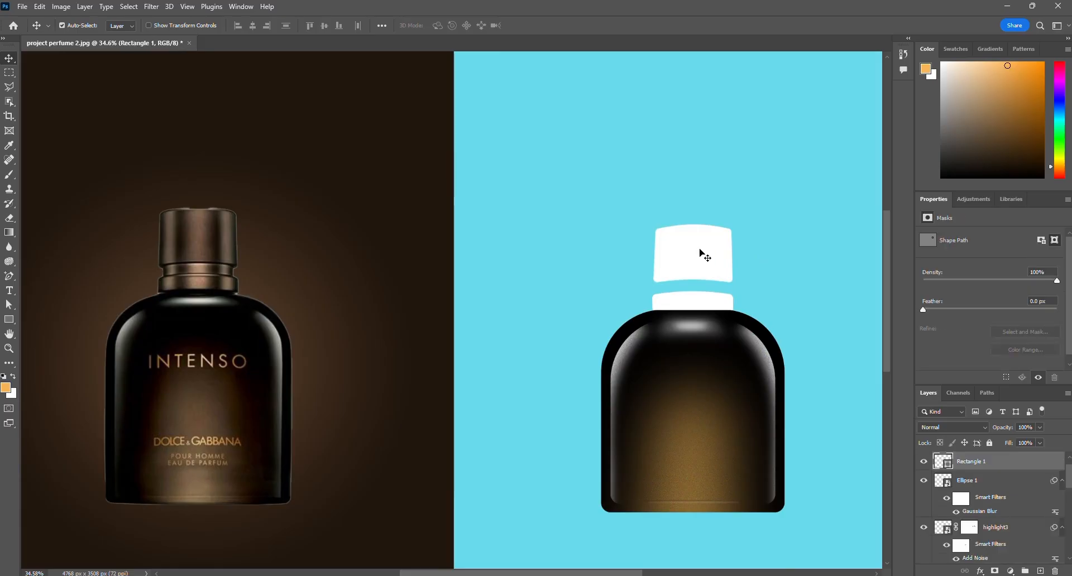
{"action": "double_click", "coordinate": [986, 463]}
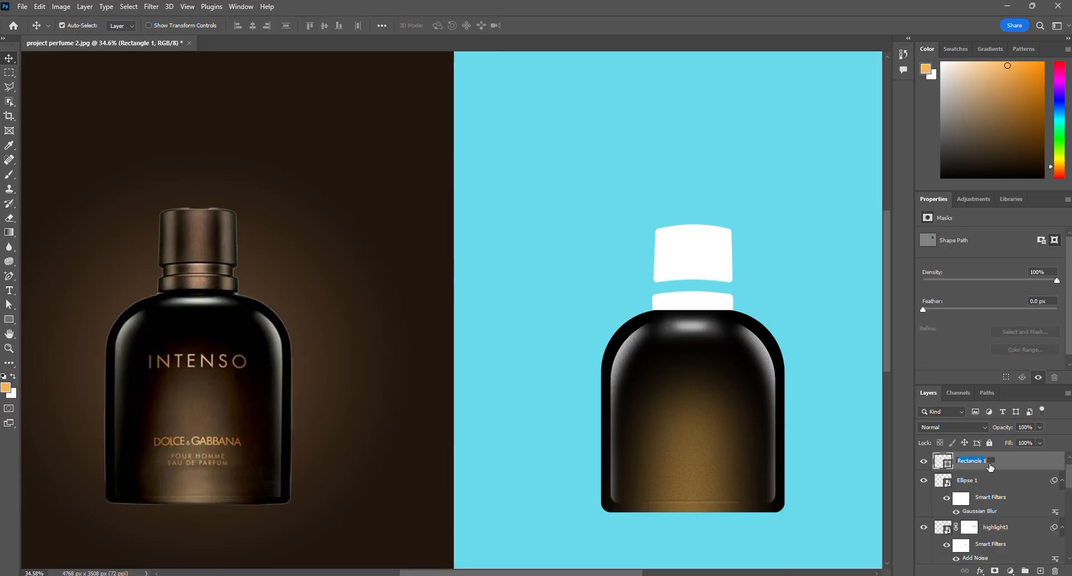
{"action": "type", "text": "top cap"}
{"action": "key", "text": "Return"}
Add a Gradient Overlay to the top cap layer and set the gradient's first color stop to near-black 010101.
{"action": "double_click", "coordinate": [1048, 464]}
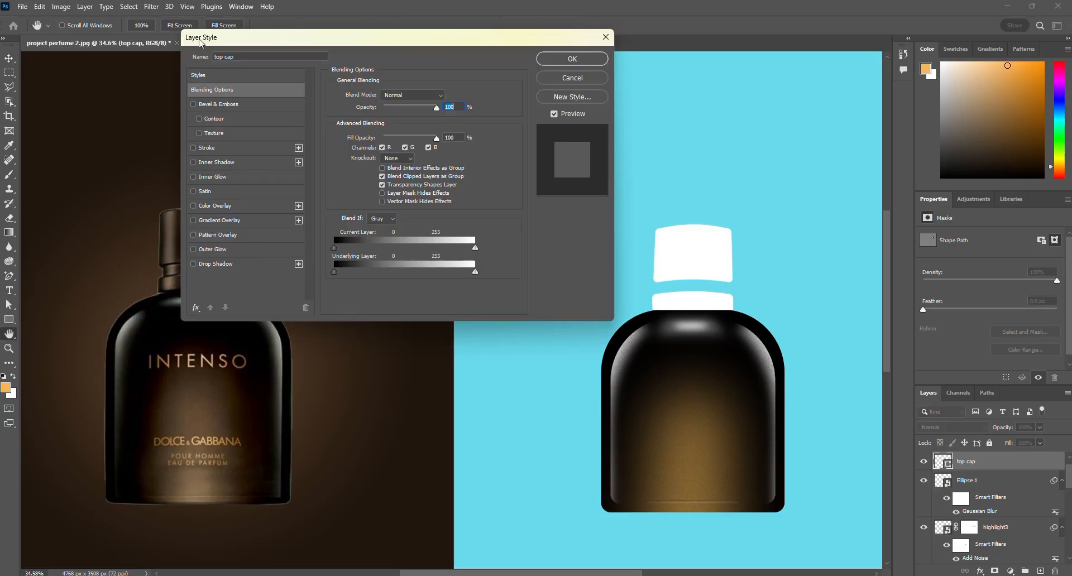
{"action": "left_click", "coordinate": [234, 225]}
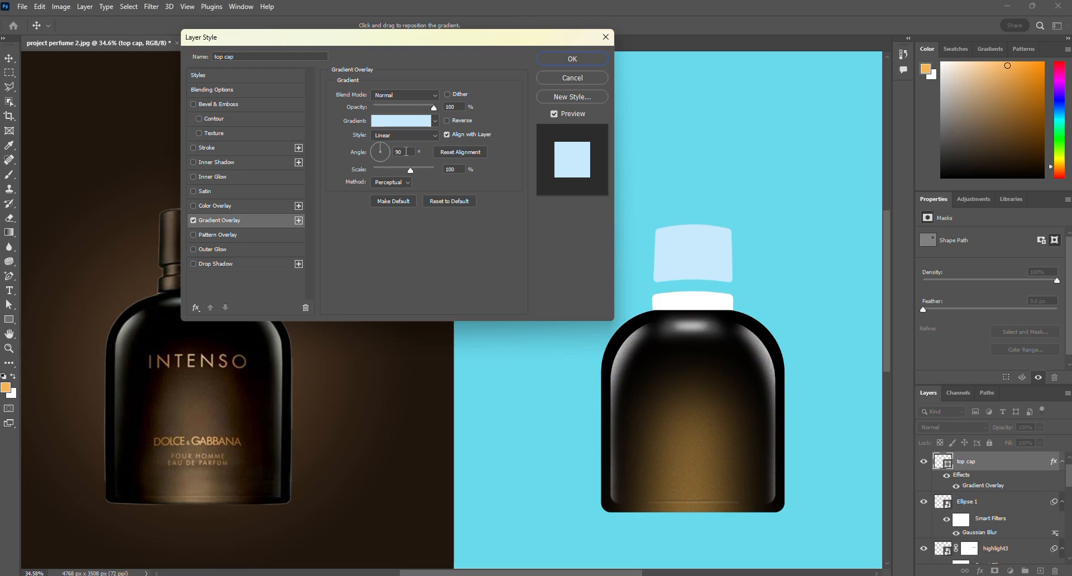
{"action": "left_click", "coordinate": [395, 121]}
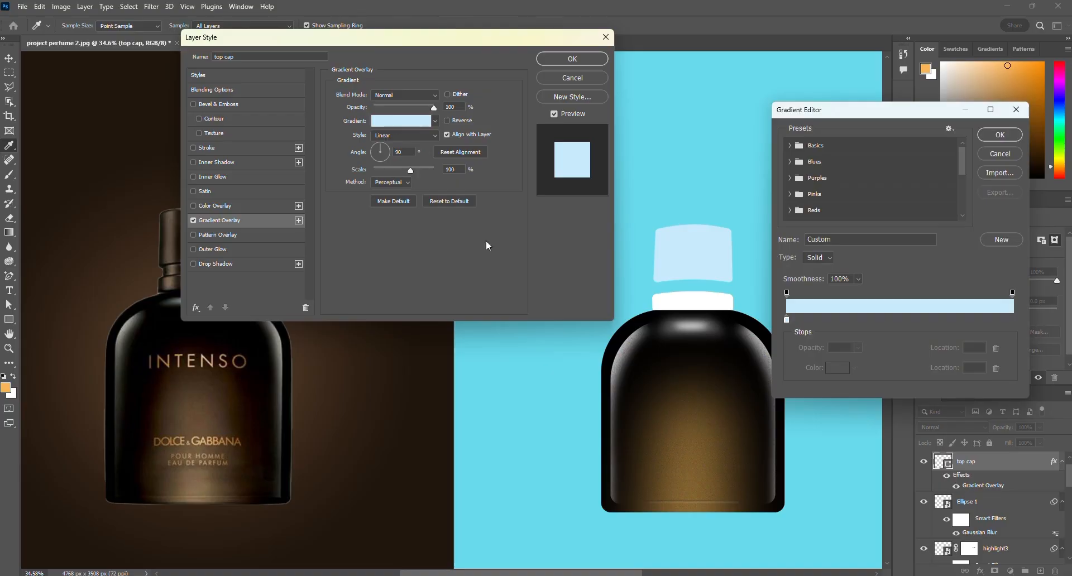
{"action": "left_click", "coordinate": [786, 320]}
{"action": "left_click", "coordinate": [786, 320]}
{"action": "double_click", "coordinate": [787, 317]}
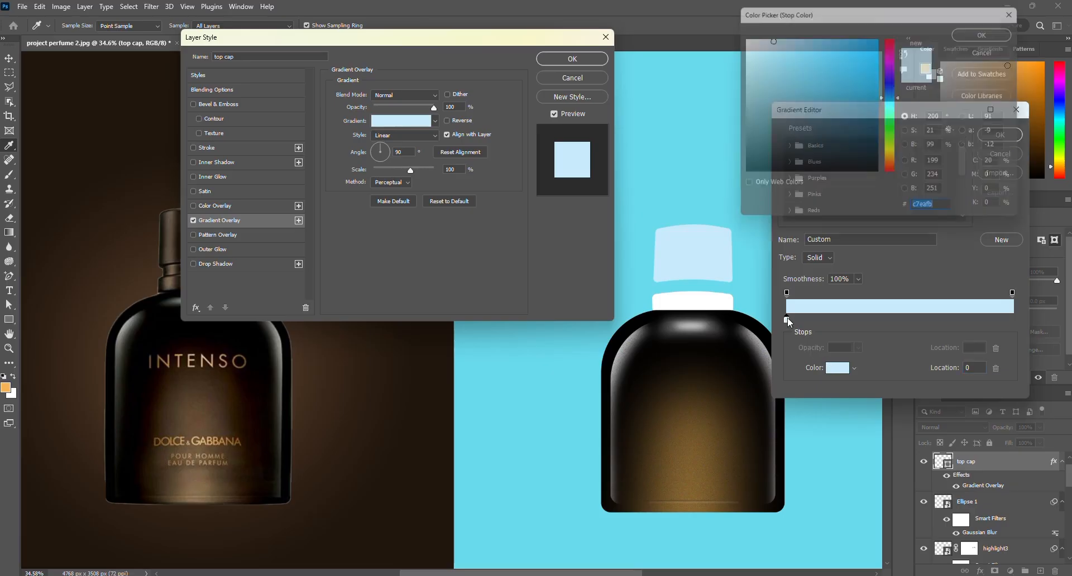
{"action": "left_click_drag", "start_coordinate": [748, 133], "coordinate": [729, 176]}
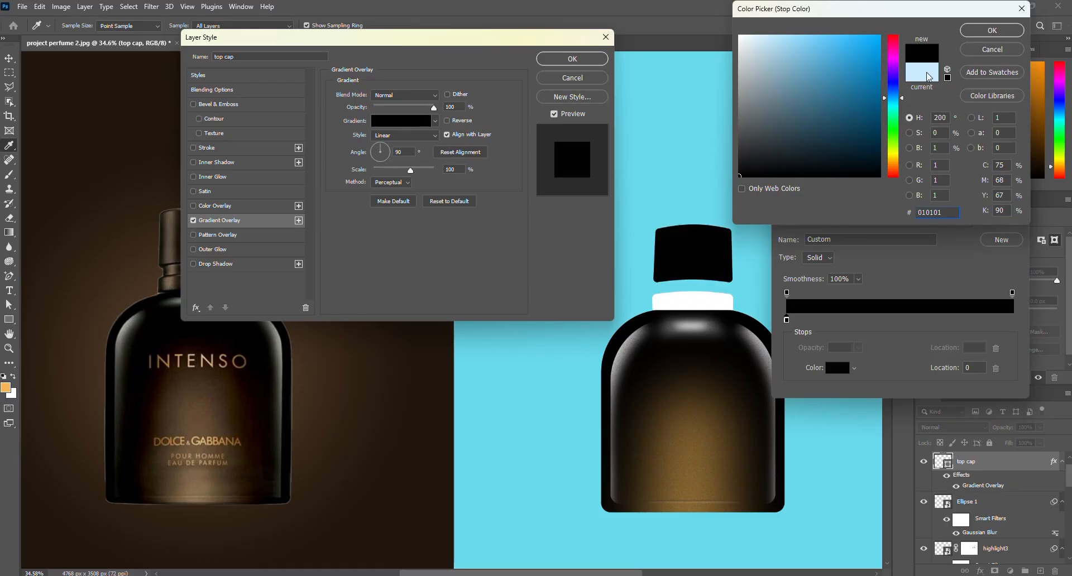
{"action": "left_click", "coordinate": [996, 32]}
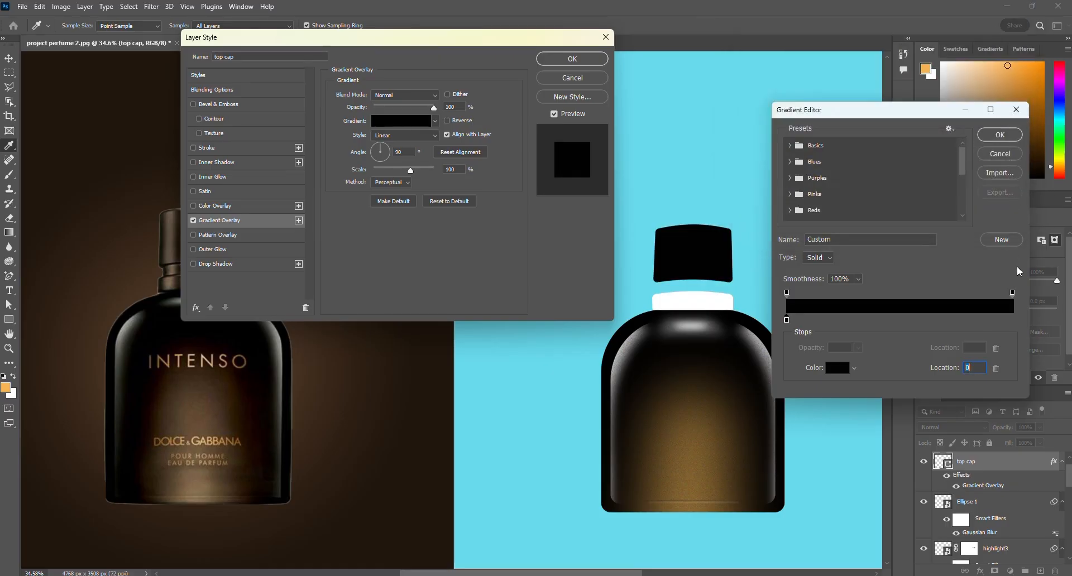
Add more near-black color stops along the top cap's gradient, including one at its far end.
{"action": "left_click", "coordinate": [1012, 319]}
{"action": "left_click", "coordinate": [818, 320]}
{"action": "left_click", "coordinate": [857, 320]}
{"action": "left_click", "coordinate": [891, 319]}
{"action": "left_click", "coordinate": [927, 320]}
Change the top cap gradient's color stop at 14% to pale gold e9dfaf.
{"action": "double_click", "coordinate": [819, 321]}
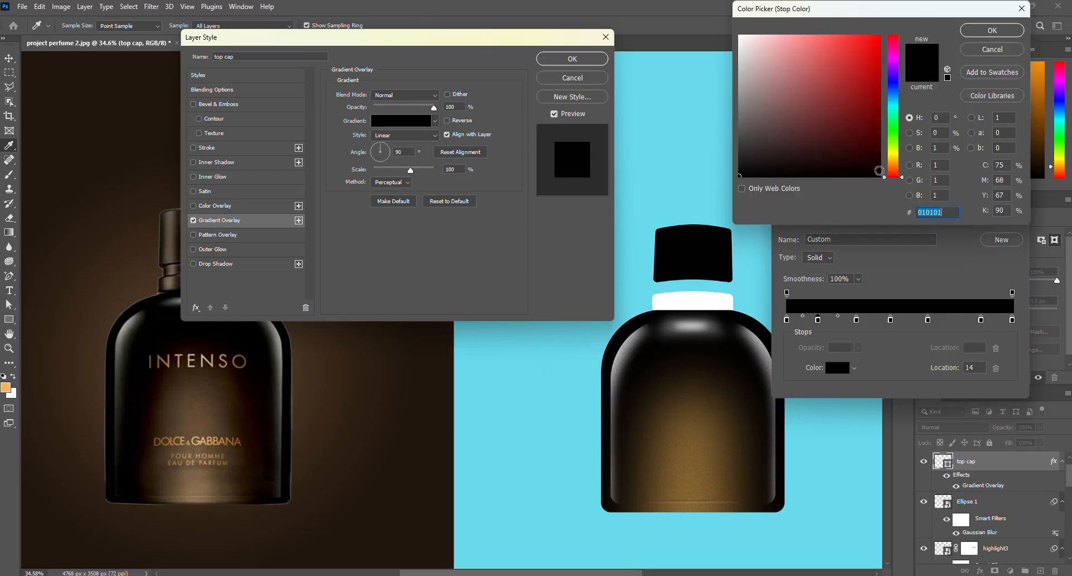
{"action": "left_click", "coordinate": [895, 158]}
{"action": "left_click", "coordinate": [812, 47]}
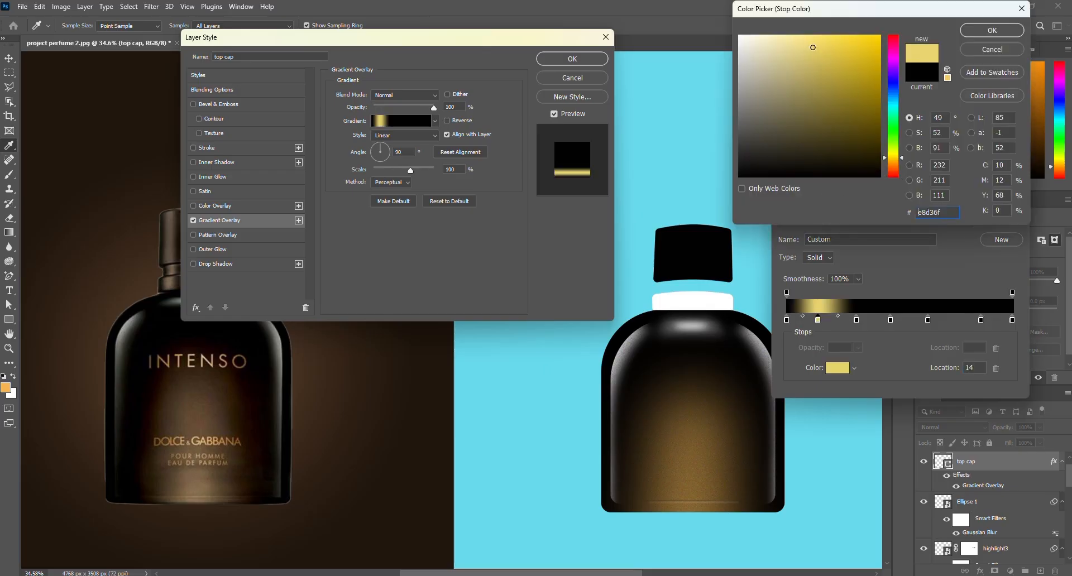
{"action": "left_click_drag", "start_coordinate": [821, 53], "coordinate": [774, 48]}
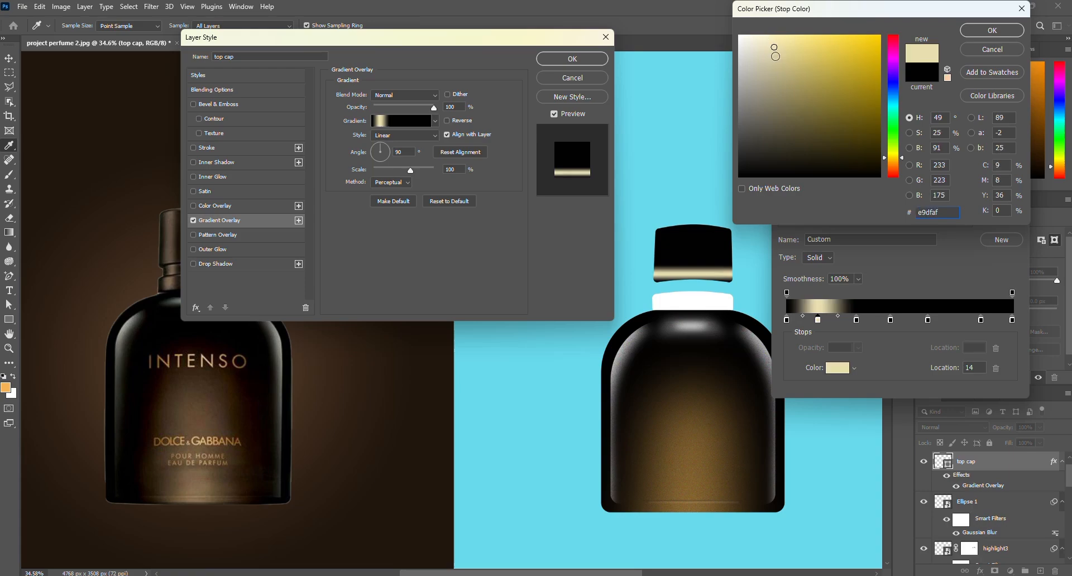
{"action": "left_click", "coordinate": [977, 34]}
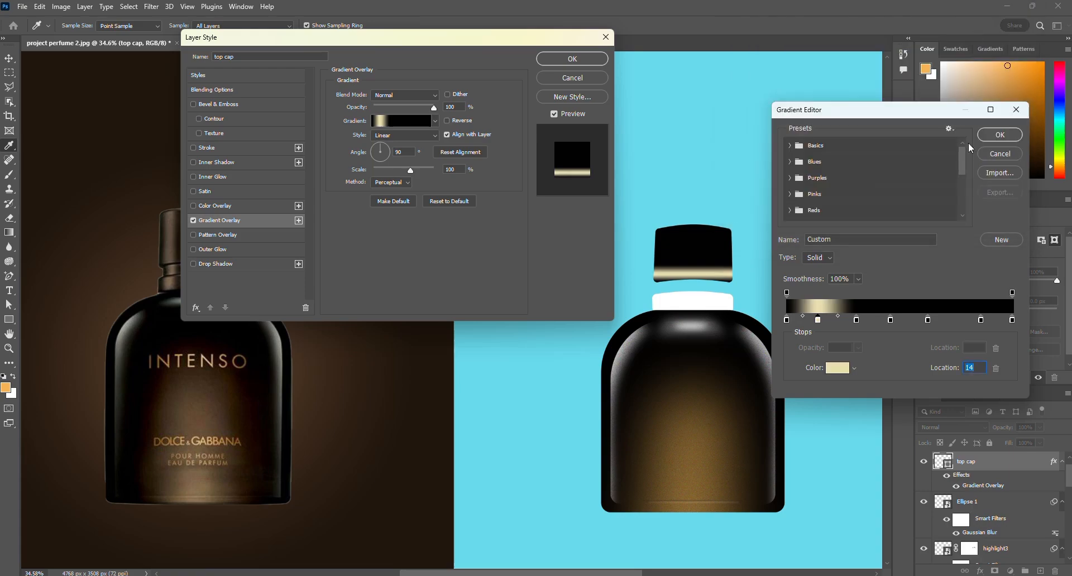
Change the gradient's color stop at 86% to pale yellow efe8aa.
{"action": "double_click", "coordinate": [980, 320]}
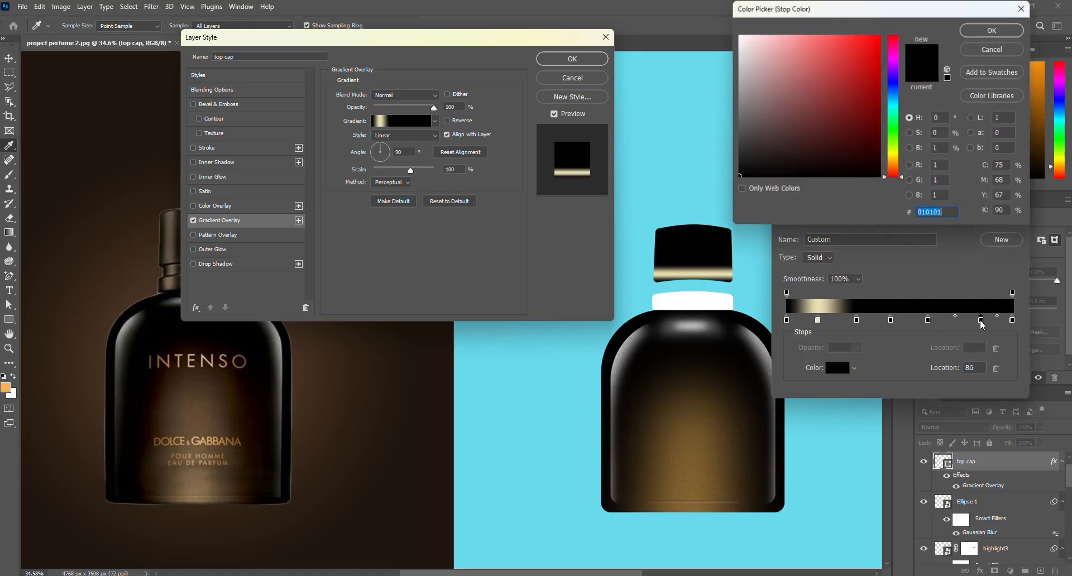
{"action": "left_click", "coordinate": [893, 156]}
{"action": "left_click", "coordinate": [800, 37]}
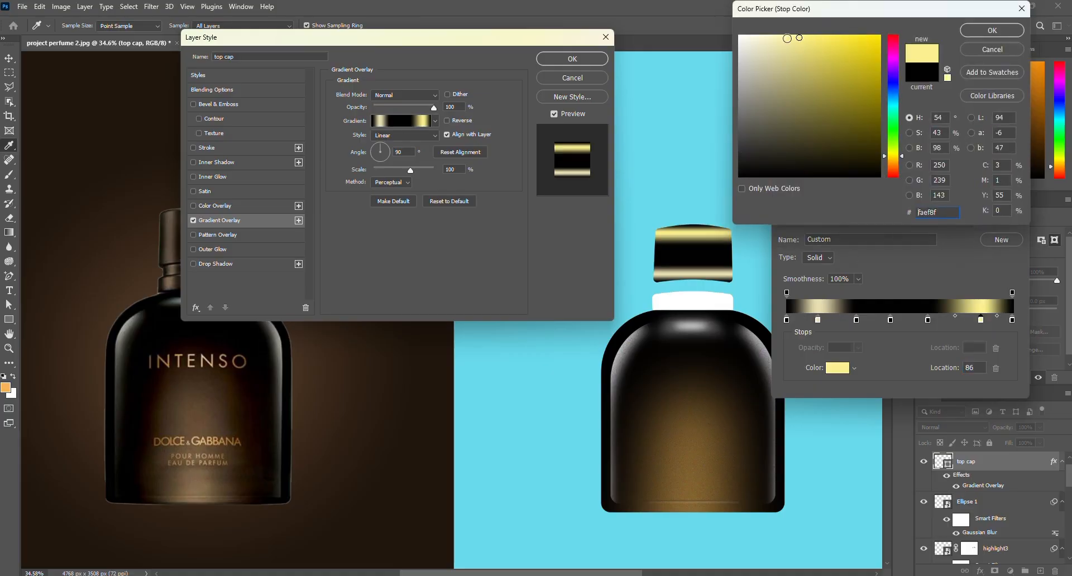
{"action": "mouse_move", "coordinate": [787, 38]}
{"action": "left_mouse_down"}
{"action": "mouse_move", "coordinate": [762, 36]}
{"action": "mouse_move", "coordinate": [780, 43]}
{"action": "left_mouse_up"}
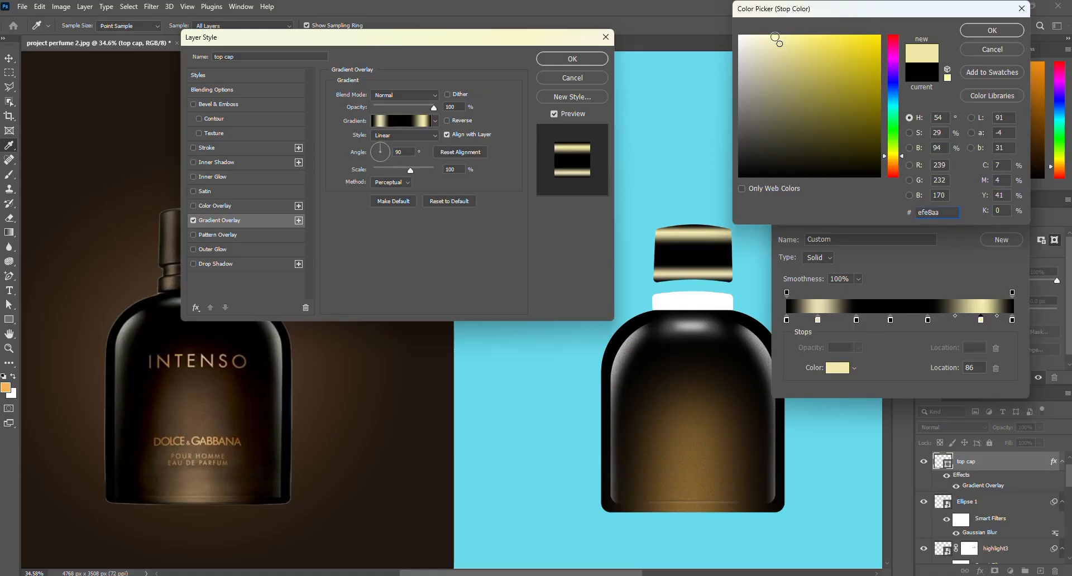
{"action": "left_click", "coordinate": [967, 34]}
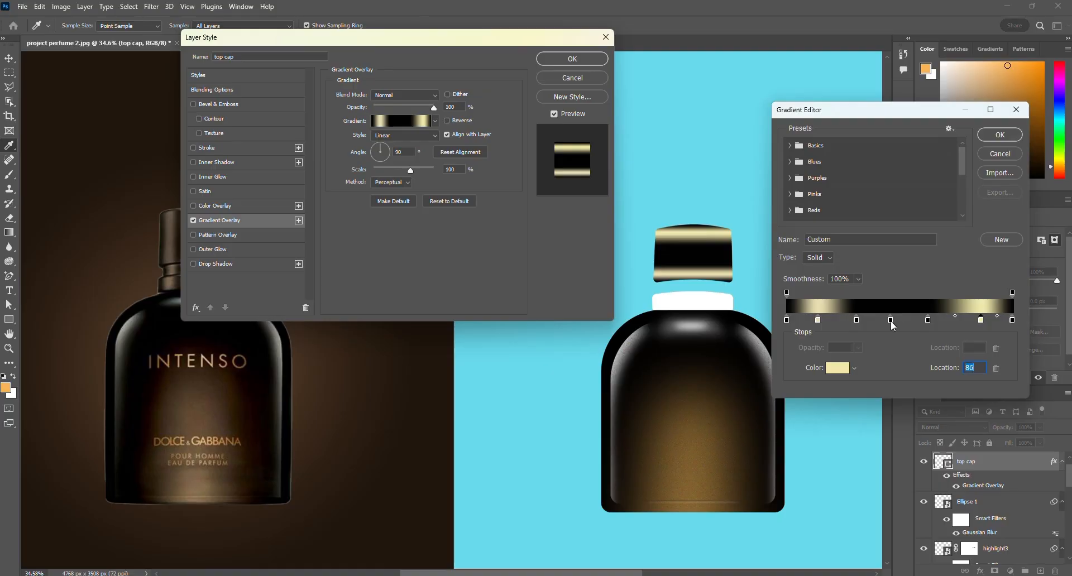
Change the gradient's middle color stop at 46% to light cream f6ebc0.
{"action": "double_click", "coordinate": [890, 321]}
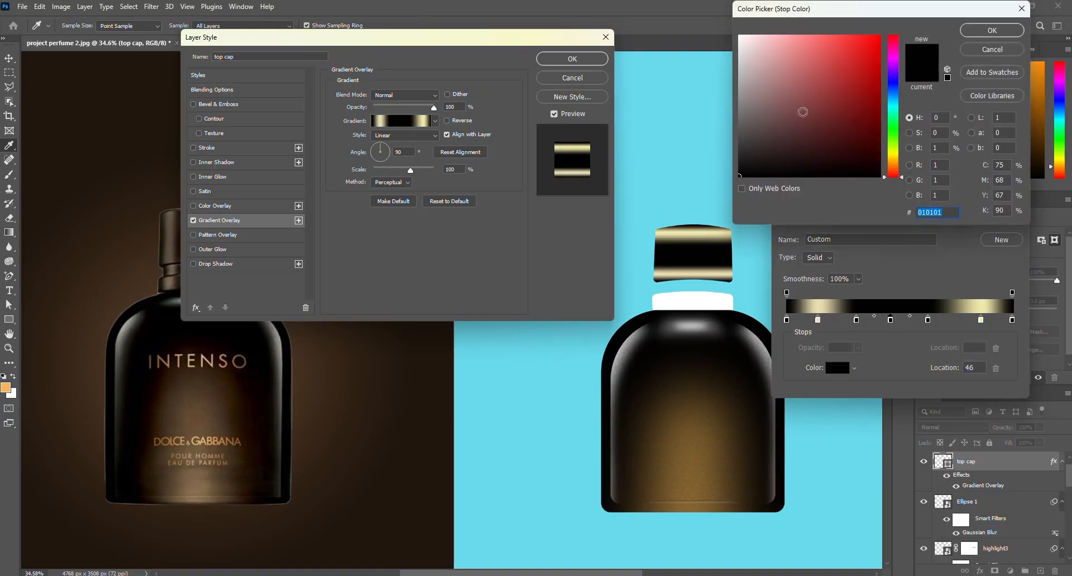
{"action": "left_click", "coordinate": [897, 159]}
{"action": "left_click", "coordinate": [770, 53]}
{"action": "left_click", "coordinate": [777, 41]}
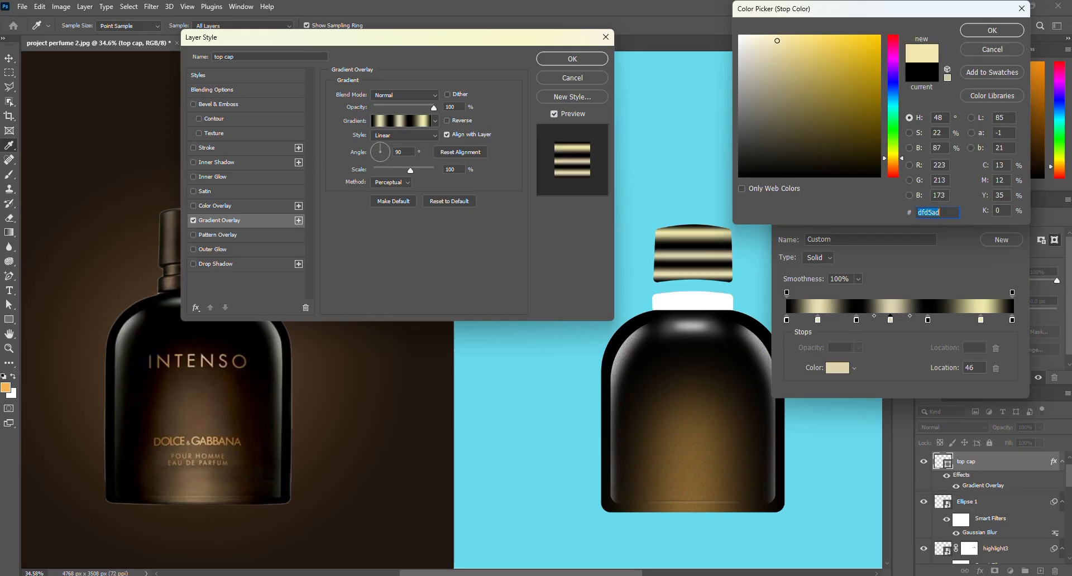
{"action": "left_click", "coordinate": [769, 40]}
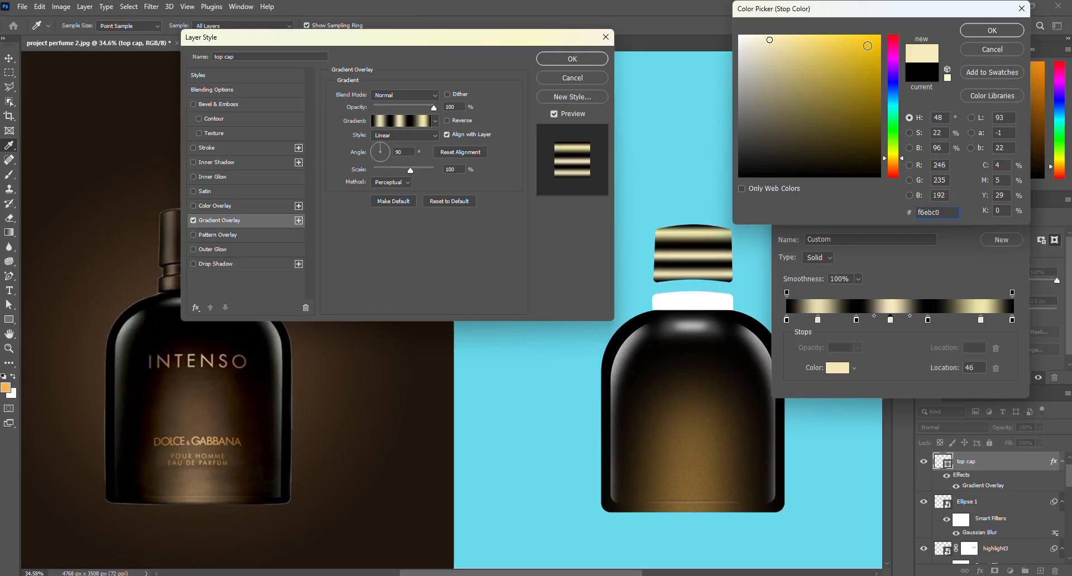
{"action": "left_click", "coordinate": [992, 30]}
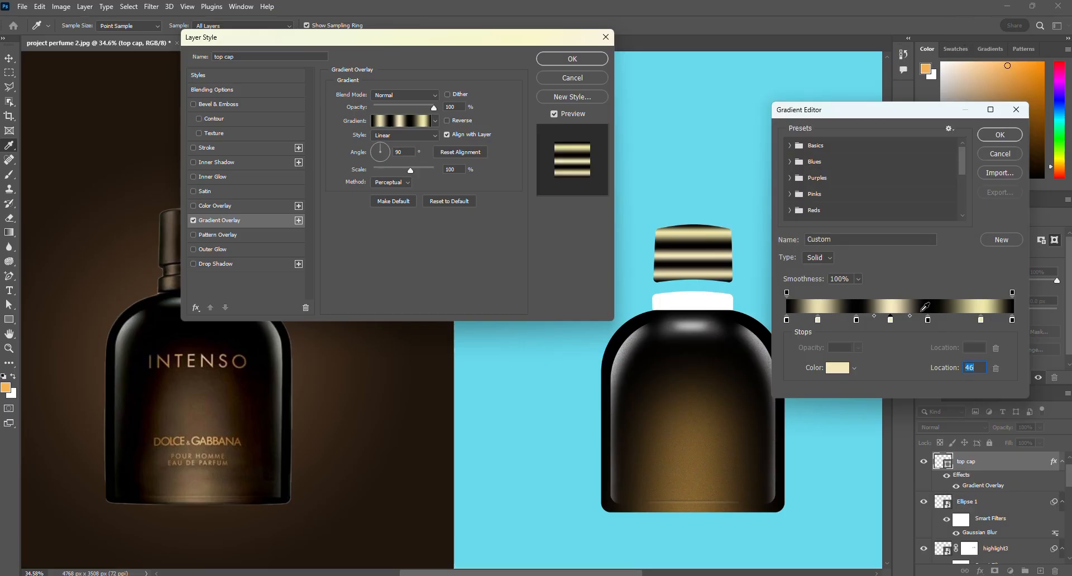
Accept the edited gradient, set its angle to 0°, and uncover both the reference cap and the redrawn cap for comparison.
{"action": "left_click", "coordinate": [1003, 134]}
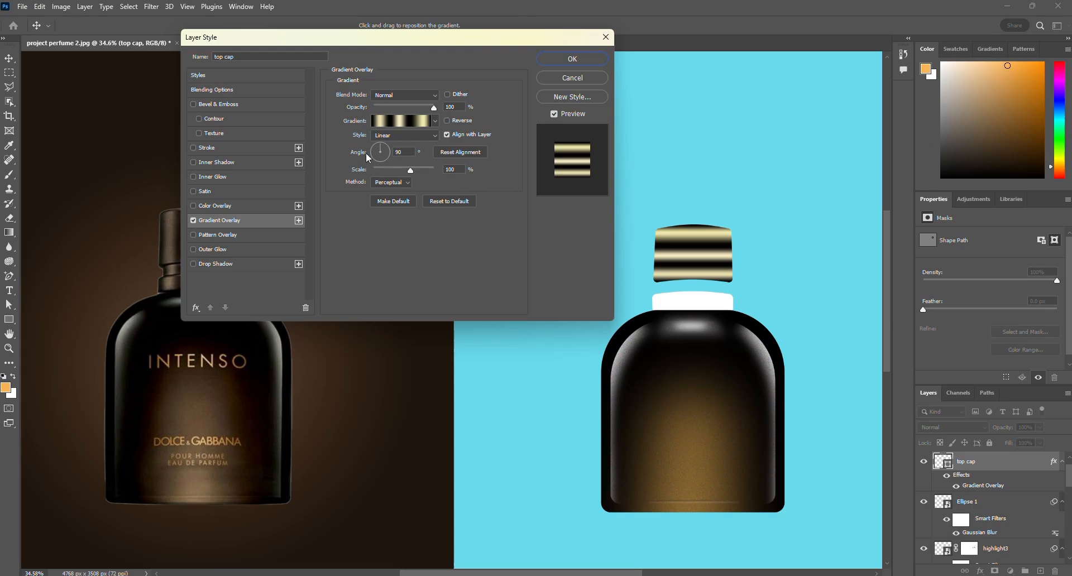
{"action": "left_click", "coordinate": [393, 155]}
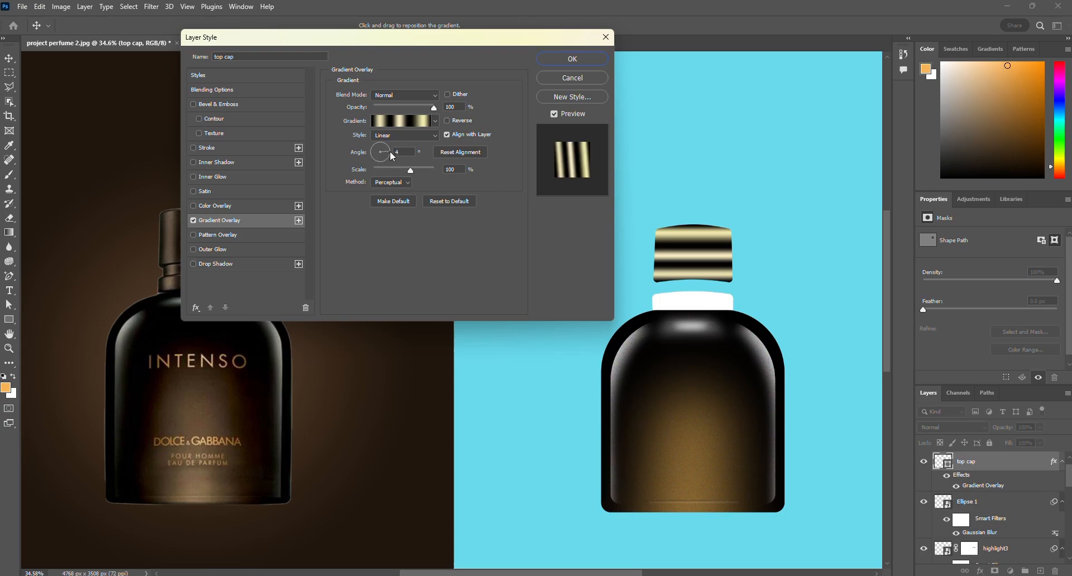
{"action": "left_click", "coordinate": [407, 152]}
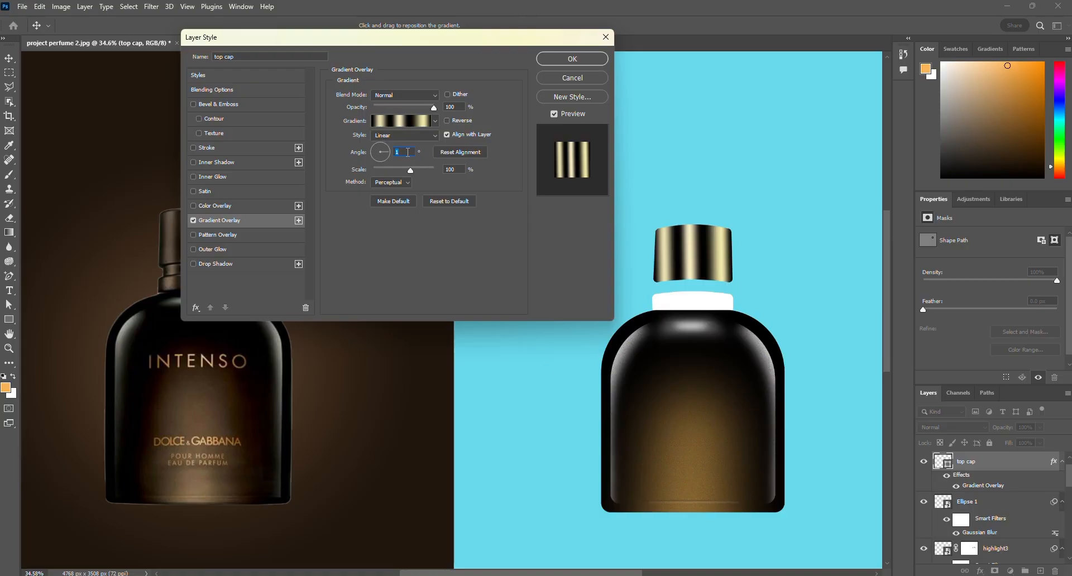
{"action": "type", "text": "0"}
{"action": "left_click_drag", "start_coordinate": [411, 44], "coordinate": [480, 41]}
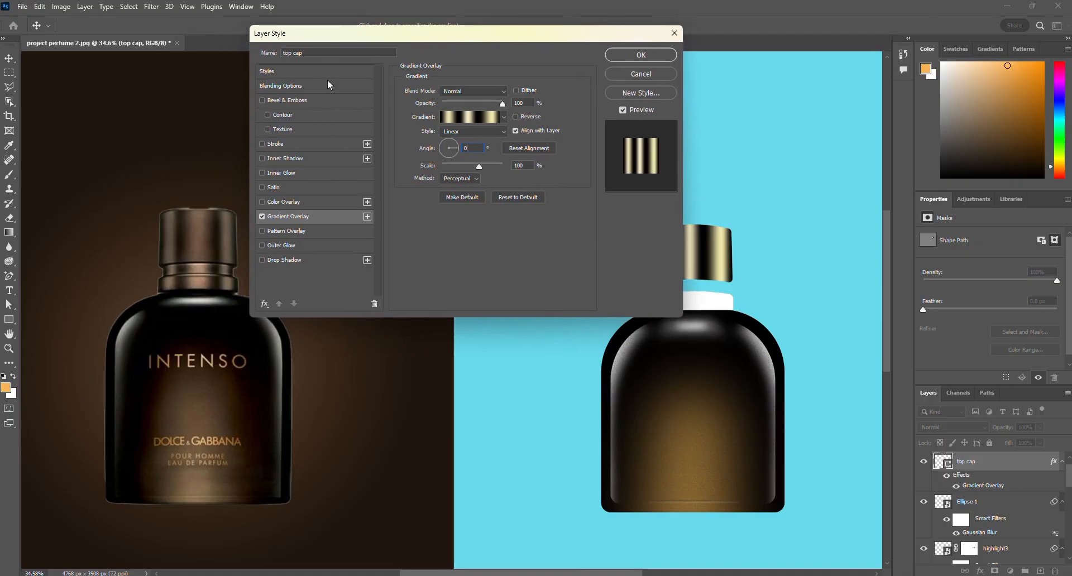
{"action": "left_click_drag", "start_coordinate": [341, 39], "coordinate": [216, 316]}
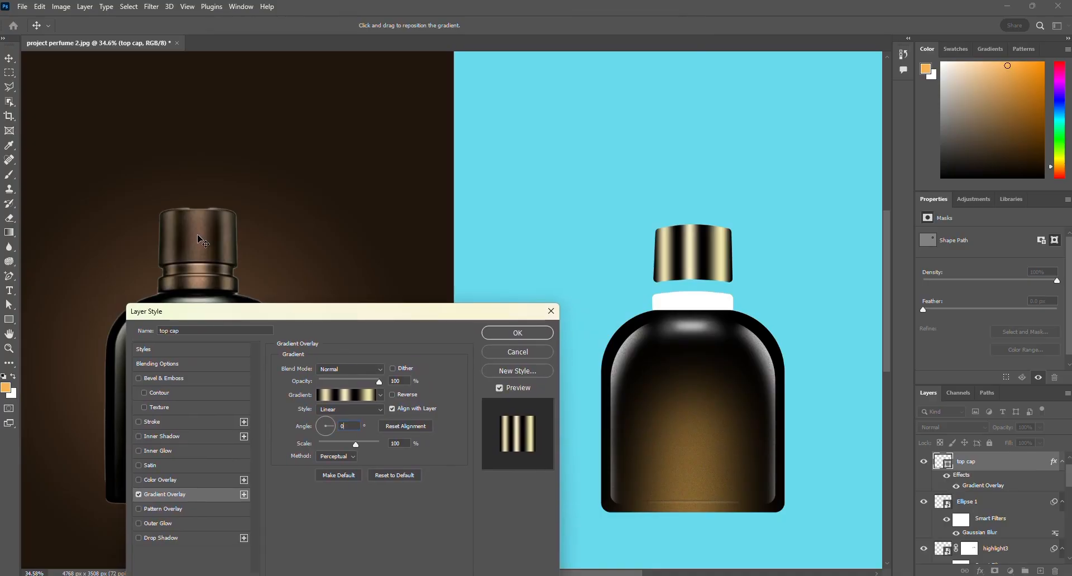
Reopen the top cap's gradient, move its last light stop to 88%, and shift the preceding midpoint closer to that stop.
{"action": "left_click", "coordinate": [363, 396]}
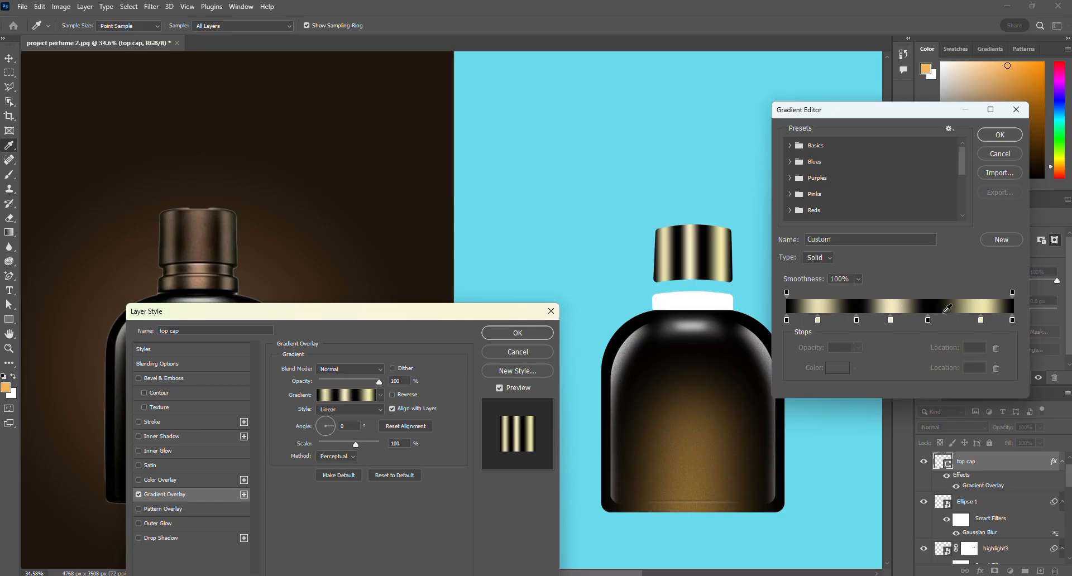
{"action": "left_click_drag", "start_coordinate": [982, 317], "coordinate": [987, 317]}
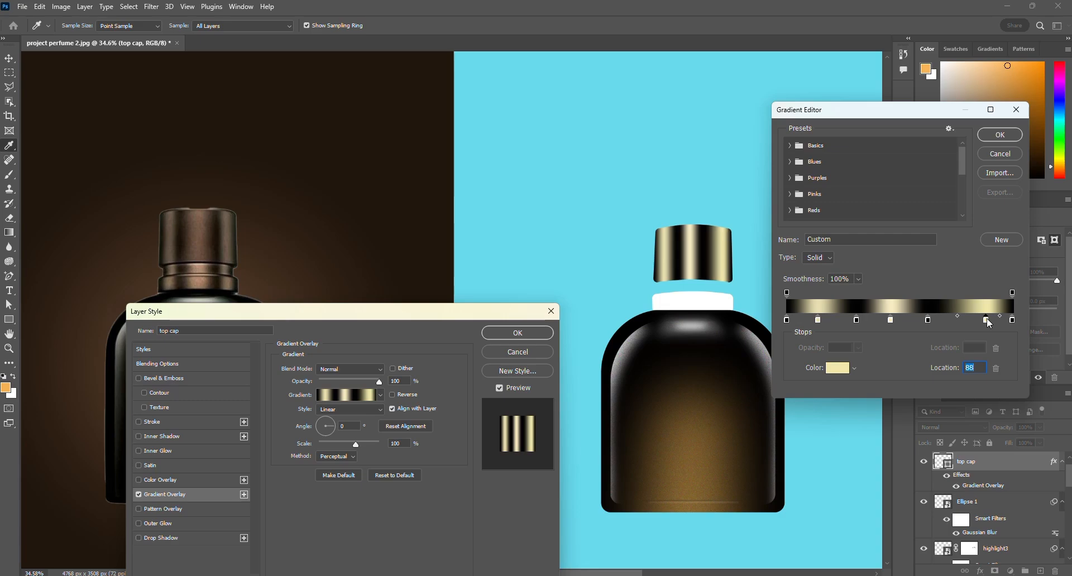
{"action": "left_click_drag", "start_coordinate": [957, 314], "coordinate": [967, 316]}
Recolor the gradient stop at 88% to a muted tan, c6b387.
{"action": "double_click", "coordinate": [986, 319]}
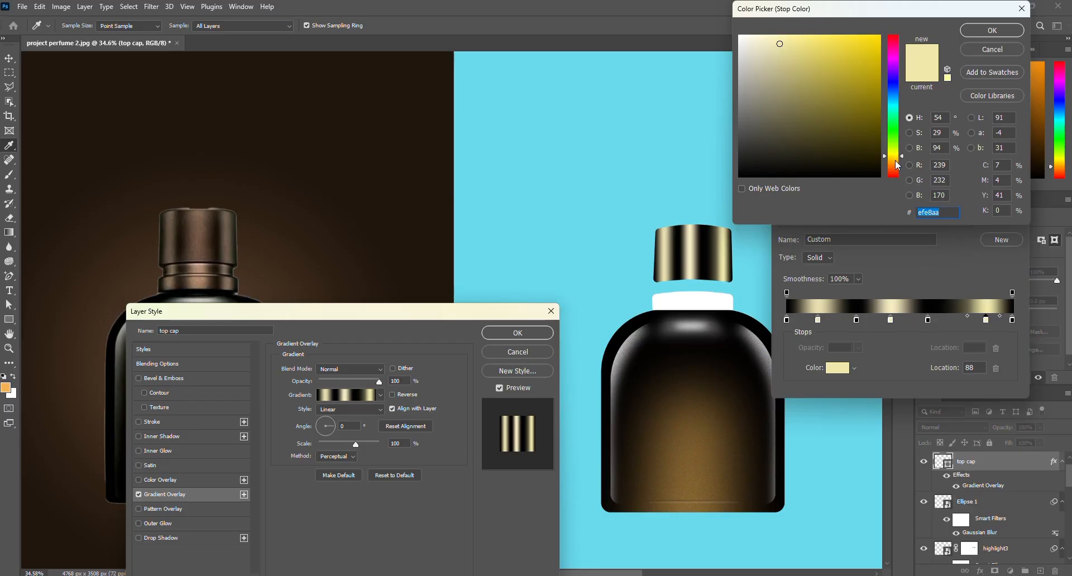
{"action": "left_click", "coordinate": [896, 161]}
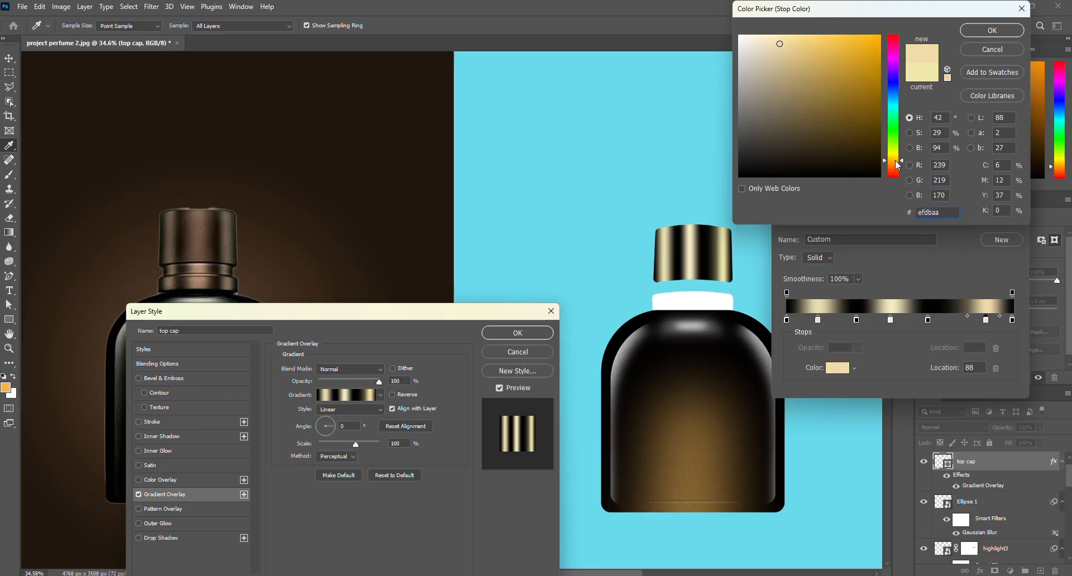
{"action": "left_click", "coordinate": [784, 57]}
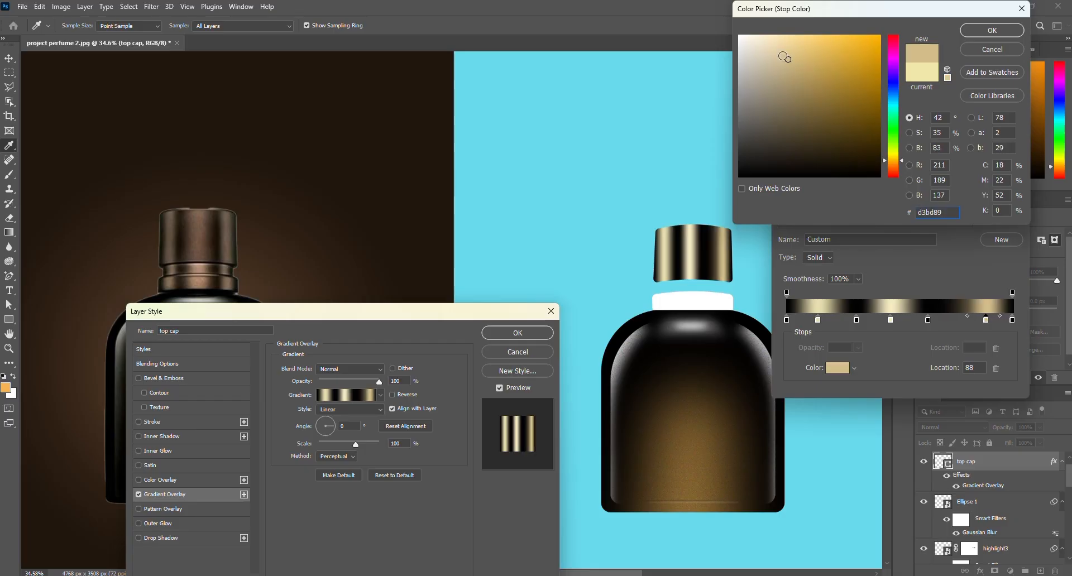
{"action": "left_click", "coordinate": [786, 71]}
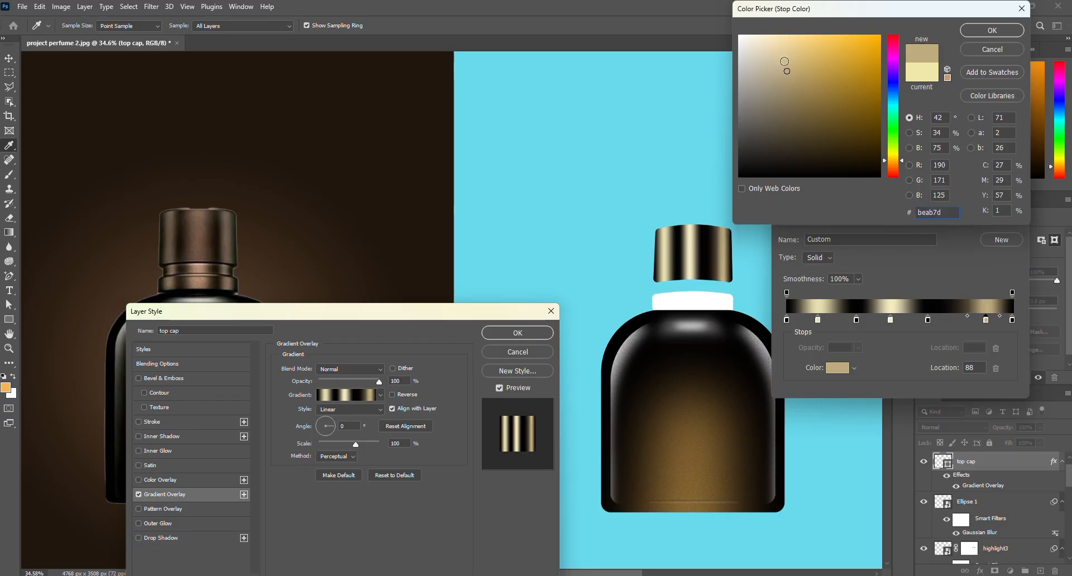
{"action": "left_click", "coordinate": [784, 67]}
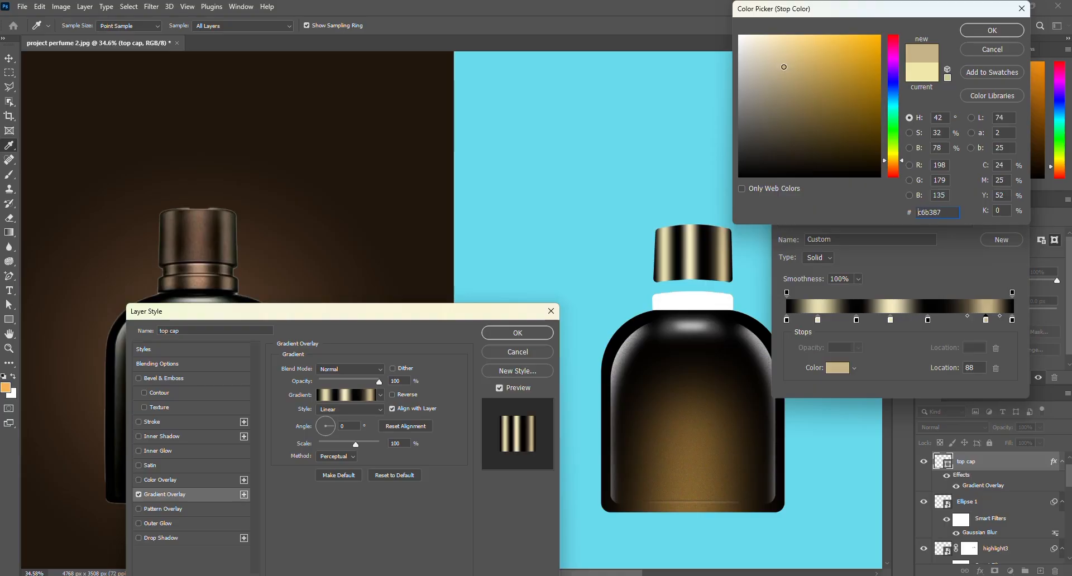
{"action": "left_click", "coordinate": [990, 31]}
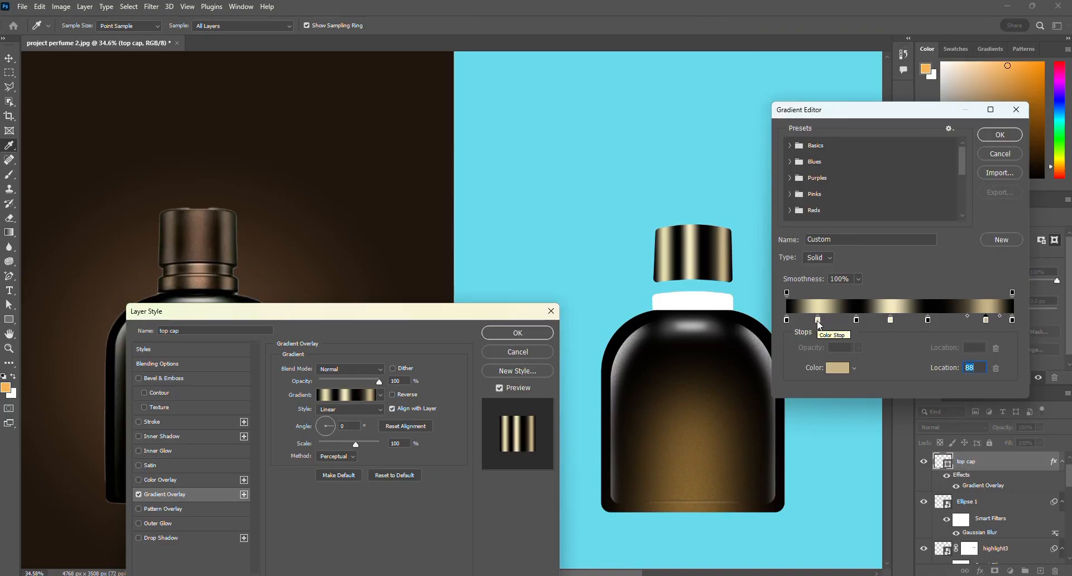
Move the gradient's first light stop to 15% and the dark stop following it to 29%.
{"action": "left_click", "coordinate": [818, 322]}
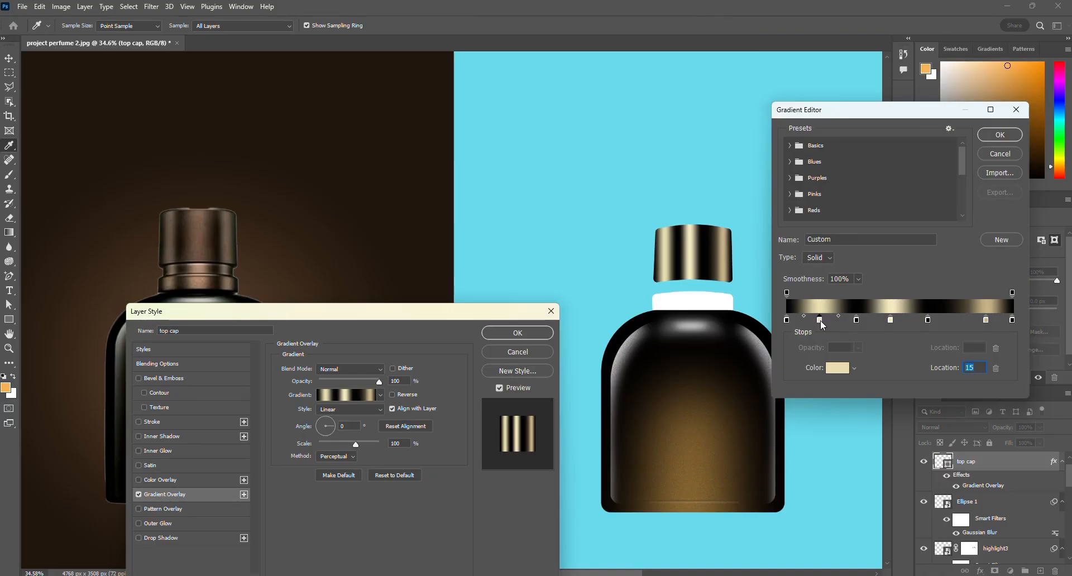
{"action": "left_click_drag", "start_coordinate": [820, 322], "coordinate": [822, 322]}
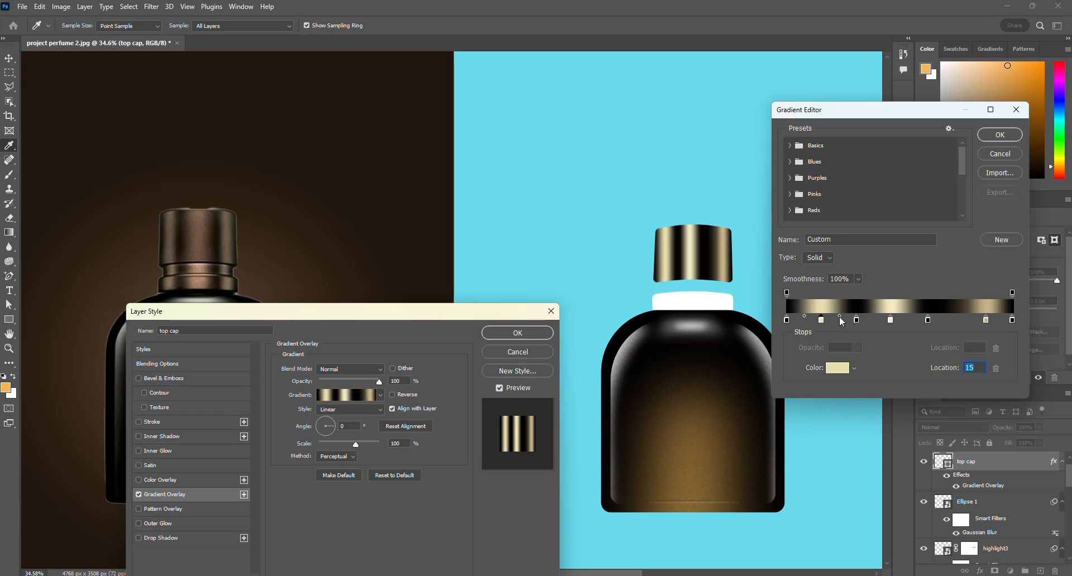
{"action": "left_click_drag", "start_coordinate": [840, 317], "coordinate": [852, 321]}
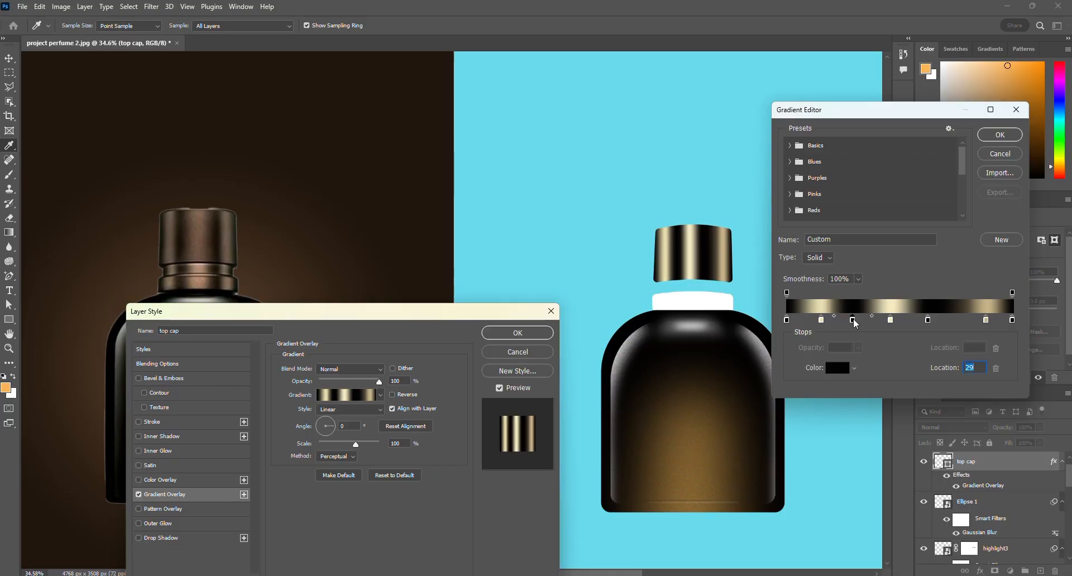
Recolor the gradient stop at 15% to a warm tan with RGB 215, 186, 149.
{"action": "left_click", "coordinate": [821, 319]}
{"action": "double_click", "coordinate": [822, 320]}
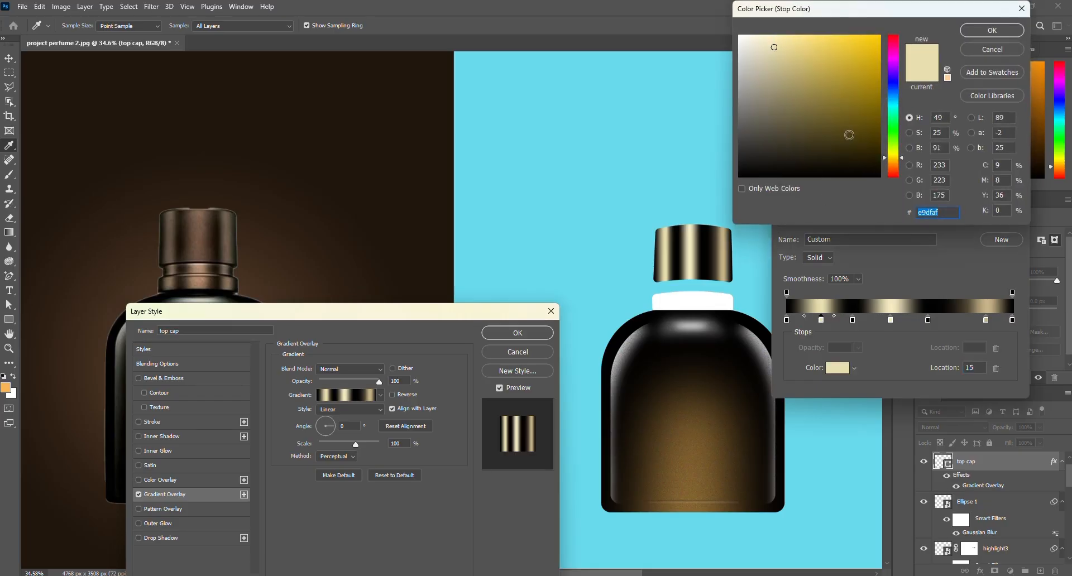
{"action": "left_click", "coordinate": [892, 162]}
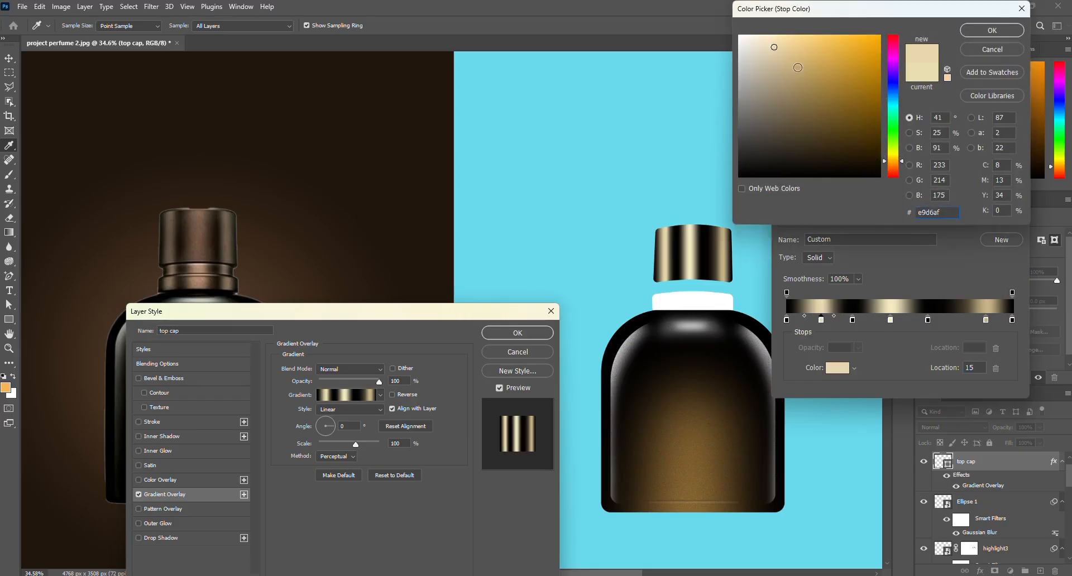
{"action": "left_click", "coordinate": [795, 63]}
{"action": "left_click", "coordinate": [796, 49]}
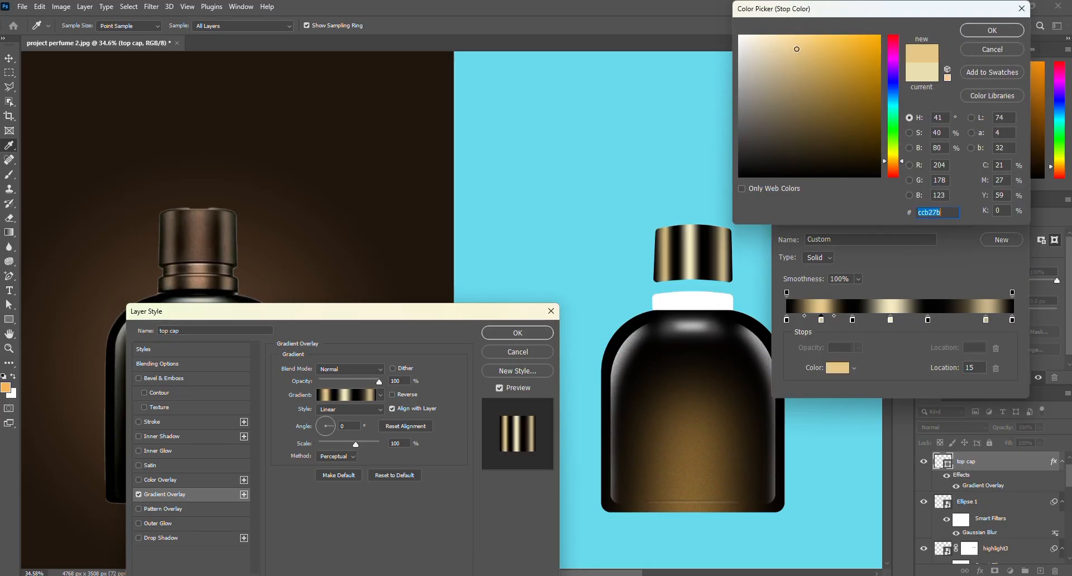
{"action": "left_click", "coordinate": [784, 44]}
{"action": "left_click", "coordinate": [780, 64]}
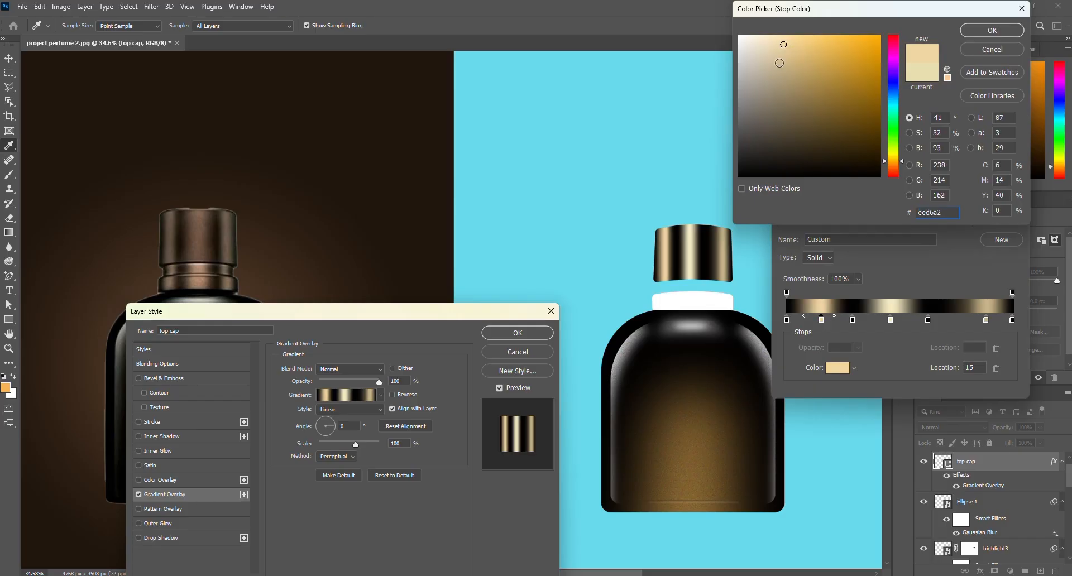
{"action": "left_click", "coordinate": [889, 165]}
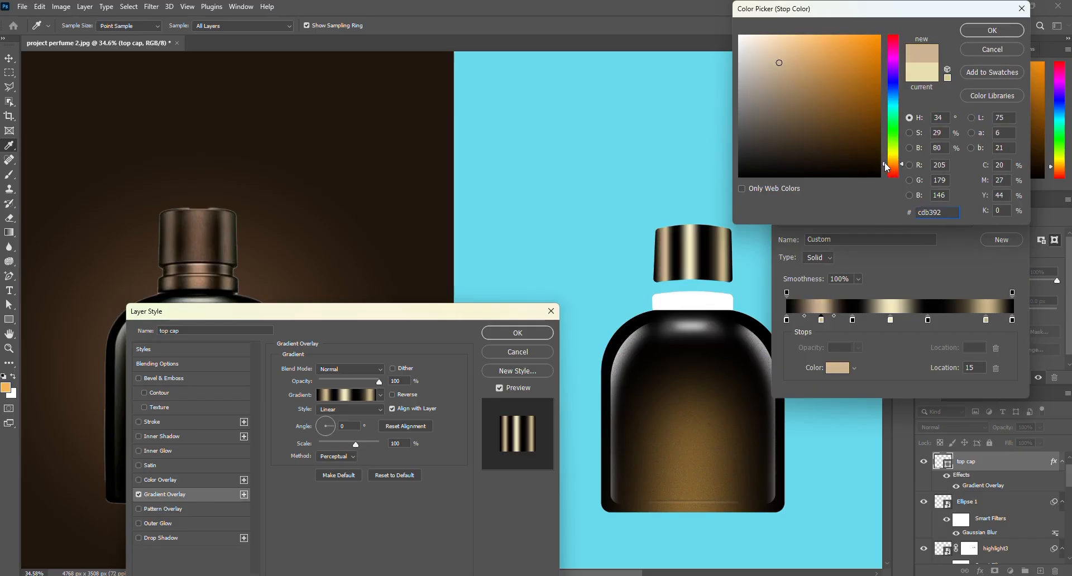
{"action": "left_click", "coordinate": [782, 57]}
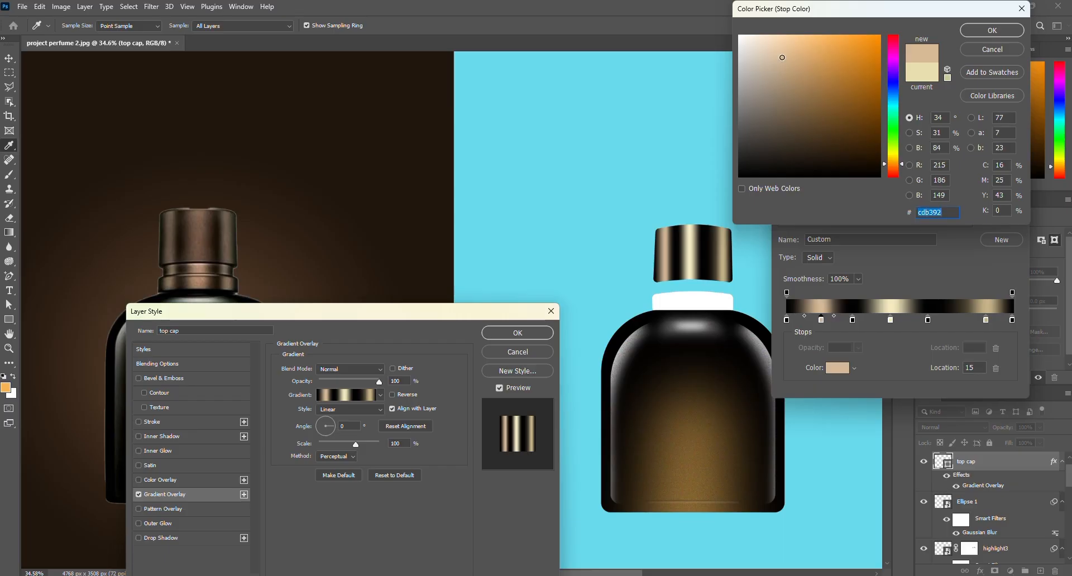
{"action": "left_click", "coordinate": [976, 34]}
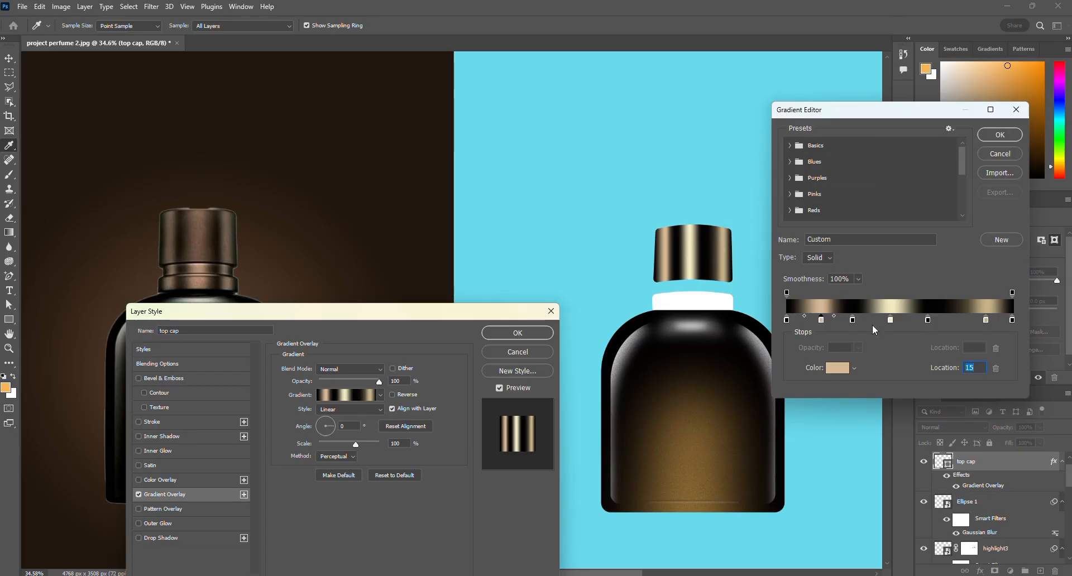
Move the middle light color stop to 50% and the dark stop following it to 66%, then set its adjacent midpoints to 37% and 65%.
{"action": "left_click", "coordinate": [890, 320]}
{"action": "type", "text": "50"}
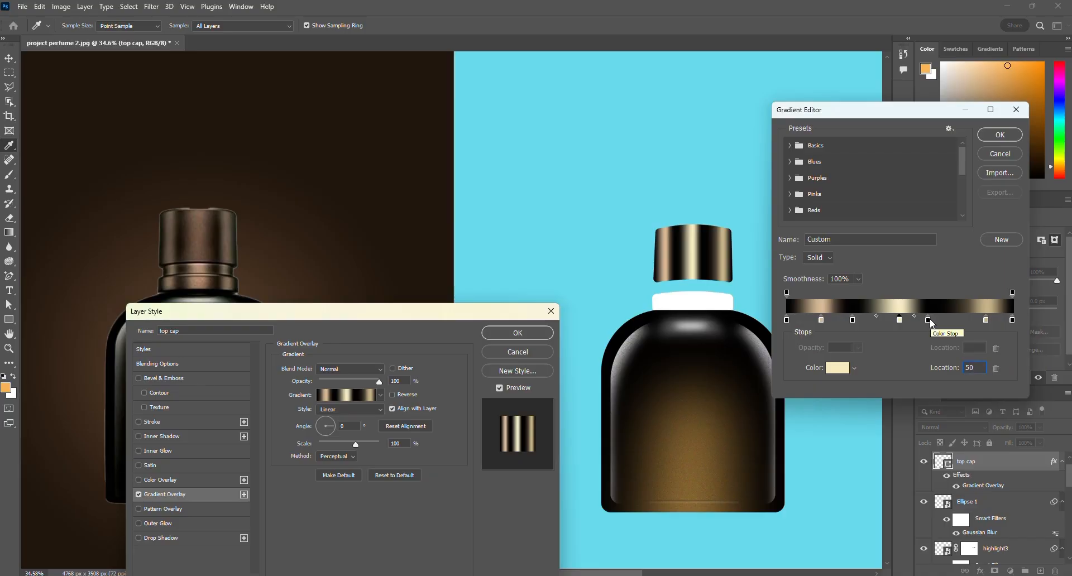
{"action": "left_click_drag", "start_coordinate": [928, 321], "coordinate": [938, 324]}
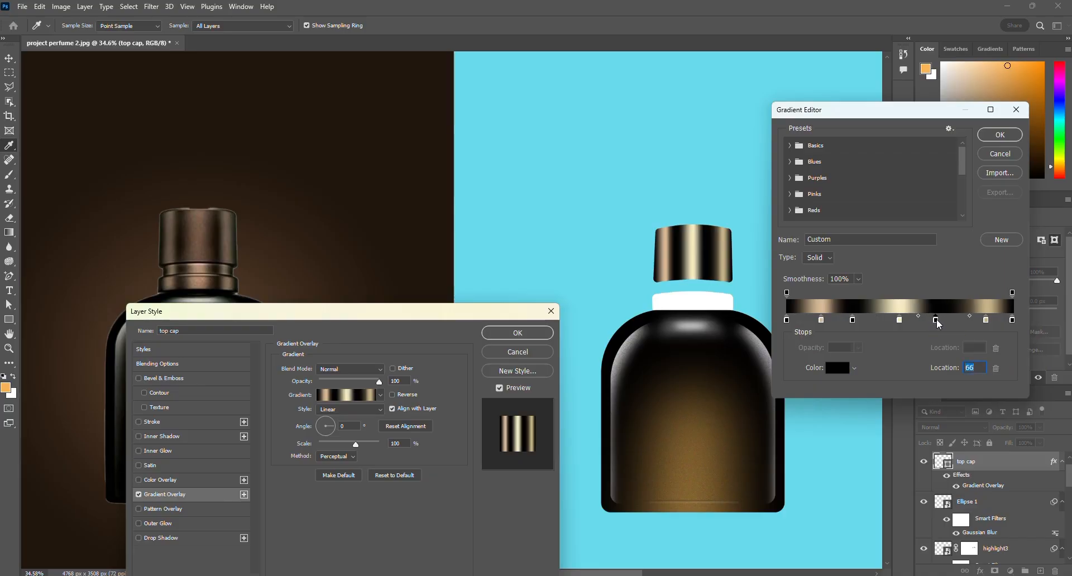
{"action": "left_click_drag", "start_coordinate": [918, 317], "coordinate": [923, 317]}
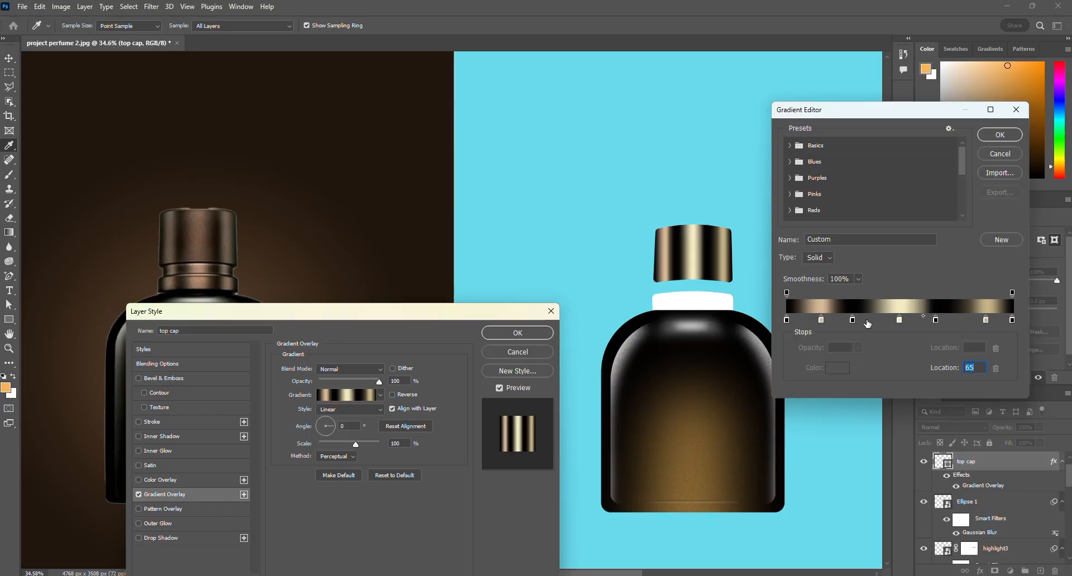
{"action": "left_click", "coordinate": [899, 320]}
{"action": "left_click_drag", "start_coordinate": [875, 314], "coordinate": [871, 315]}
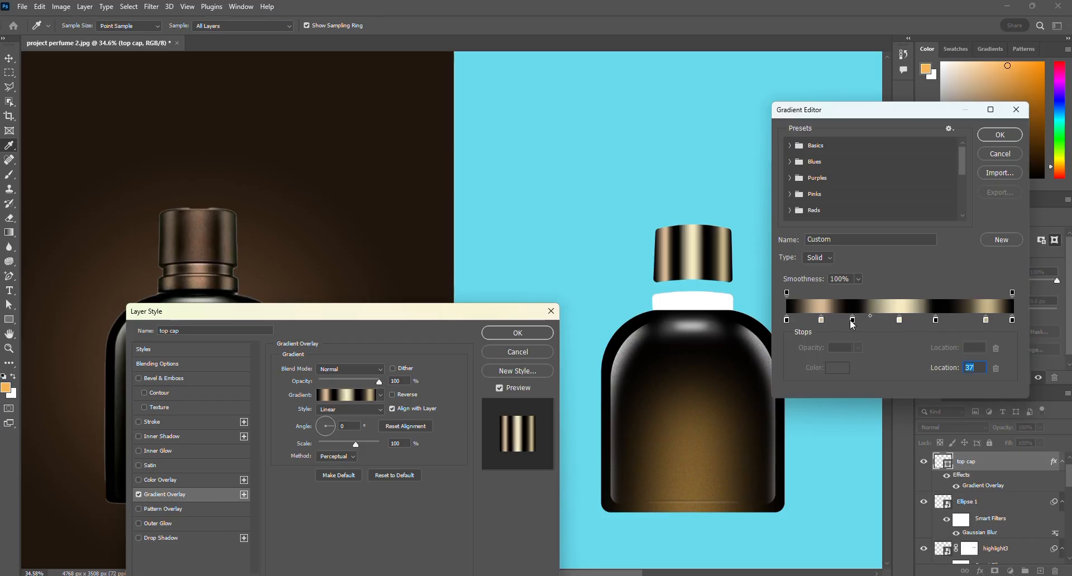
Recolor the gradient's middle stop at 50% to a warm tan, c9a376.
{"action": "left_click", "coordinate": [899, 320]}
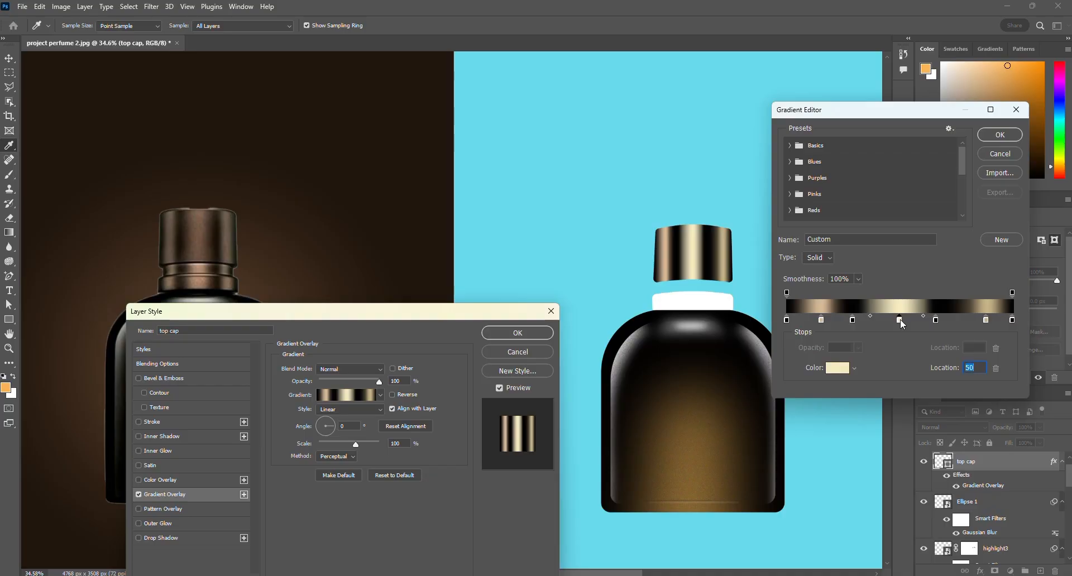
{"action": "double_click", "coordinate": [900, 322]}
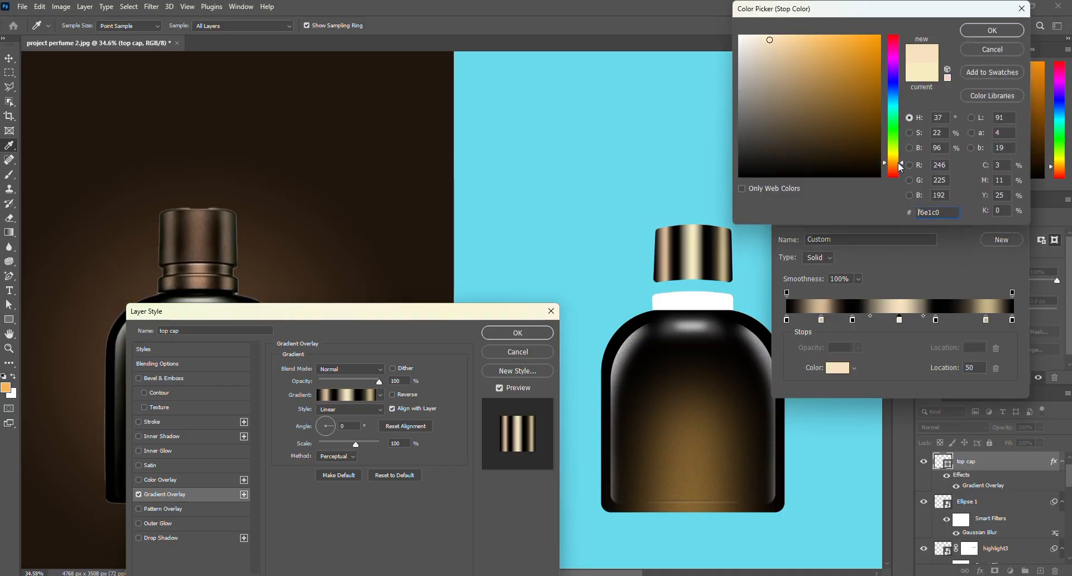
{"action": "left_click", "coordinate": [785, 72]}
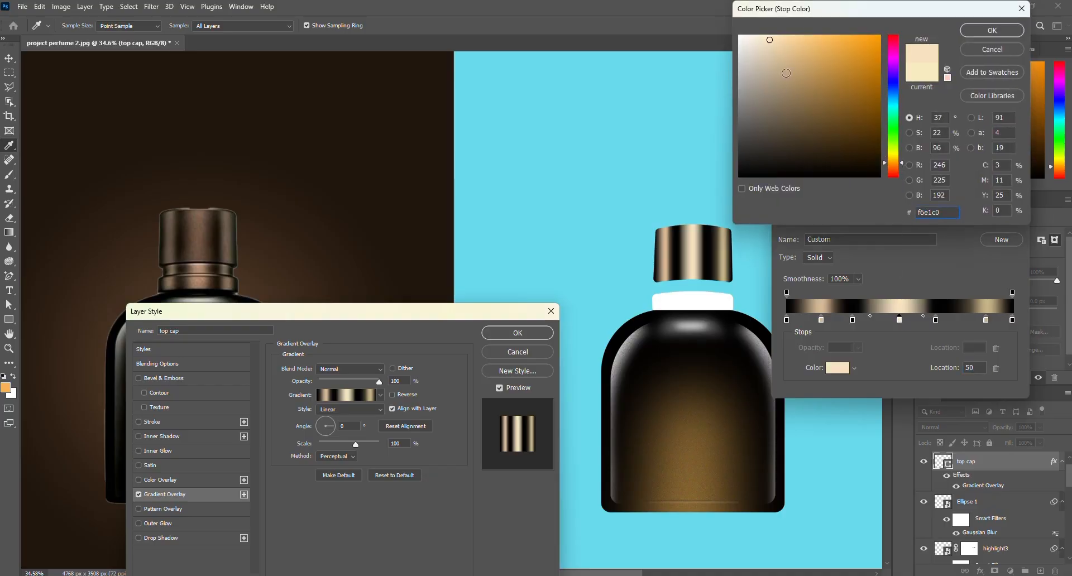
{"action": "left_click", "coordinate": [894, 166]}
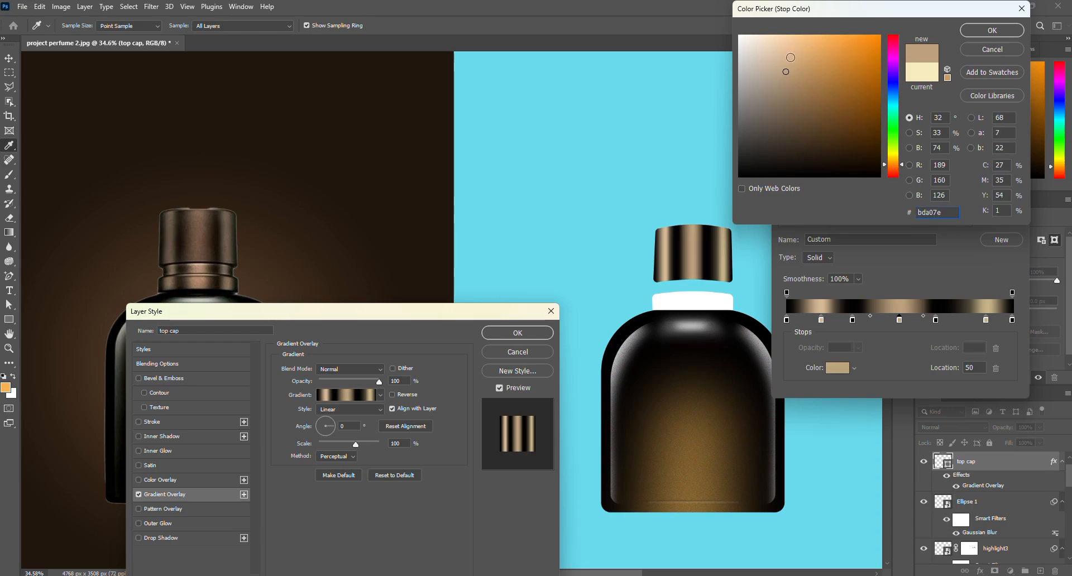
{"action": "left_click", "coordinate": [798, 53]}
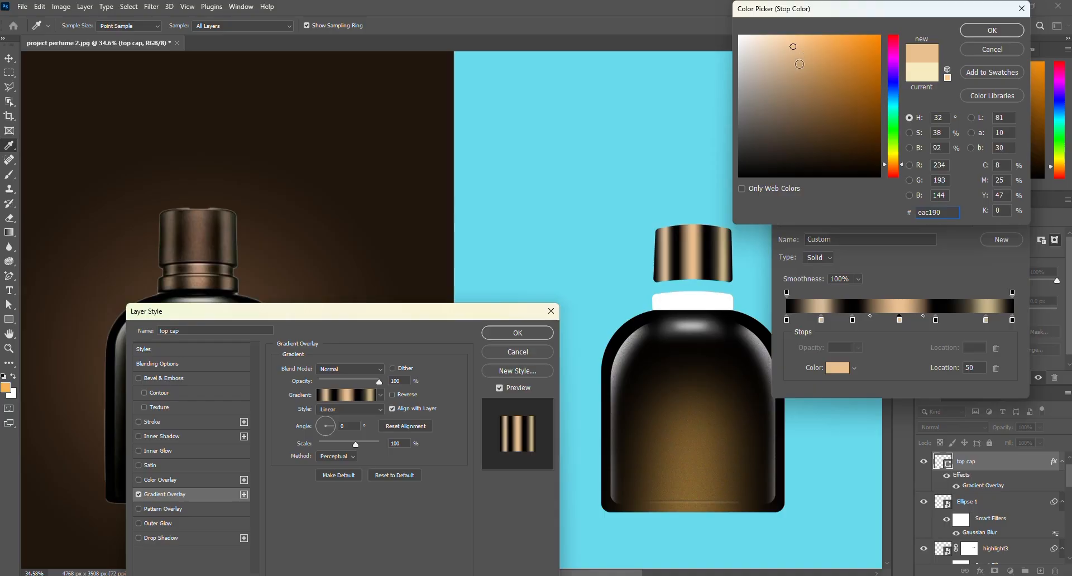
{"action": "left_click", "coordinate": [795, 62]}
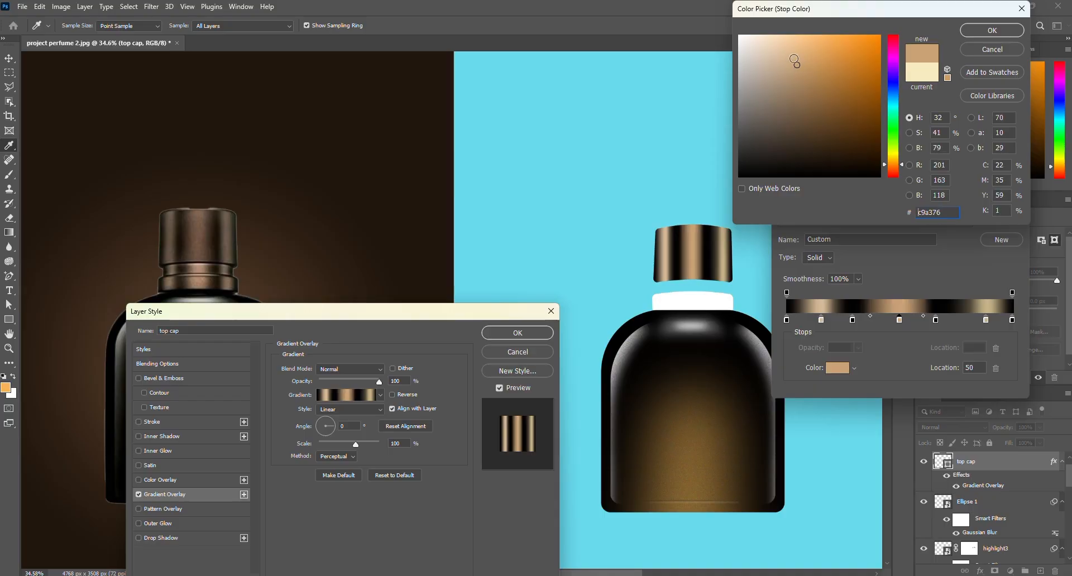
{"action": "left_click", "coordinate": [1004, 31]}
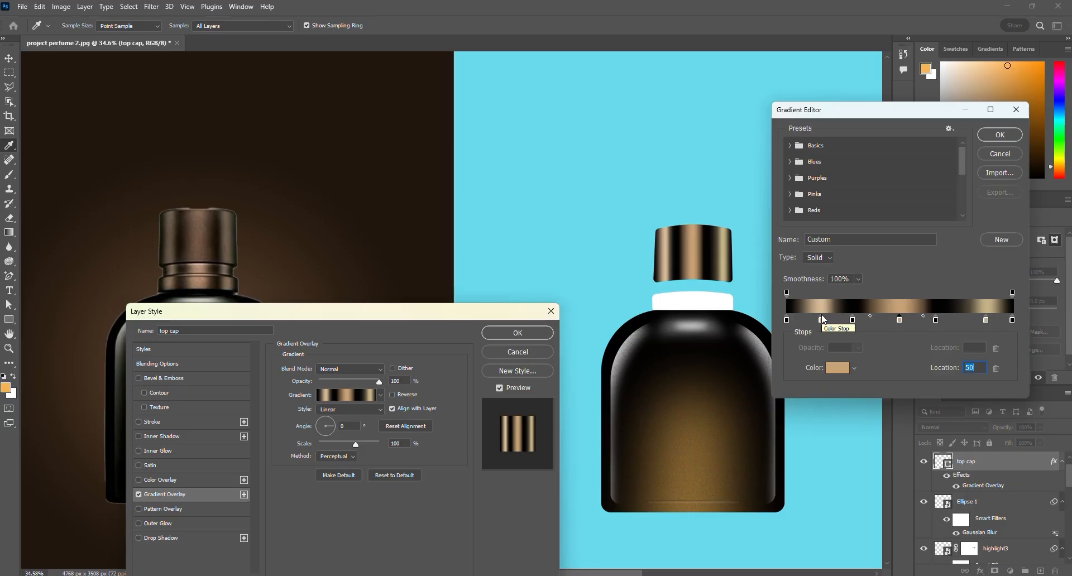
Add opacity stops at 14% and 29% of the gradient, with opacities of 84% and 100% respectively.
{"action": "left_click", "coordinate": [818, 298]}
{"action": "left_click", "coordinate": [820, 300]}
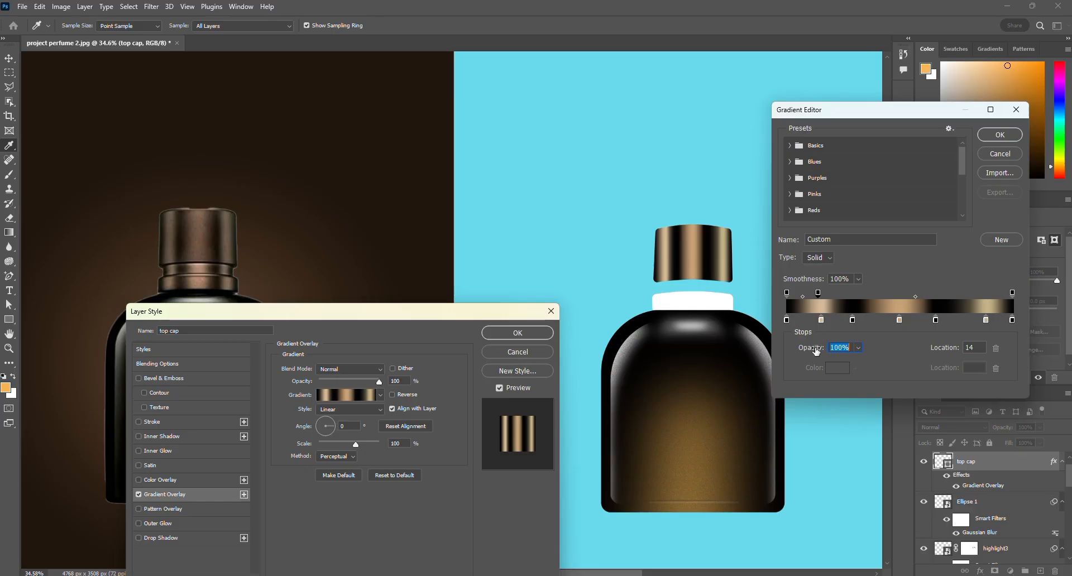
{"action": "left_click_drag", "start_coordinate": [816, 350], "coordinate": [806, 351]}
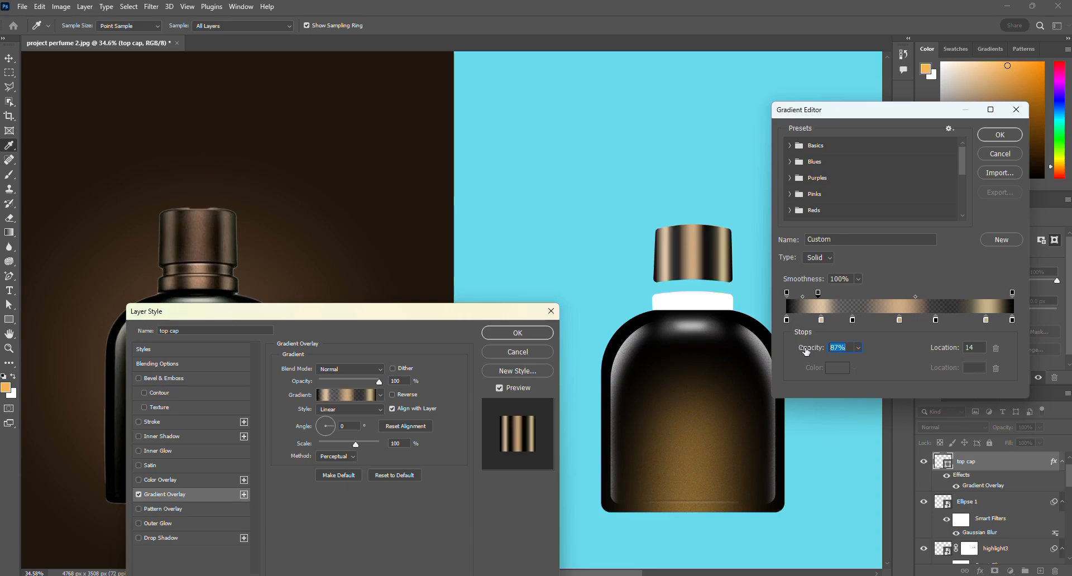
{"action": "left_click_drag", "start_coordinate": [806, 352], "coordinate": [805, 351]}
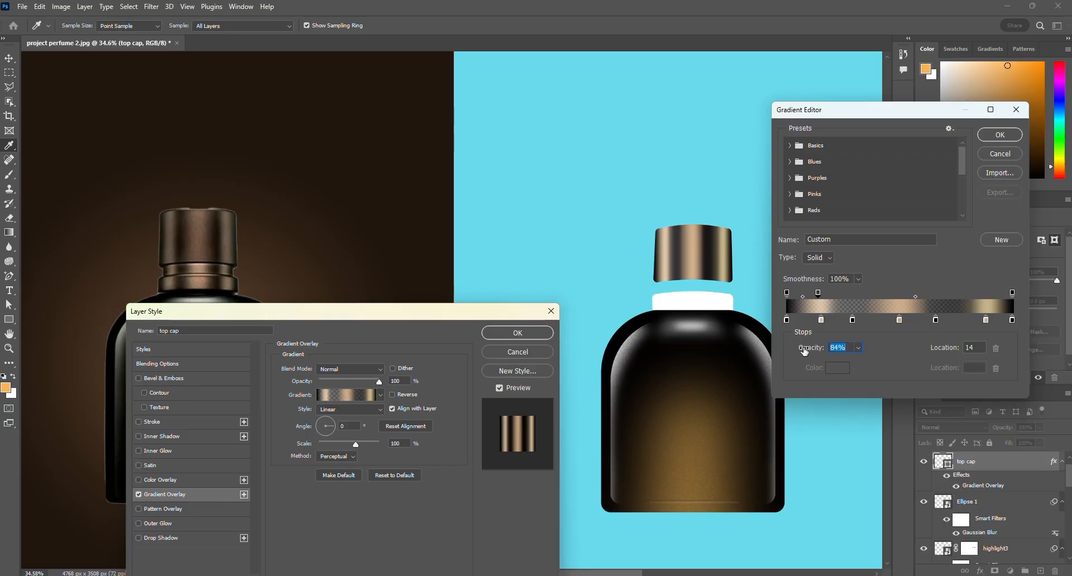
{"action": "left_click", "coordinate": [851, 296]}
{"action": "left_click_drag", "start_coordinate": [816, 352], "coordinate": [857, 349]}
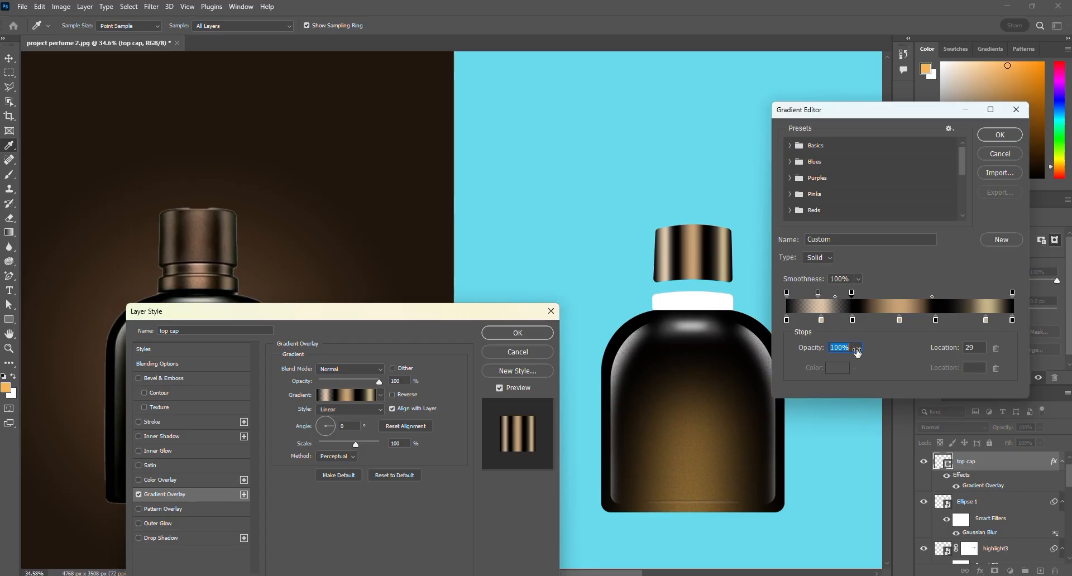
Add opacity stops over the second dark band, the middle highlight and at 89%, setting the last to 73% opacity and lowering the middle one.
{"action": "left_click", "coordinate": [956, 295]}
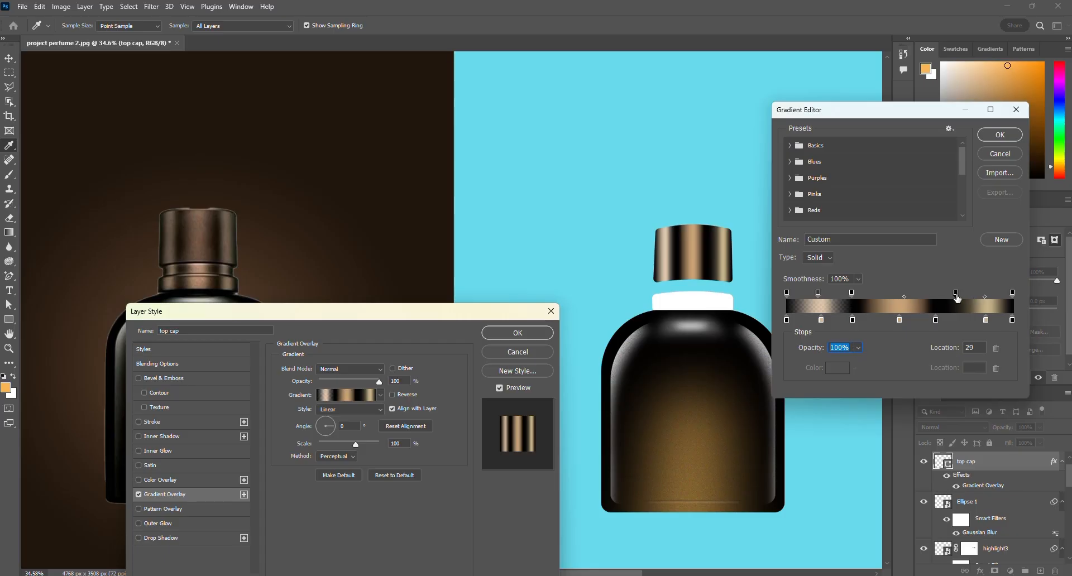
{"action": "left_click", "coordinate": [895, 294]}
{"action": "left_click", "coordinate": [987, 294]}
{"action": "left_click_drag", "start_coordinate": [819, 349], "coordinate": [804, 349]}
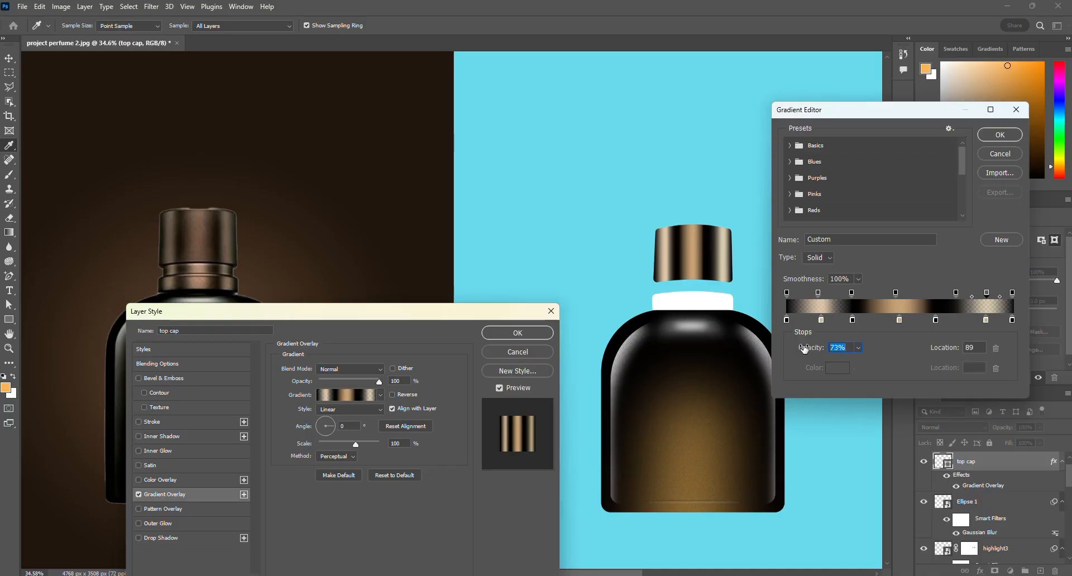
{"action": "left_click", "coordinate": [896, 293]}
{"action": "left_click_drag", "start_coordinate": [809, 349], "coordinate": [806, 350]}
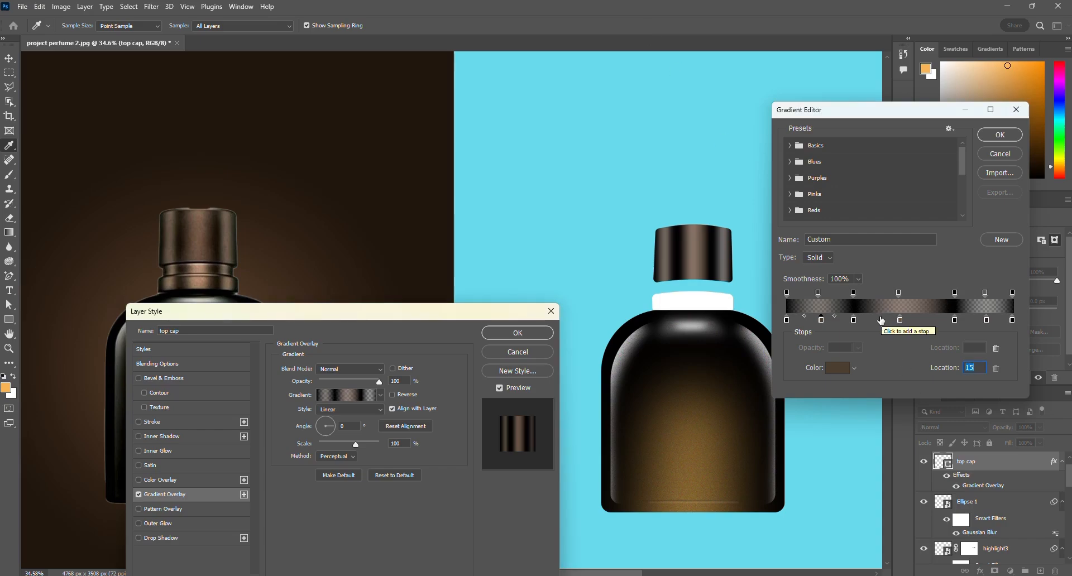
Add color stops at 41% and 61% around the middle highlight and recolor the 61% stop to dark gray-brown 494642.
{"action": "left_click", "coordinate": [881, 321]}
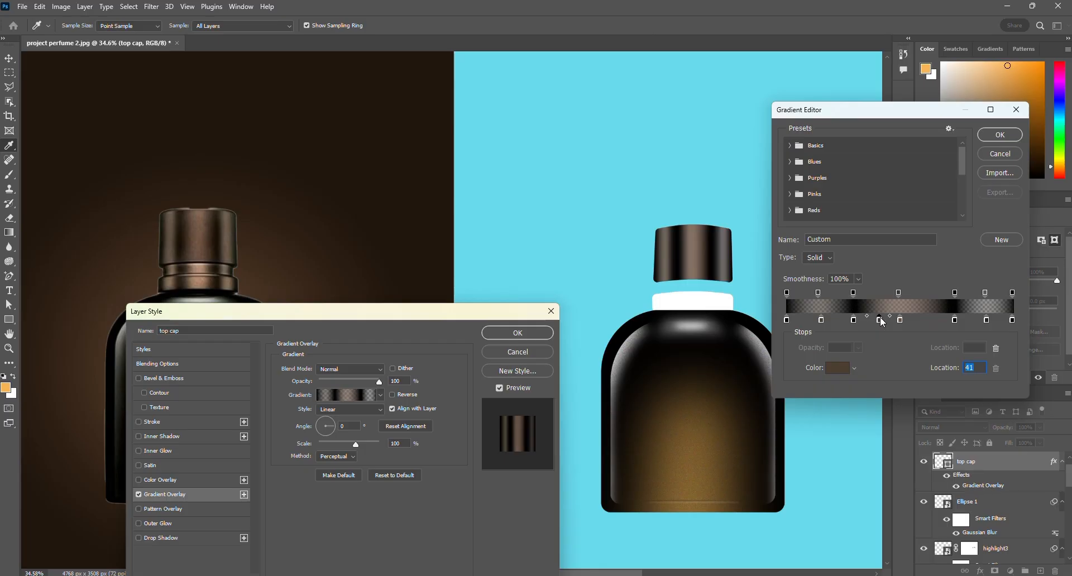
{"action": "left_click", "coordinate": [926, 321]}
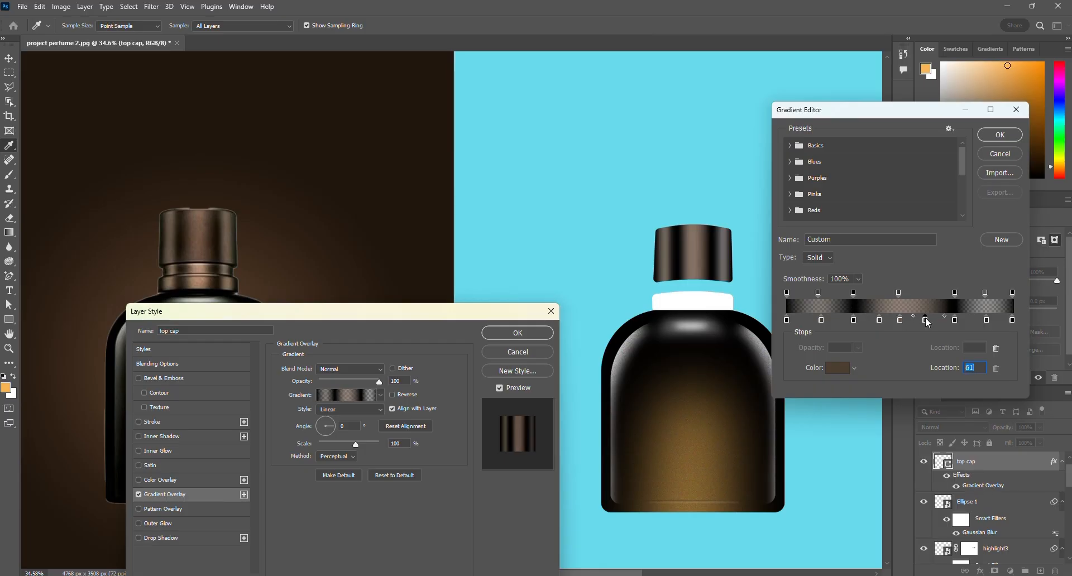
{"action": "double_click", "coordinate": [926, 322]}
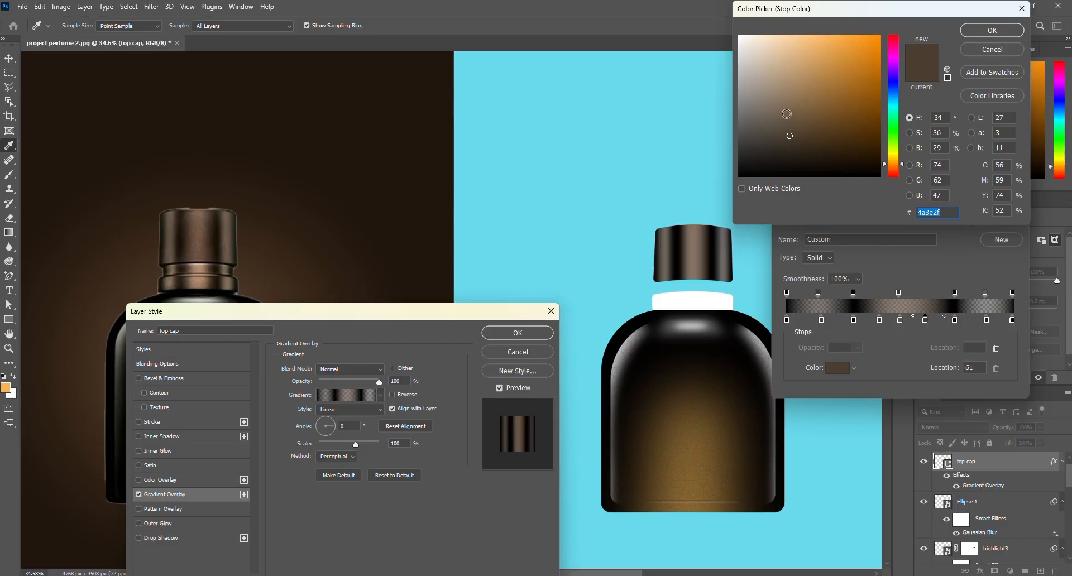
{"action": "left_click", "coordinate": [776, 132]}
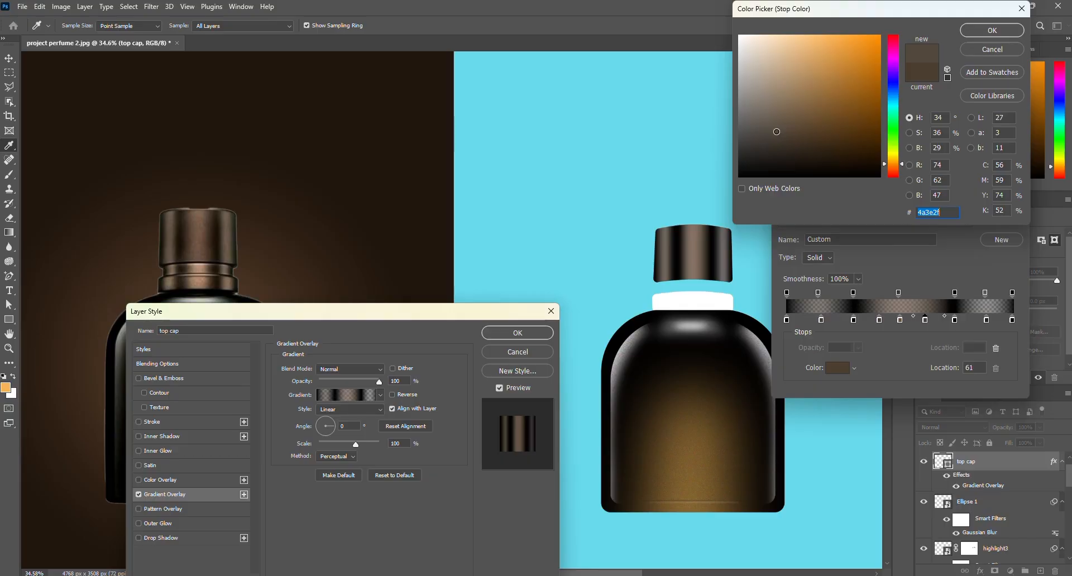
{"action": "left_click", "coordinate": [763, 138]}
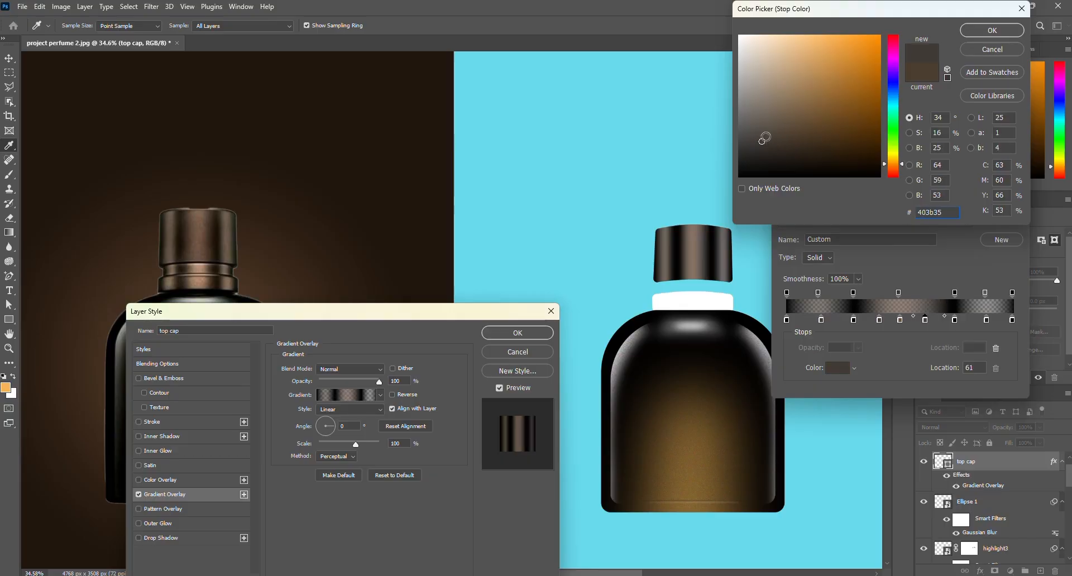
{"action": "left_click", "coordinate": [753, 136]}
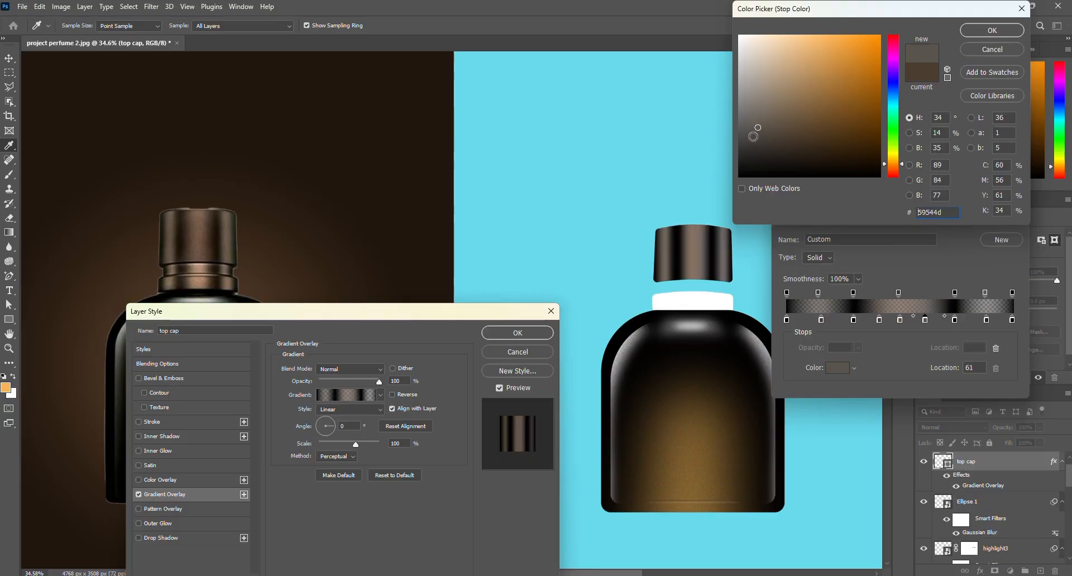
{"action": "left_click", "coordinate": [753, 136]}
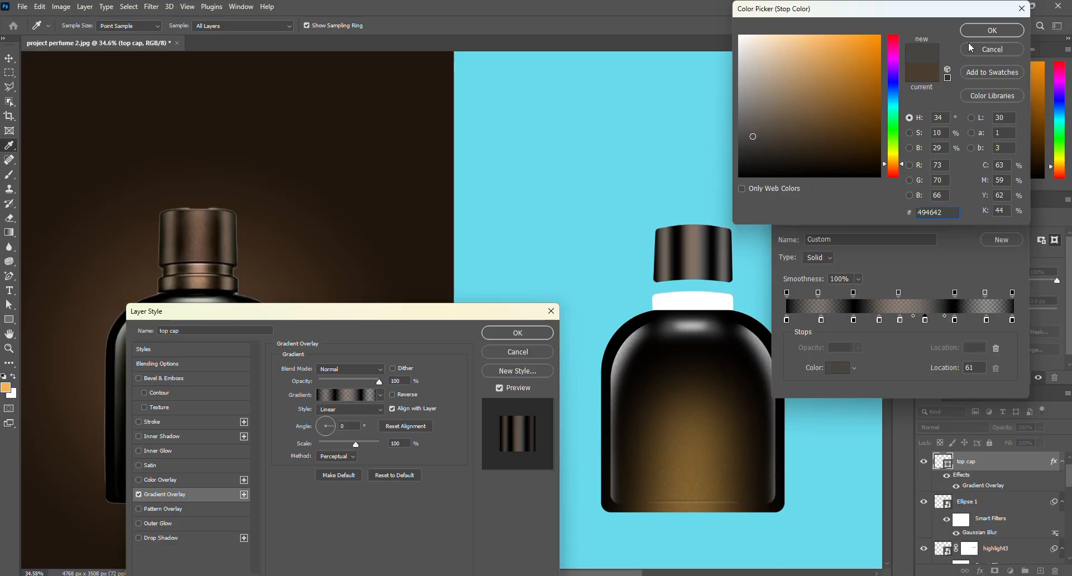
{"action": "left_click", "coordinate": [984, 31]}
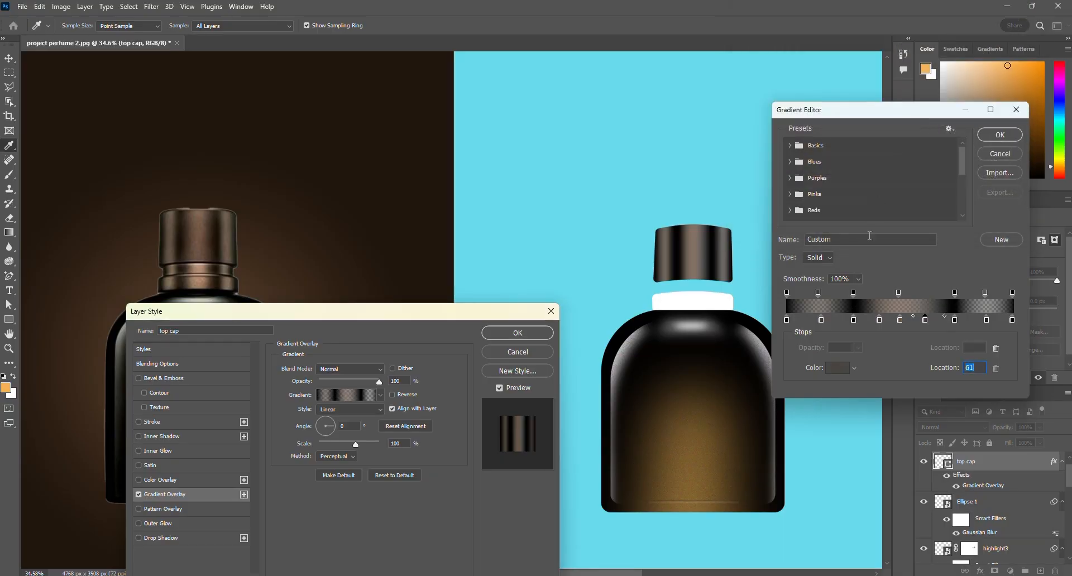
Recolor the gradient stop at 41% to dark gray 2f2e2e and apply the gradient overlay to the top cap.
{"action": "double_click", "coordinate": [879, 320]}
{"action": "left_click", "coordinate": [759, 139]}
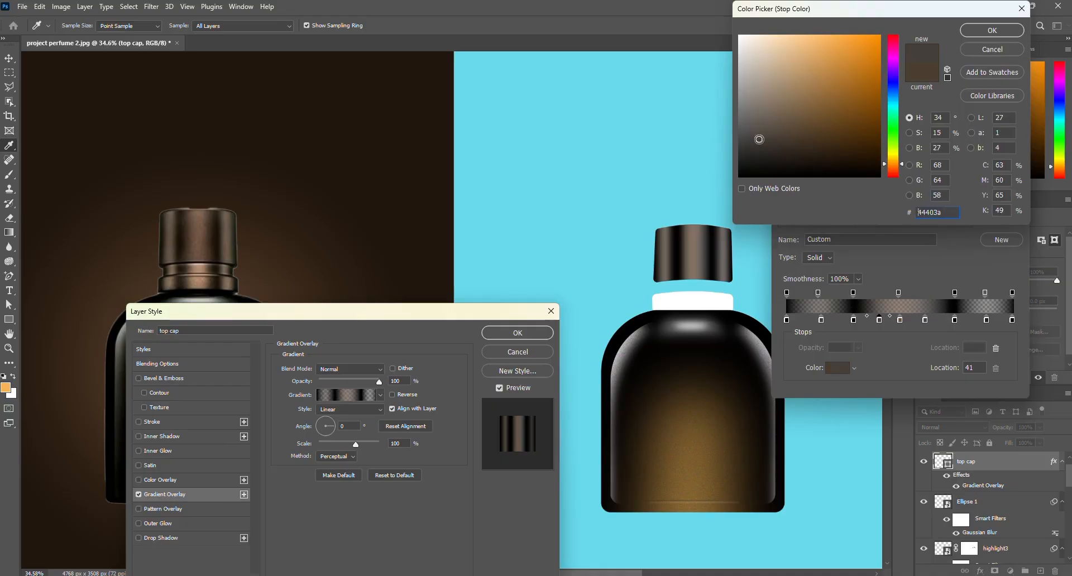
{"action": "mouse_move", "coordinate": [759, 139]}
{"action": "left_mouse_down"}
{"action": "mouse_move", "coordinate": [745, 165]}
{"action": "mouse_move", "coordinate": [742, 151]}
{"action": "left_mouse_up"}
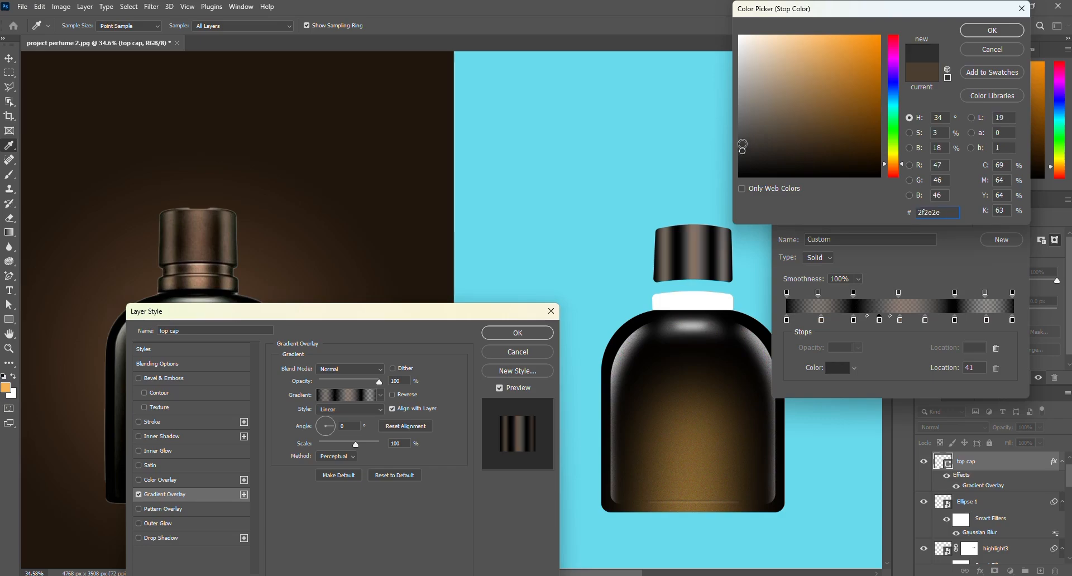
{"action": "left_click", "coordinate": [971, 32]}
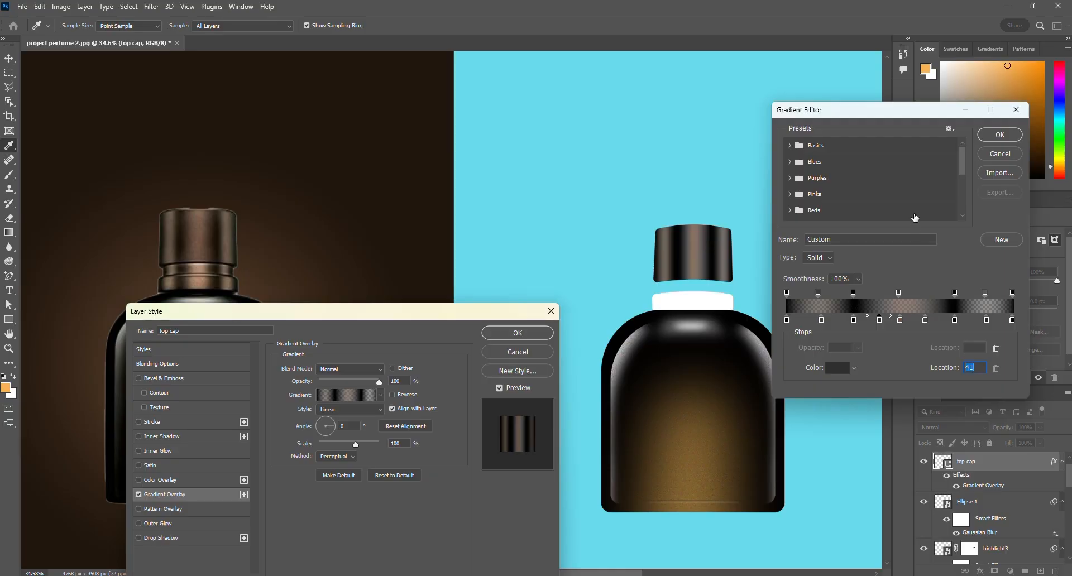
{"action": "left_click", "coordinate": [1000, 136]}
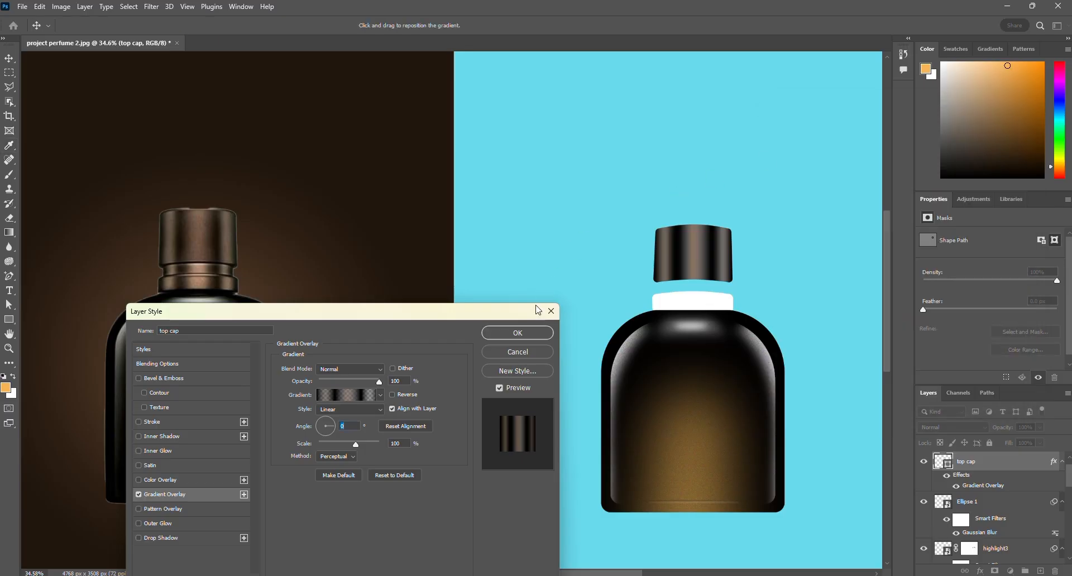
{"action": "left_click", "coordinate": [516, 333]}
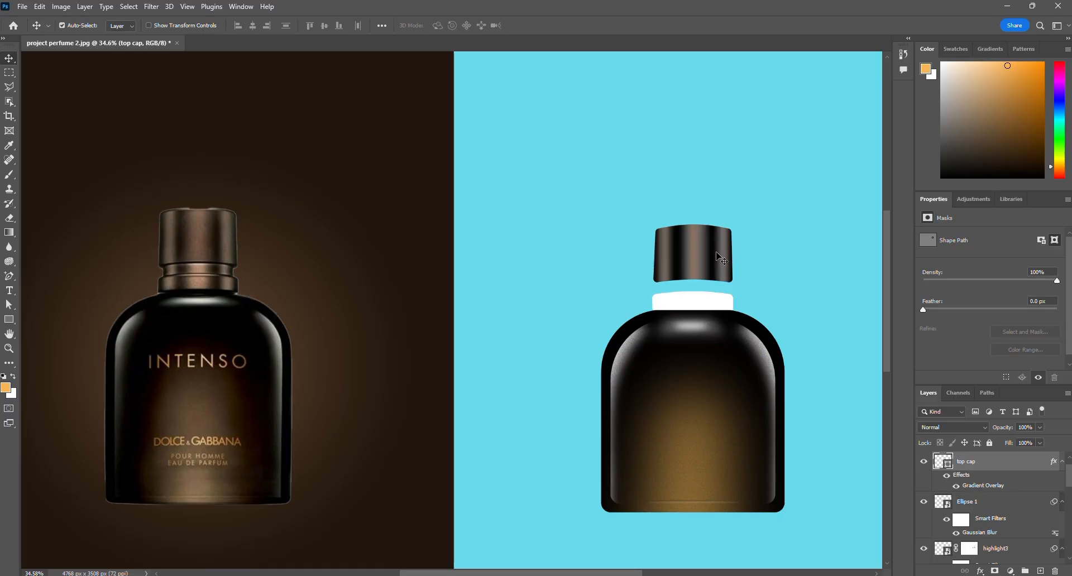
Duplicate the top cap layer and rename the original layer "top cap down".
{"action": "key", "text": "ctrl"}
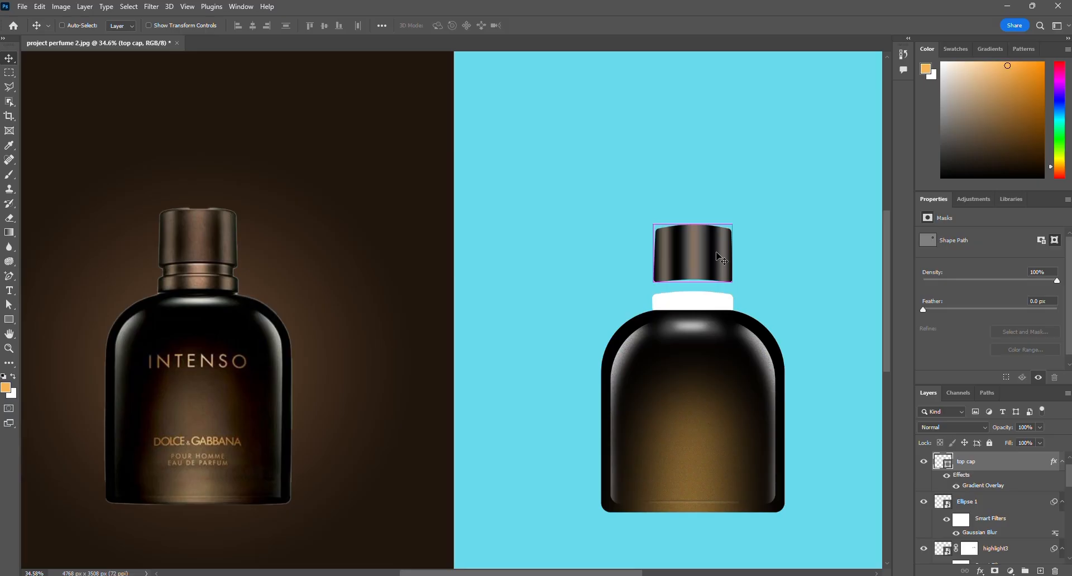
{"action": "key", "text": "ctrl+j"}
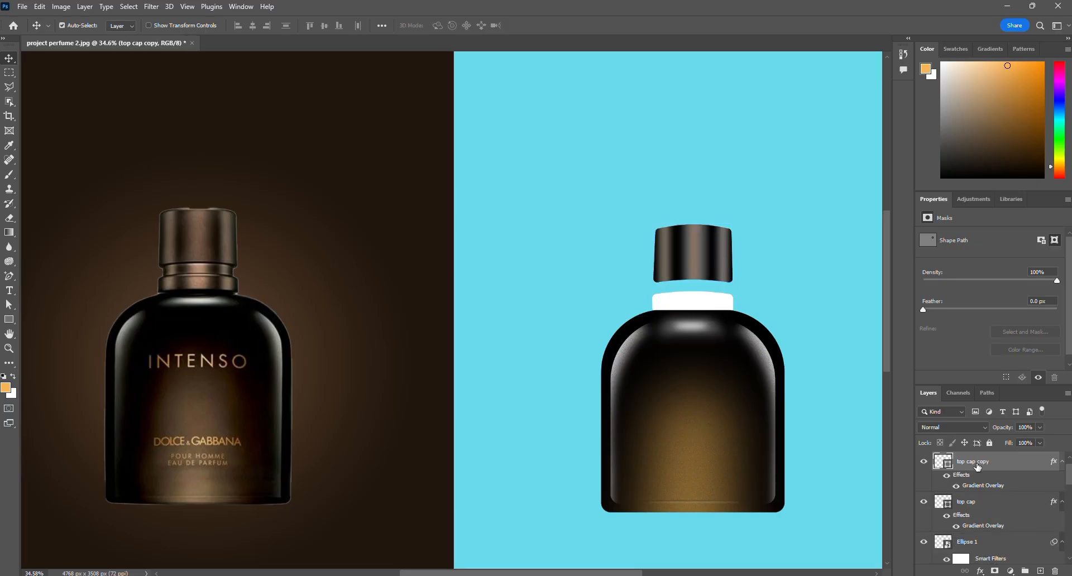
{"action": "double_click", "coordinate": [971, 502]}
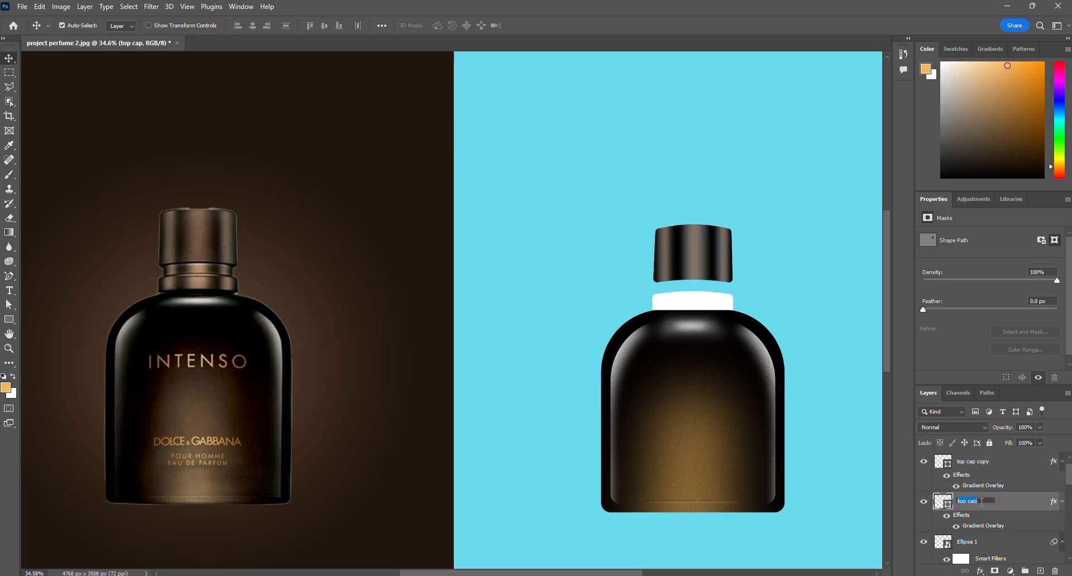
{"action": "left_click", "coordinate": [982, 502]}
{"action": "type", "text": "down"}
{"action": "key", "text": "Return"}
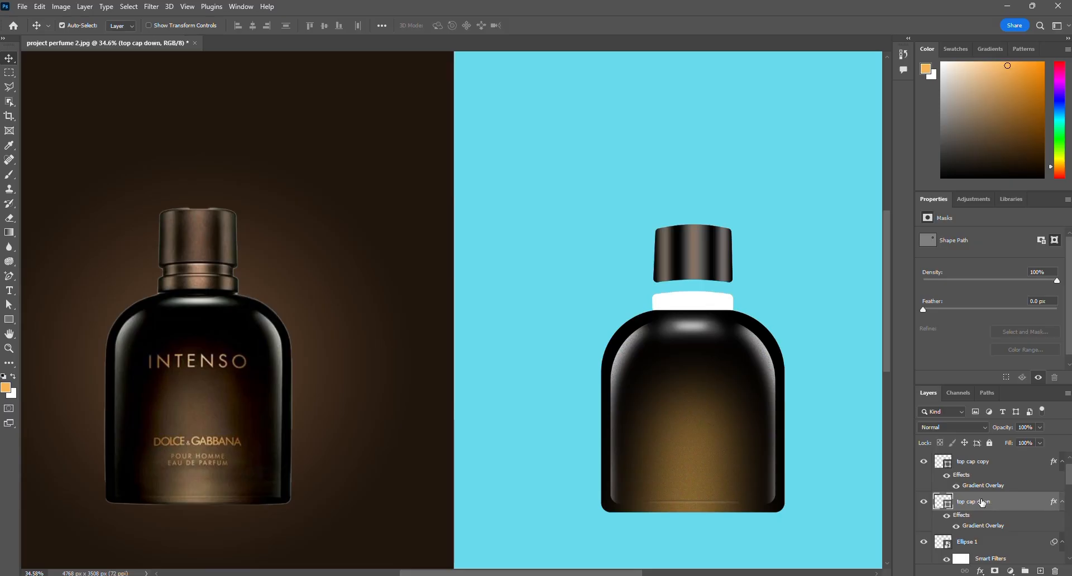
Rename the duplicated cap layer "top cap upper".
{"action": "double_click", "coordinate": [974, 462]}
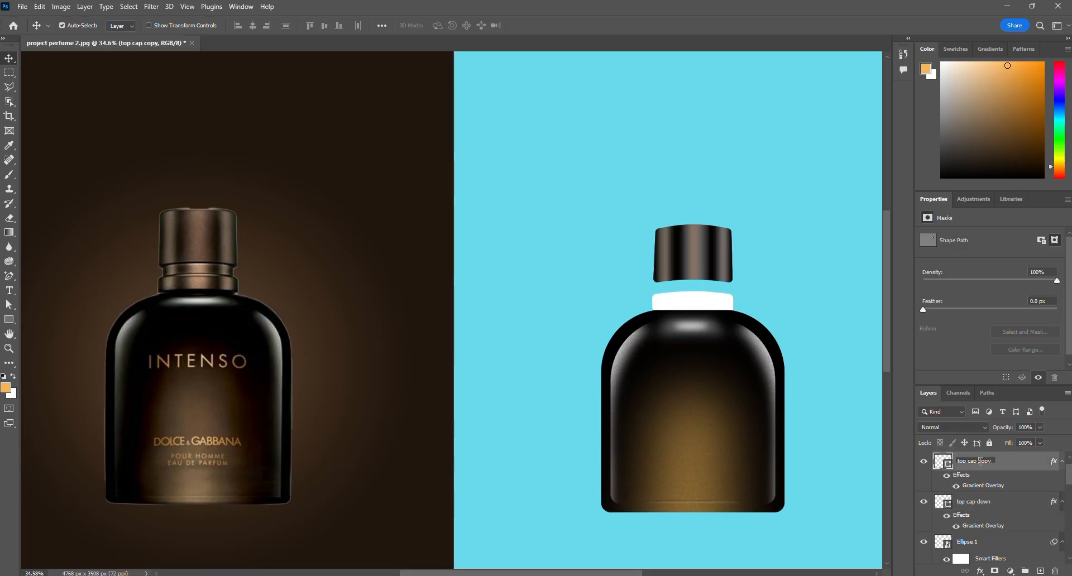
{"action": "left_click_drag", "start_coordinate": [976, 462], "coordinate": [1014, 461]}
{"action": "type", "text": "upper"}
{"action": "key", "text": "Return"}
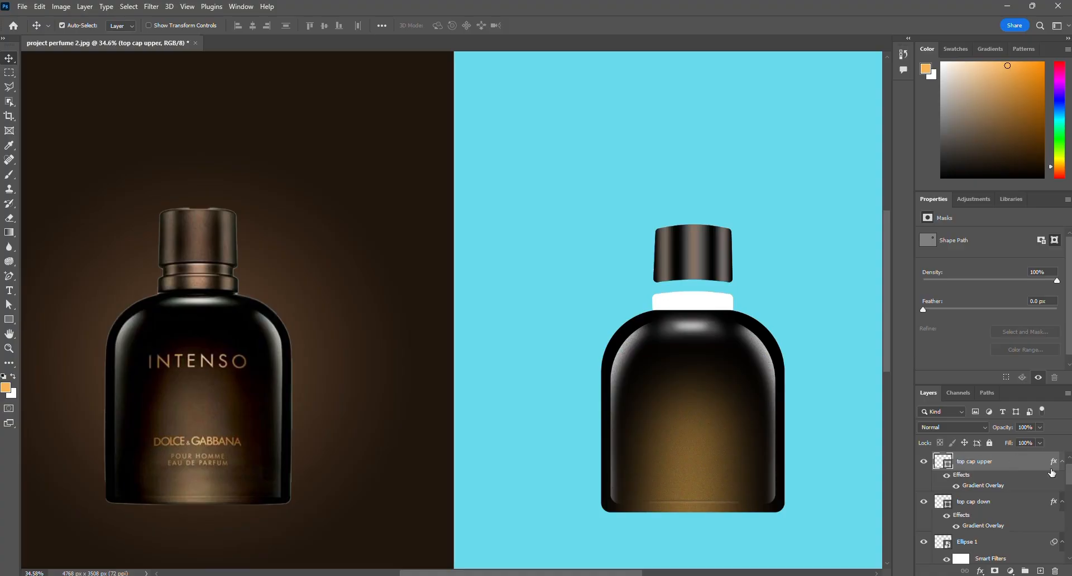
Move the "top cap down" shape straight down until it slightly overlaps the white neck band.
{"action": "left_click", "coordinate": [985, 504]}
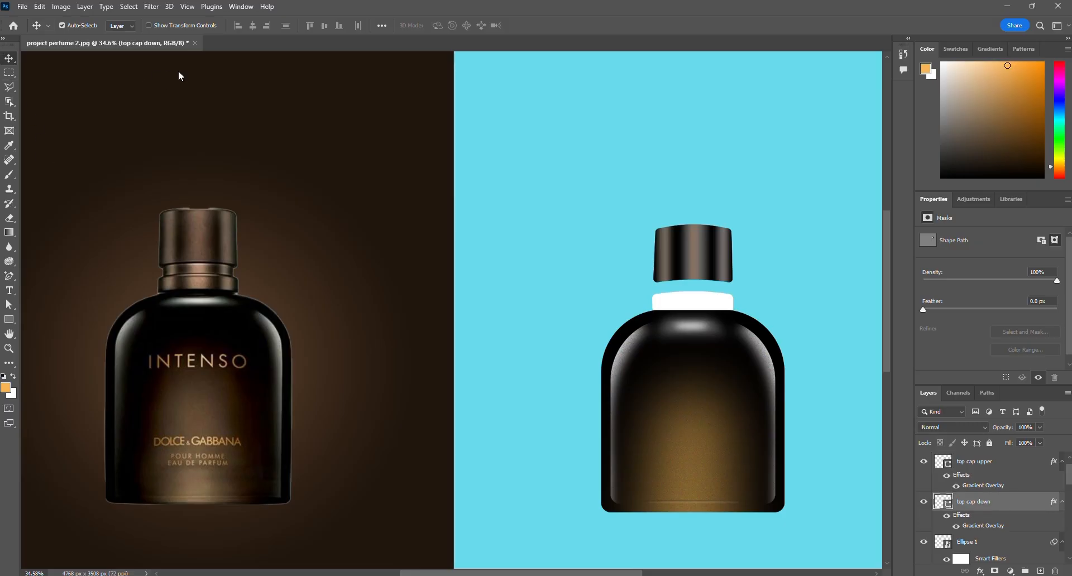
{"action": "key", "text": "shift+Down"}
{"action": "key", "text": "shift+Down"}
{"action": "key", "text": "shift+Down"}
{"action": "key", "text": "shift+Down"}
{"action": "key", "text": "shift+Down"}
{"action": "key", "text": "shift+Down"}
{"action": "key", "text": "shift+Down"}
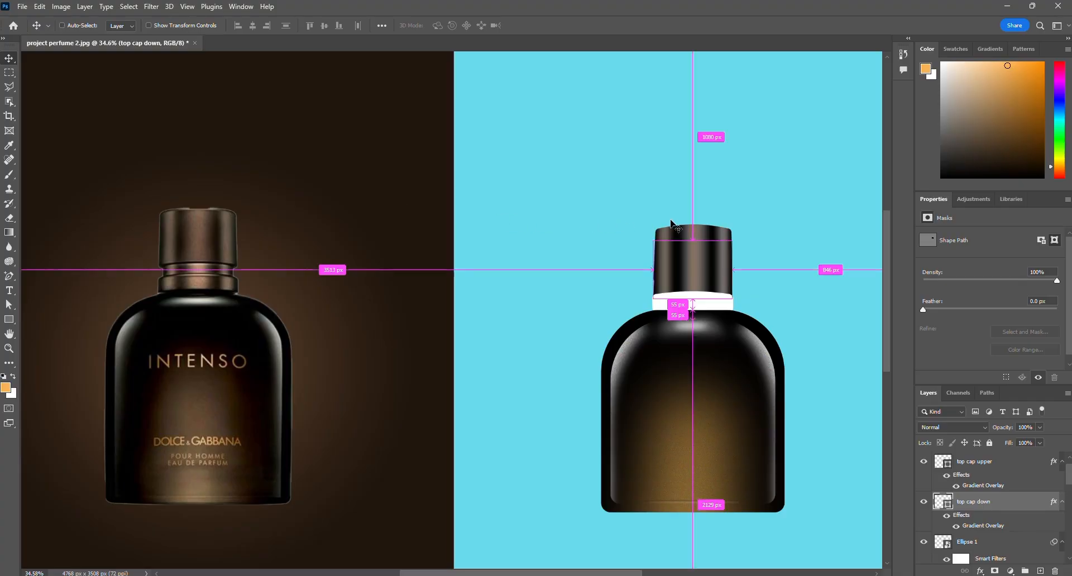
Narrow the "top cap down" shape from both sides to about 90.7% of its width.
{"action": "key", "text": "ctrl+t"}
{"action": "scroll", "coordinate": [737, 286], "scroll_direction": "up", "scroll_amount": 2}
{"action": "scroll", "coordinate": [737, 286], "scroll_direction": "up", "scroll_amount": 1}
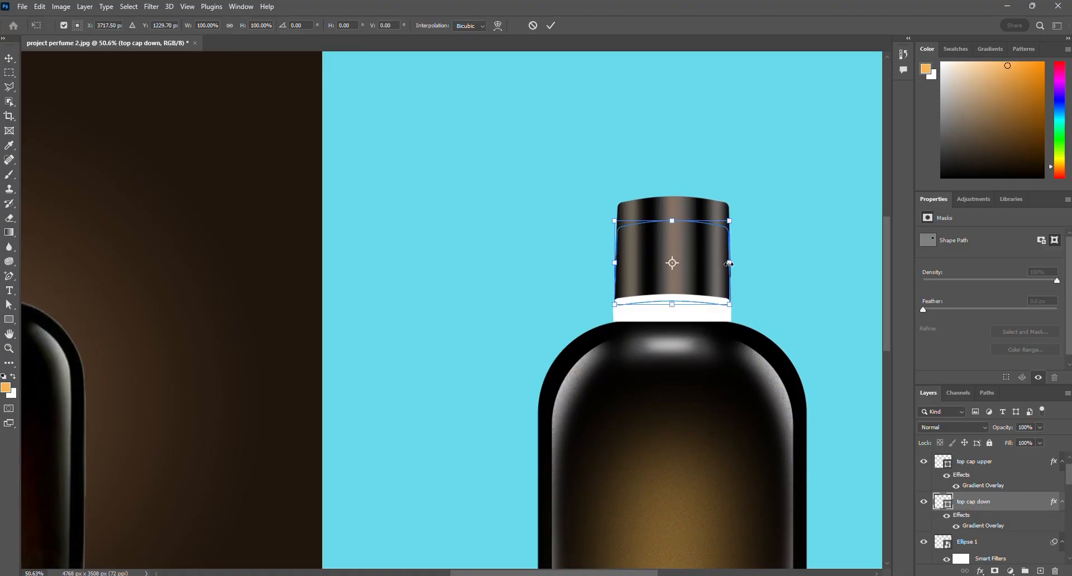
{"action": "left_click_drag", "start_coordinate": [729, 263], "coordinate": [724, 264]}
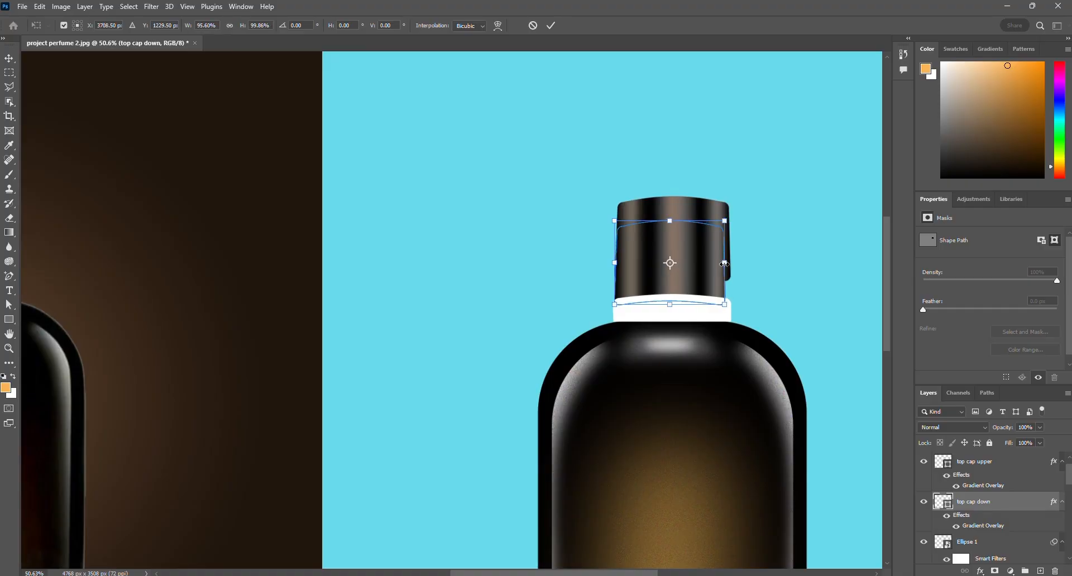
{"action": "left_click_drag", "start_coordinate": [615, 263], "coordinate": [620, 263]}
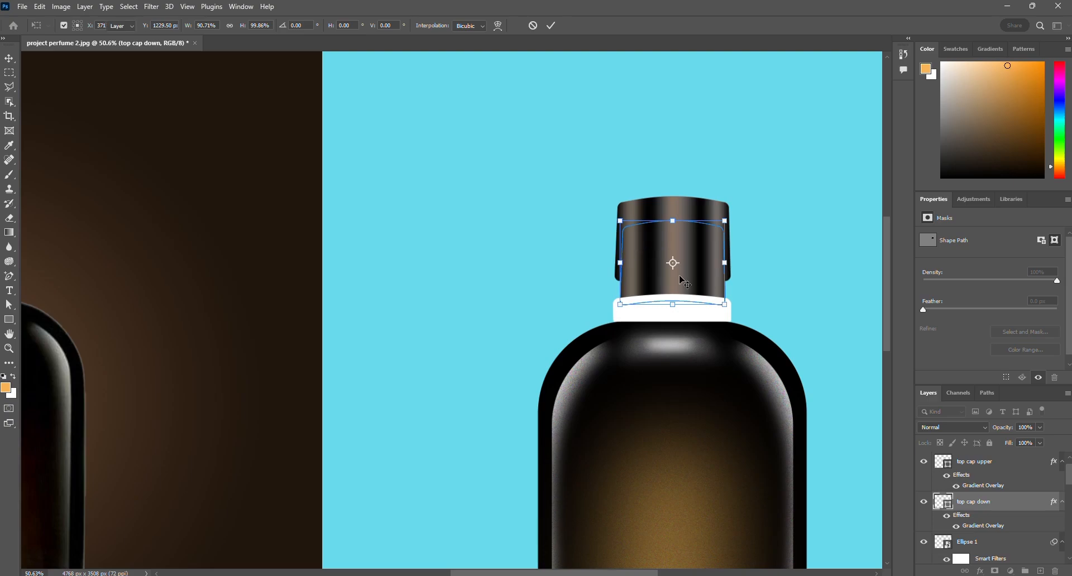
{"action": "key", "text": "Return"}
{"action": "scroll", "coordinate": [678, 277], "scroll_direction": "down", "scroll_amount": 3}
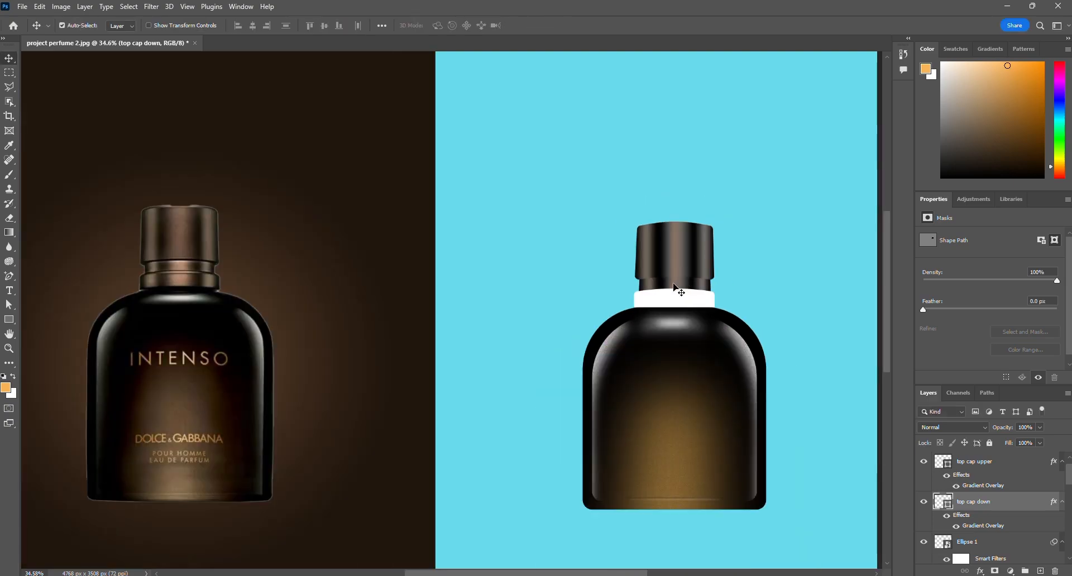
Move the bottom corner anchor points of the "top cap down" shape inward on both sides, to a shape width of about 357 px.
{"action": "scroll", "coordinate": [678, 282], "scroll_direction": "up", "scroll_amount": 2}
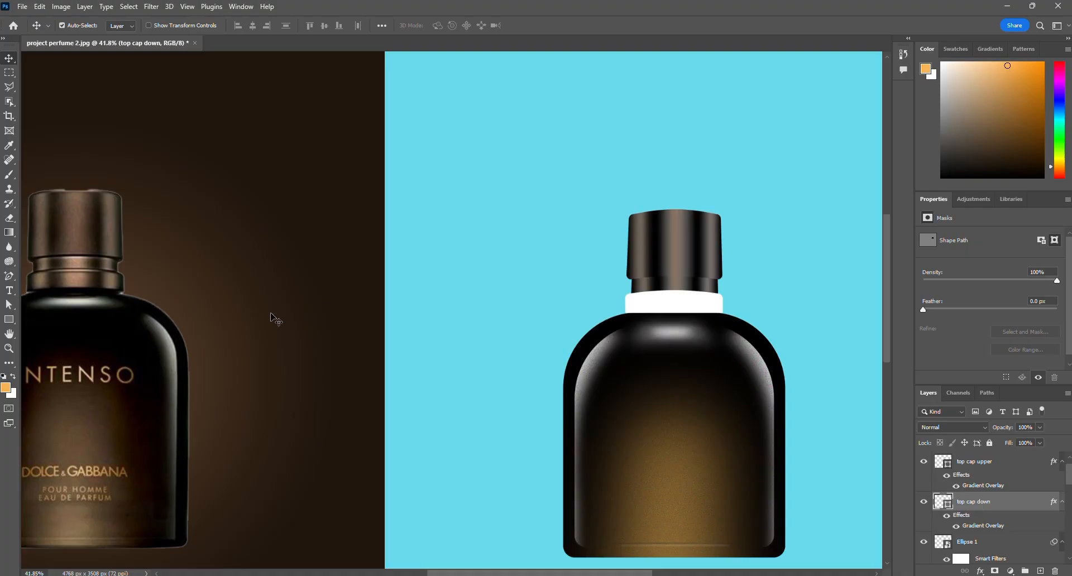
{"action": "left_click", "coordinate": [9, 304]}
{"action": "scroll", "coordinate": [652, 300], "scroll_direction": "up", "scroll_amount": 1}
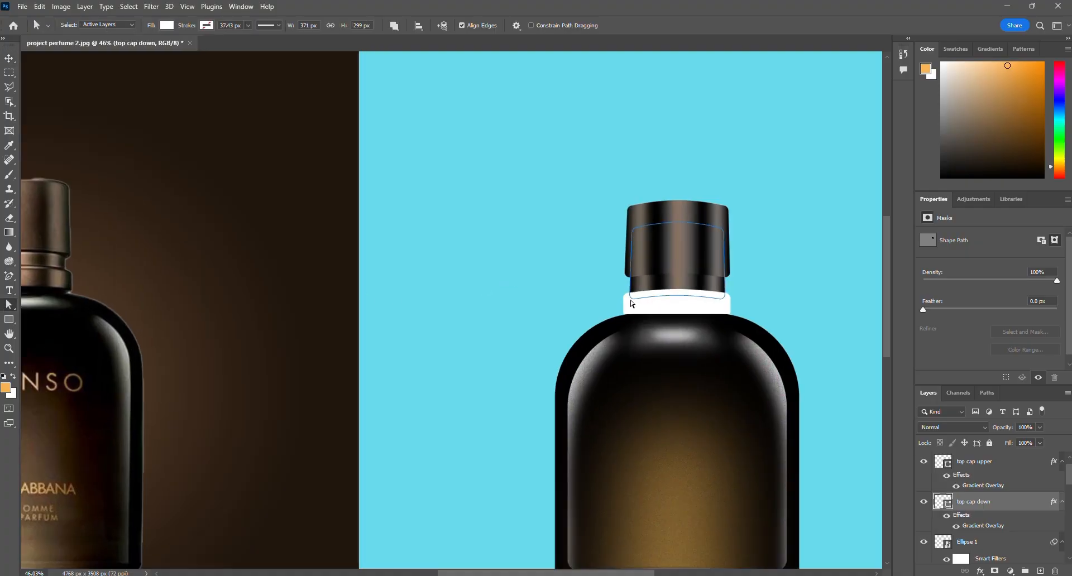
{"action": "left_click", "coordinate": [631, 299]}
{"action": "left_click_drag", "start_coordinate": [624, 291], "coordinate": [640, 307]}
{"action": "key", "text": "shift+Right"}
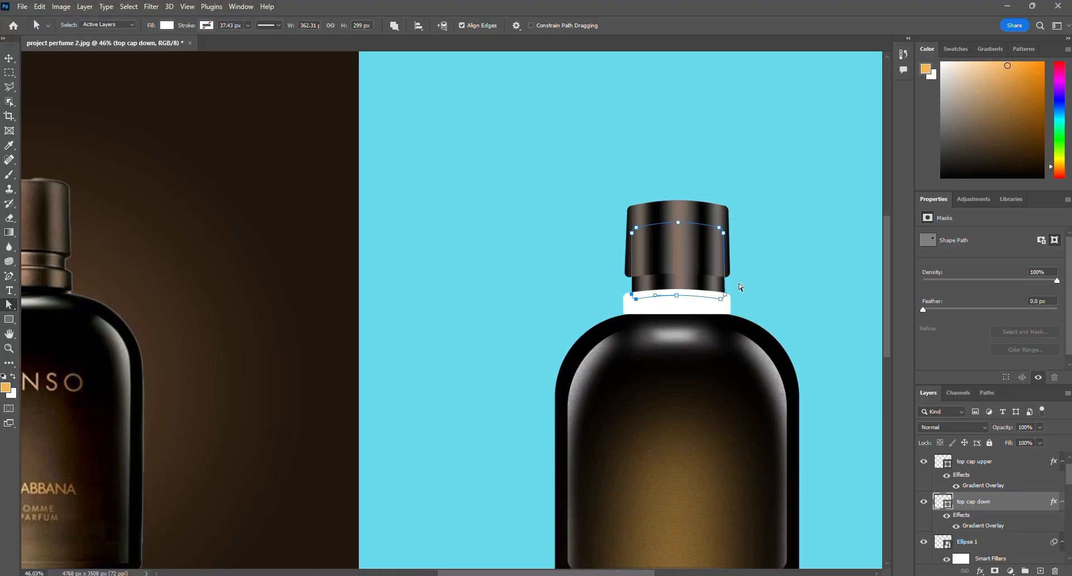
{"action": "left_click_drag", "start_coordinate": [729, 289], "coordinate": [703, 313]}
{"action": "key", "text": "Left"}
{"action": "key", "text": "Left"}
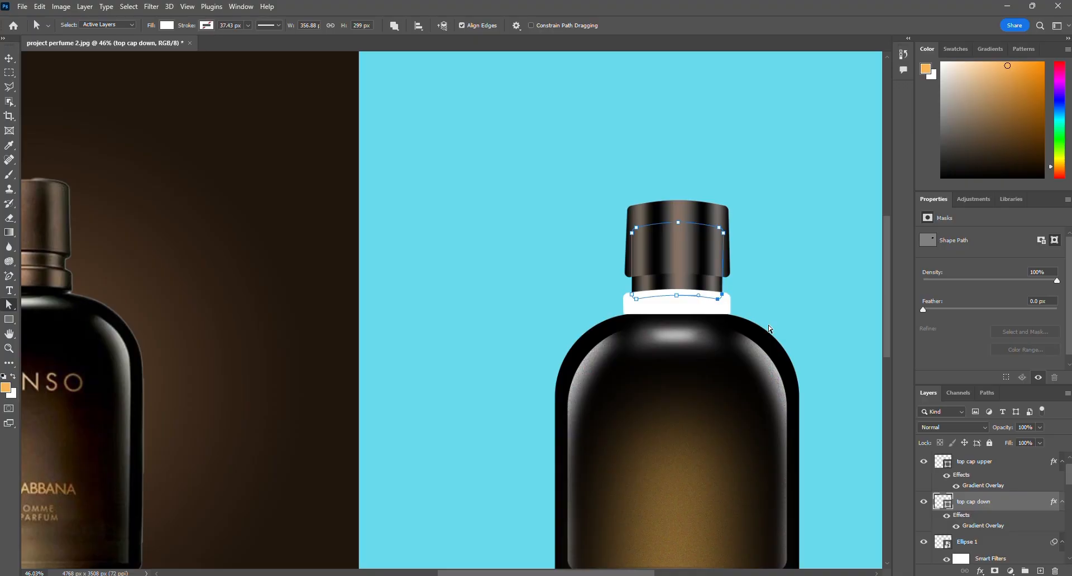
{"action": "left_click", "coordinate": [770, 329]}
{"action": "scroll", "coordinate": [709, 306], "scroll_direction": "down", "scroll_amount": 3}
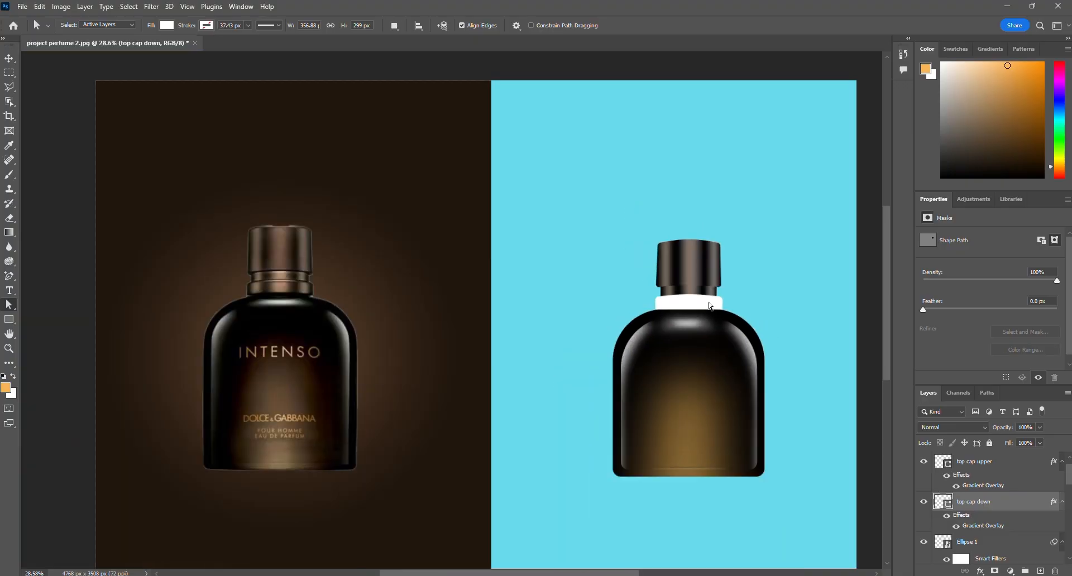
Recolor the 50% stop of the "top cap down" gradient overlay to a brighter copper orange.
{"action": "scroll", "coordinate": [701, 295], "scroll_direction": "up", "scroll_amount": 1}
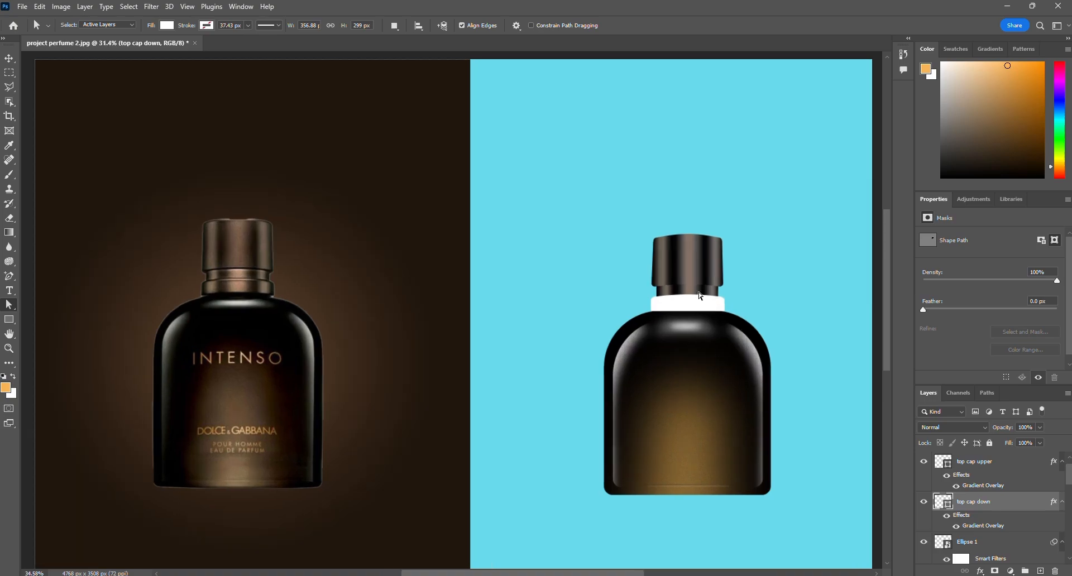
{"action": "scroll", "coordinate": [701, 296], "scroll_direction": "up", "scroll_amount": 1}
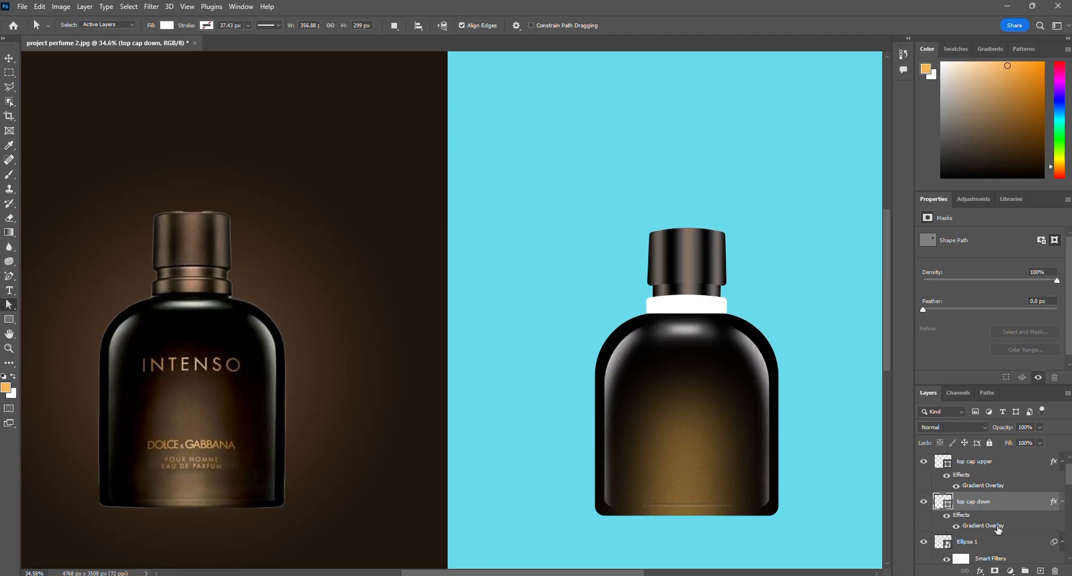
{"action": "double_click", "coordinate": [982, 525]}
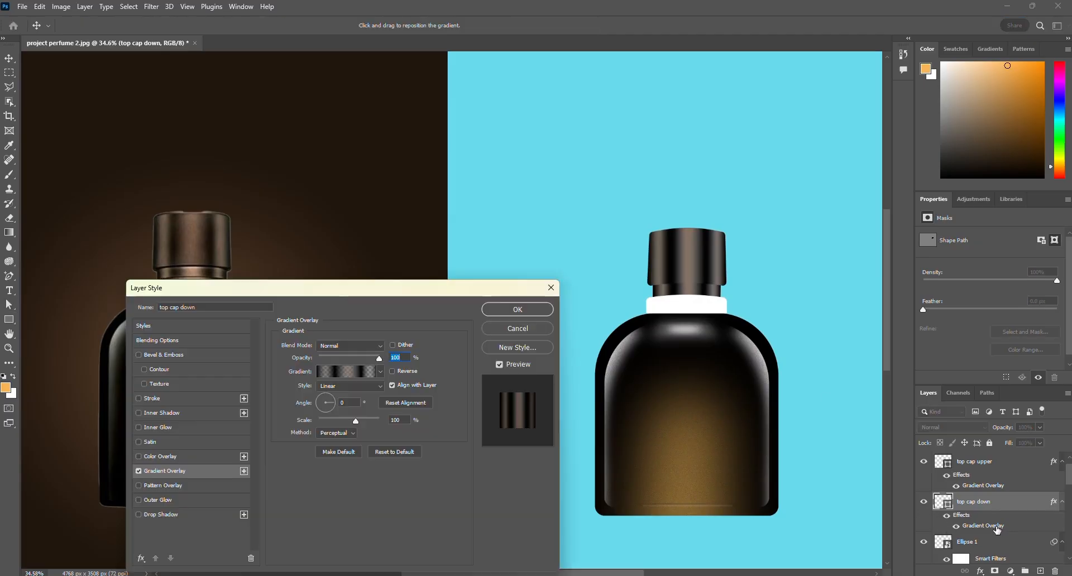
{"action": "left_click", "coordinate": [347, 371]}
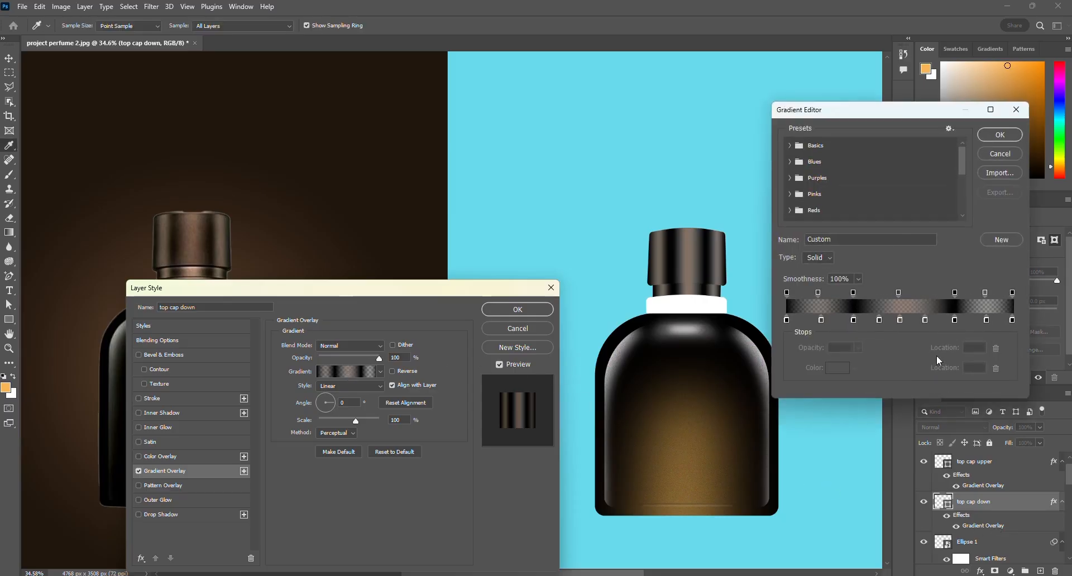
{"action": "left_click", "coordinate": [900, 320]}
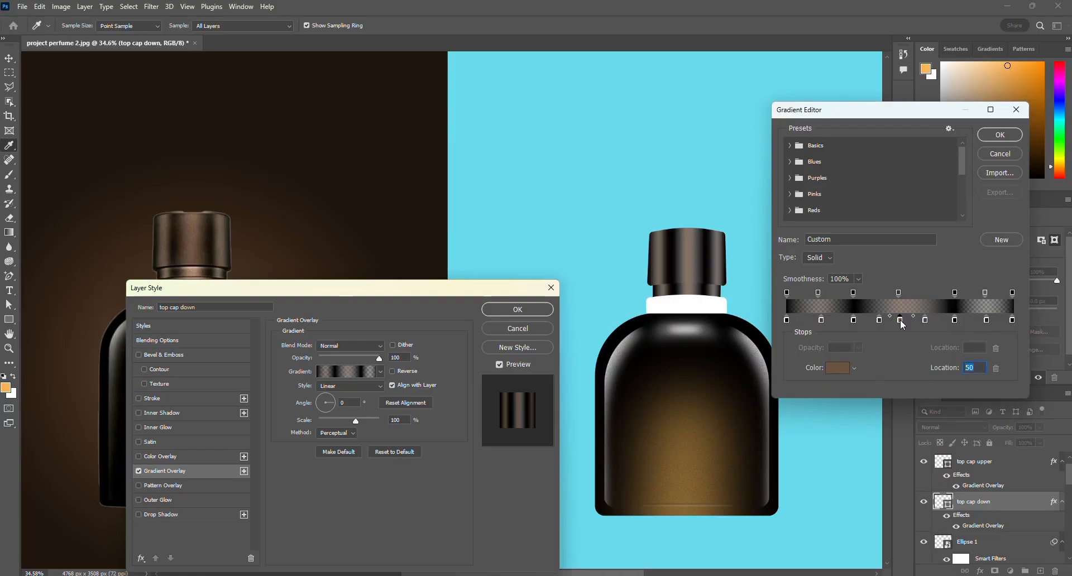
{"action": "double_click", "coordinate": [900, 322]}
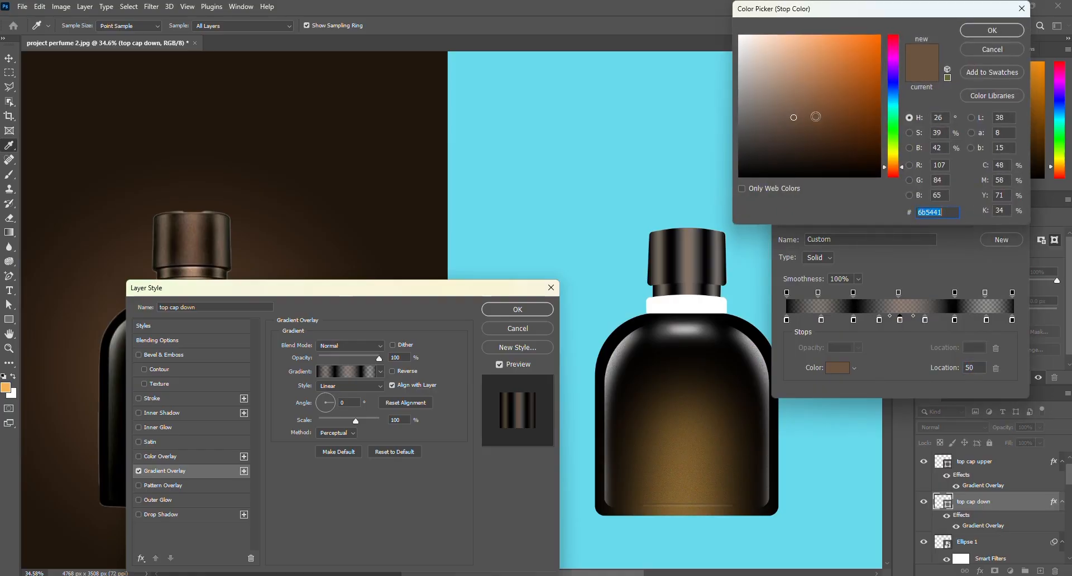
{"action": "left_click", "coordinate": [805, 105]}
{"action": "left_click", "coordinate": [805, 96]}
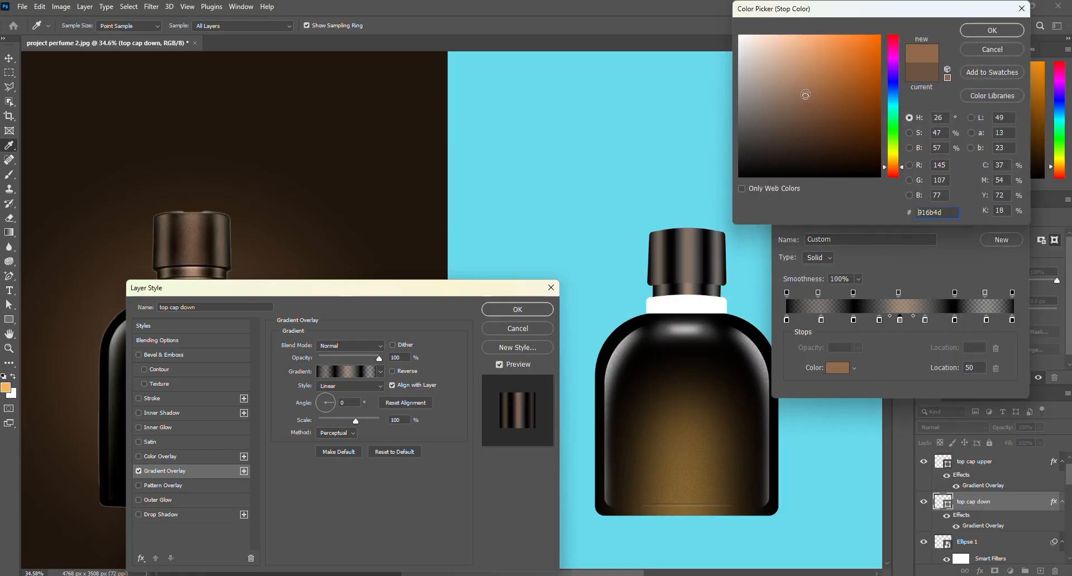
{"action": "left_click", "coordinate": [810, 82]}
{"action": "left_click", "coordinate": [814, 78]}
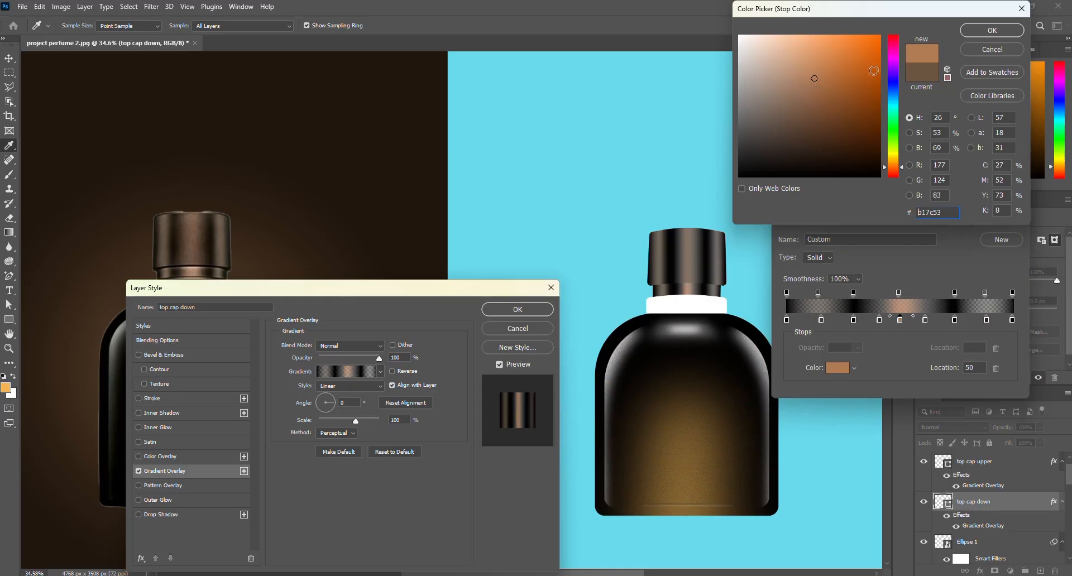
{"action": "left_click", "coordinate": [825, 69]}
{"action": "left_click", "coordinate": [991, 31]}
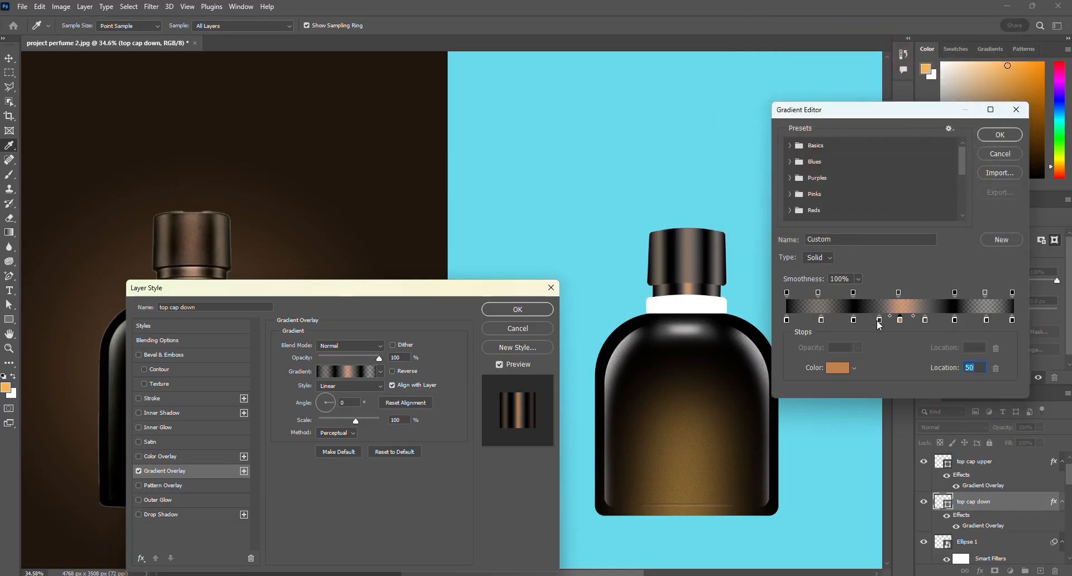
Spread the dark color stops beside the copper highlight outward, the right one to 62%, and apply the gradient with the middle opacity at 78%.
{"action": "left_click_drag", "start_coordinate": [880, 325], "coordinate": [929, 324]}
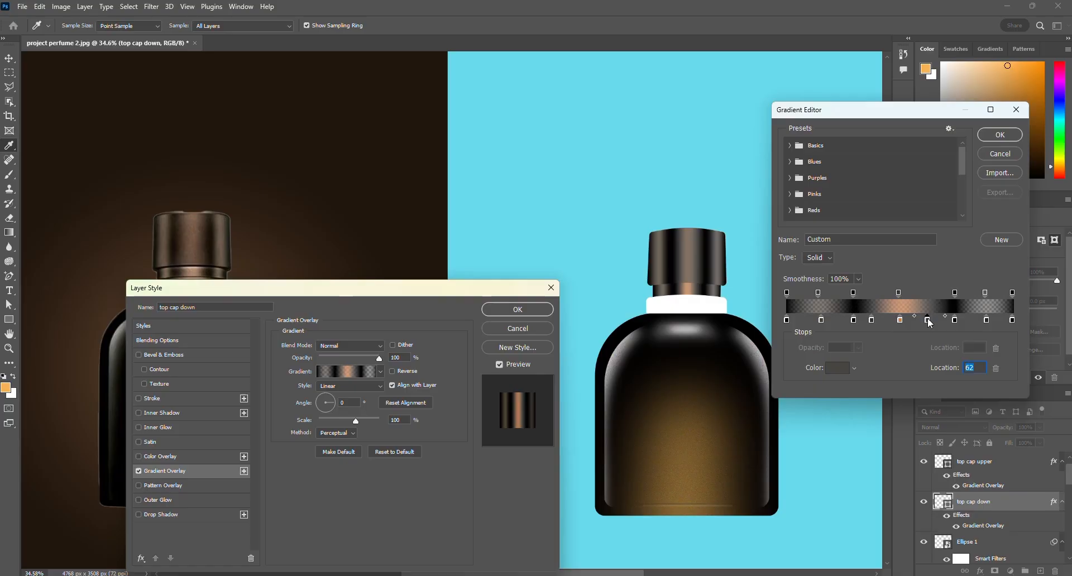
{"action": "left_click", "coordinate": [899, 294]}
{"action": "left_click_drag", "start_coordinate": [811, 351], "coordinate": [806, 351]}
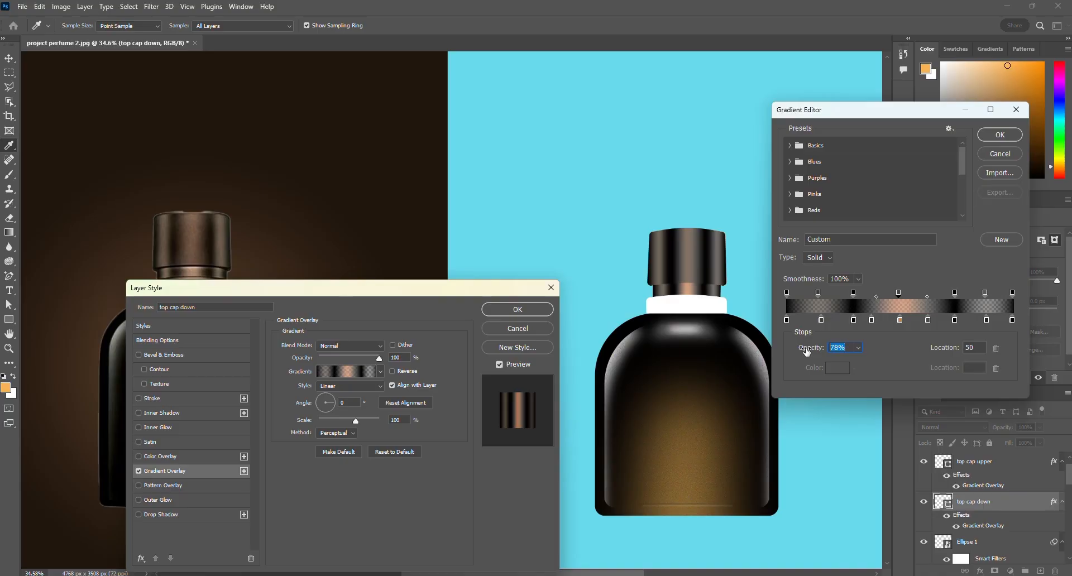
{"action": "left_click", "coordinate": [996, 135]}
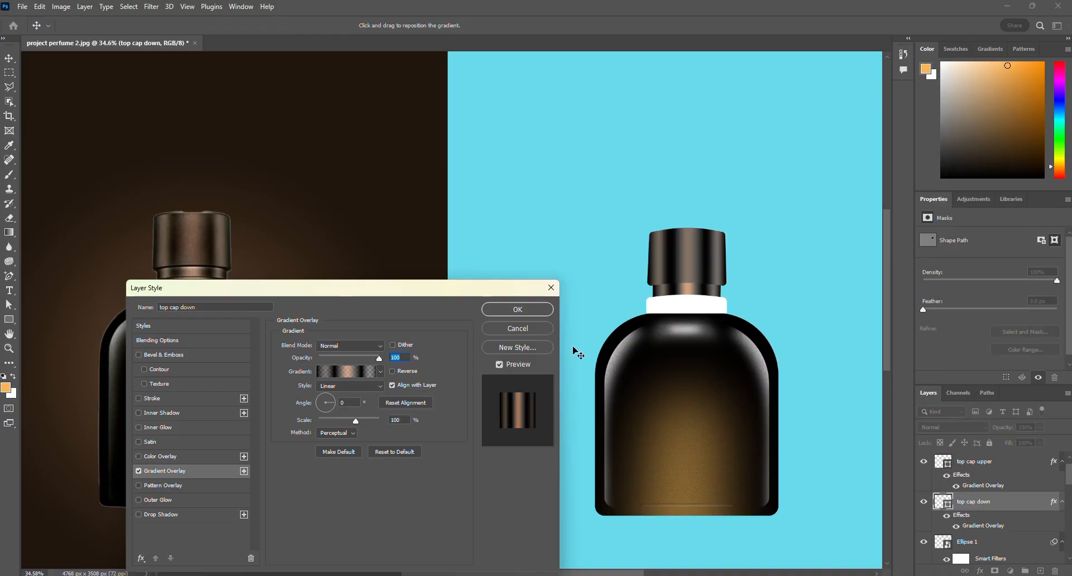
{"action": "left_click", "coordinate": [514, 311]}
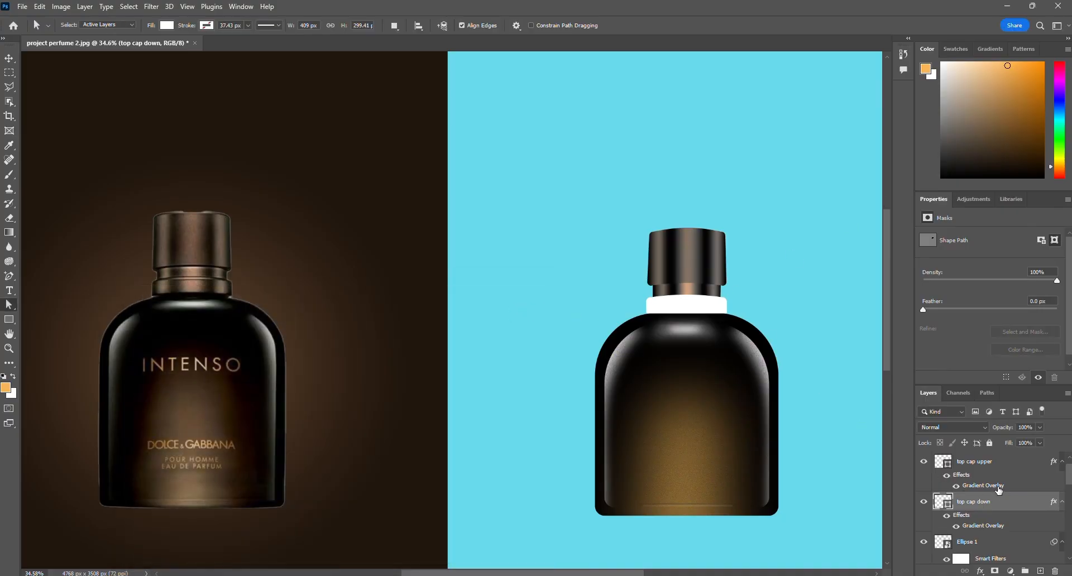
Recolor the 50% stop of the "top cap upper" gradient overlay to a warmer, lighter brown.
{"action": "left_click", "coordinate": [998, 490]}
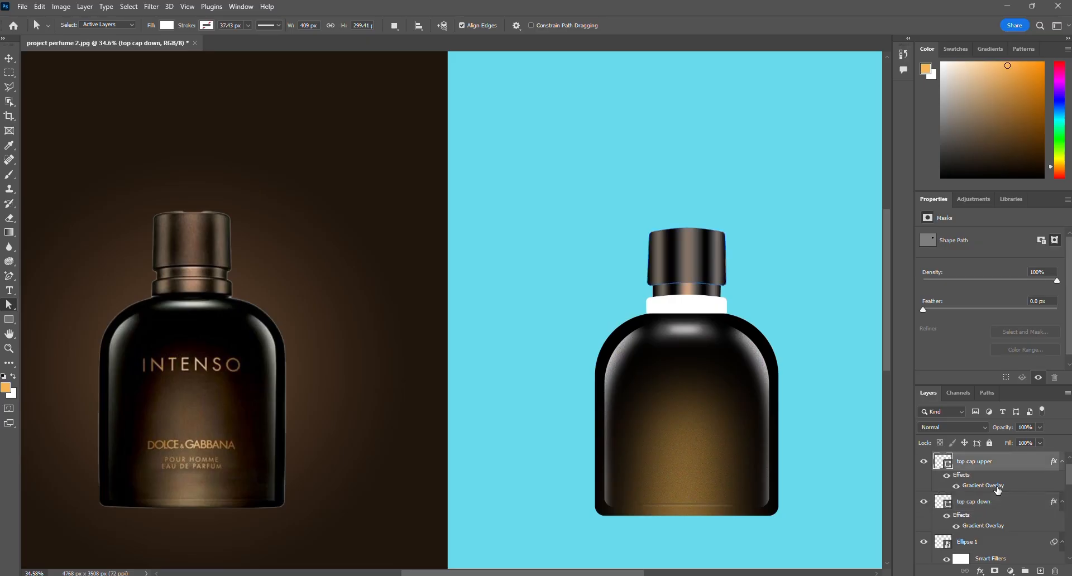
{"action": "double_click", "coordinate": [998, 489]}
{"action": "left_click", "coordinate": [346, 371]}
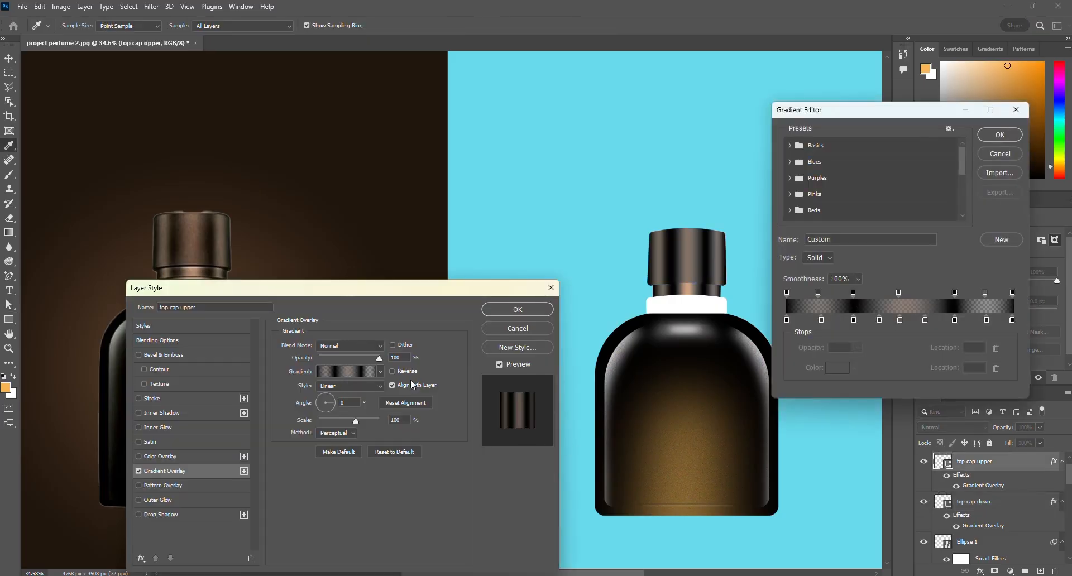
{"action": "double_click", "coordinate": [899, 321]}
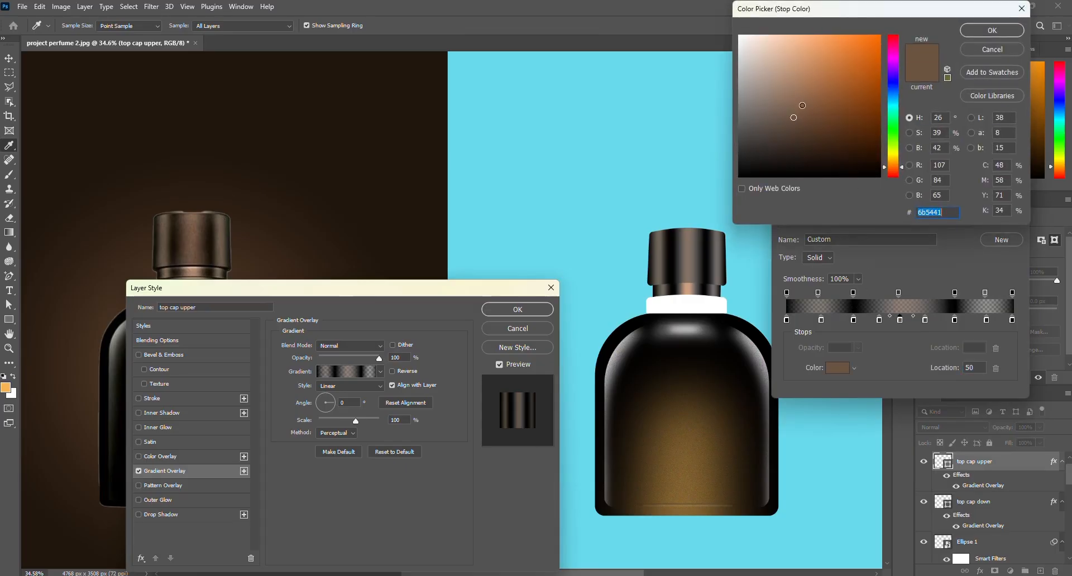
{"action": "left_click", "coordinate": [802, 105]}
{"action": "mouse_move", "coordinate": [802, 102]}
{"action": "left_mouse_down"}
{"action": "mouse_move", "coordinate": [812, 94]}
{"action": "mouse_move", "coordinate": [815, 104]}
{"action": "left_mouse_up"}
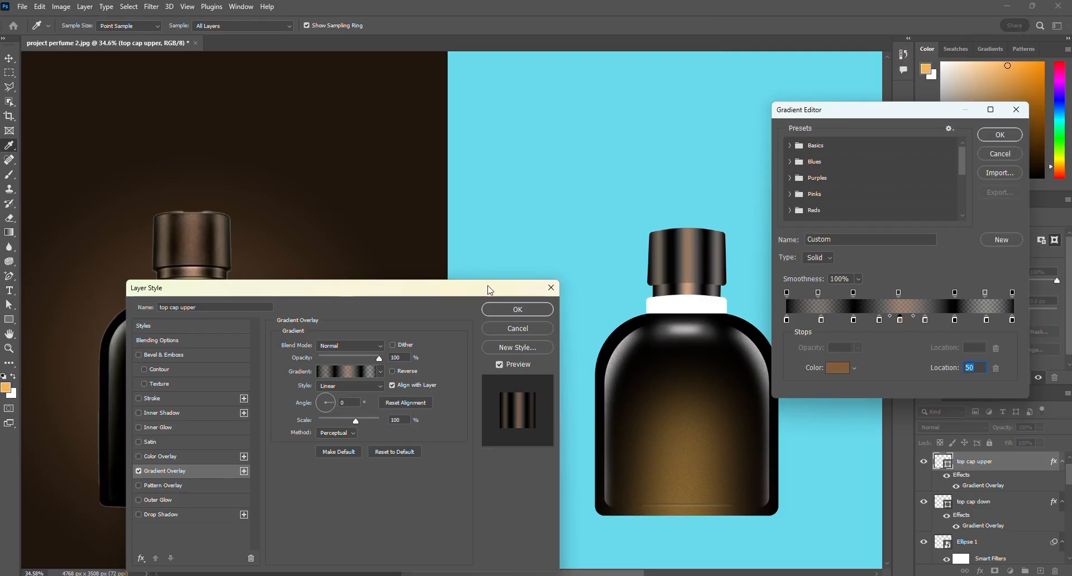
Set the middle opacity stop of the "top cap upper" gradient to 81% and apply the gradient overlay.
{"action": "left_click", "coordinate": [898, 292]}
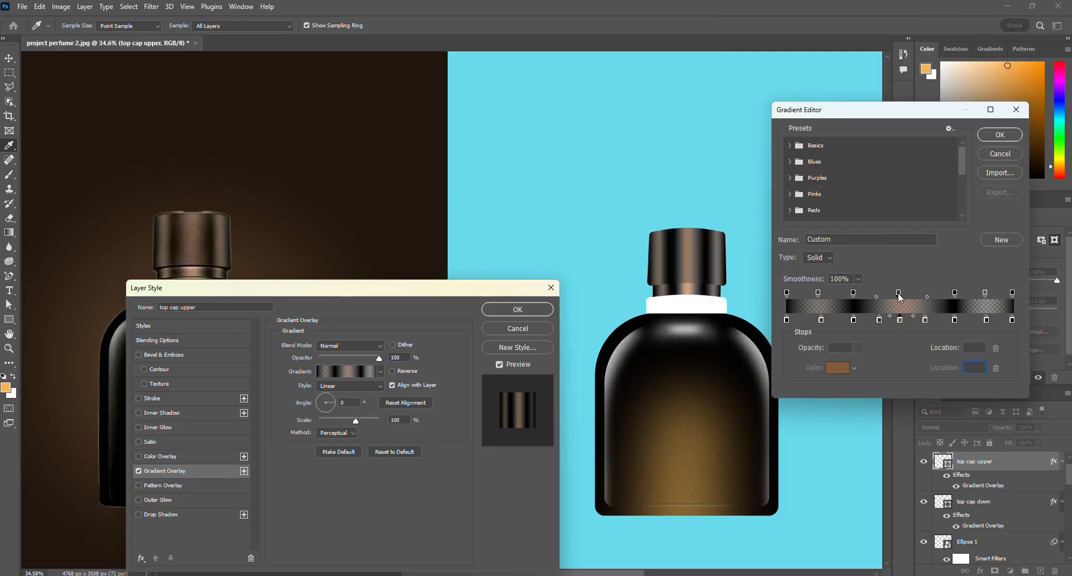
{"action": "left_click_drag", "start_coordinate": [816, 349], "coordinate": [814, 350]}
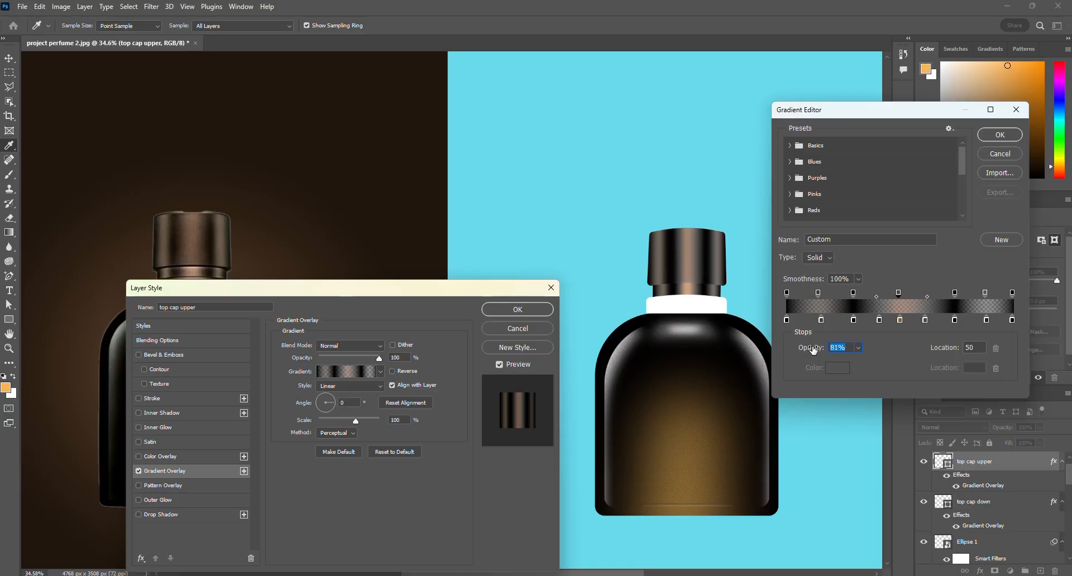
{"action": "left_click", "coordinate": [997, 136]}
{"action": "left_click", "coordinate": [548, 306]}
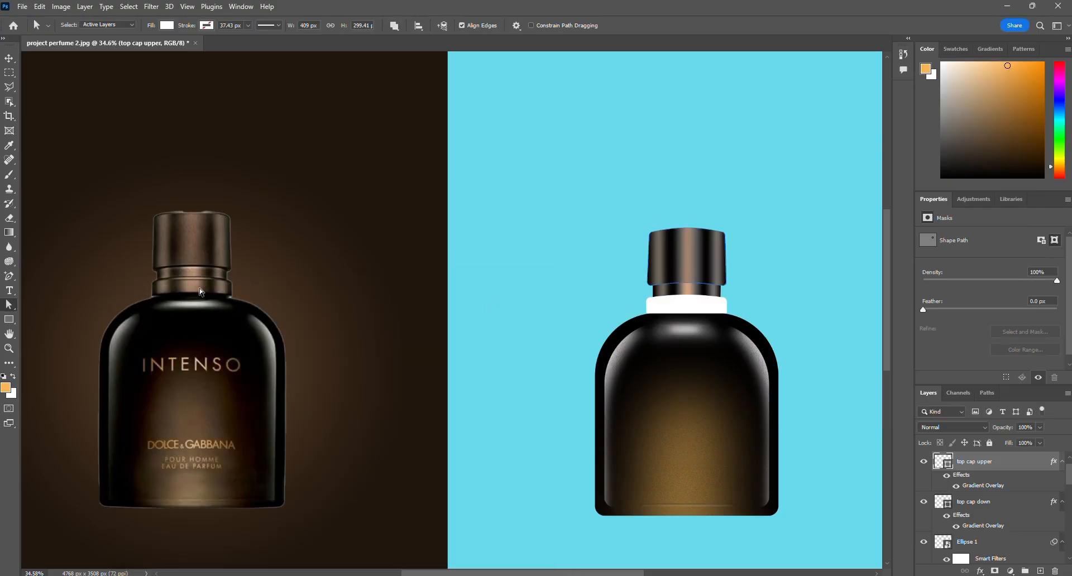
Select the white neck band shape between the cap and the bottle body.
{"action": "left_click", "coordinate": [702, 307]}
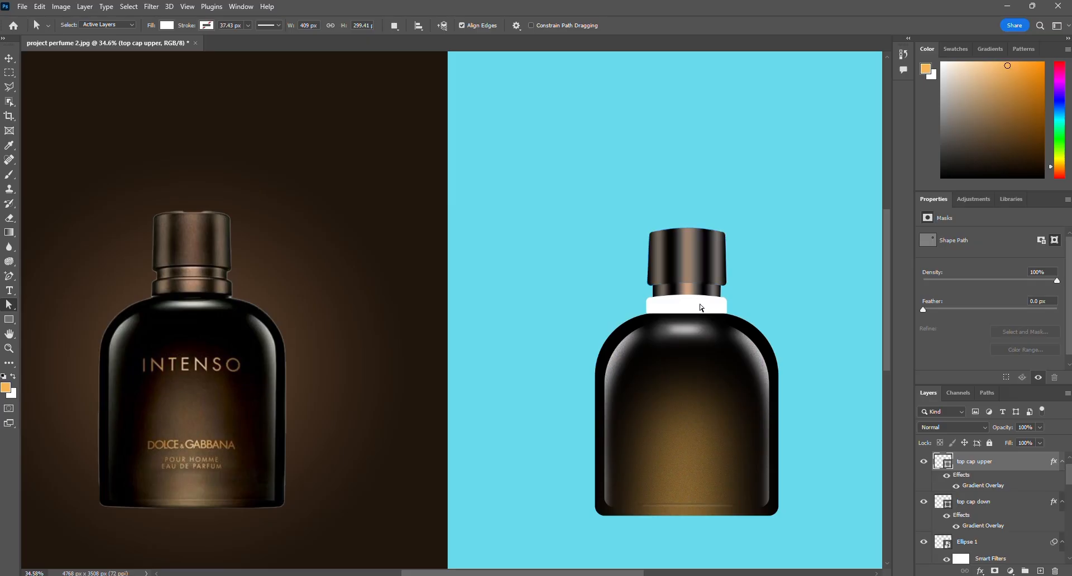
{"action": "left_click", "coordinate": [9, 58]}
{"action": "left_click", "coordinate": [691, 308]}
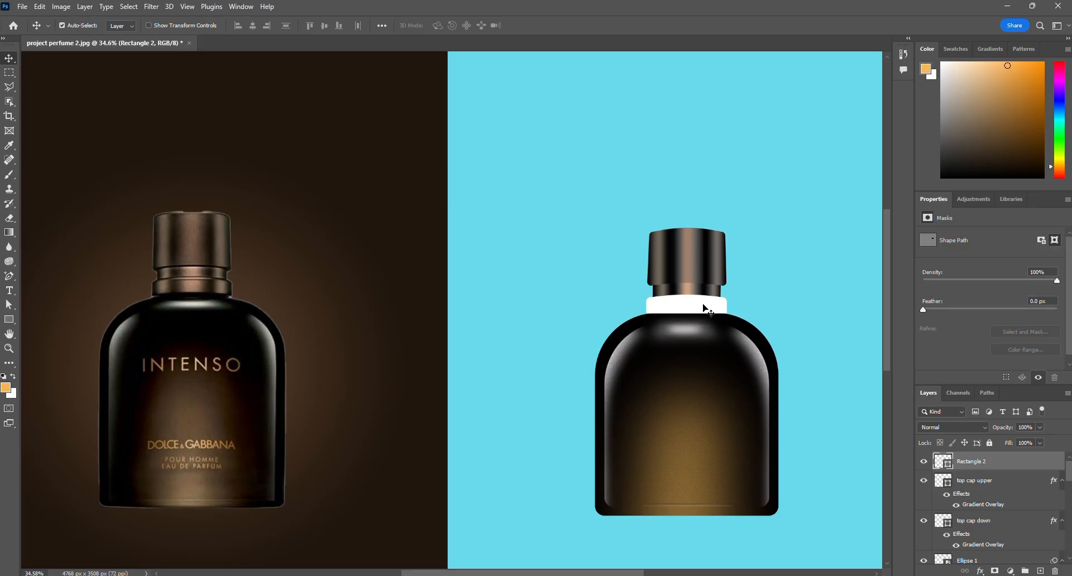
Copy the layer style of "top cap down" and paste it onto the white neck band layer, Rectangle 2.
{"action": "right_click", "coordinate": [1012, 522]}
{"action": "right_click", "coordinate": [1013, 522]}
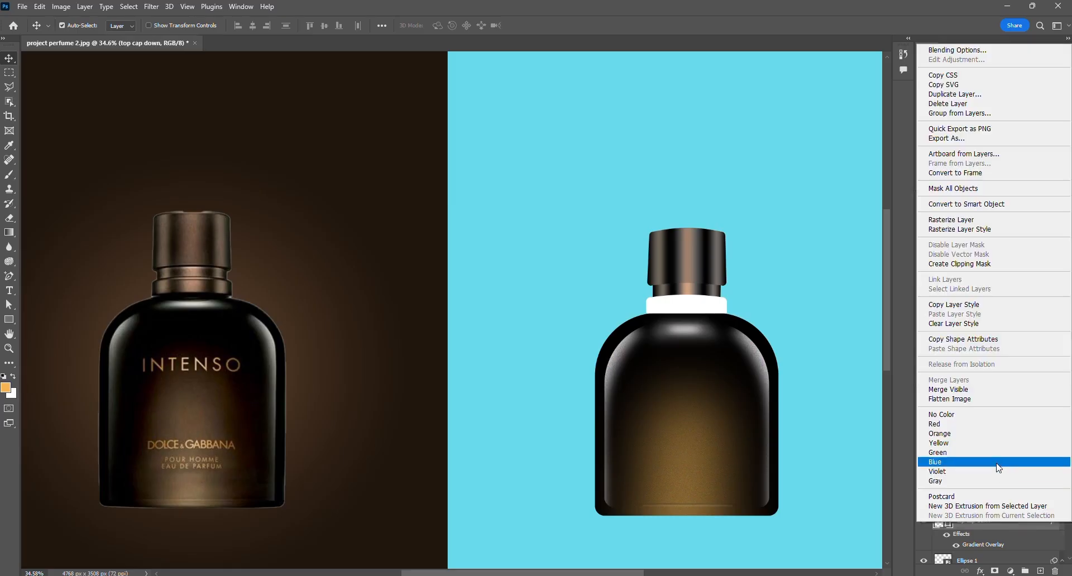
{"action": "left_click", "coordinate": [960, 305]}
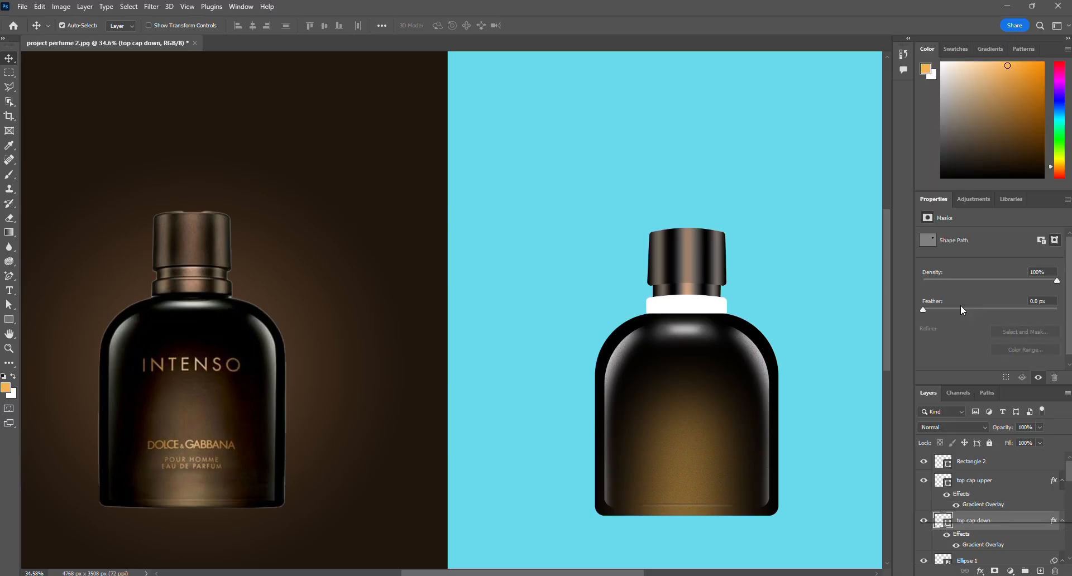
{"action": "left_click", "coordinate": [1006, 465]}
{"action": "right_click", "coordinate": [1019, 466]}
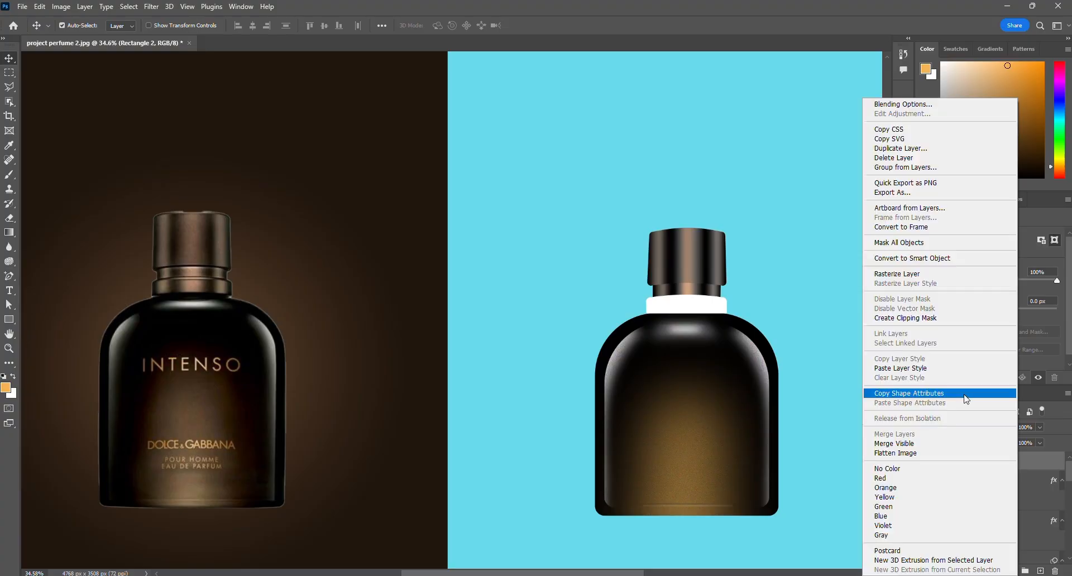
{"action": "left_click", "coordinate": [953, 368]}
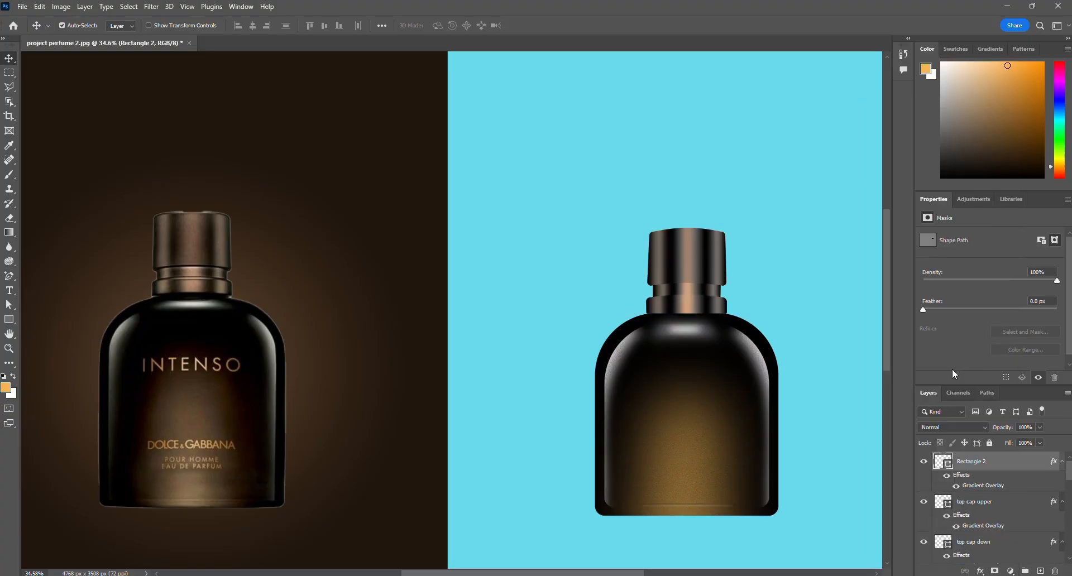
Rename the neck band layer as "top cap iii".
{"action": "double_click", "coordinate": [983, 464]}
{"action": "type", "text": "top cap m"}
{"action": "key", "text": "Return"}
Add a new layer above "top cap down" and get the Brush ready with the default black foreground color.
{"action": "left_click", "coordinate": [706, 294]}
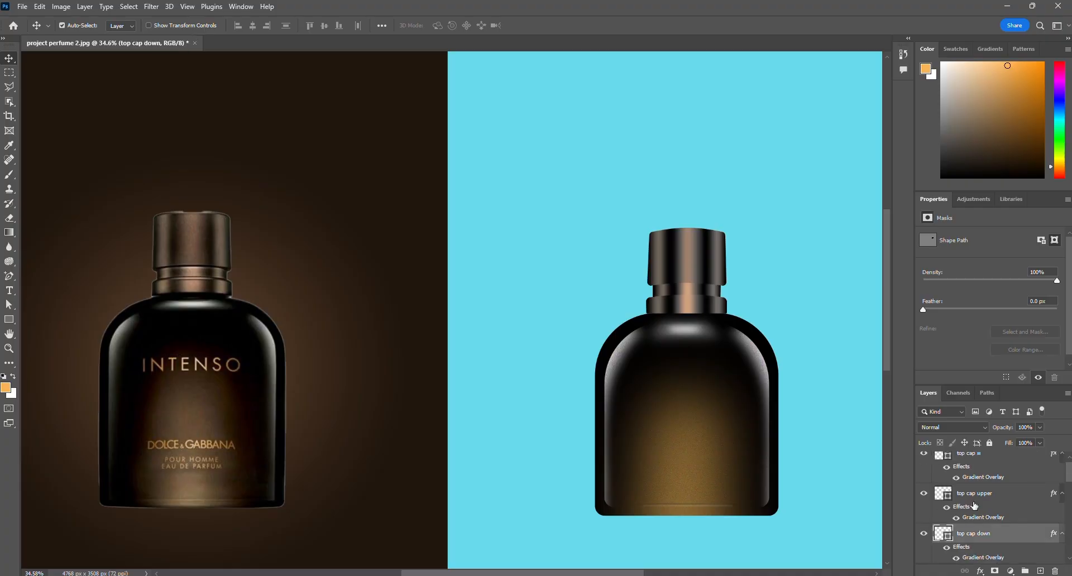
{"action": "left_click", "coordinate": [1040, 571]}
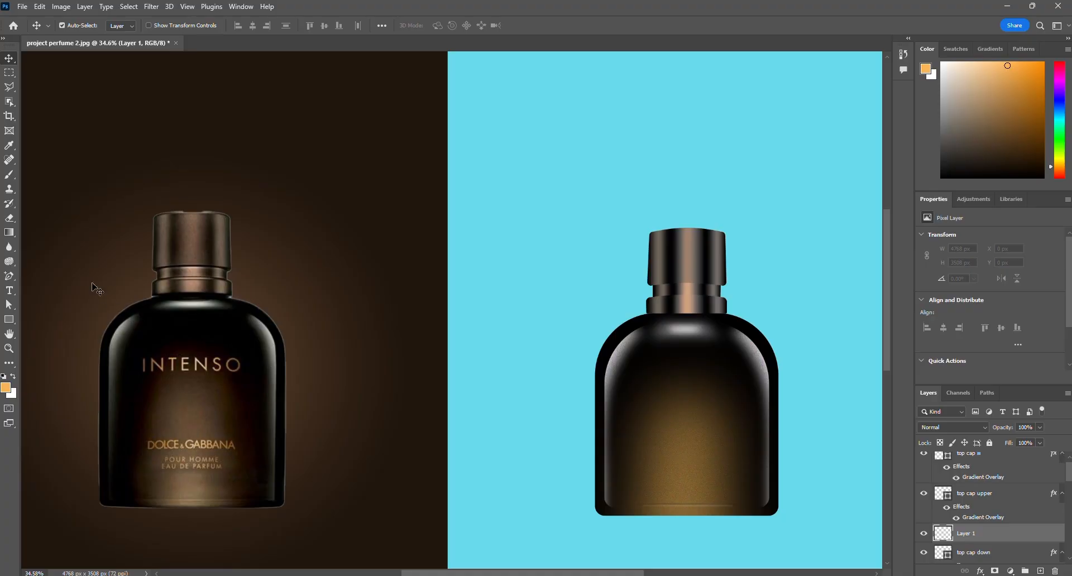
{"action": "left_click", "coordinate": [10, 174]}
{"action": "key", "text": "d"}
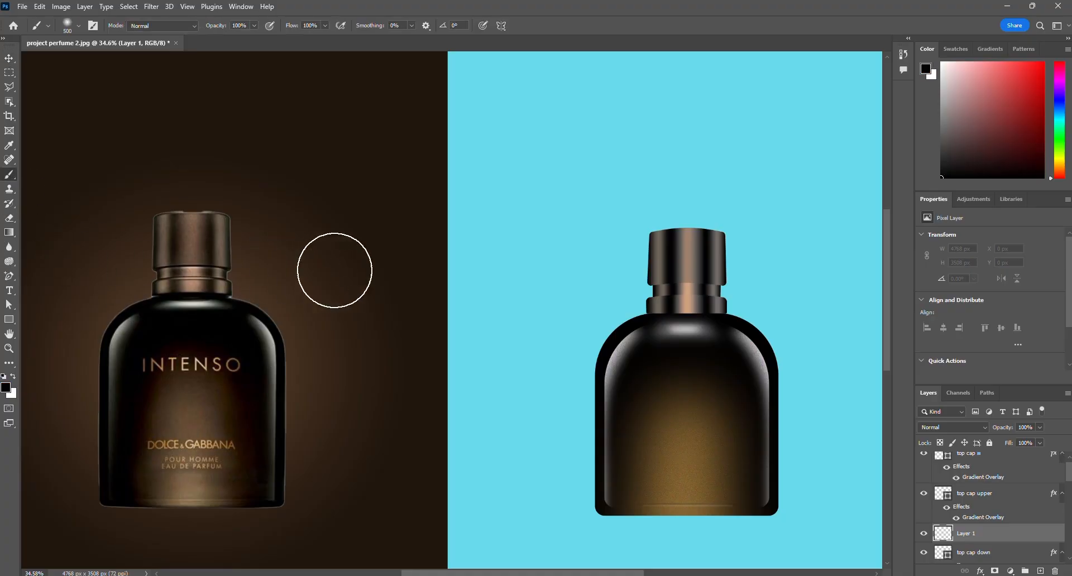
Paint a soft 30 px black shadow line just below the upper cap and clip Layer 1 to "top cap down".
{"action": "key", "text": "bracketleft"}
{"action": "key", "text": "bracketleft"}
{"action": "key", "text": "bracketleft"}
{"action": "key", "text": "bracketleft"}
{"action": "key", "text": "bracketleft"}
{"action": "key", "text": "bracketleft"}
{"action": "key", "text": "bracketleft"}
{"action": "key", "text": "bracketleft"}
{"action": "key", "text": "bracketleft"}
{"action": "key", "text": "bracketleft"}
{"action": "key", "text": "bracketleft"}
{"action": "key", "text": "bracketleft"}
{"action": "key", "text": "bracketleft"}
{"action": "key", "text": "bracketleft"}
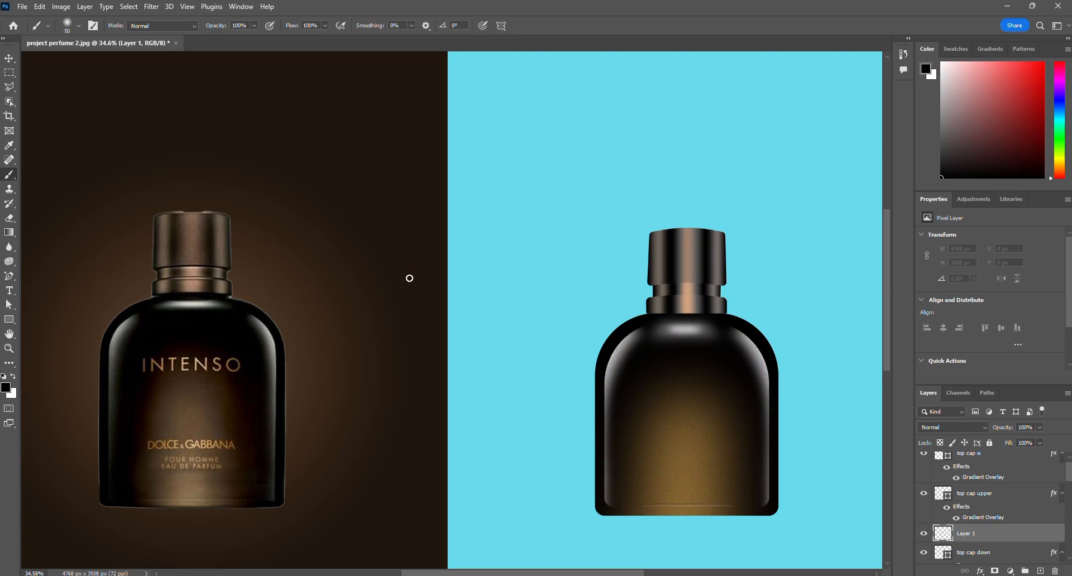
{"action": "scroll", "coordinate": [726, 287], "scroll_direction": "up", "scroll_amount": 4, "text": "alt"}
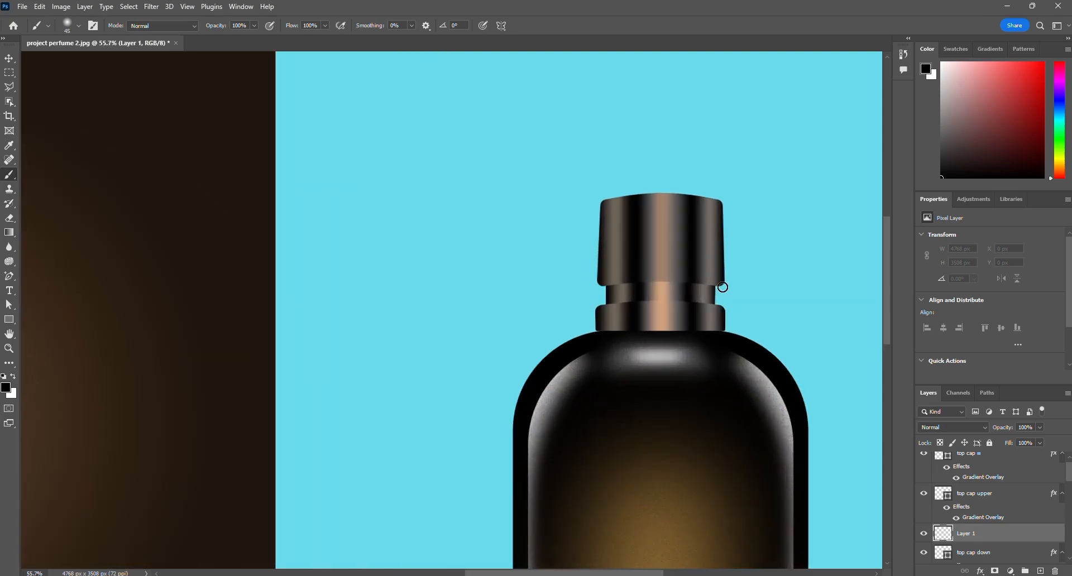
{"action": "key", "text": "bracketleft"}
{"action": "key", "text": "bracketleft"}
{"action": "key", "text": "bracketleft"}
{"action": "left_click_drag", "start_coordinate": [694, 284], "coordinate": [591, 287]}
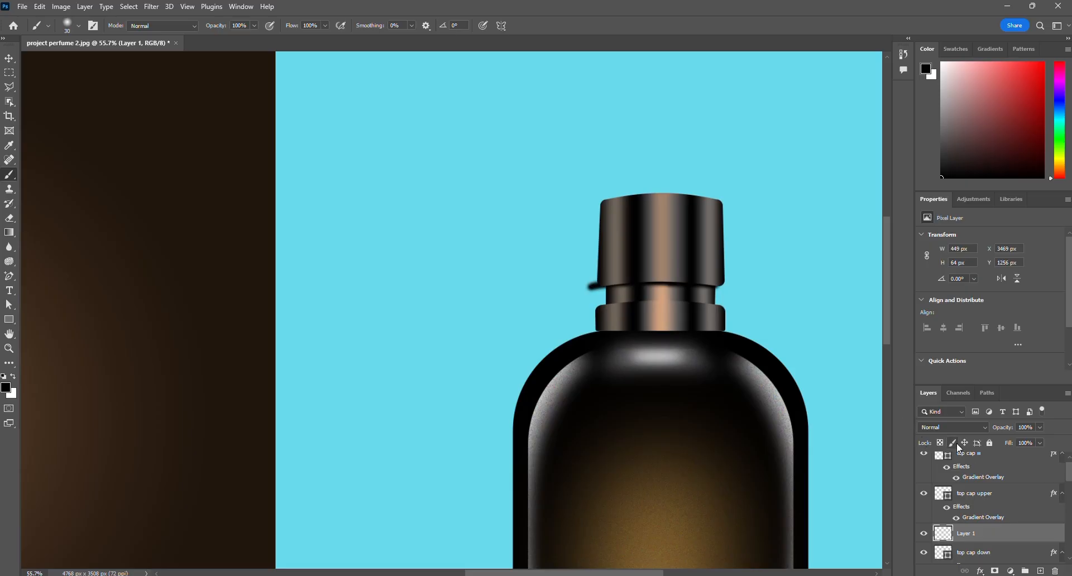
{"action": "left_click", "coordinate": [945, 540], "text": "alt"}
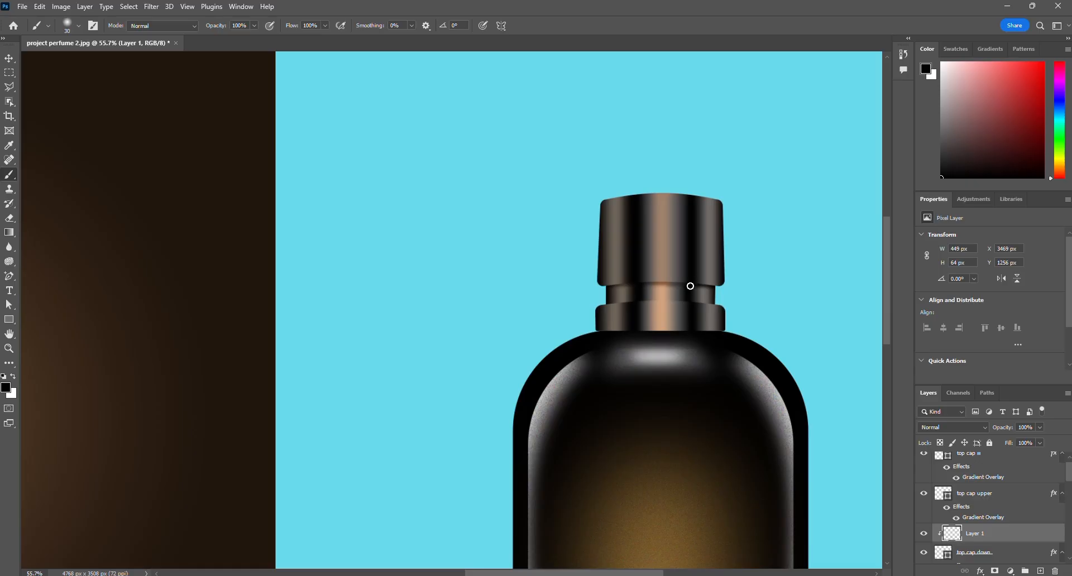
{"action": "scroll", "coordinate": [1001, 525], "scroll_direction": "down", "scroll_amount": 1}
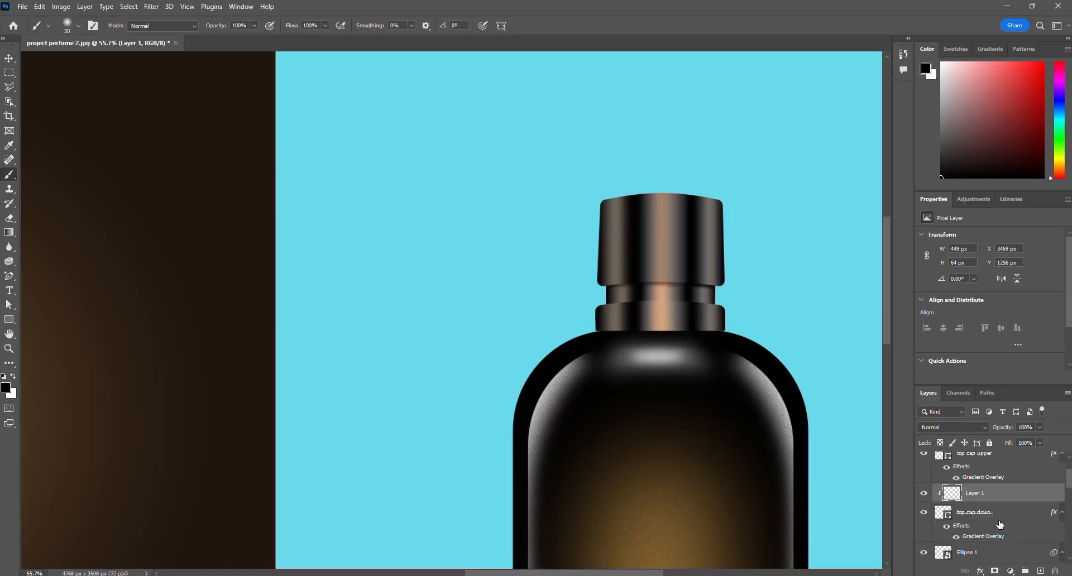
{"action": "left_click", "coordinate": [925, 495]}
{"action": "scroll", "coordinate": [709, 357], "scroll_direction": "down", "scroll_amount": 3}
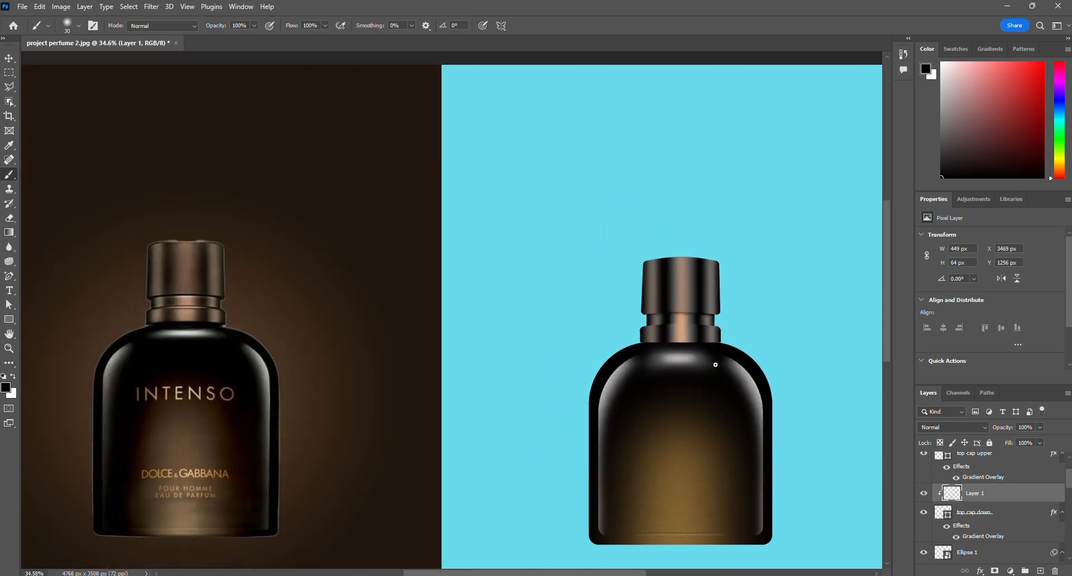
Add a Levels adjustment above Layer 1 with its black input at 30, clip it to "top cap down", and raise the black input further.
{"action": "scroll", "coordinate": [715, 365], "scroll_direction": "up", "scroll_amount": 1}
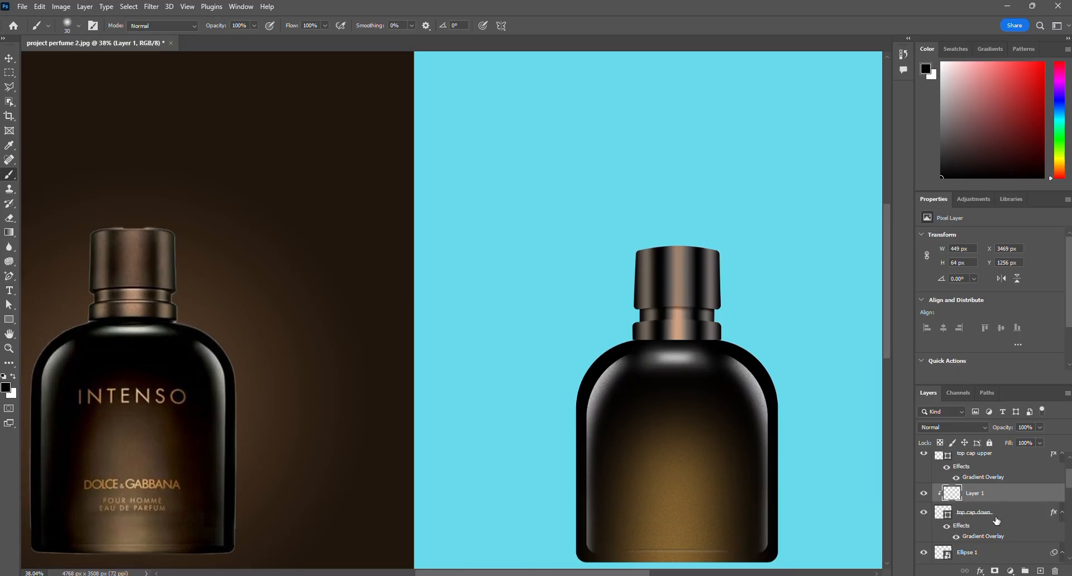
{"action": "left_click", "coordinate": [1014, 572]}
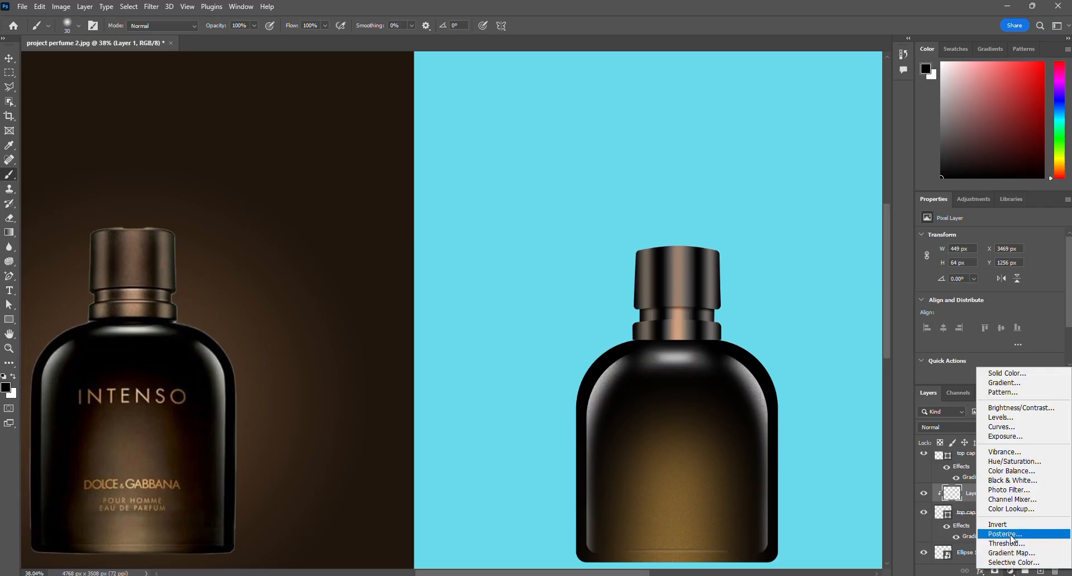
{"action": "left_click", "coordinate": [1019, 419]}
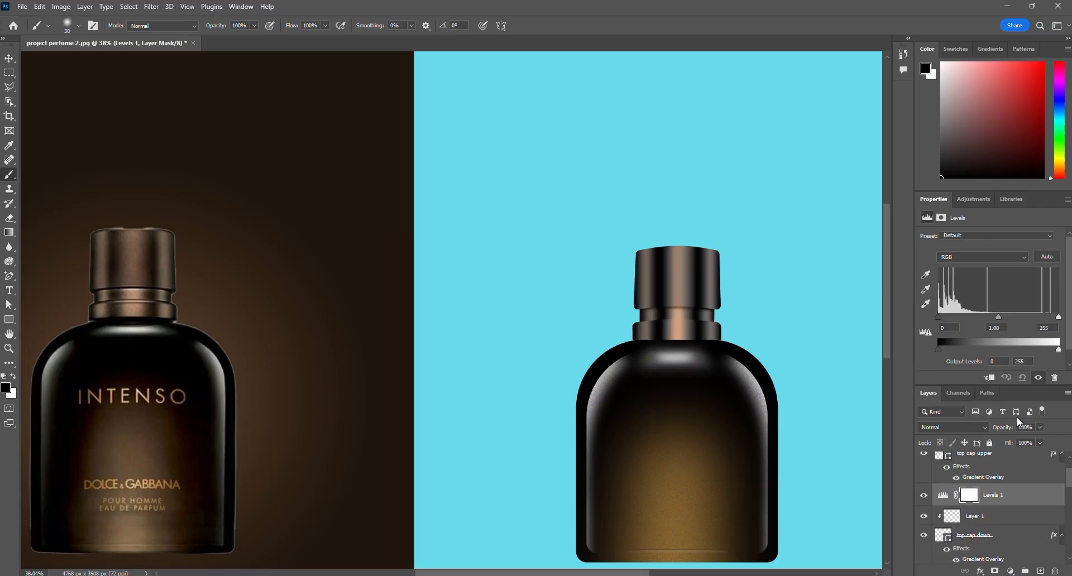
{"action": "left_click_drag", "start_coordinate": [938, 317], "coordinate": [953, 321]}
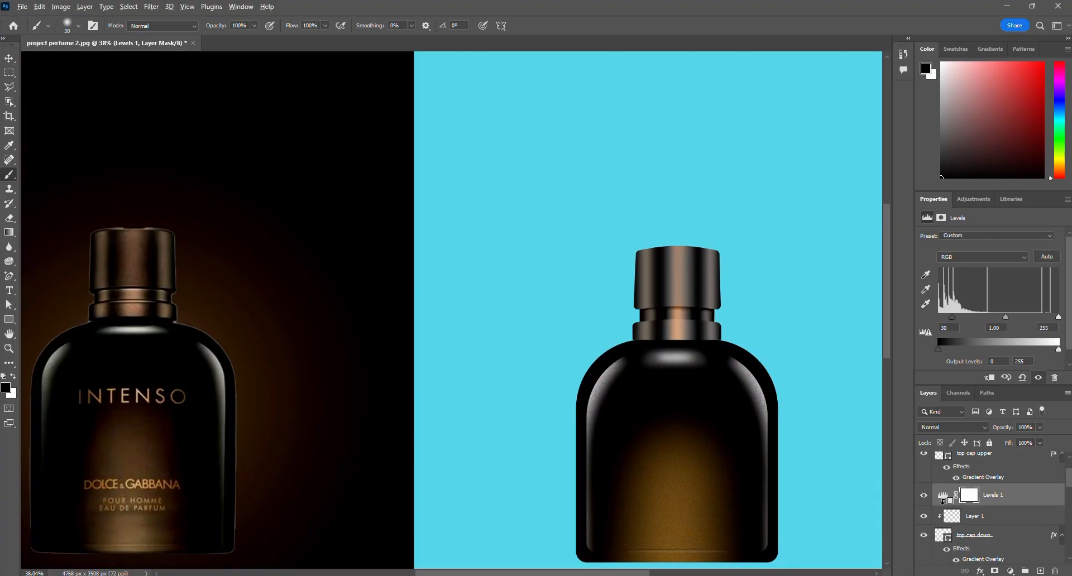
{"action": "left_click", "coordinate": [942, 502], "text": "alt"}
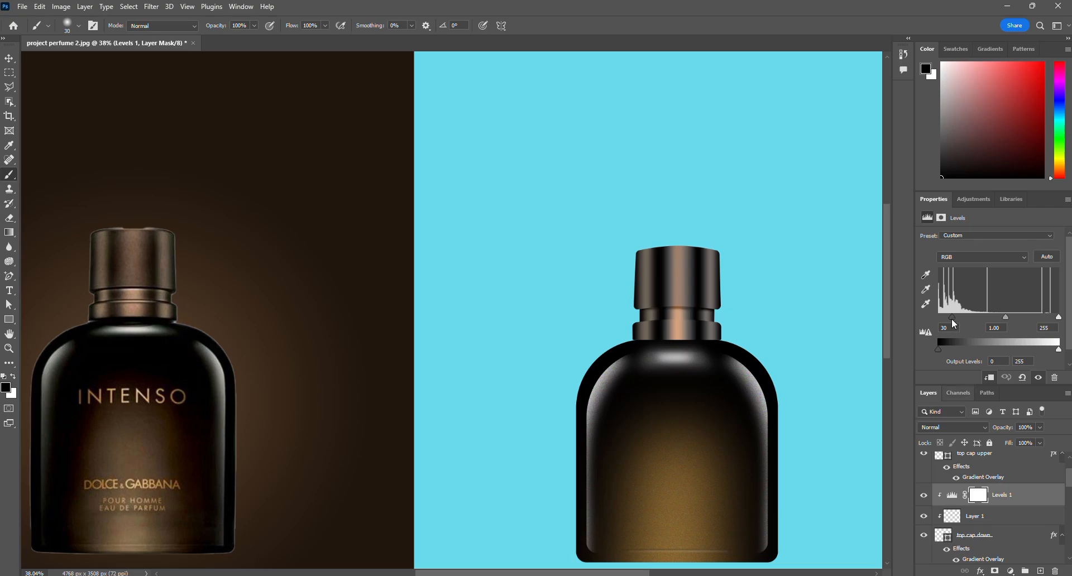
{"action": "left_click_drag", "start_coordinate": [952, 319], "coordinate": [962, 319]}
Duplicate the shadow layer, Layer 1, together with its Levels 1 adjustment.
{"action": "left_click", "coordinate": [979, 520]}
{"action": "left_click", "coordinate": [980, 522]}
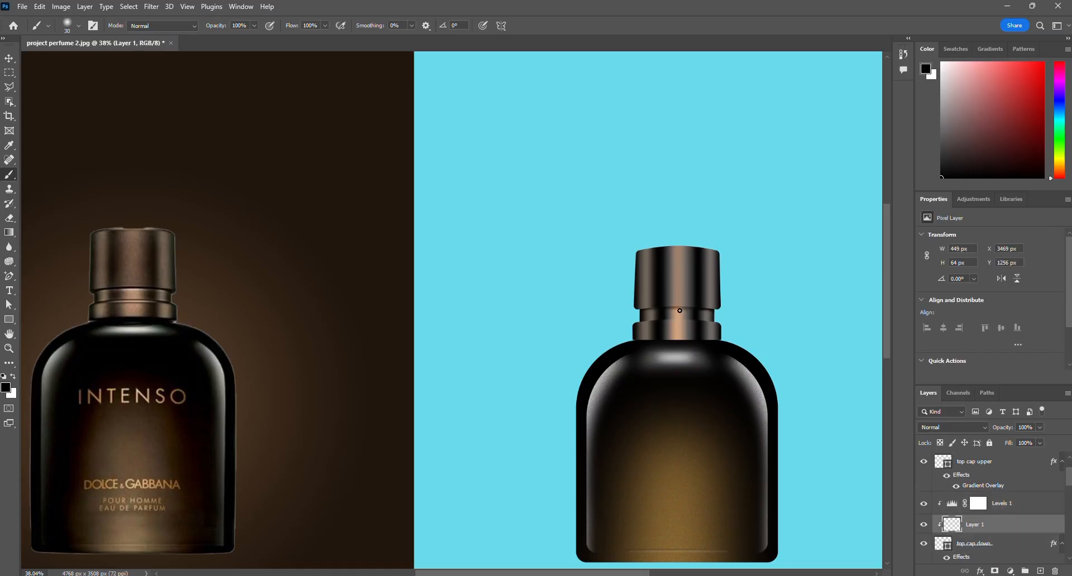
{"action": "left_click", "coordinate": [1002, 508], "text": "shift"}
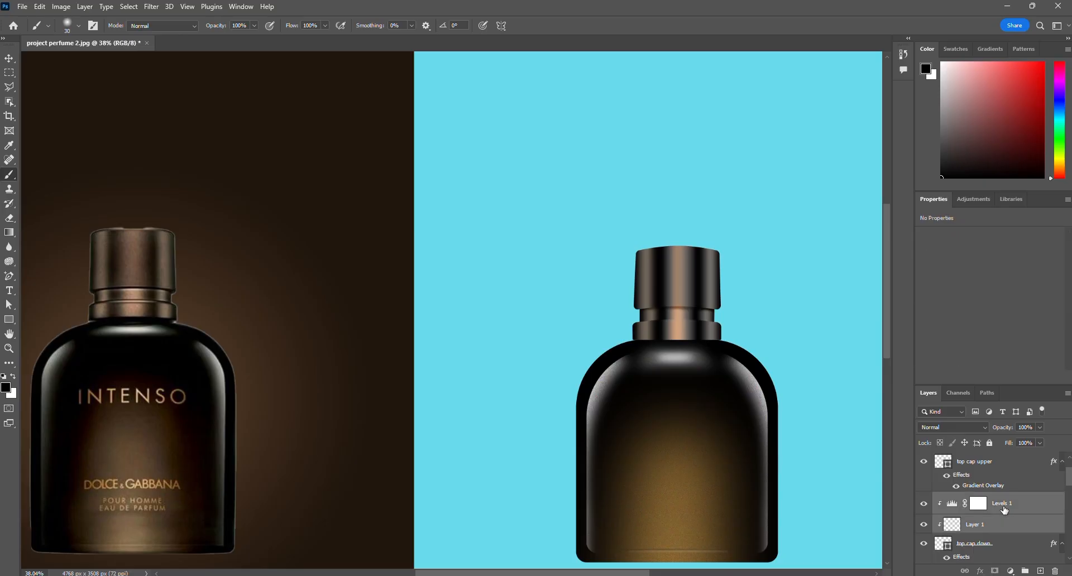
{"action": "key", "text": "ctrl+j"}
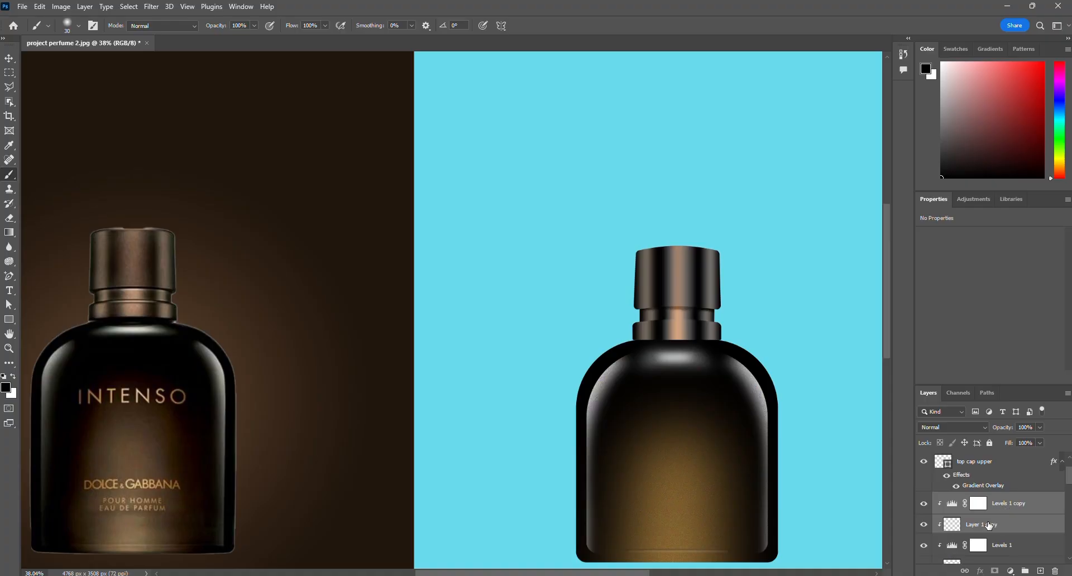
Move the copied shadow down to Y 1322 px, above the lower neck band, and set its opacity to 86%.
{"action": "left_click", "coordinate": [989, 525]}
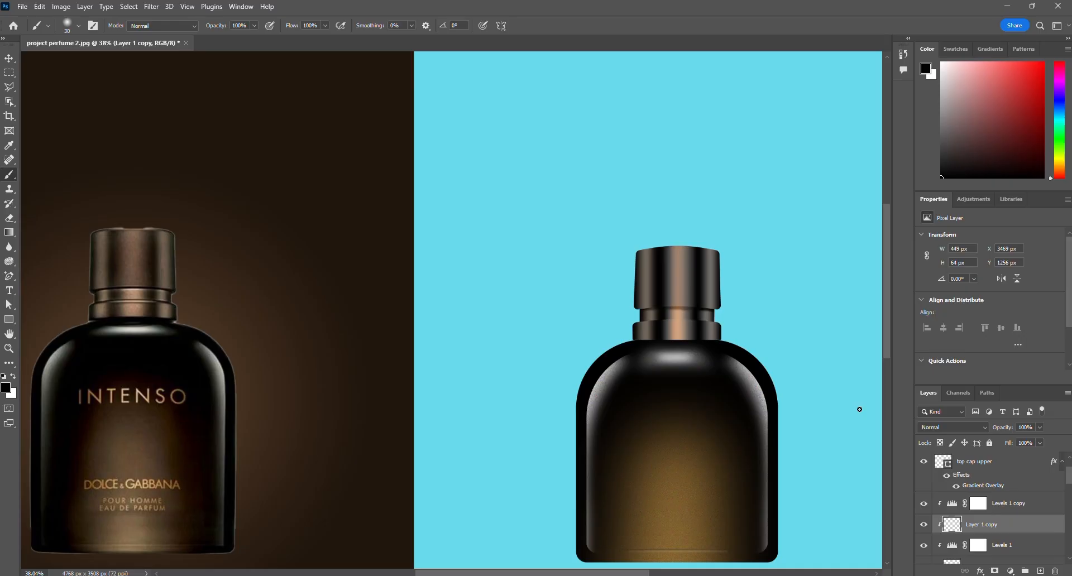
{"action": "left_click", "coordinate": [9, 58]}
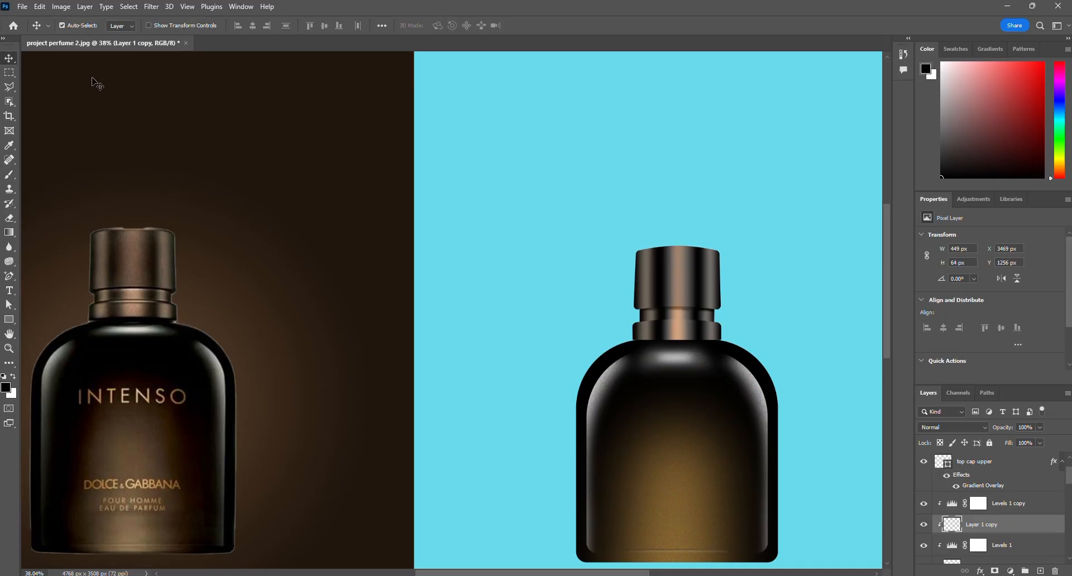
{"action": "key", "text": "shift+Down"}
{"action": "key", "text": "shift+Down"}
{"action": "key", "text": "shift+Down"}
{"action": "key", "text": "shift+Down"}
{"action": "key", "text": "Down"}
{"action": "key", "text": "Down"}
{"action": "key", "text": "Down"}
{"action": "key", "text": "Down"}
{"action": "key", "text": "shift+Down"}
{"action": "key", "text": "Down"}
{"action": "key", "text": "Down"}
{"action": "key", "text": "Down"}
{"action": "key", "text": "Down"}
{"action": "key", "text": "Down"}
{"action": "key", "text": "Down"}
{"action": "key", "text": "Down"}
{"action": "key", "text": "Down"}
{"action": "left_click_drag", "start_coordinate": [1010, 430], "coordinate": [1002, 430]}
Slightly lower the opacity of the original shadow layer, Layer 1.
{"action": "scroll", "coordinate": [985, 520], "scroll_direction": "down", "scroll_amount": 1}
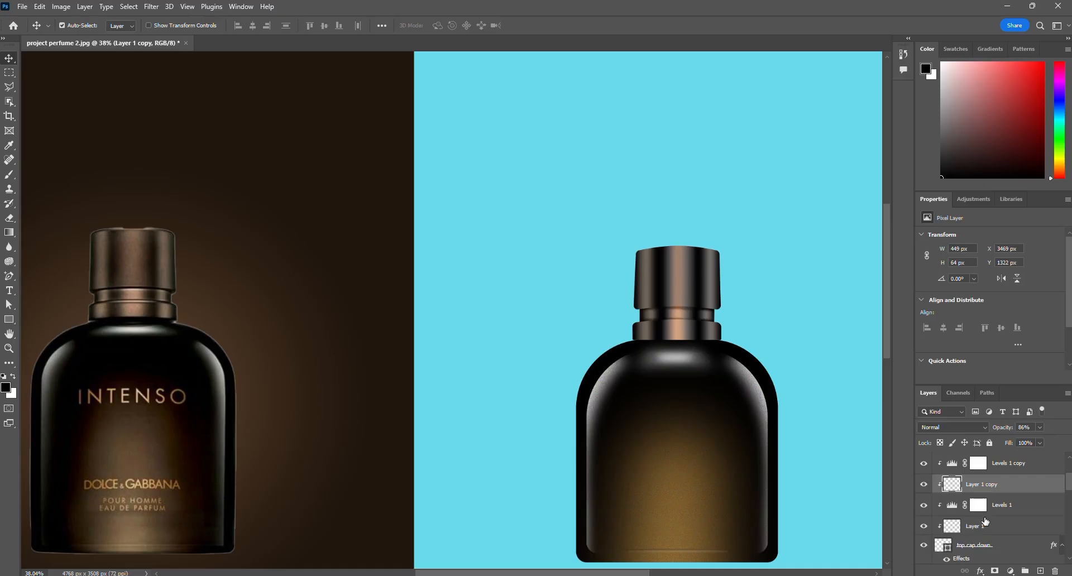
{"action": "scroll", "coordinate": [985, 520], "scroll_direction": "down", "scroll_amount": 1}
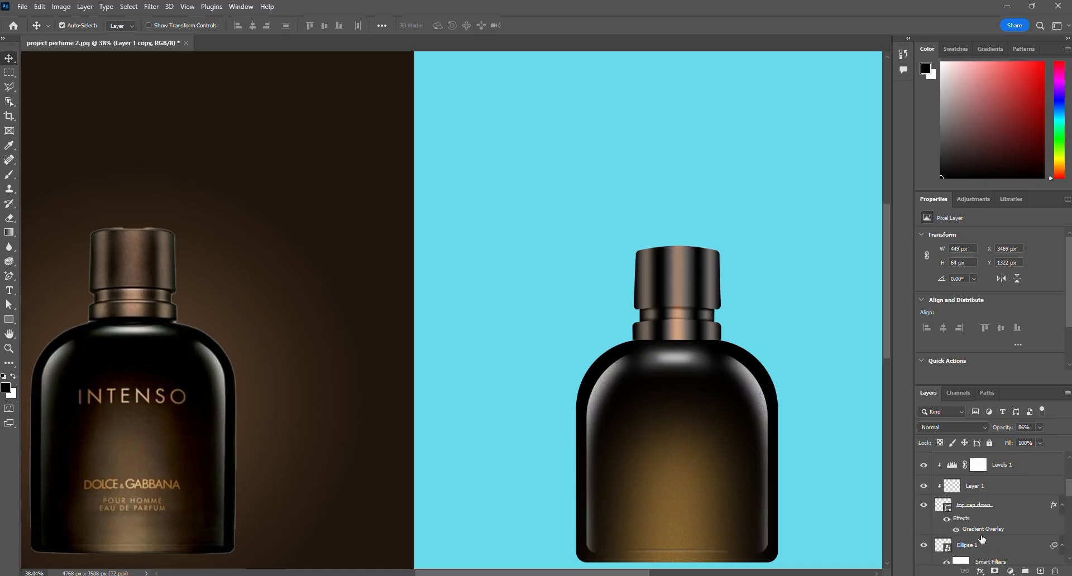
{"action": "left_click", "coordinate": [984, 488]}
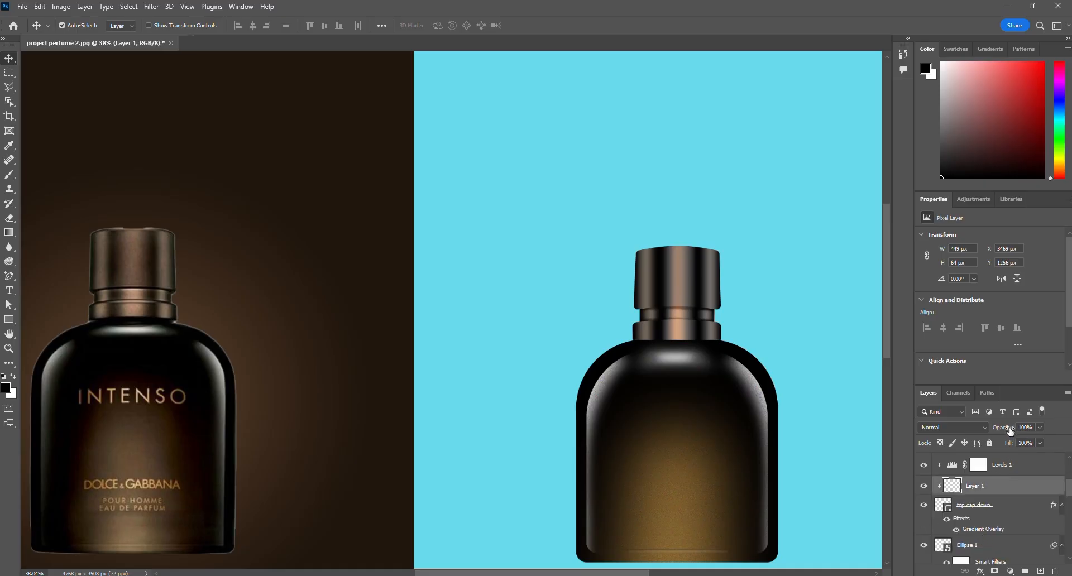
{"action": "left_click", "coordinate": [1006, 430]}
{"action": "left_click_drag", "start_coordinate": [1000, 430], "coordinate": [995, 430]}
{"action": "key", "text": "Return"}
Add a new layer above "top cap iii" and choose a pale golden foreground color.
{"action": "scroll", "coordinate": [682, 330], "scroll_direction": "up", "scroll_amount": 1}
{"action": "left_click", "coordinate": [682, 331]}
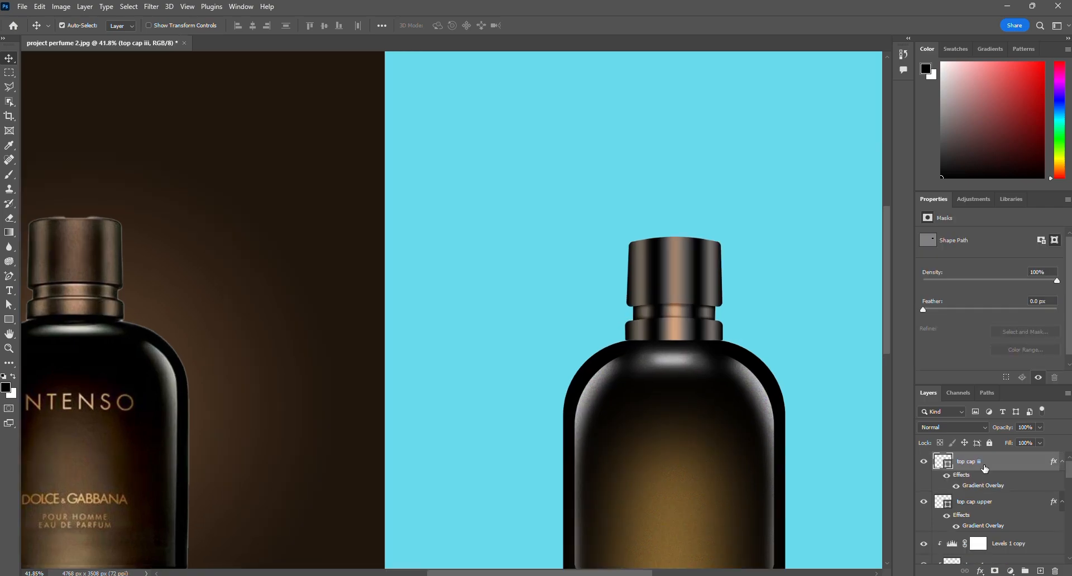
{"action": "left_click", "coordinate": [1040, 570]}
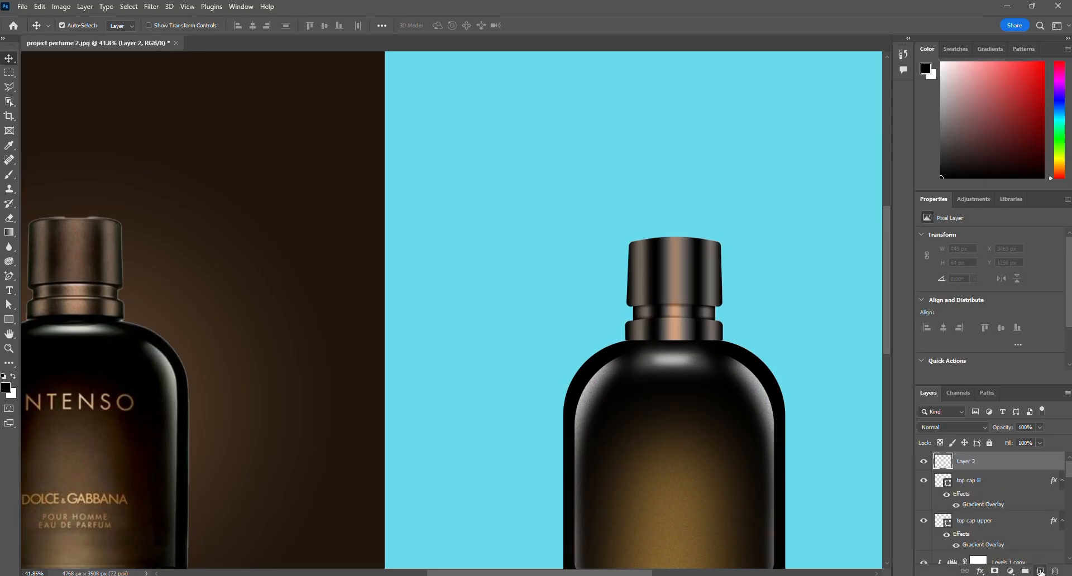
{"action": "left_click", "coordinate": [14, 377]}
{"action": "left_click", "coordinate": [1056, 165]}
{"action": "left_click", "coordinate": [987, 88]}
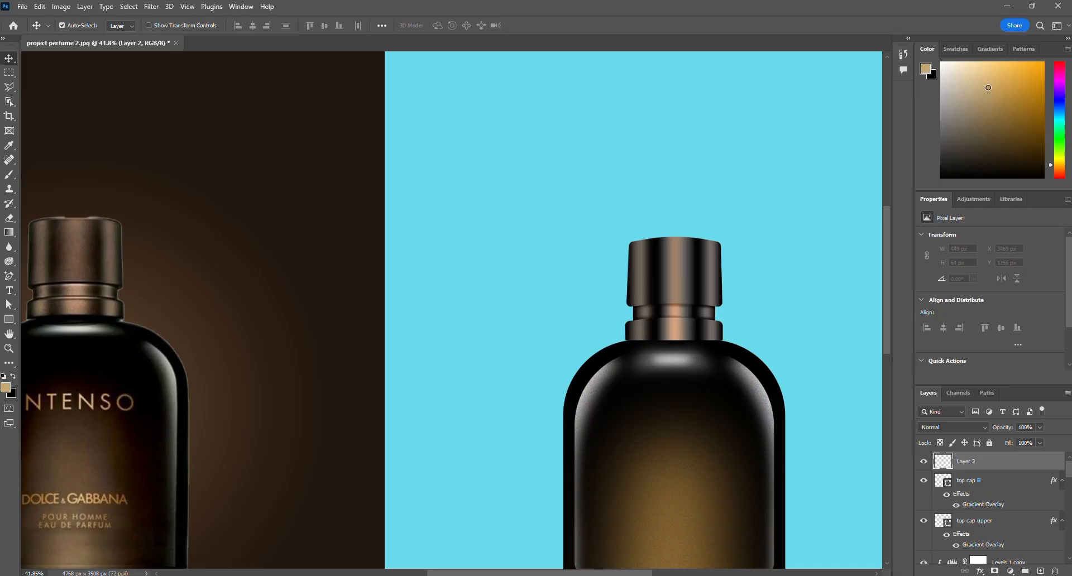
{"action": "left_click", "coordinate": [978, 70]}
Brush a short 30 px golden highlight stroke along the center of the lower neck band's upper edge.
{"action": "left_click", "coordinate": [10, 175]}
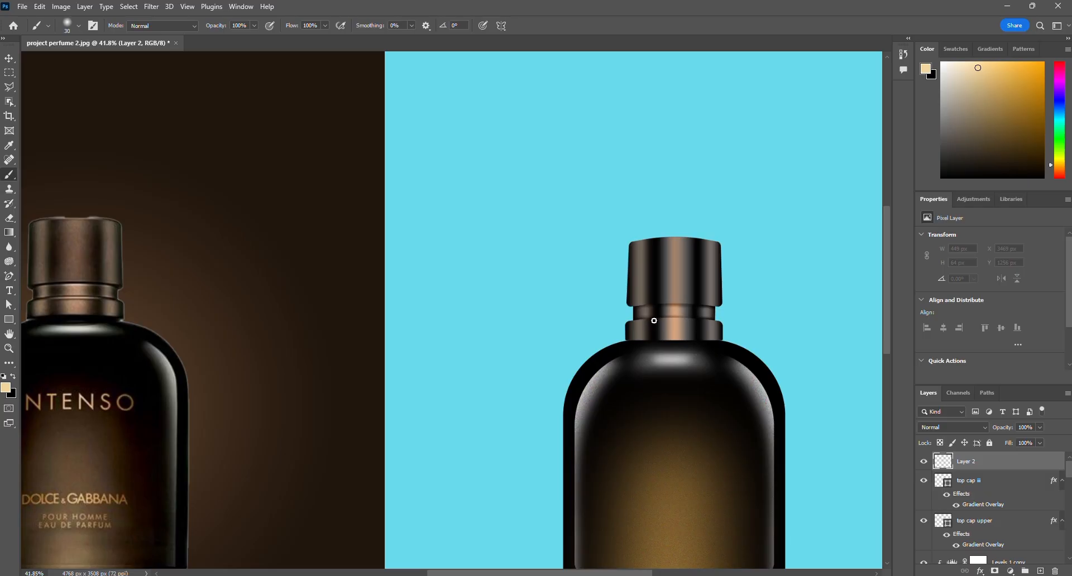
{"action": "left_click_drag", "start_coordinate": [654, 321], "coordinate": [698, 320]}
{"action": "left_click_drag", "start_coordinate": [838, 432], "coordinate": [840, 422]}
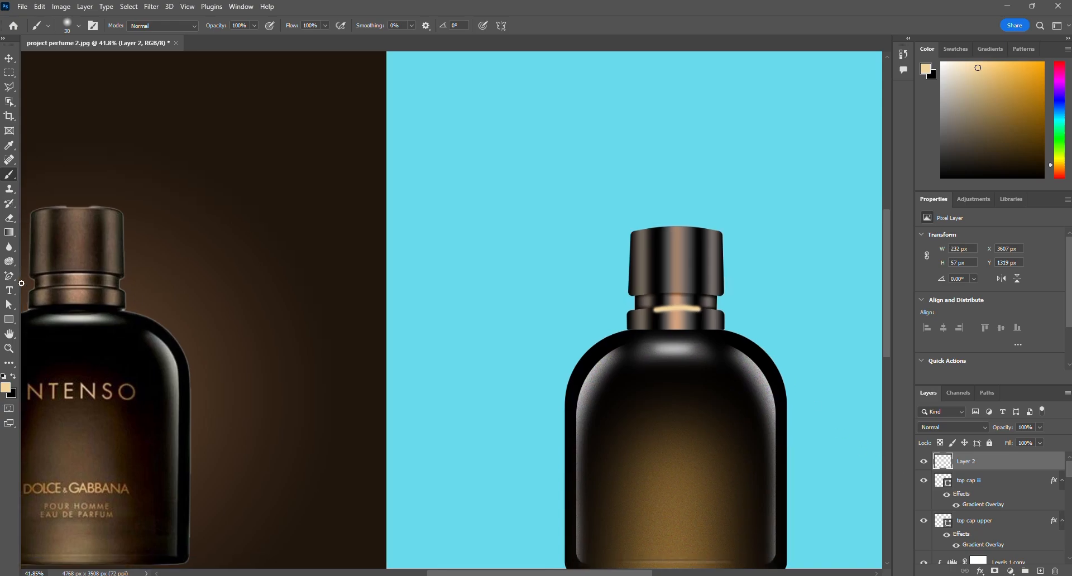
Trim the golden highlight into a thin line with a 25 px soft Eraser and set the layer's opacity to 44%.
{"action": "left_click", "coordinate": [11, 219]}
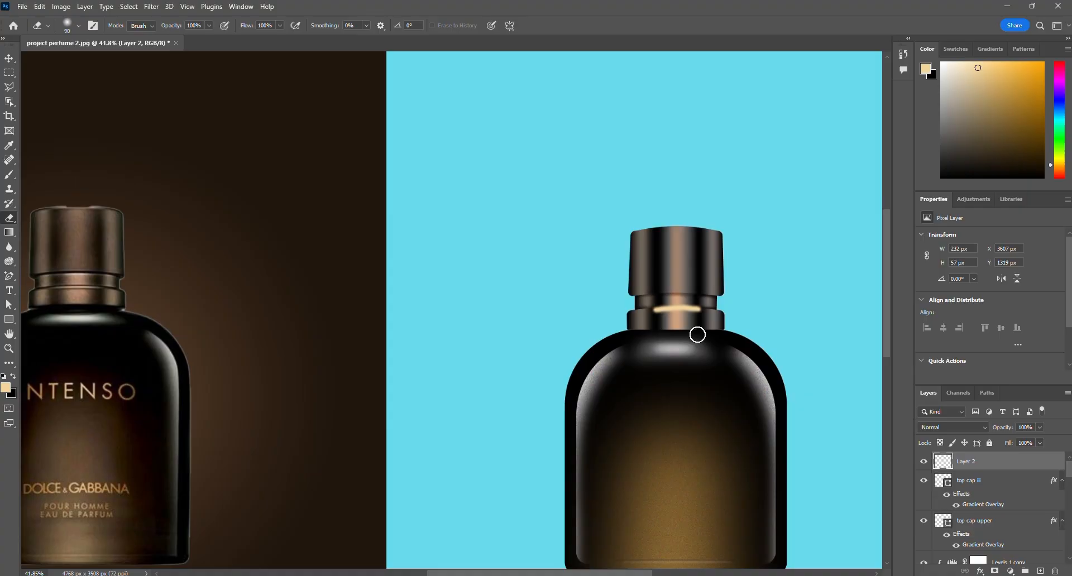
{"action": "key", "text": "bracketleft"}
{"action": "key", "text": "bracketleft"}
{"action": "key", "text": "bracketleft"}
{"action": "key", "text": "bracketleft"}
{"action": "key", "text": "bracketleft"}
{"action": "key", "text": "bracketleft"}
{"action": "key", "text": "bracketleft"}
{"action": "key", "text": "bracketleft"}
{"action": "key", "text": "bracketleft"}
{"action": "scroll", "coordinate": [697, 320], "scroll_direction": "up", "scroll_amount": 2}
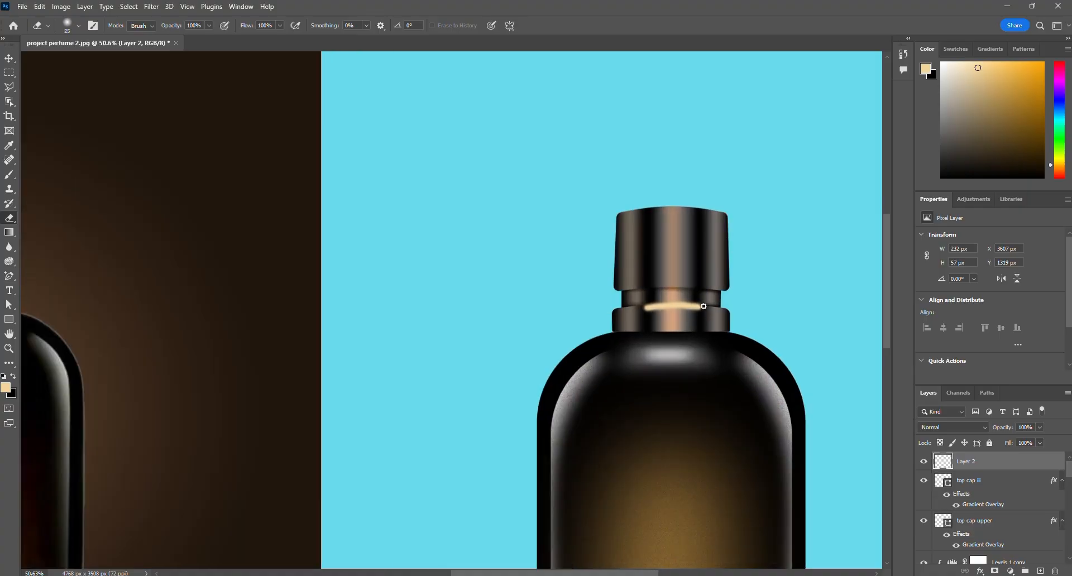
{"action": "mouse_move", "coordinate": [700, 301]}
{"action": "left_mouse_down"}
{"action": "mouse_move", "coordinate": [636, 302]}
{"action": "mouse_move", "coordinate": [633, 312]}
{"action": "mouse_move", "coordinate": [717, 312]}
{"action": "mouse_move", "coordinate": [627, 317]}
{"action": "left_mouse_up"}
{"action": "left_click_drag", "start_coordinate": [1004, 428], "coordinate": [973, 427]}
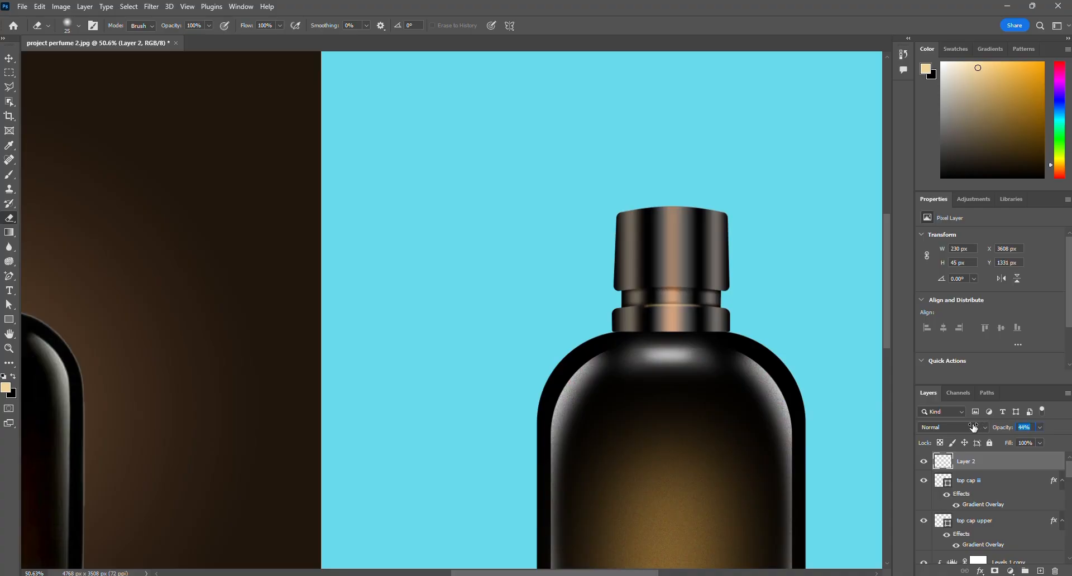
{"action": "scroll", "coordinate": [678, 329], "scroll_direction": "down", "scroll_amount": 3}
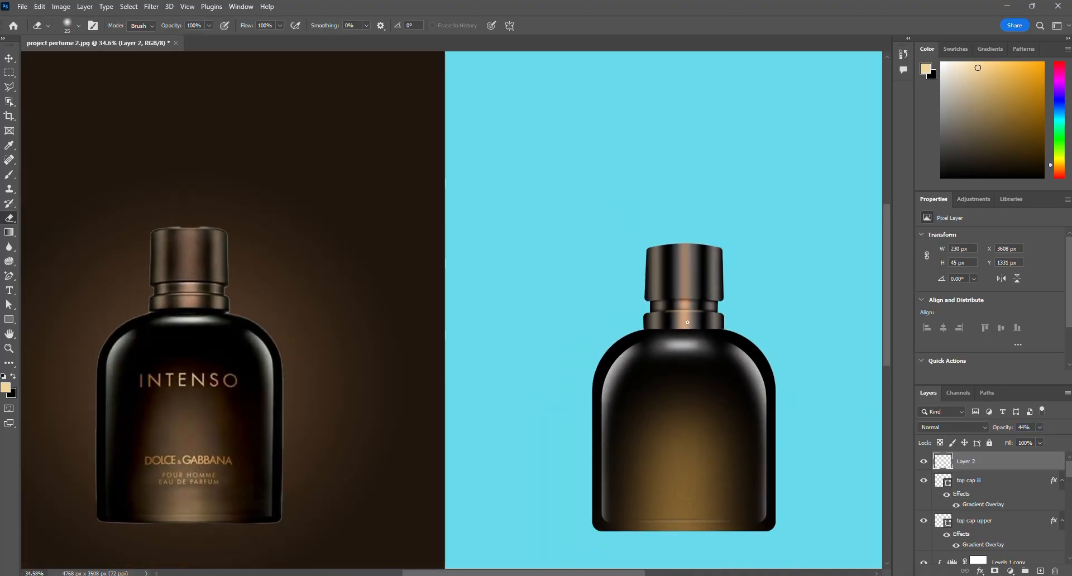
Raise the golden highlight layer's opacity to 47% and convert Layer 2 to a smart object.
{"action": "scroll", "coordinate": [706, 324], "scroll_direction": "up", "scroll_amount": 1}
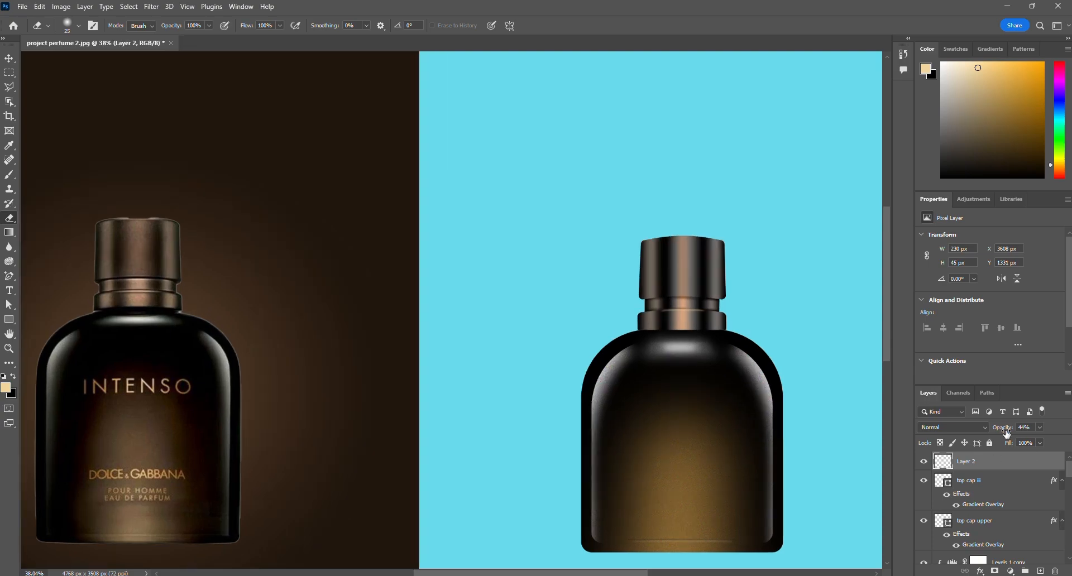
{"action": "left_click_drag", "start_coordinate": [999, 428], "coordinate": [999, 432]}
{"action": "right_click", "coordinate": [1016, 462]}
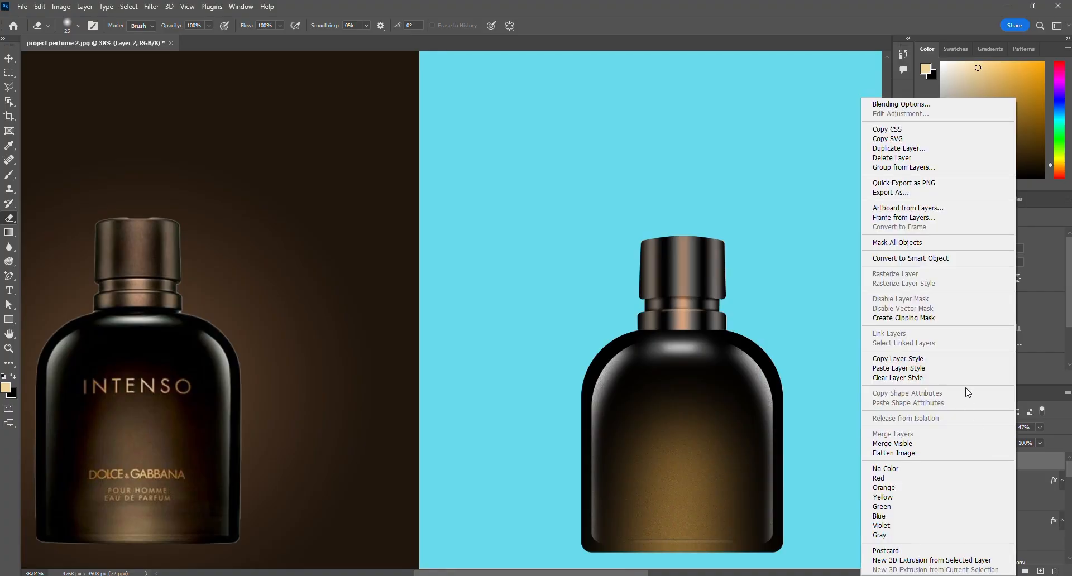
{"action": "left_click", "coordinate": [933, 258]}
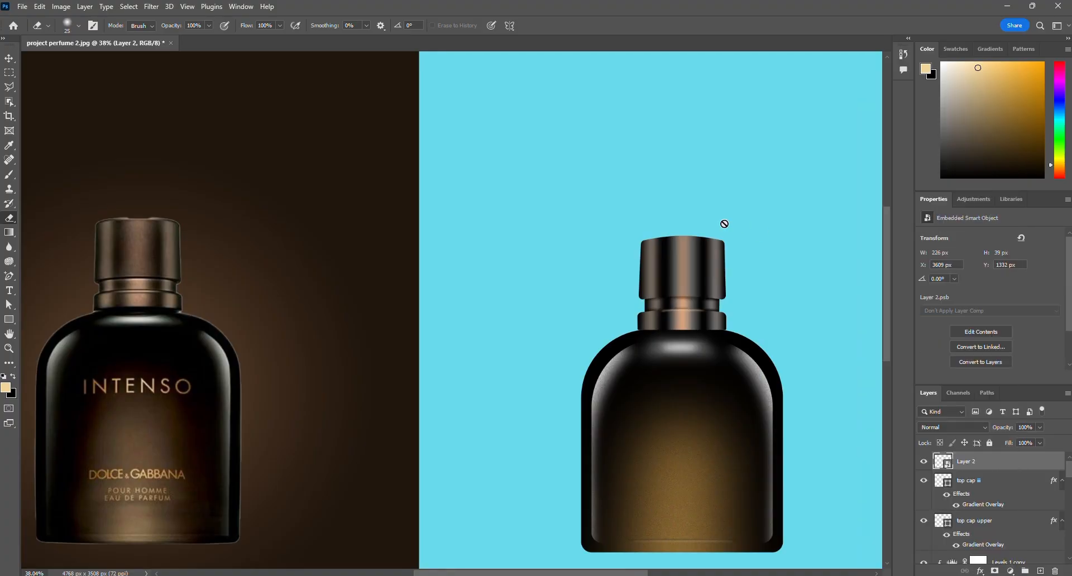
Apply an Add Noise filter with Gaussian distribution and an amount of 15.84% to the golden highlight smart object.
{"action": "left_click", "coordinate": [151, 7]}
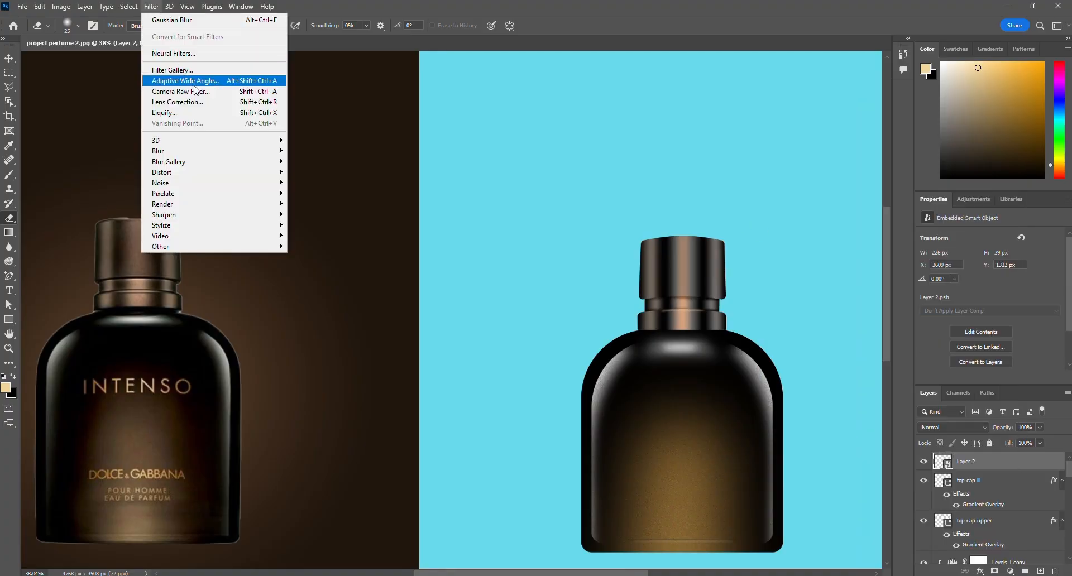
{"action": "left_click", "coordinate": [305, 188]}
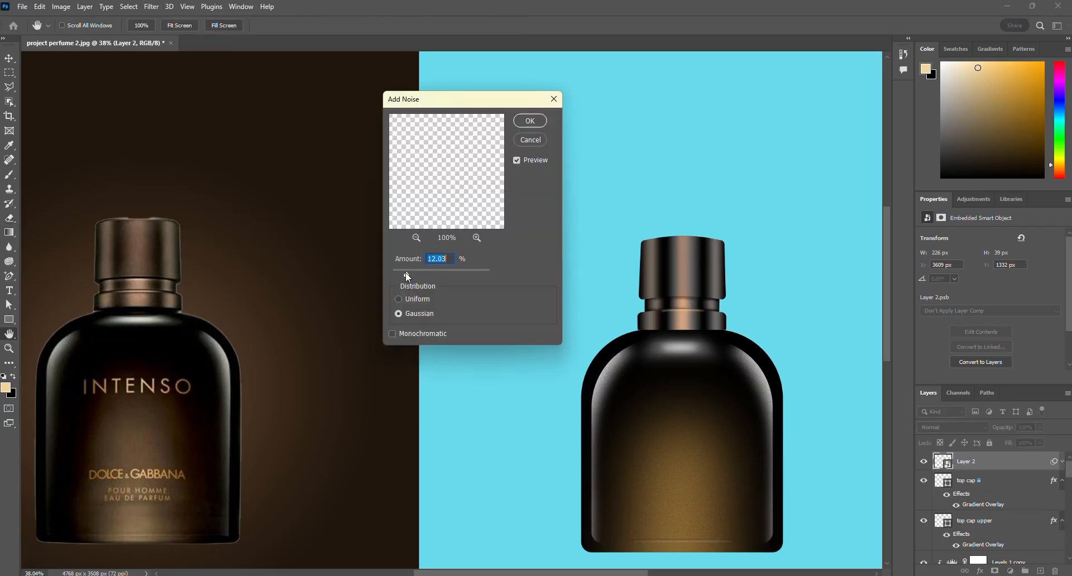
{"action": "left_click_drag", "start_coordinate": [407, 275], "coordinate": [412, 276]}
{"action": "left_click", "coordinate": [529, 121]}
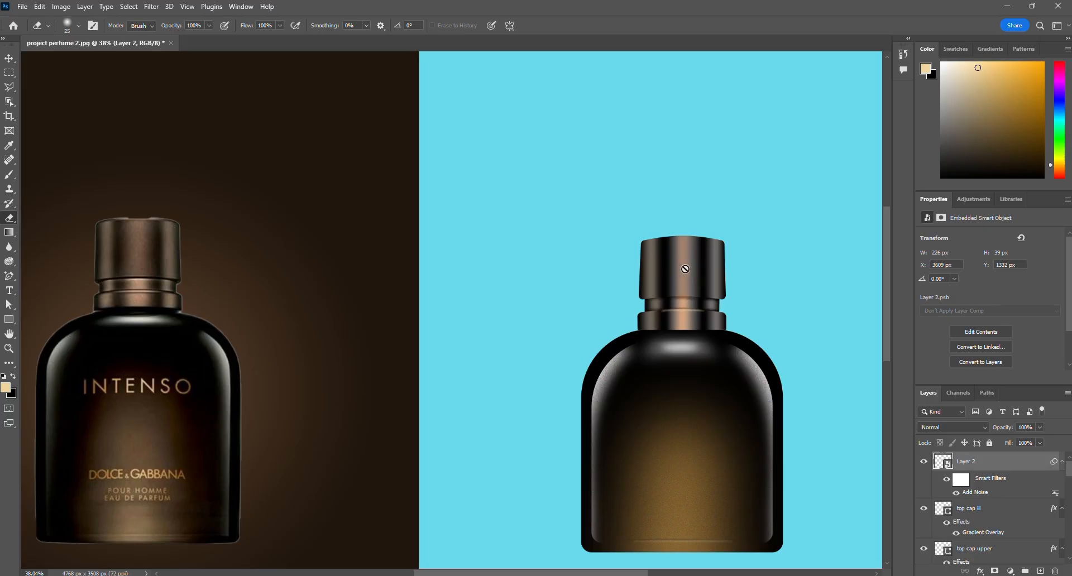
Select the upper part of the cap and convert its layer "top cap upper" to a smart object.
{"action": "key", "text": "v"}
{"action": "left_click", "coordinate": [690, 268]}
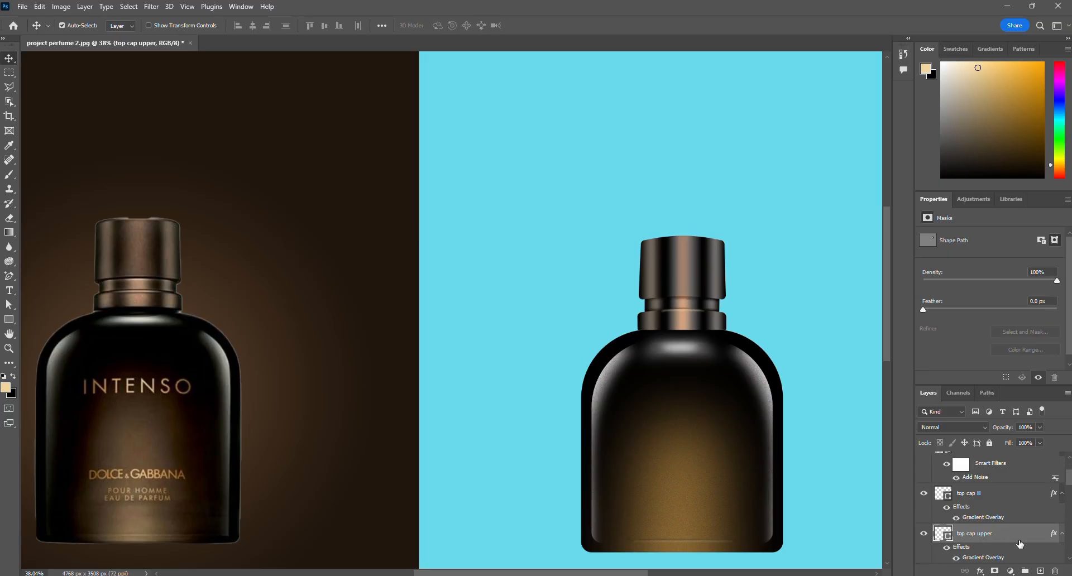
{"action": "scroll", "coordinate": [1019, 544], "scroll_direction": "down", "scroll_amount": 2}
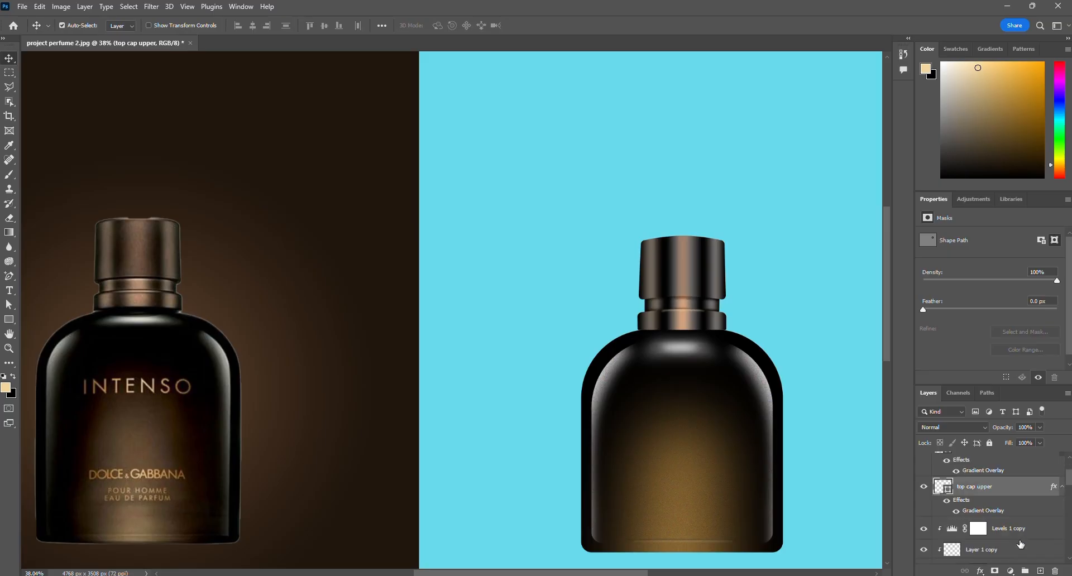
{"action": "right_click", "coordinate": [1020, 489]}
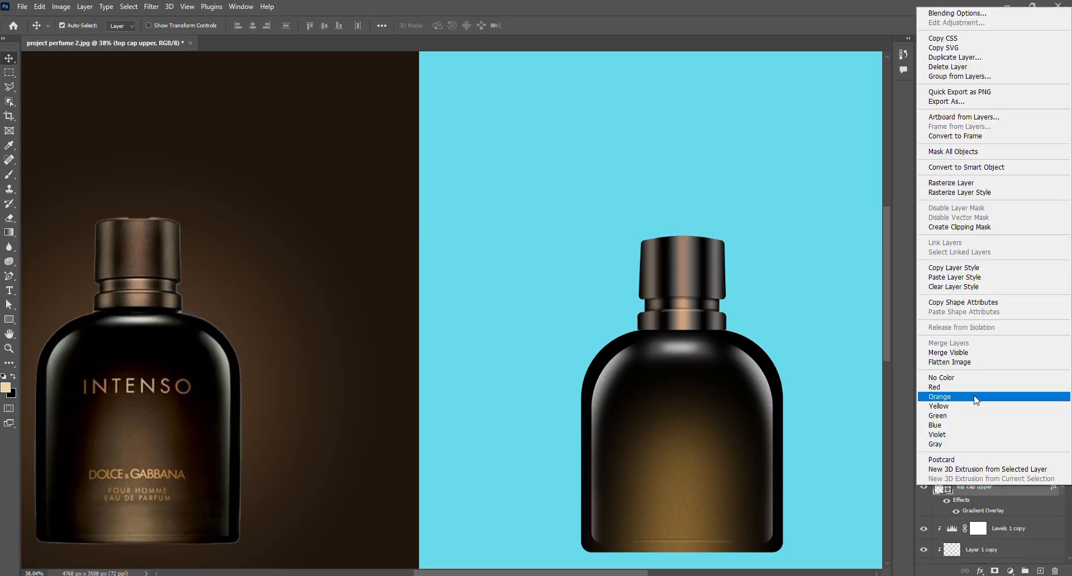
{"action": "left_click", "coordinate": [952, 169]}
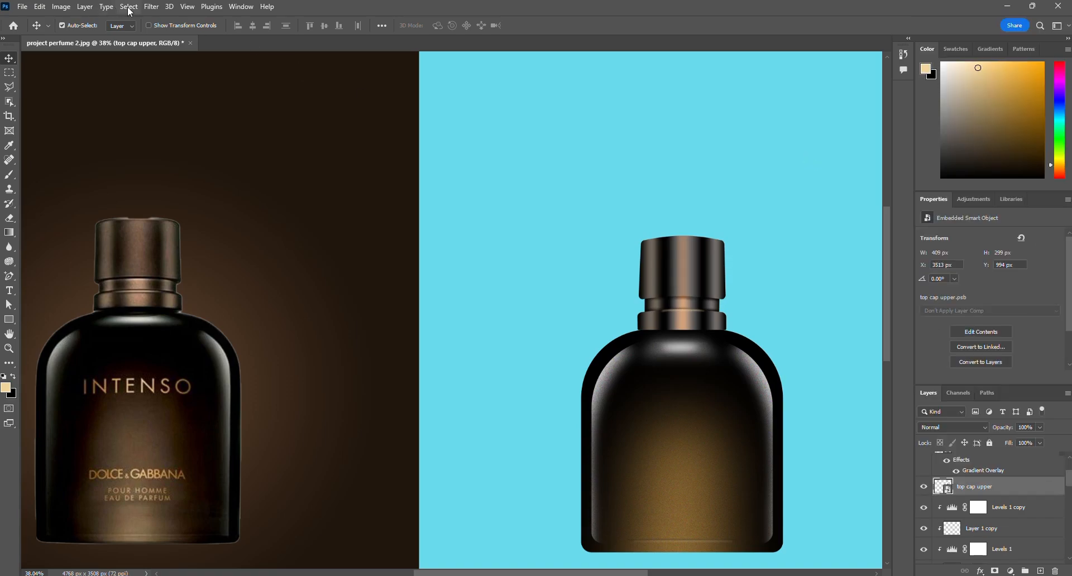
Apply subtle Gaussian noise to "top cap upper" with the Add Noise filter, using an amount well below 15.84%.
{"action": "left_click", "coordinate": [152, 7]}
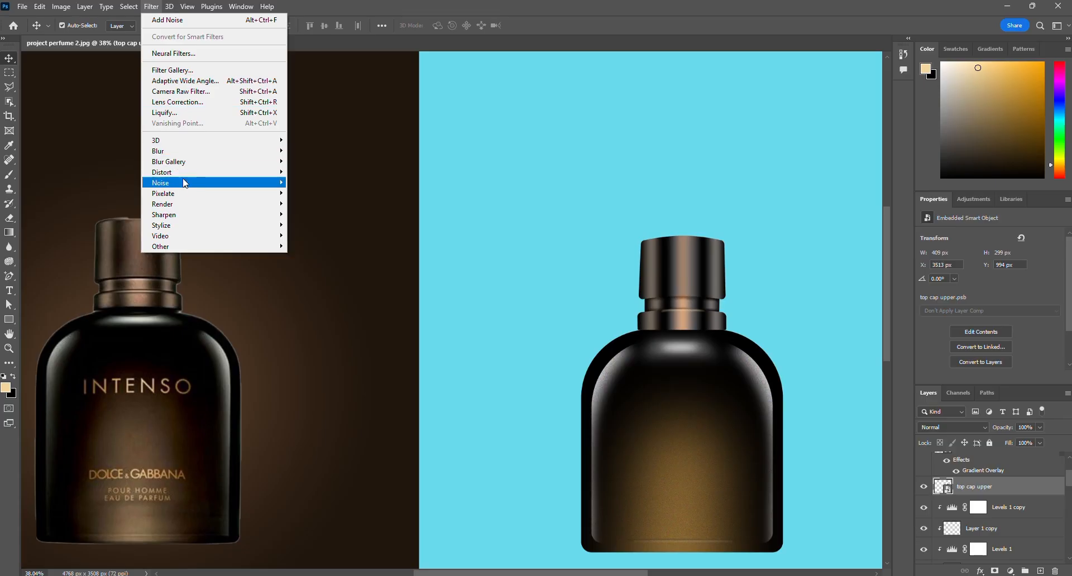
{"action": "mouse_move", "coordinate": [186, 182]}
{"action": "left_click", "coordinate": [314, 182]}
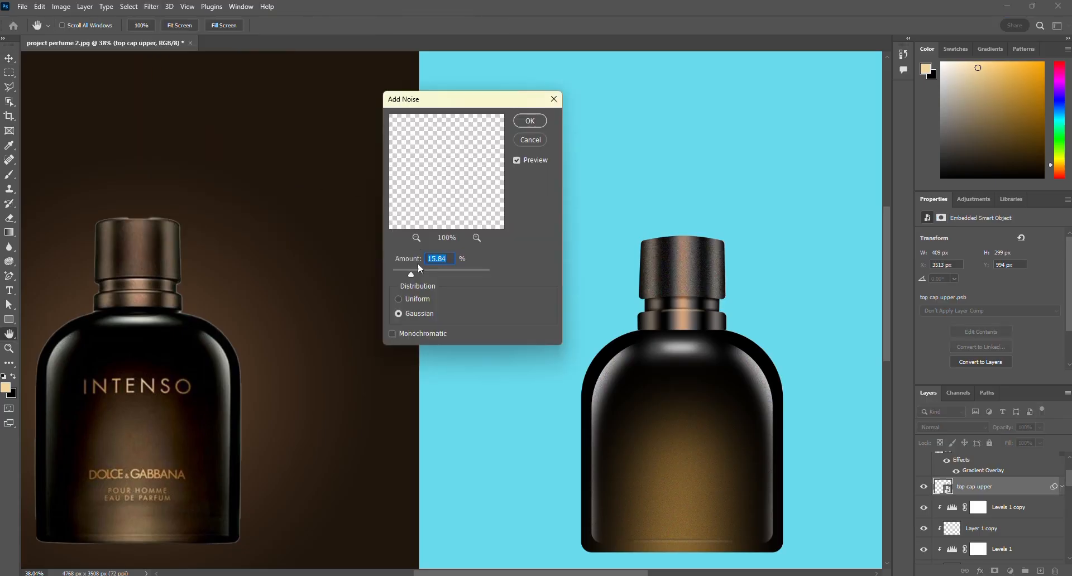
{"action": "left_click_drag", "start_coordinate": [414, 279], "coordinate": [401, 278]}
{"action": "left_click_drag", "start_coordinate": [401, 278], "coordinate": [400, 277]}
{"action": "left_click", "coordinate": [530, 120]}
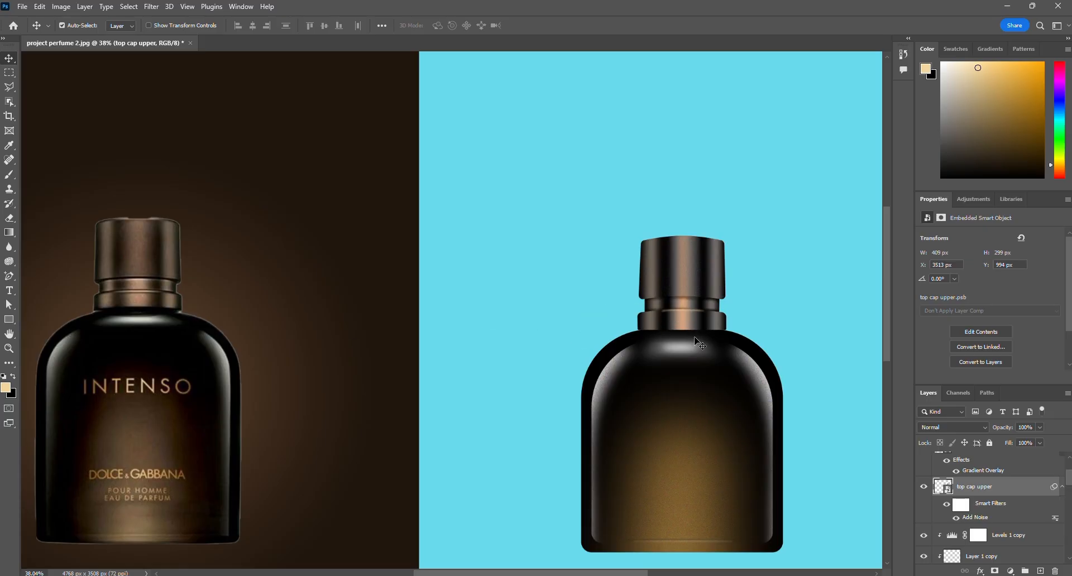
Add a new layer above "top cap upper" and brush a black 30 px stroke along the cap's upper edge.
{"action": "key", "text": "b"}
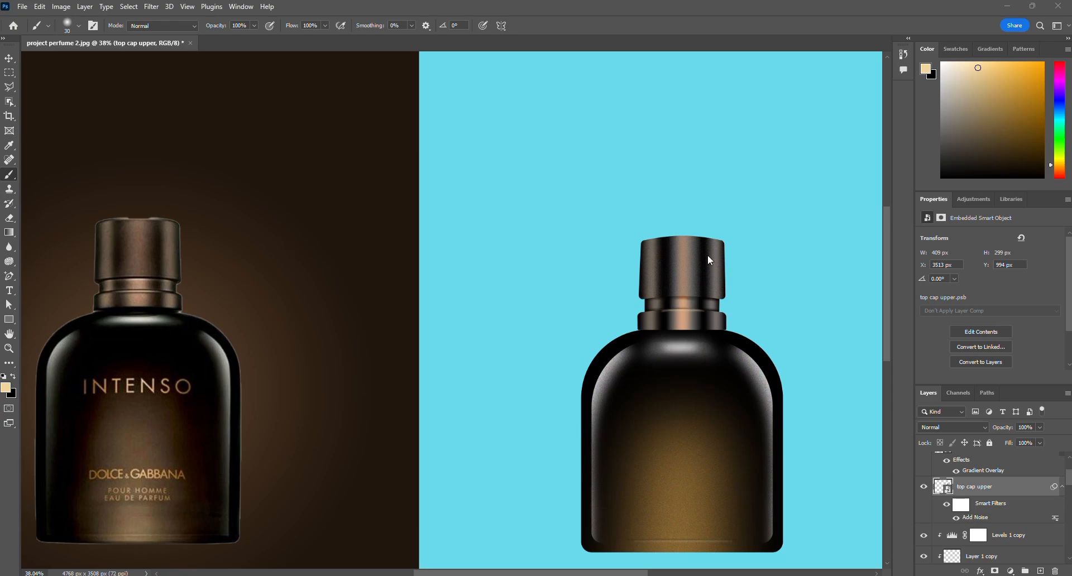
{"action": "left_click", "coordinate": [1039, 571]}
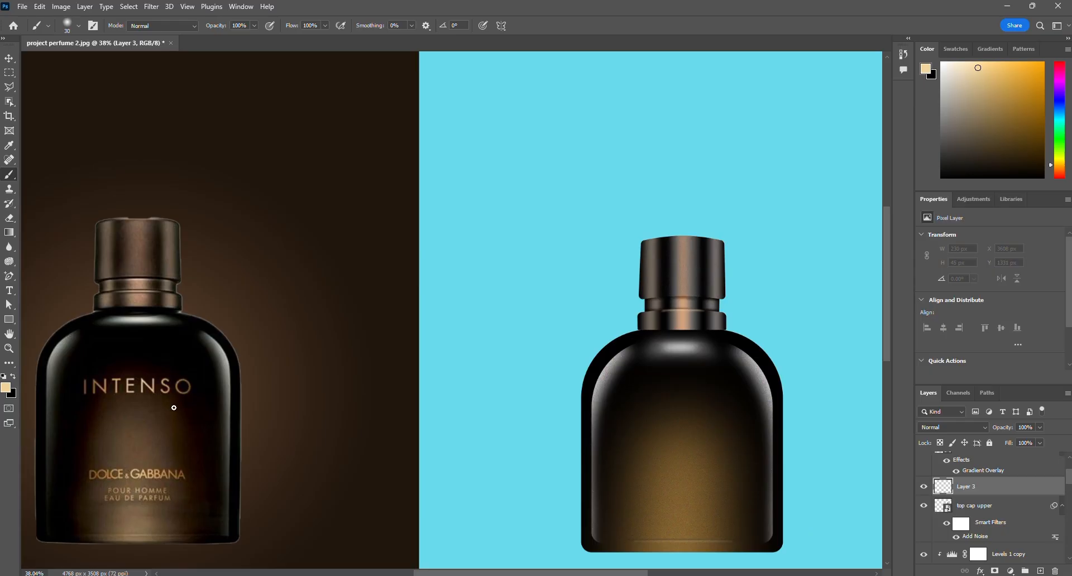
{"action": "left_click", "coordinate": [13, 377]}
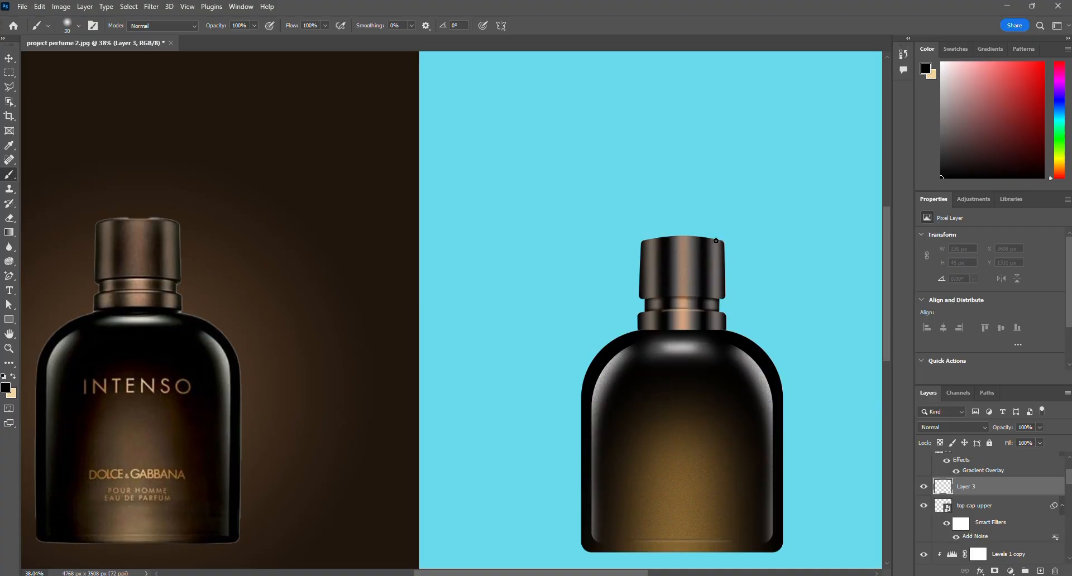
{"action": "left_click_drag", "start_coordinate": [716, 241], "coordinate": [646, 242]}
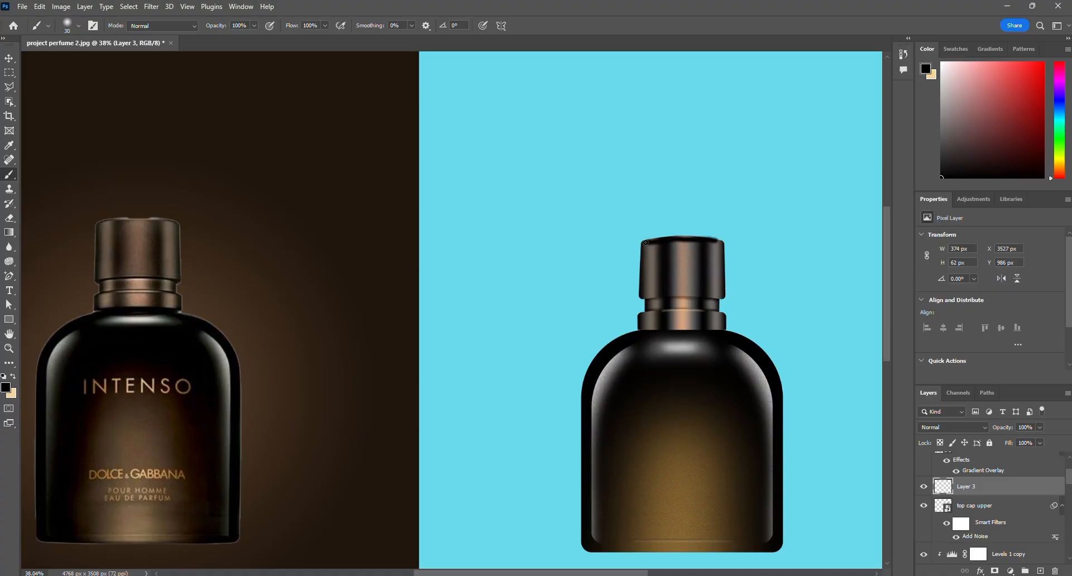
{"action": "left_click", "coordinate": [719, 241]}
Set the black edge layer's opacity to 59% and trim its stroke thinner with a soft Eraser enlarged to 40 px.
{"action": "left_click", "coordinate": [10, 218]}
{"action": "scroll", "coordinate": [731, 244], "scroll_direction": "up", "scroll_amount": 3}
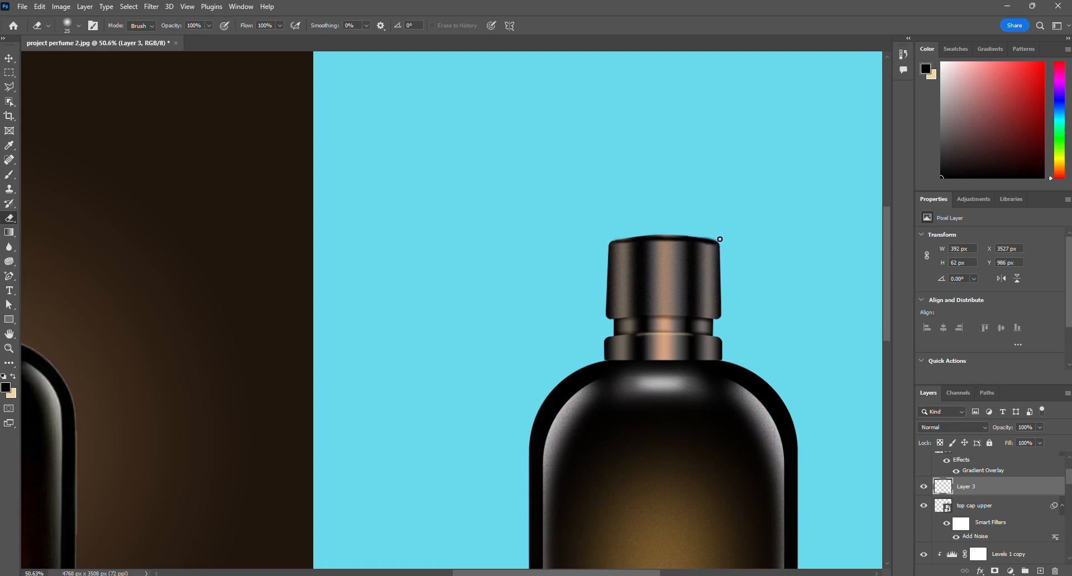
{"action": "left_click_drag", "start_coordinate": [1002, 429], "coordinate": [982, 430]}
{"action": "scroll", "coordinate": [839, 326], "scroll_direction": "down", "scroll_amount": 1}
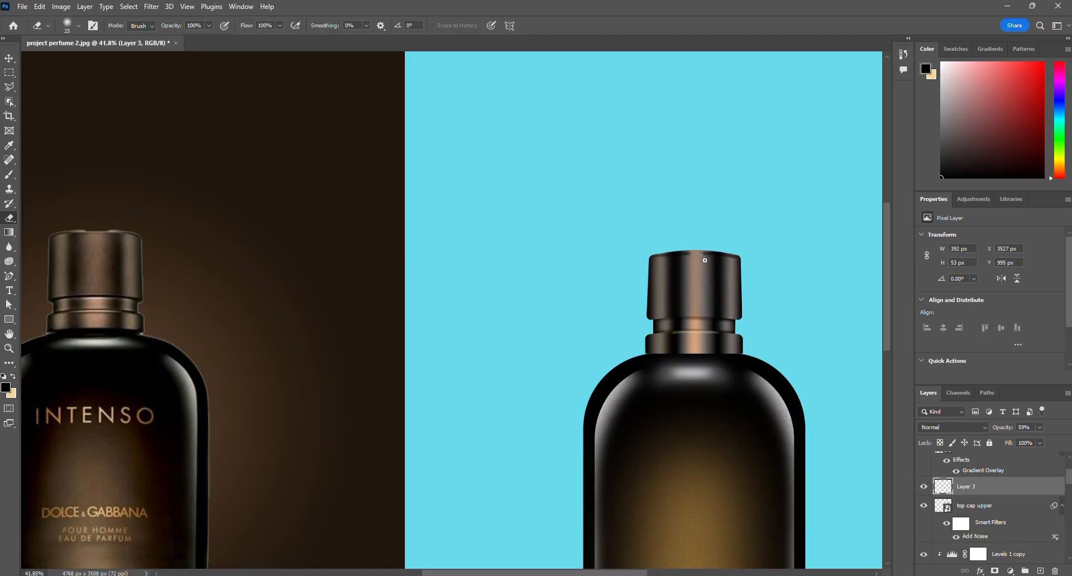
{"action": "key", "text": "bracketright"}
{"action": "mouse_move", "coordinate": [738, 261]}
{"action": "left_mouse_down"}
{"action": "mouse_move", "coordinate": [710, 257]}
{"action": "mouse_move", "coordinate": [745, 263]}
{"action": "left_mouse_up"}
{"action": "left_click_drag", "start_coordinate": [663, 260], "coordinate": [705, 262]}
Compare the cap with and without the black edge shading by toggling the visibility of Layer 3.
{"action": "scroll", "coordinate": [757, 298], "scroll_direction": "up", "scroll_amount": 2}
{"action": "scroll", "coordinate": [754, 298], "scroll_direction": "up", "scroll_amount": 1}
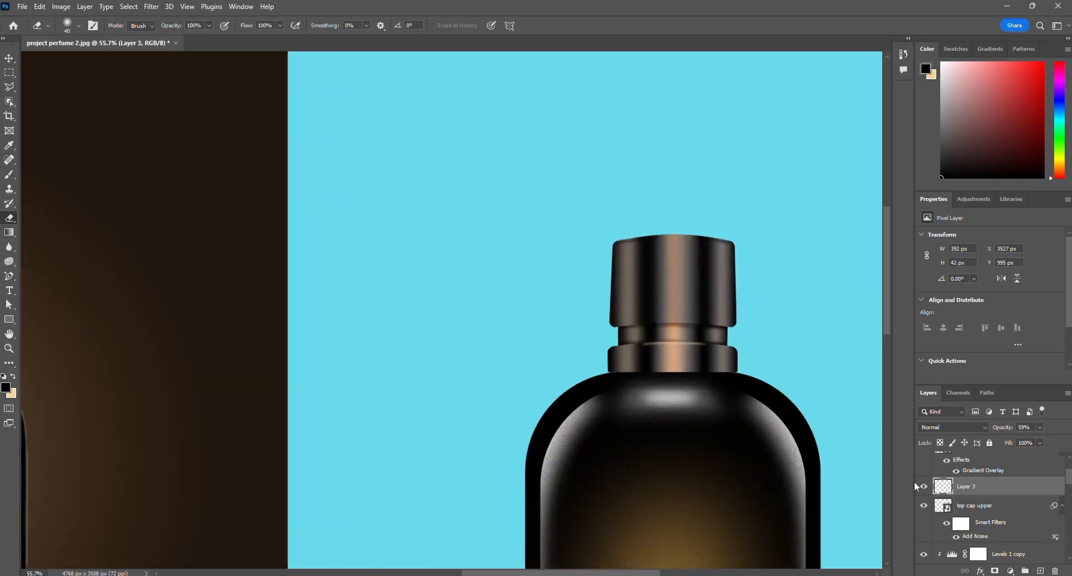
{"action": "left_click", "coordinate": [924, 487]}
{"action": "left_click", "coordinate": [925, 487]}
{"action": "left_click", "coordinate": [925, 486]}
{"action": "left_click", "coordinate": [925, 487]}
{"action": "left_click", "coordinate": [924, 487]}
{"action": "left_click", "coordinate": [925, 487]}
{"action": "scroll", "coordinate": [690, 318], "scroll_direction": "down", "scroll_amount": 3}
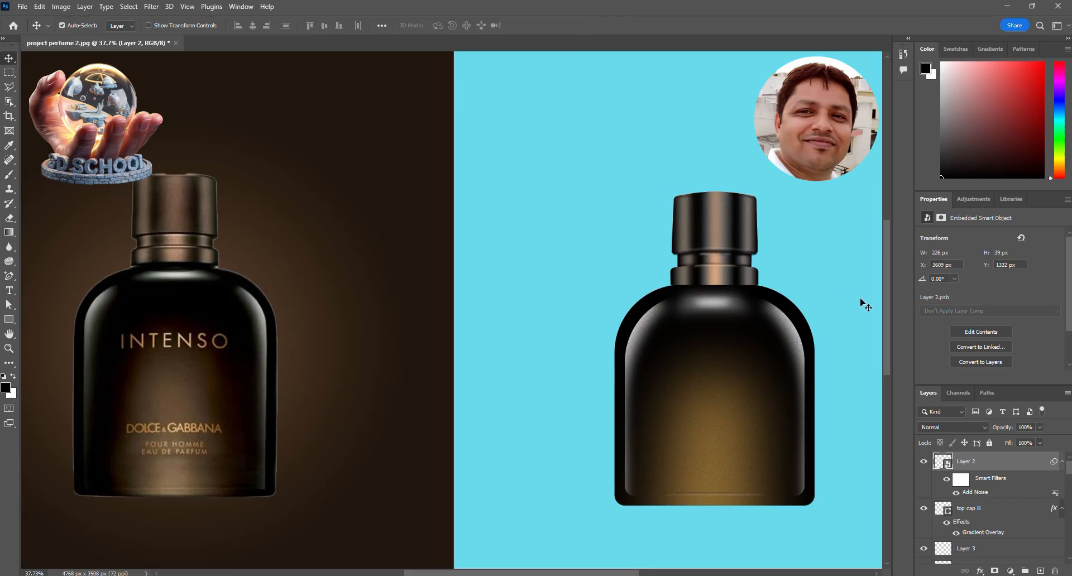
Add the golden text "3D SCHOOL" in Calibri Regular, 80 pt, on the upper half of the bottle's body.
{"action": "left_click", "coordinate": [9, 291]}
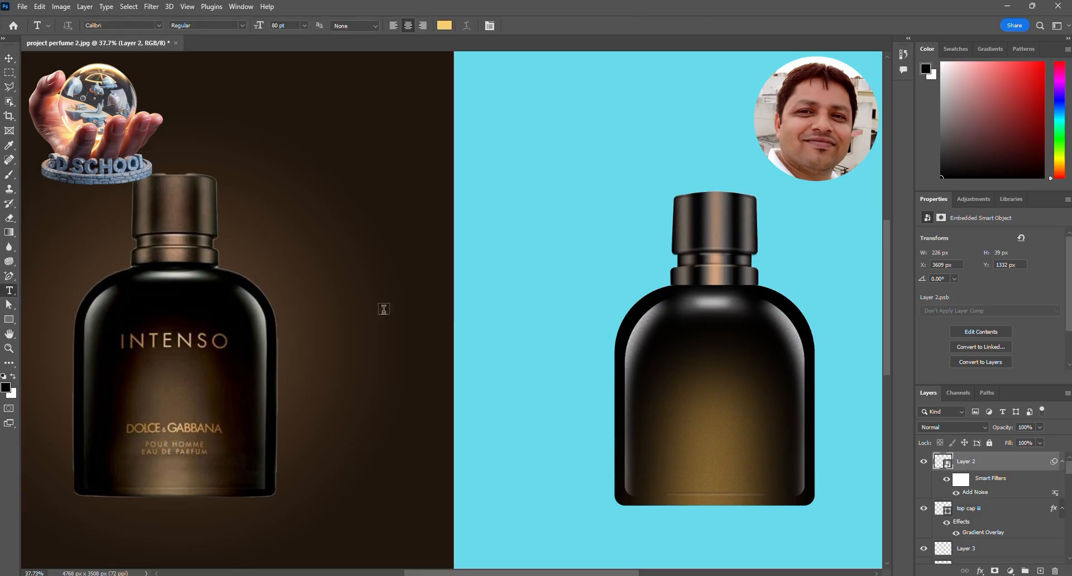
{"action": "left_click", "coordinate": [691, 368]}
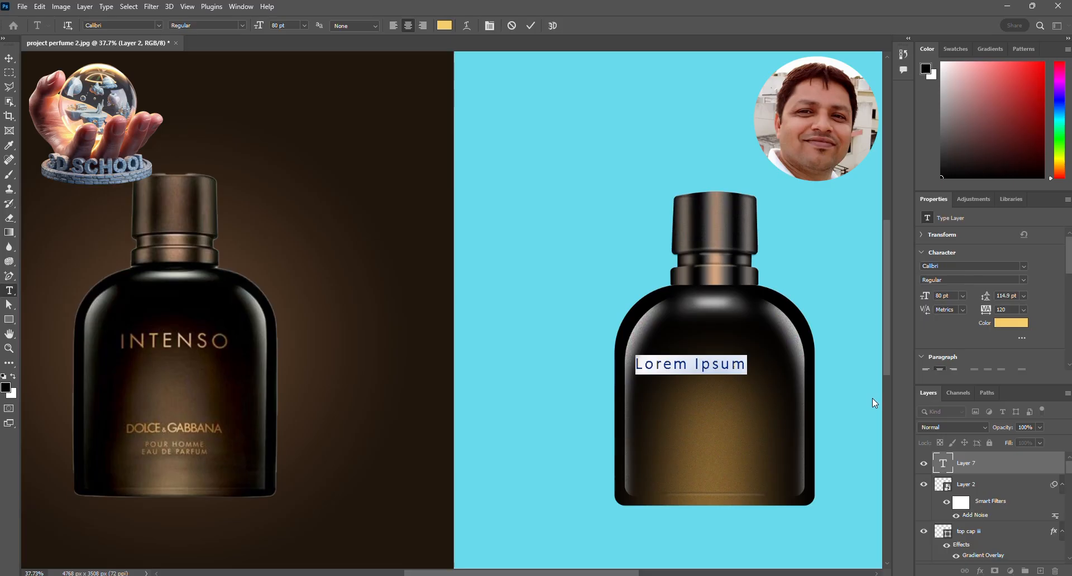
{"action": "type", "text": "3D SCH"}
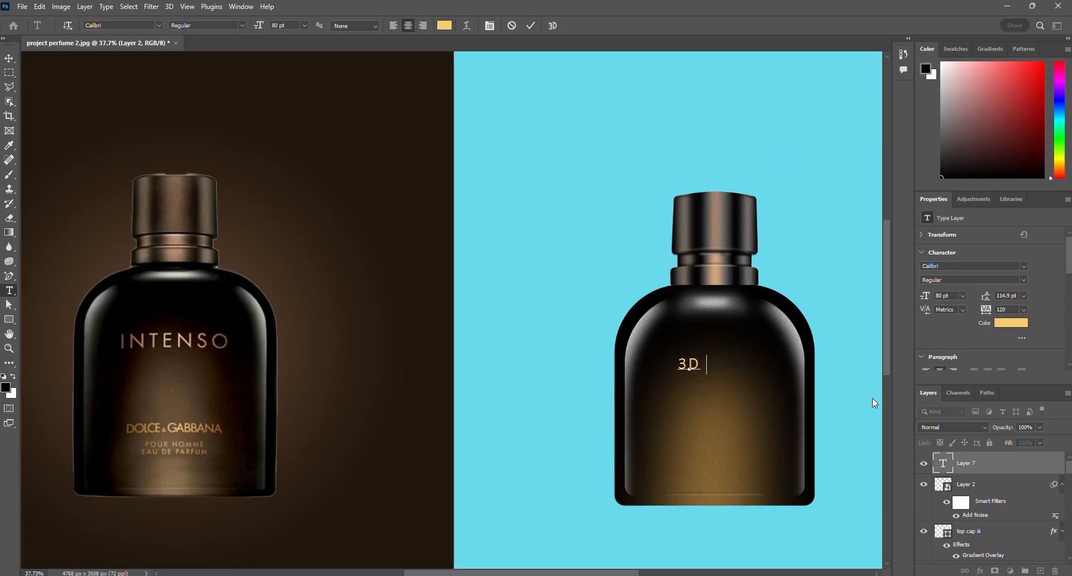
{"action": "type", "text": "OOL"}
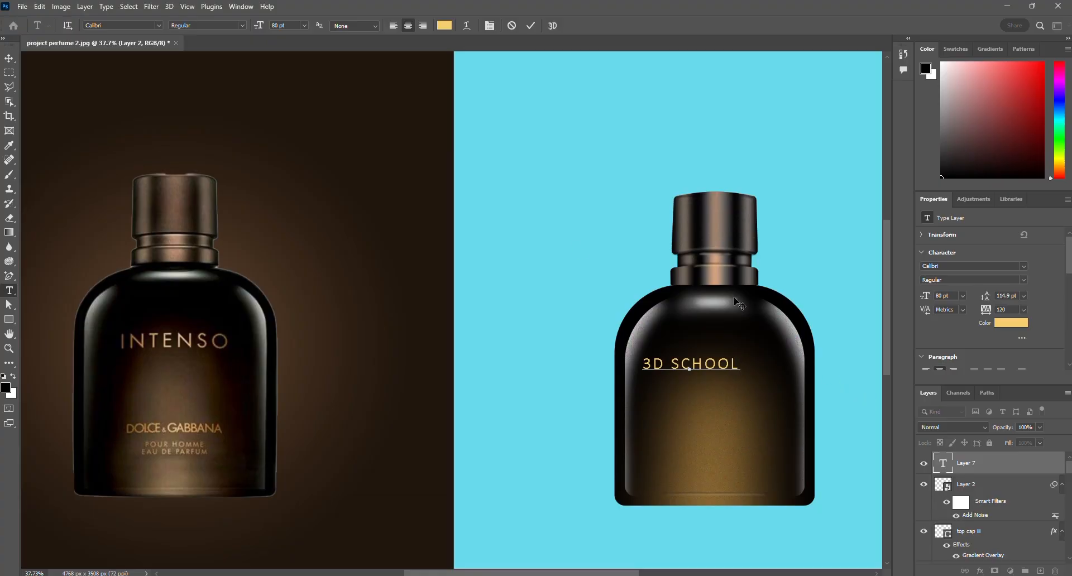
{"action": "left_click", "coordinate": [10, 58]}
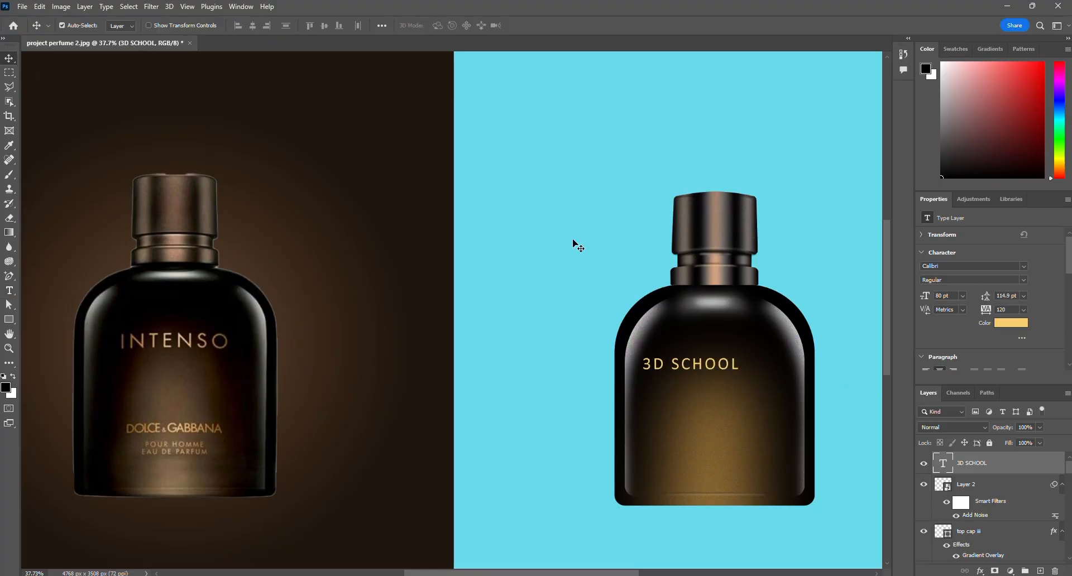
Stretch the "3D SCHOOL" text vertically to about 135% and center it horizontally on the bottle.
{"action": "key", "text": "ctrl"}
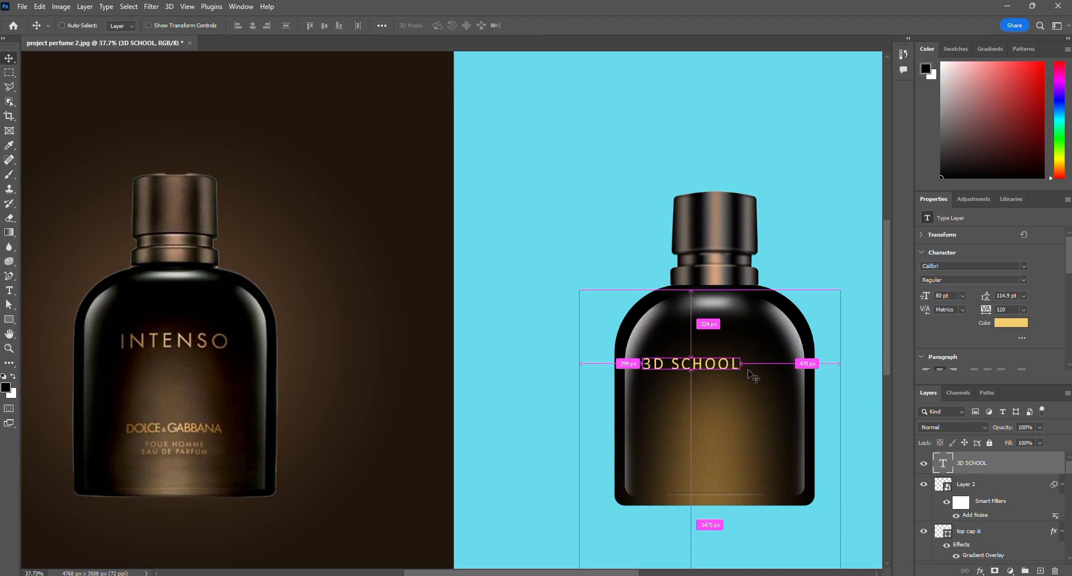
{"action": "key", "text": "ctrl+t"}
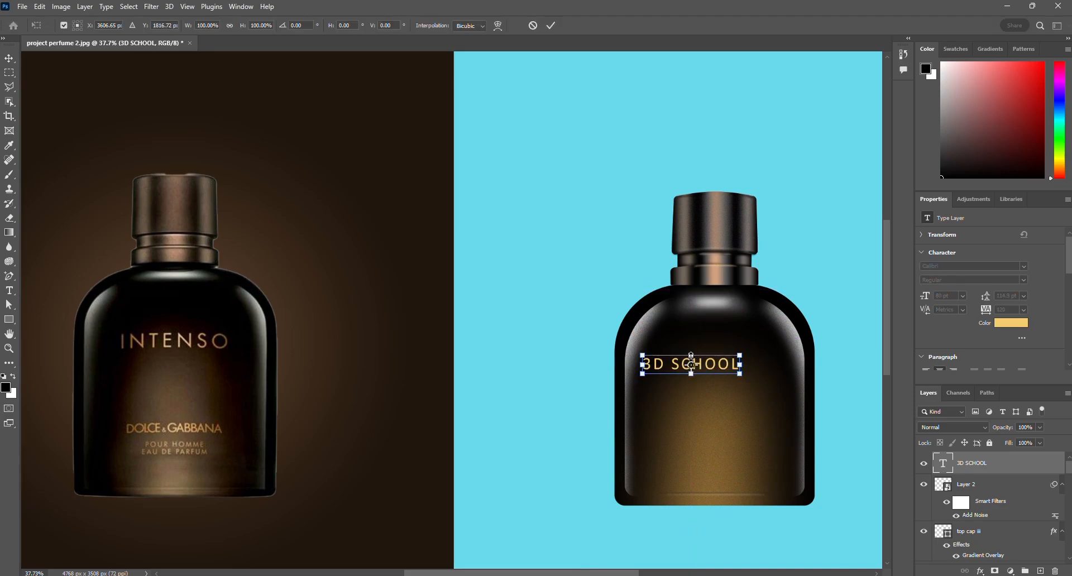
{"action": "left_click_drag", "start_coordinate": [692, 355], "coordinate": [691, 349]}
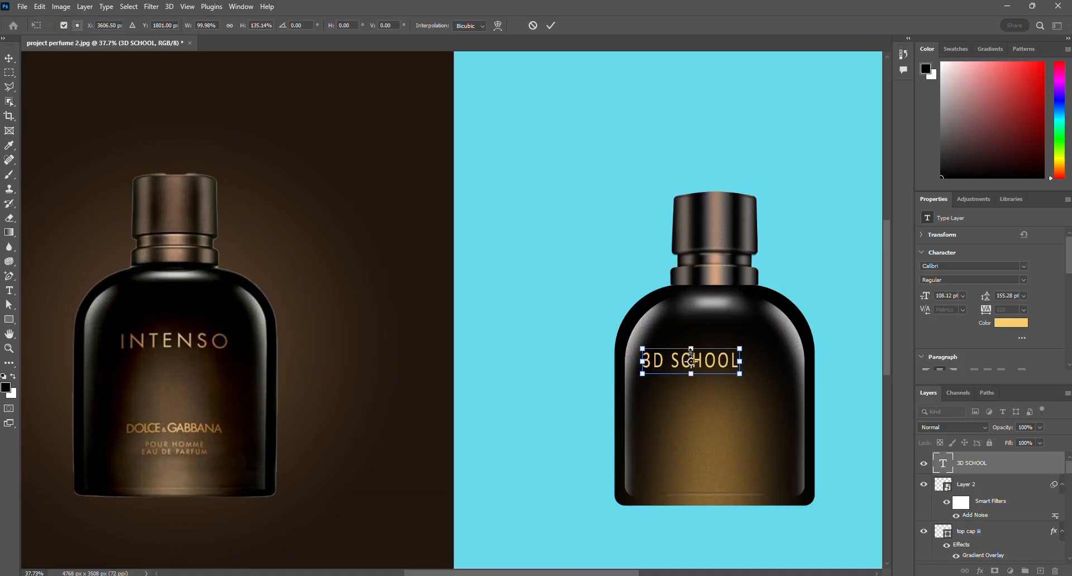
{"action": "key", "text": "Return"}
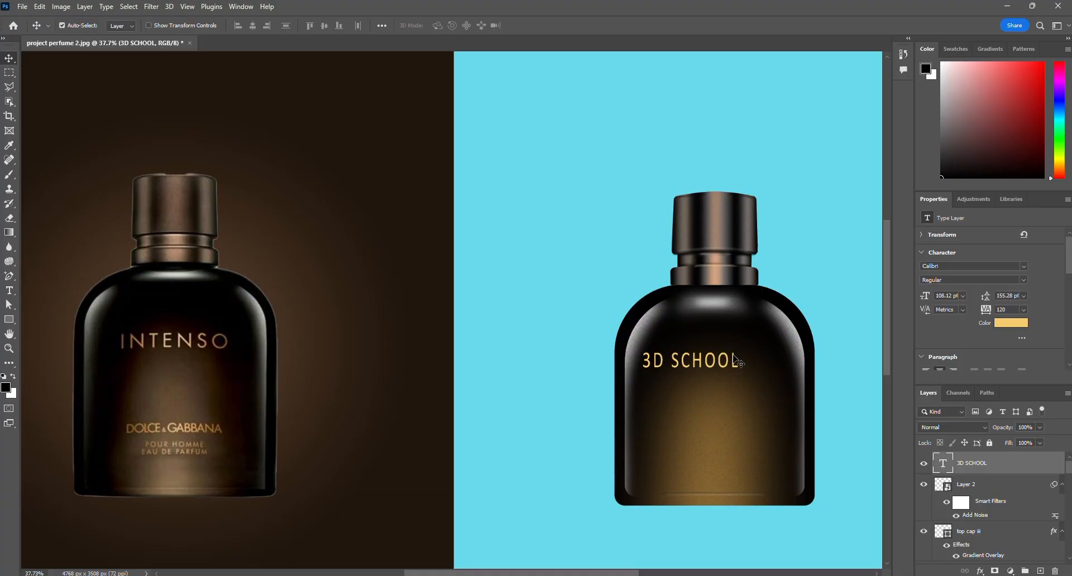
{"action": "left_click", "coordinate": [810, 332]}
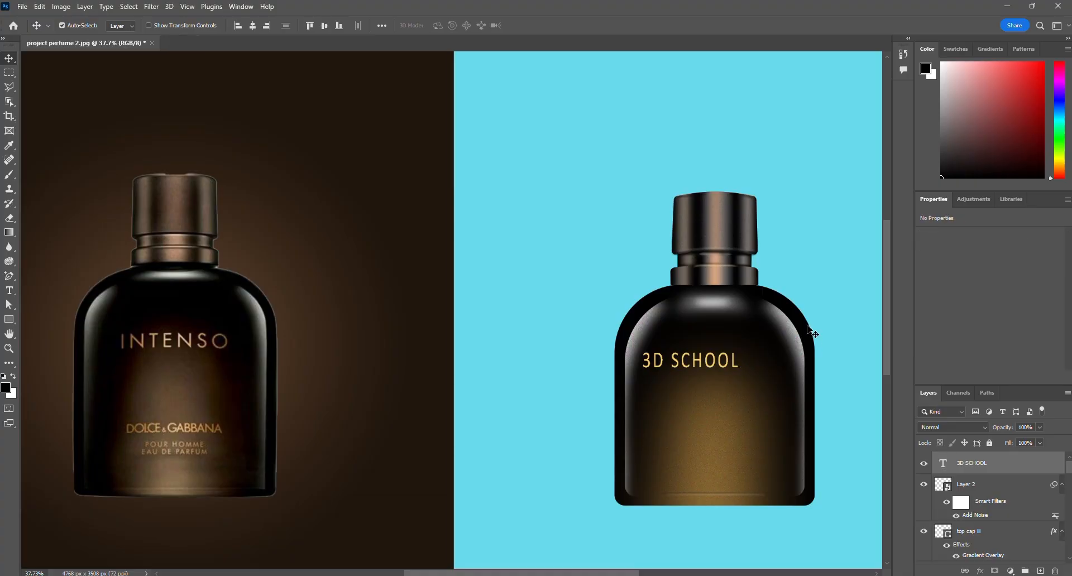
{"action": "left_click", "coordinate": [256, 29]}
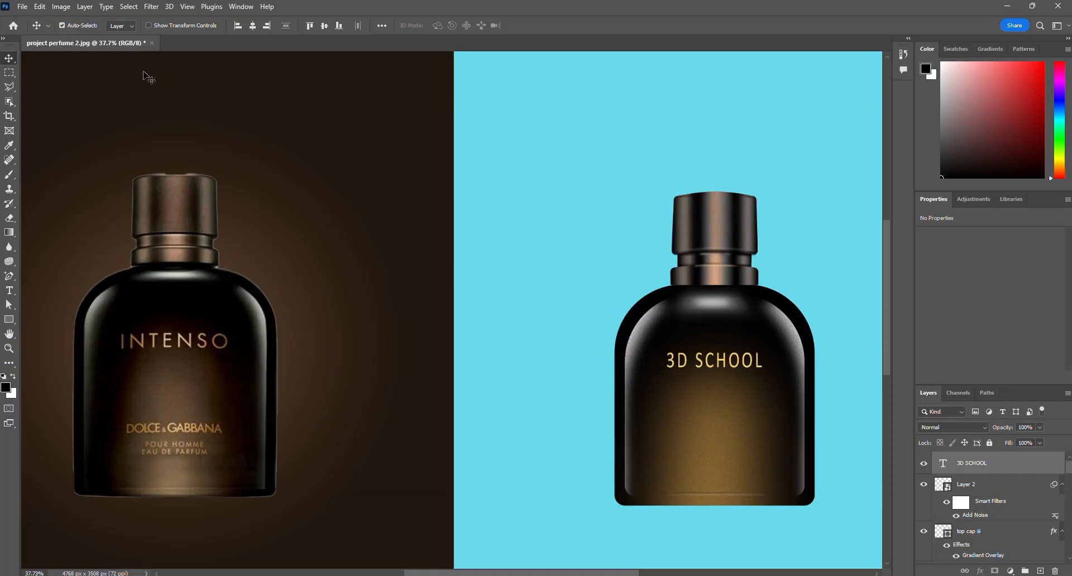
Warp the "3D SCHOOL" text with a horizontal Arc style at +8% bend and deselect it.
{"action": "left_click", "coordinate": [111, 8]}
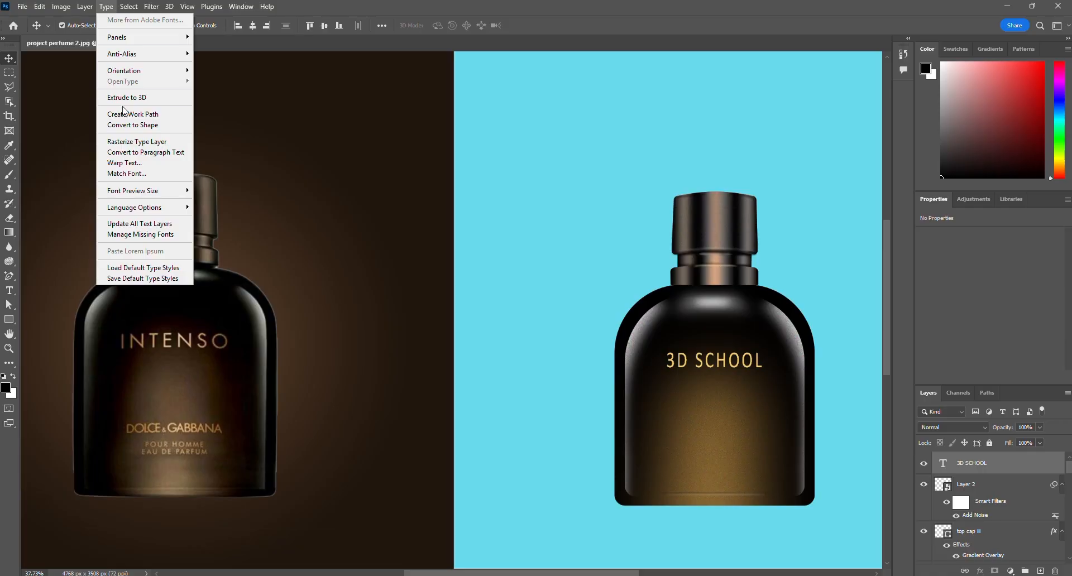
{"action": "left_click", "coordinate": [148, 166]}
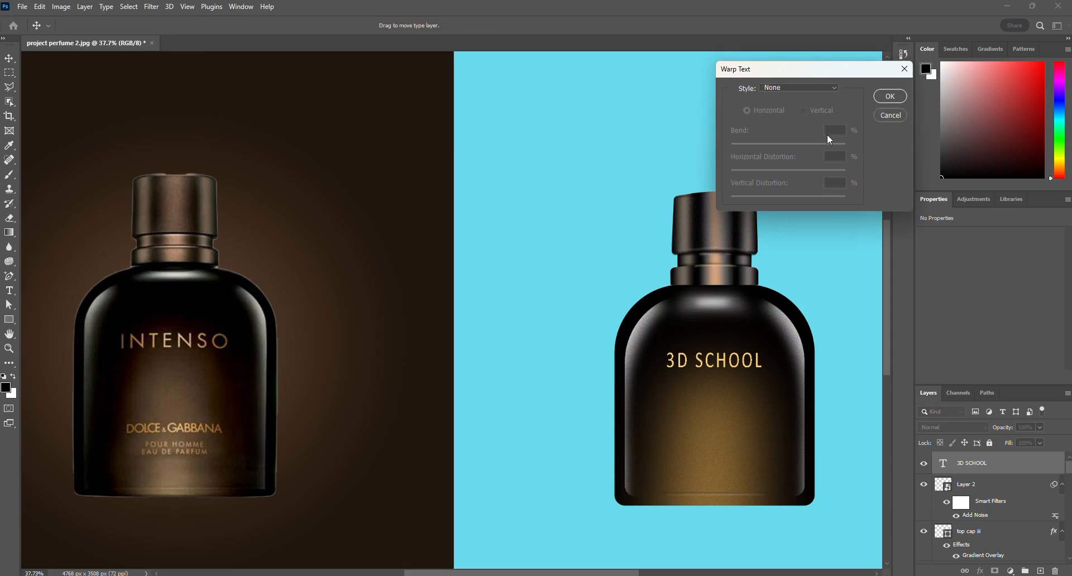
{"action": "left_click", "coordinate": [832, 88]}
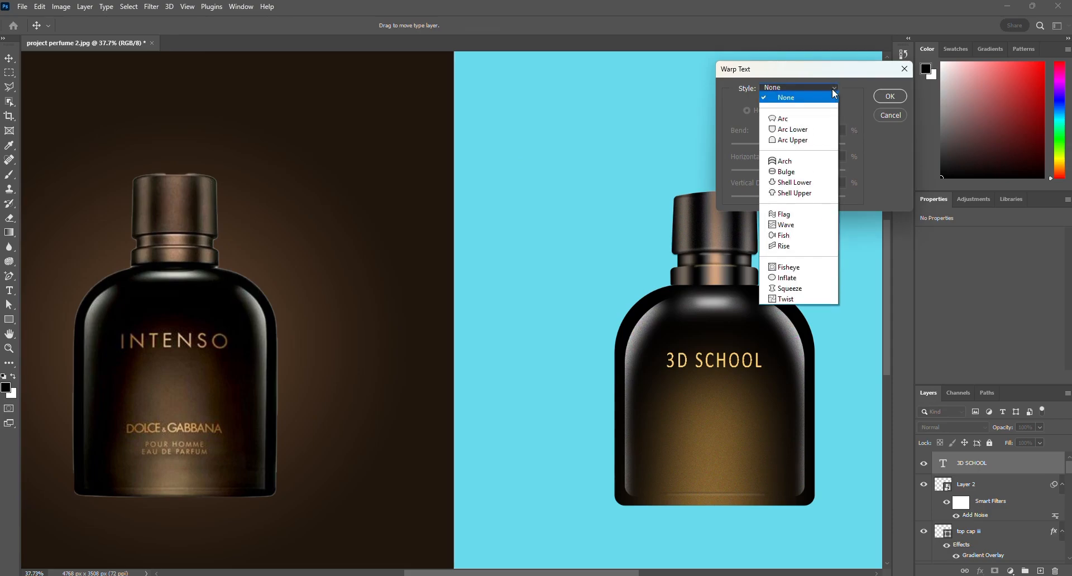
{"action": "left_click", "coordinate": [823, 120]}
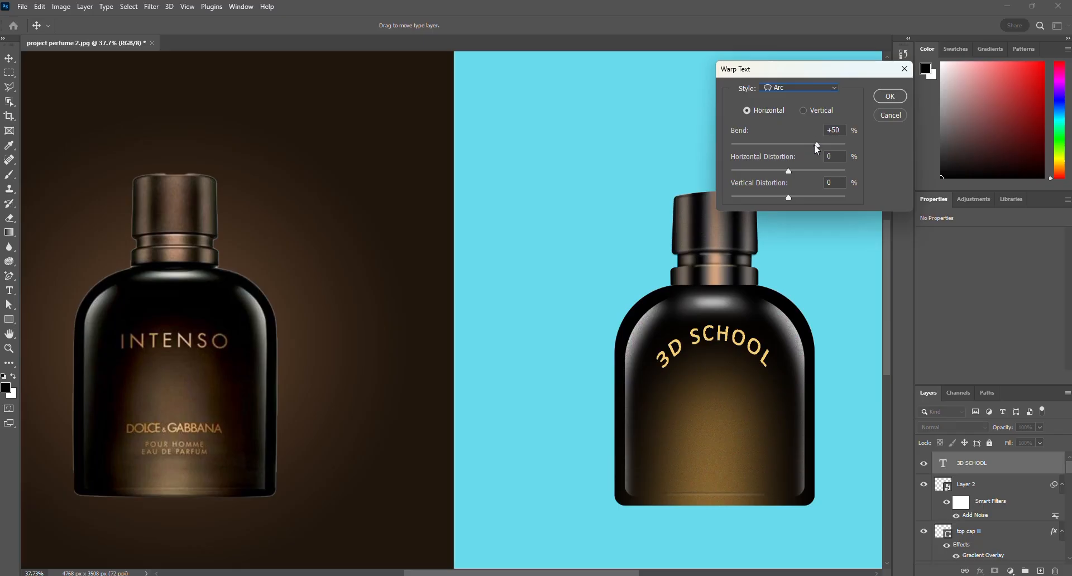
{"action": "left_click_drag", "start_coordinate": [816, 148], "coordinate": [795, 148]}
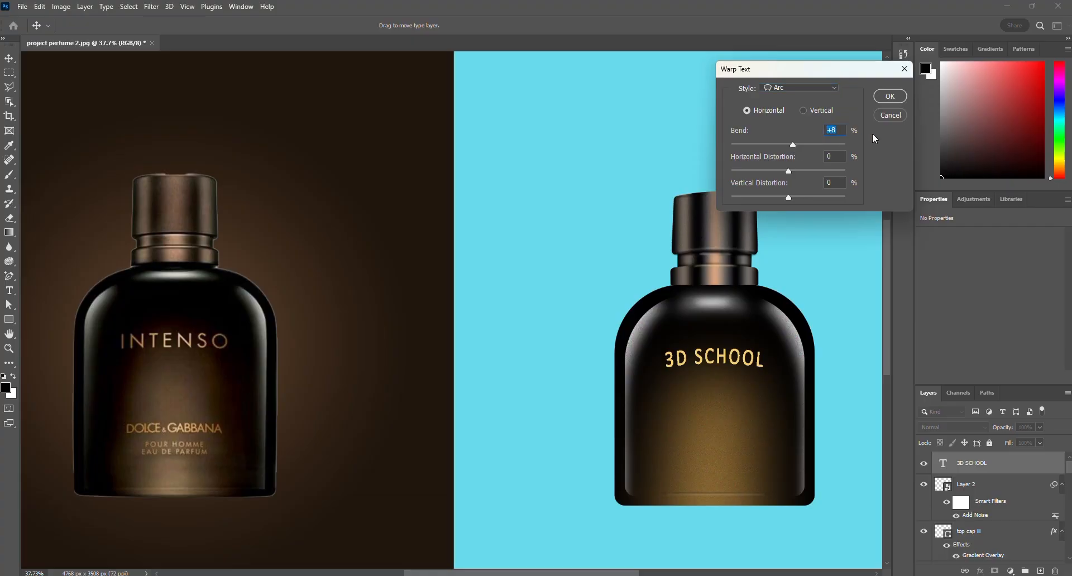
{"action": "left_click", "coordinate": [889, 104]}
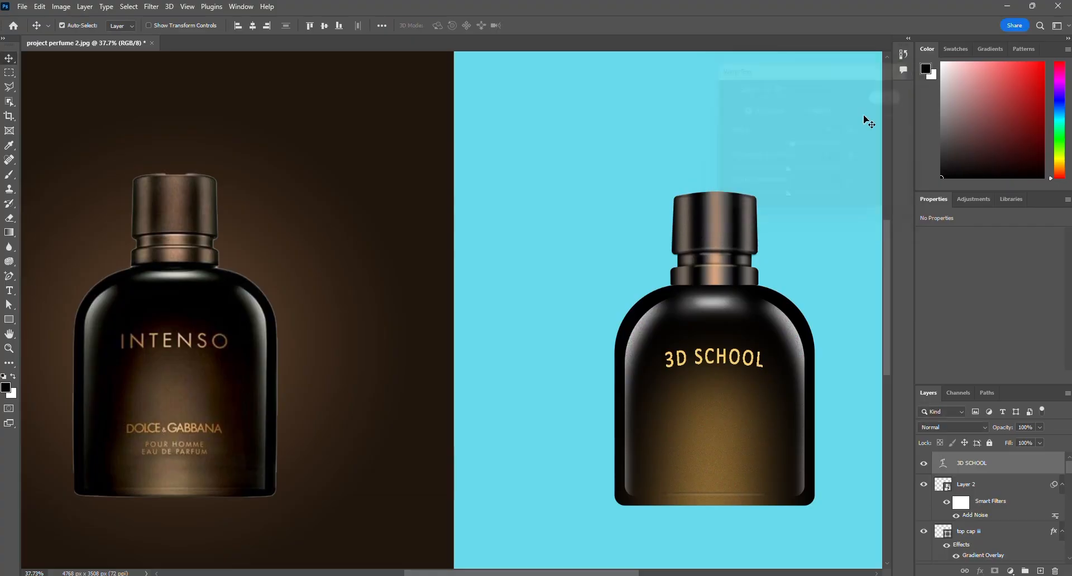
{"action": "left_click", "coordinate": [806, 167]}
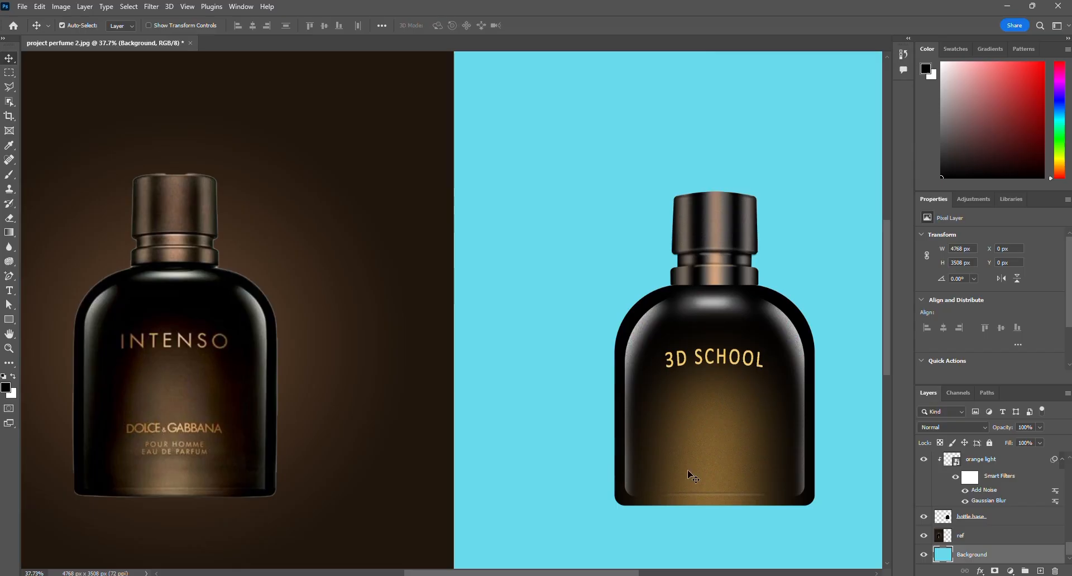